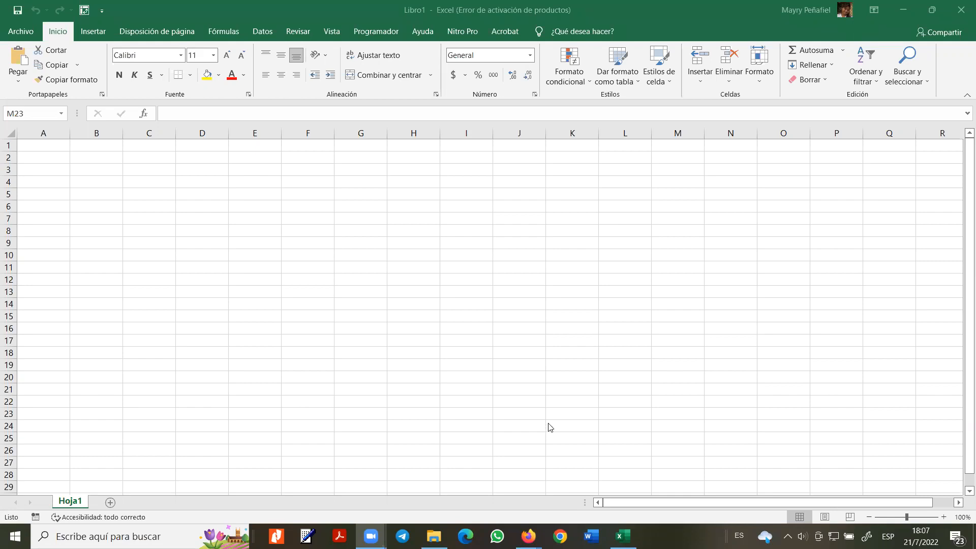
- Bring Excel forward, show the Fórmulas function library and select cell B3
{"action": "left_click", "coordinate": [230, 6]}
{"action": "left_click", "coordinate": [229, 34]}
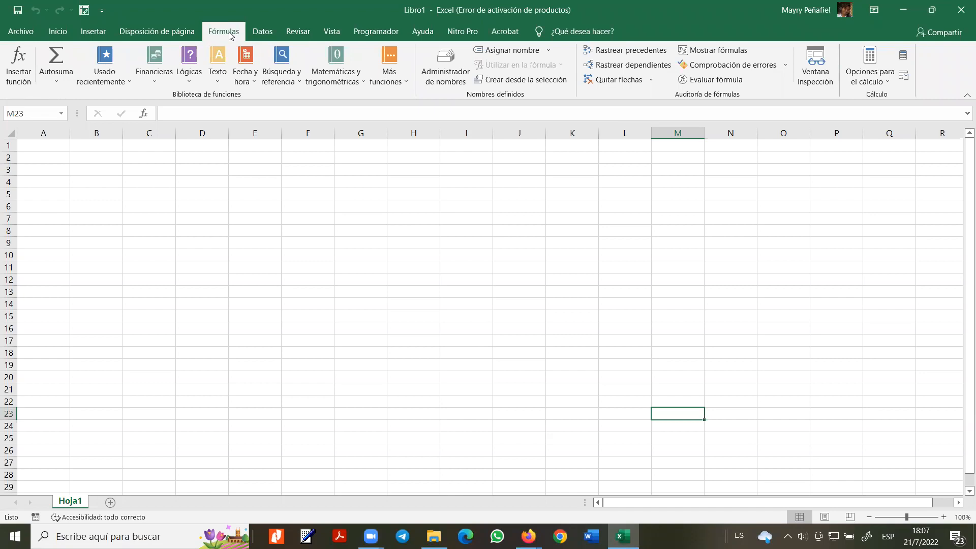
{"action": "left_click", "coordinate": [71, 171]}
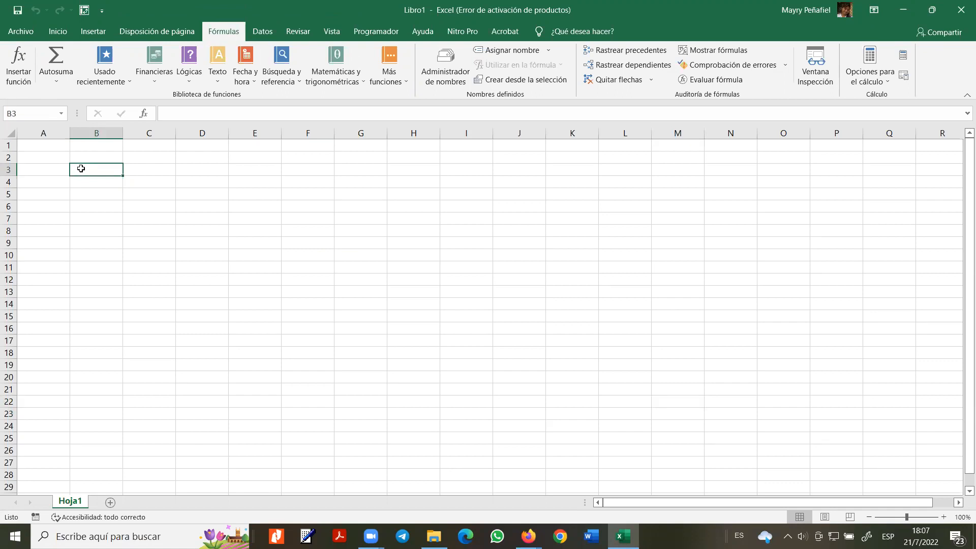
- Enter the headers LETRAS, NUMEROS and DECIMALES in B3:D3
{"action": "type", "text": "LETRAS"}
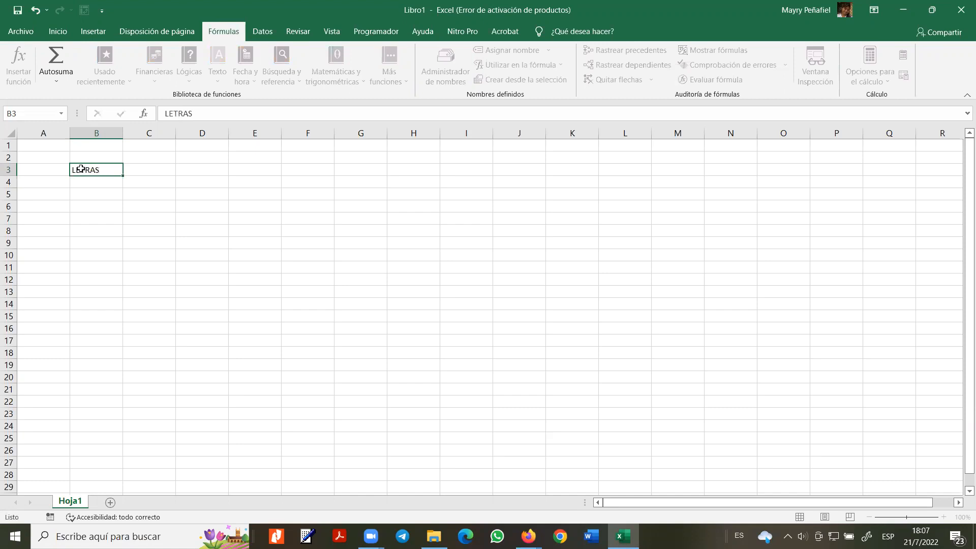
{"action": "key", "text": "Tab"}
{"action": "type", "text": "NUMEROS"}
{"action": "key", "text": "Tab"}
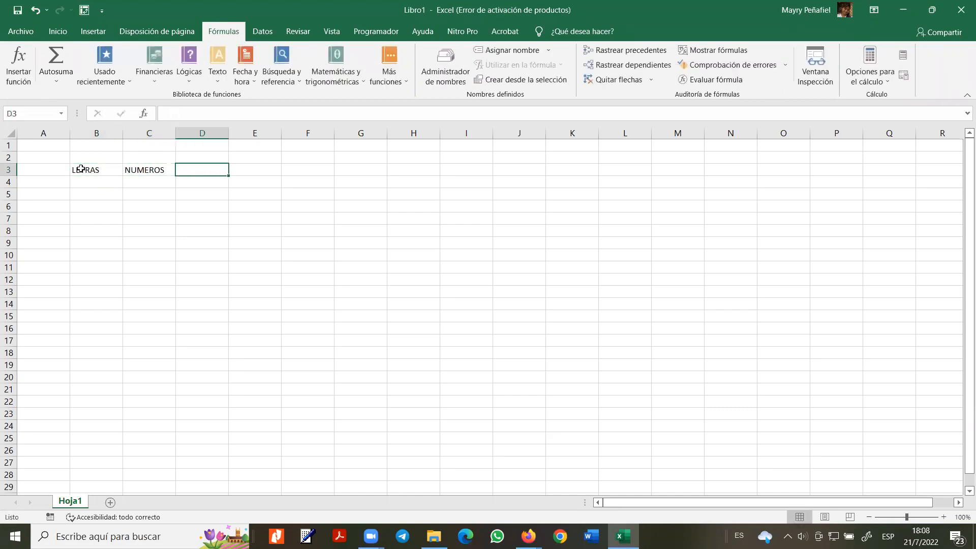
{"action": "type", "text": "DECIMALES"}
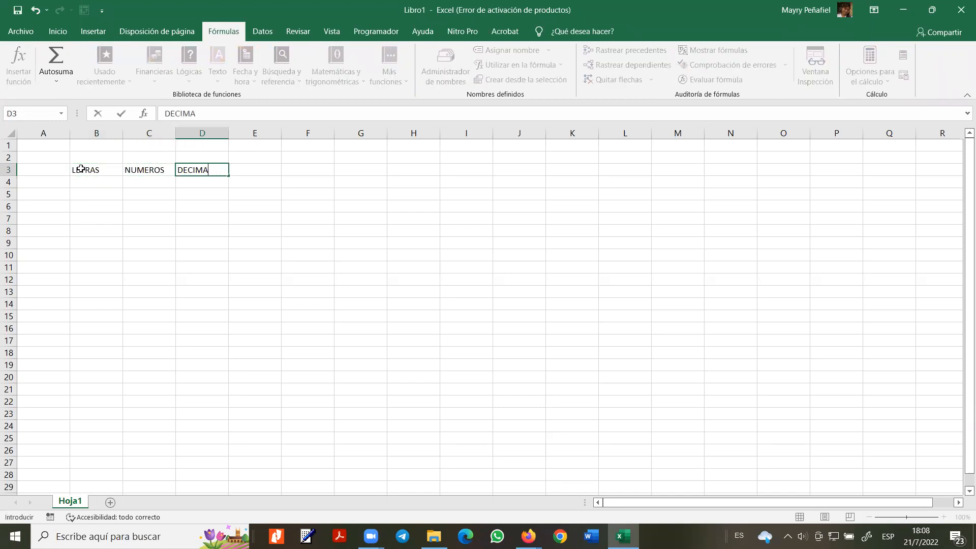
{"action": "key", "text": "Return"}
- Fill column B with alternating A and B letters from B4 down to row 29
{"action": "type", "text": "A"}
{"action": "key", "text": "Return"}
{"action": "type", "text": "B"}
{"action": "key", "text": "Return"}
{"action": "left_click_drag", "start_coordinate": [97, 175], "coordinate": [125, 408]}
{"action": "left_click", "coordinate": [105, 188]}
{"action": "left_click", "coordinate": [116, 212]}
{"action": "left_click_drag", "start_coordinate": [108, 184], "coordinate": [107, 195]}
{"action": "left_click", "coordinate": [111, 206]}
{"action": "left_click", "coordinate": [113, 196]}
{"action": "left_click", "coordinate": [104, 400]}
{"action": "left_click_drag", "start_coordinate": [122, 408], "coordinate": [123, 490]}
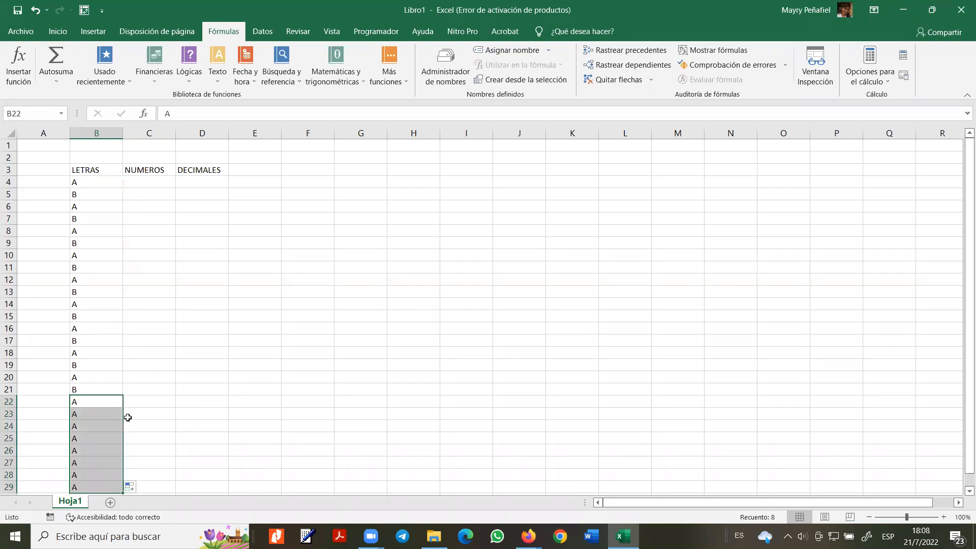
- Fill column C with the series 2, 6, 10… from C4 down to row 29
{"action": "left_click", "coordinate": [158, 185]}
{"action": "type", "text": "2"}
{"action": "key", "text": "Return"}
{"action": "type", "text": "6"}
{"action": "key", "text": "Return"}
{"action": "left_click_drag", "start_coordinate": [158, 184], "coordinate": [176, 489]}
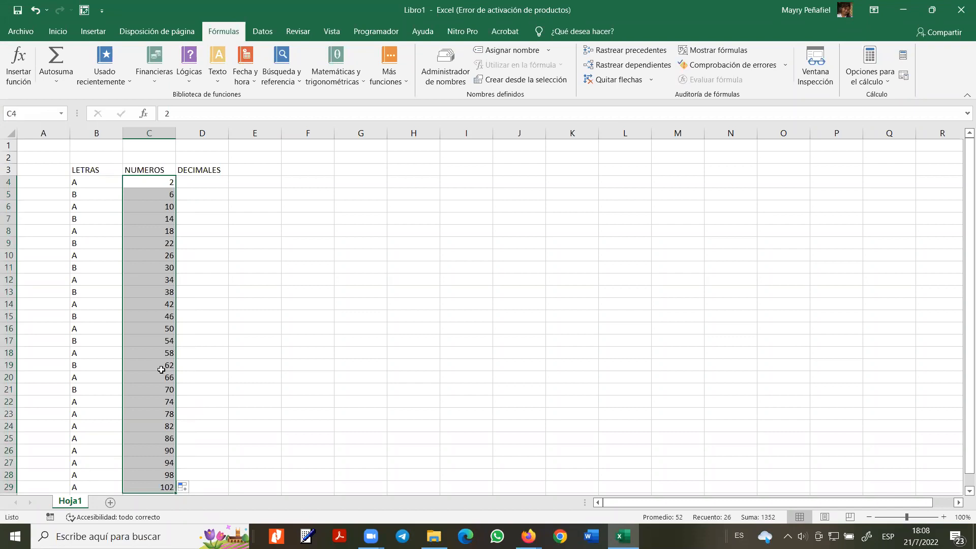
{"action": "left_click", "coordinate": [196, 184]}
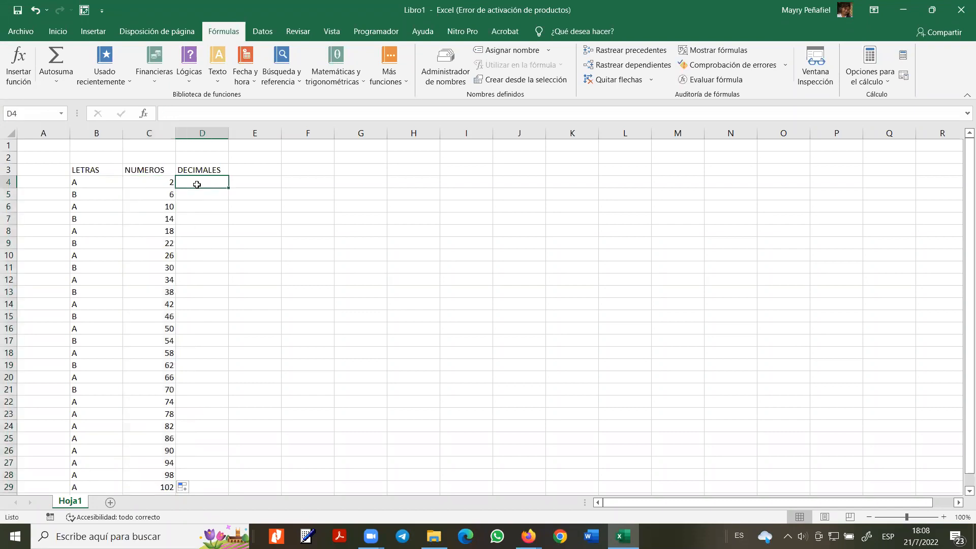
- Fill column D with the 2.5, 3.6 decimal series down to row 29
{"action": "type", "text": "2.5"}
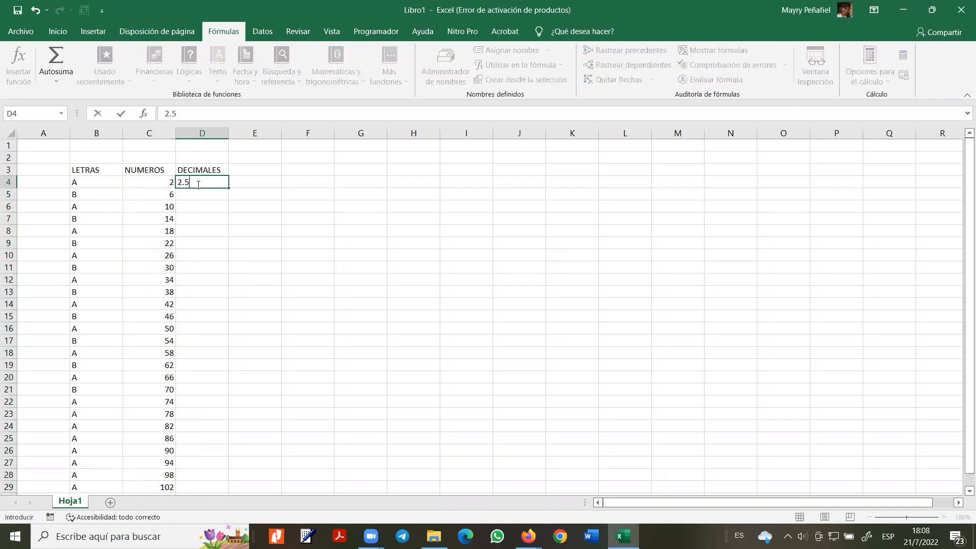
{"action": "key", "text": "Return"}
{"action": "type", "text": "3.6"}
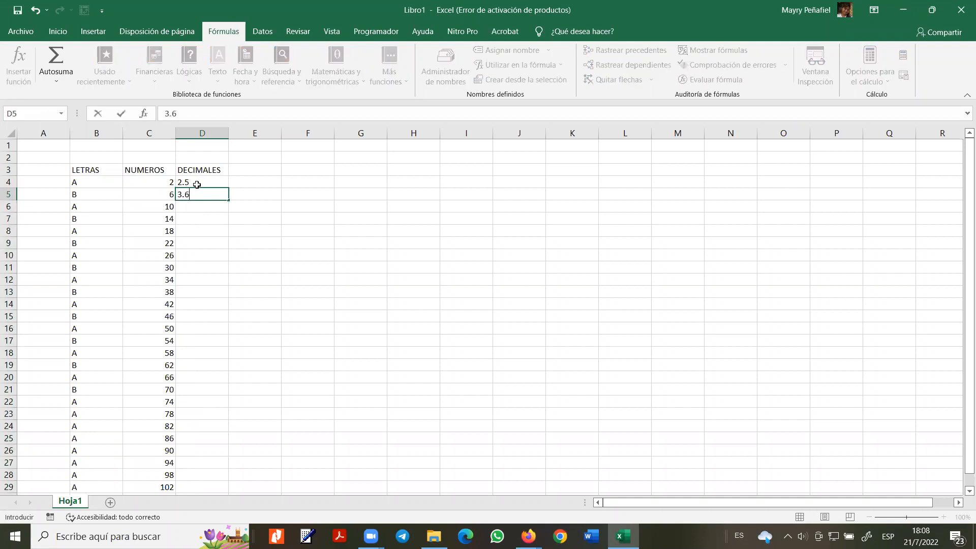
{"action": "key", "text": "Return"}
{"action": "left_click", "coordinate": [195, 183]}
{"action": "left_click_drag", "start_coordinate": [194, 183], "coordinate": [230, 491]}
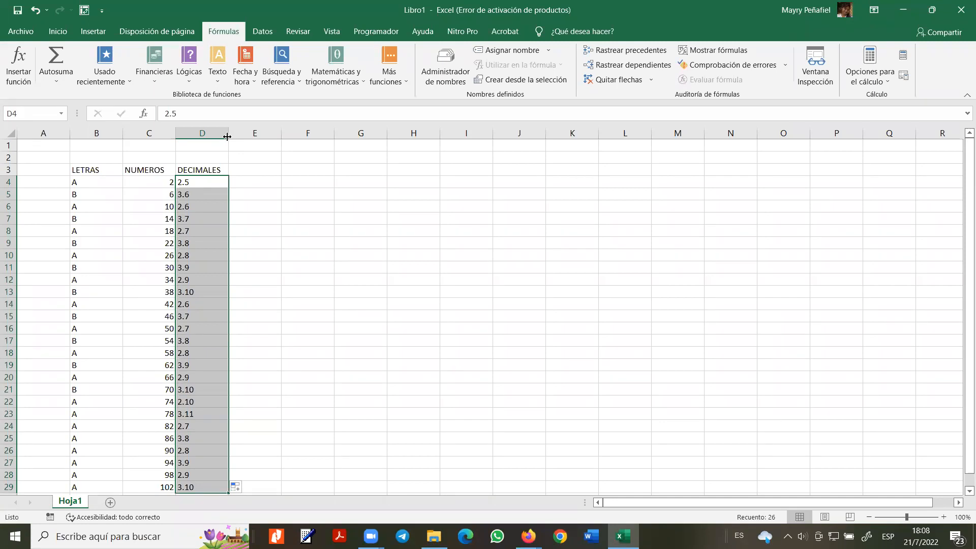
{"action": "left_click", "coordinate": [130, 188]}
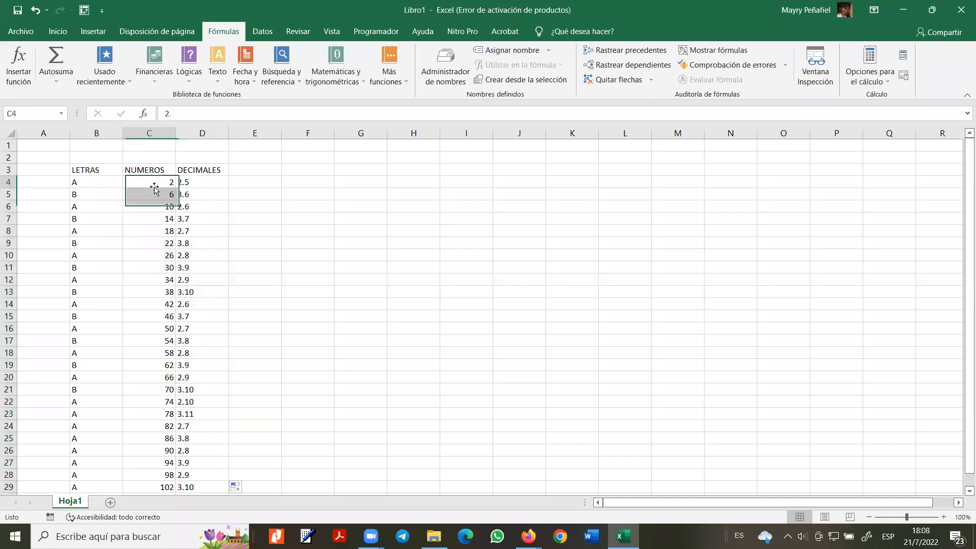
- Widen columns C and B to fit their contents
{"action": "left_click_drag", "start_coordinate": [176, 134], "coordinate": [184, 133]}
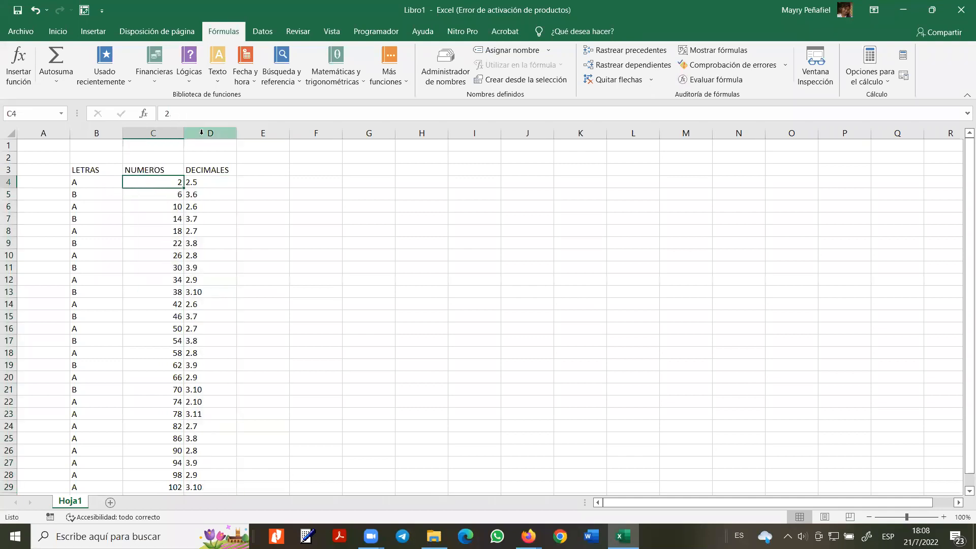
{"action": "left_click_drag", "start_coordinate": [122, 134], "coordinate": [130, 135]}
{"action": "scroll", "coordinate": [170, 226], "scroll_direction": "down", "scroll_amount": 2}
{"action": "scroll", "coordinate": [181, 224], "scroll_direction": "up", "scroll_amount": 2}
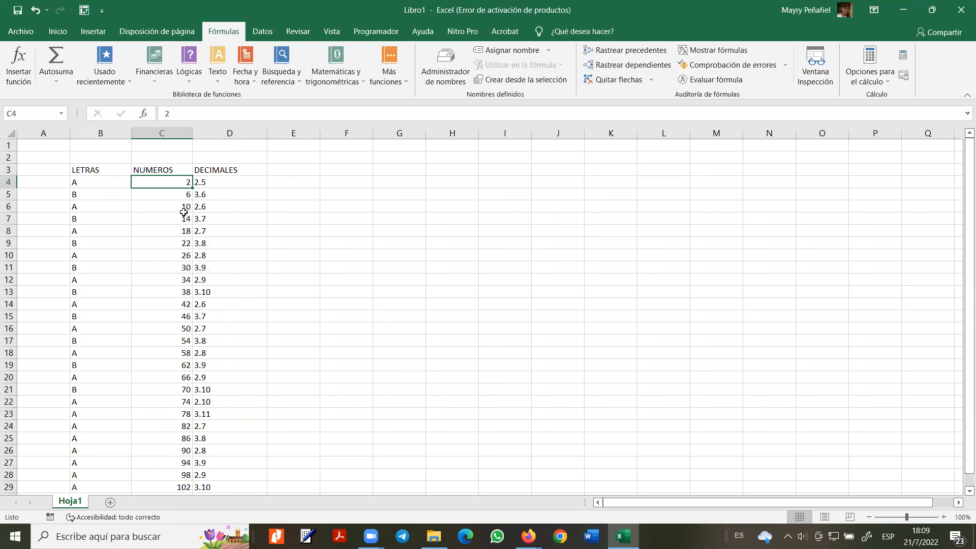
{"action": "left_click", "coordinate": [108, 74]}
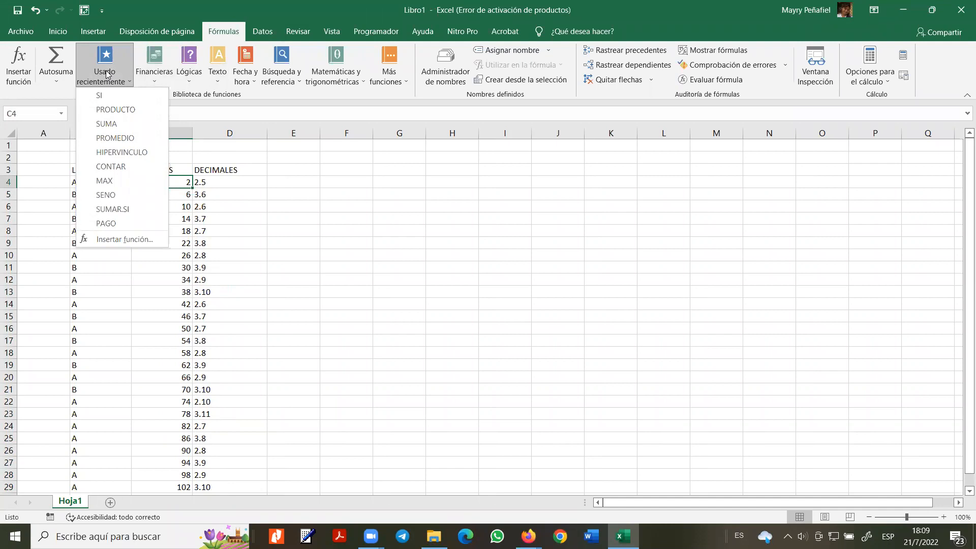
- Browse the Financieras functions, then view the Lógica functions in the Insertar función dialog
{"action": "left_click", "coordinate": [157, 79]}
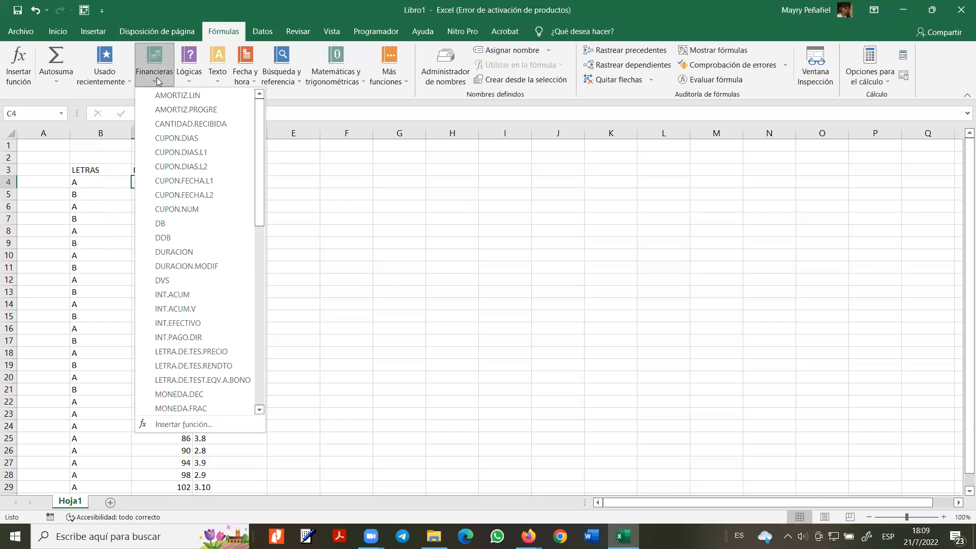
{"action": "scroll", "coordinate": [198, 321], "scroll_direction": "down", "scroll_amount": 10}
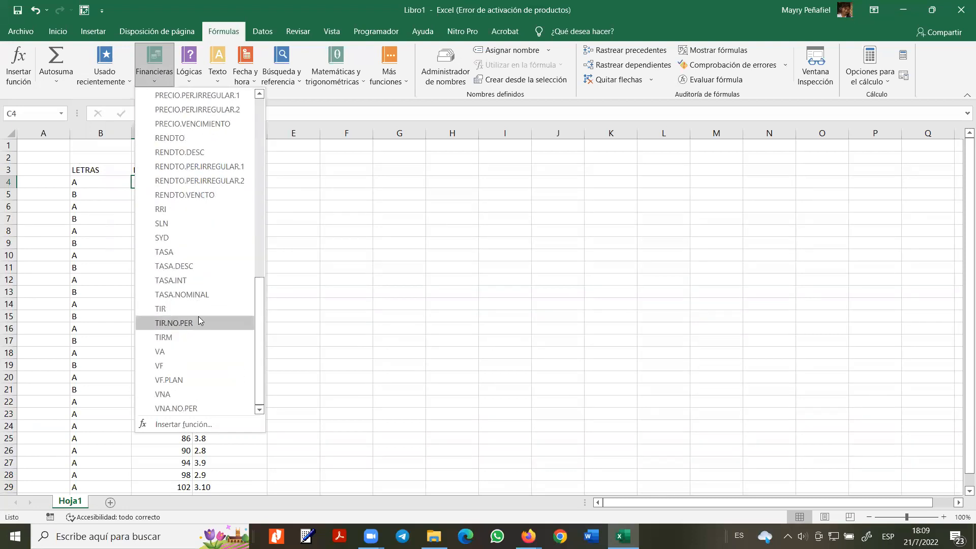
{"action": "scroll", "coordinate": [199, 318], "scroll_direction": "up", "scroll_amount": 10}
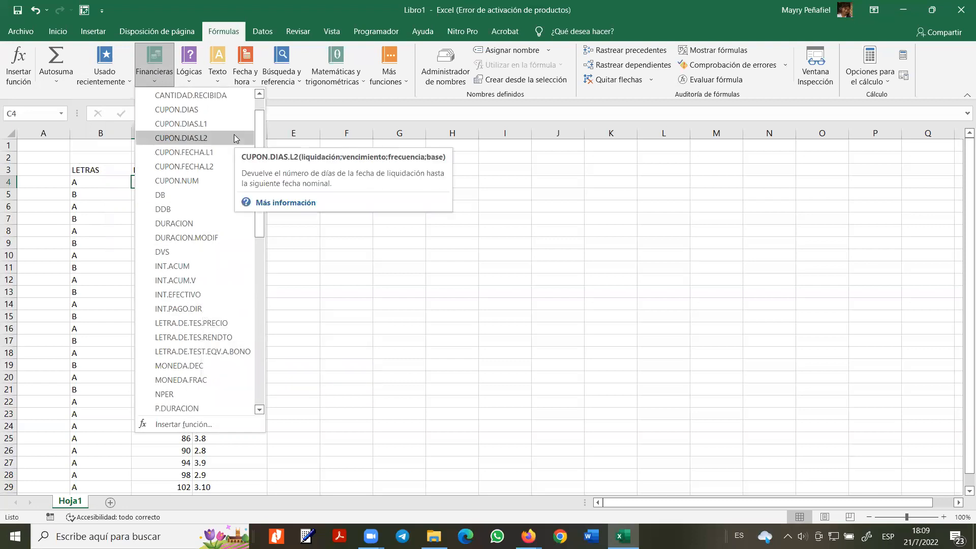
{"action": "left_click", "coordinate": [192, 81]}
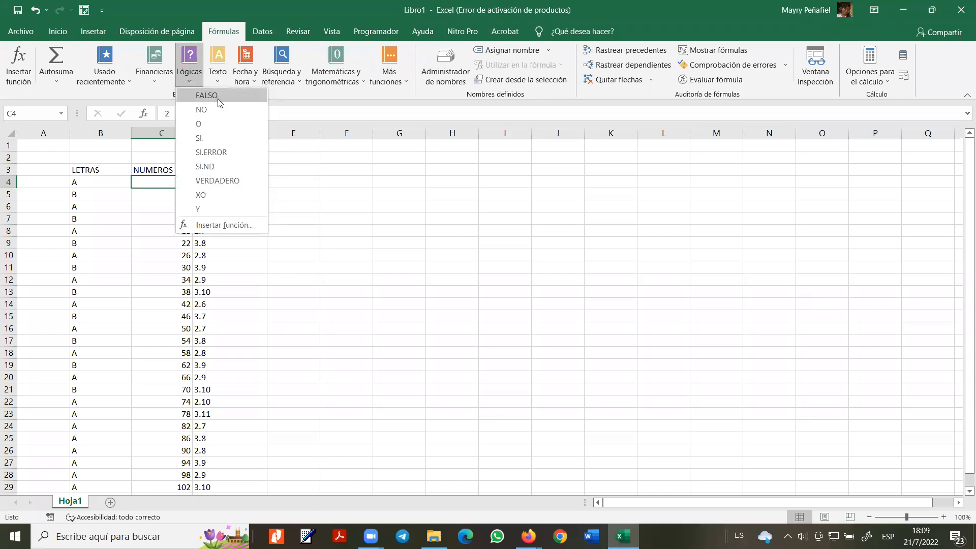
{"action": "left_click", "coordinate": [224, 225]}
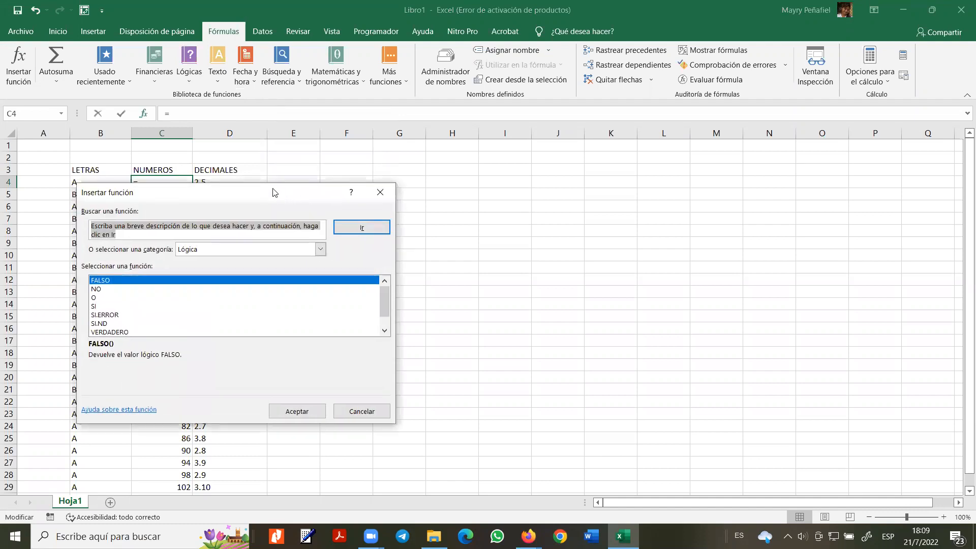
{"action": "left_click_drag", "start_coordinate": [264, 192], "coordinate": [500, 189]}
{"action": "left_click", "coordinate": [334, 280]}
{"action": "left_click", "coordinate": [335, 286]}
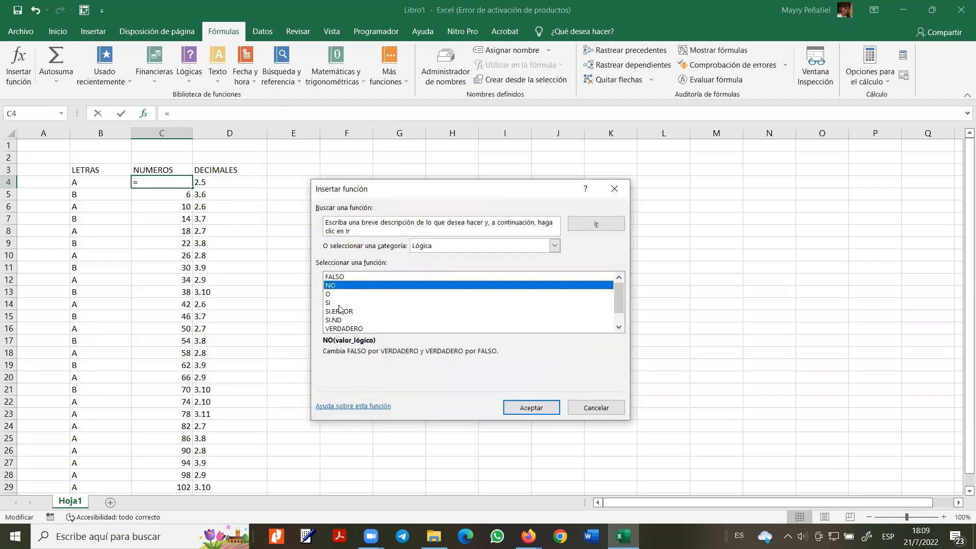
{"action": "left_click", "coordinate": [335, 294]}
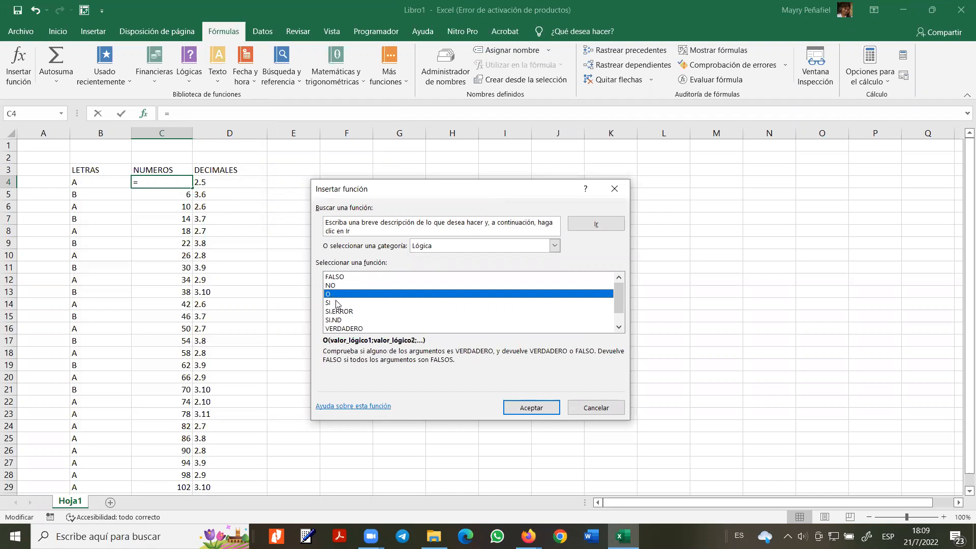
{"action": "left_click", "coordinate": [336, 303]}
{"action": "left_click", "coordinate": [341, 311]}
{"action": "left_click", "coordinate": [350, 320]}
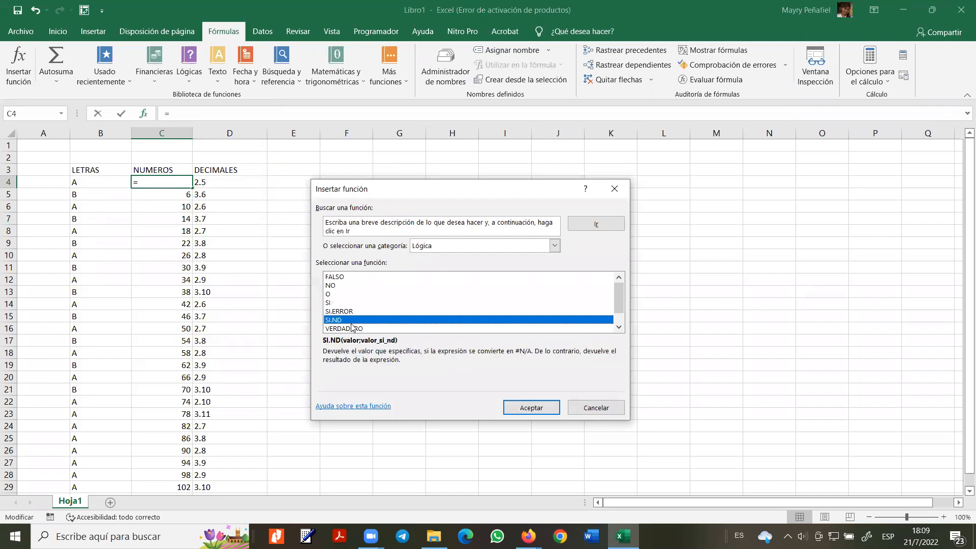
{"action": "left_click", "coordinate": [355, 329]}
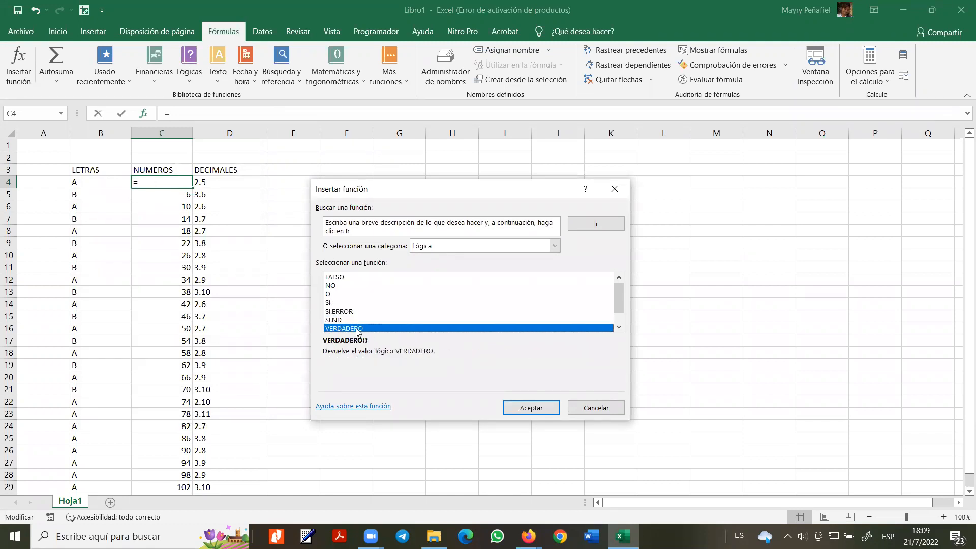
{"action": "left_click", "coordinate": [336, 293]}
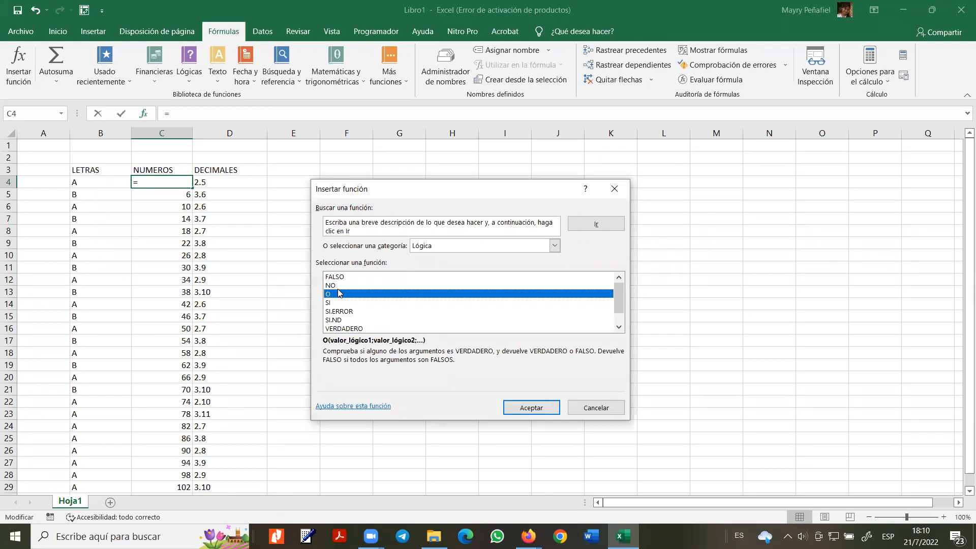
{"action": "left_click", "coordinate": [615, 188]}
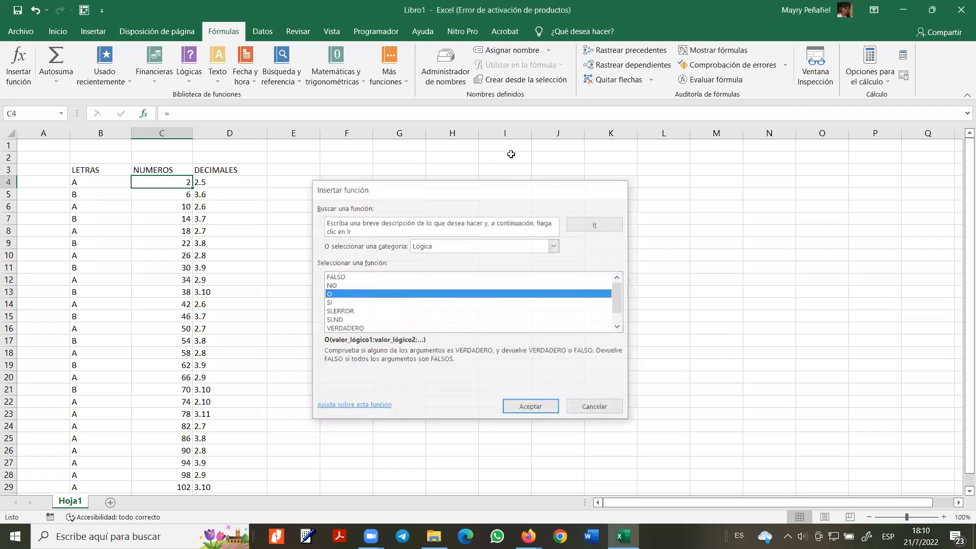
{"action": "left_click", "coordinate": [220, 80]}
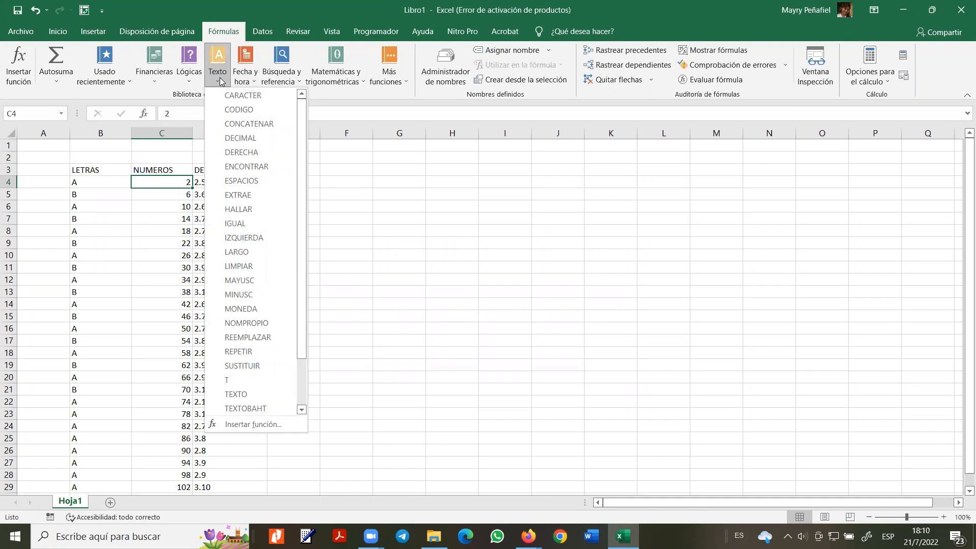
{"action": "left_click", "coordinate": [190, 182]}
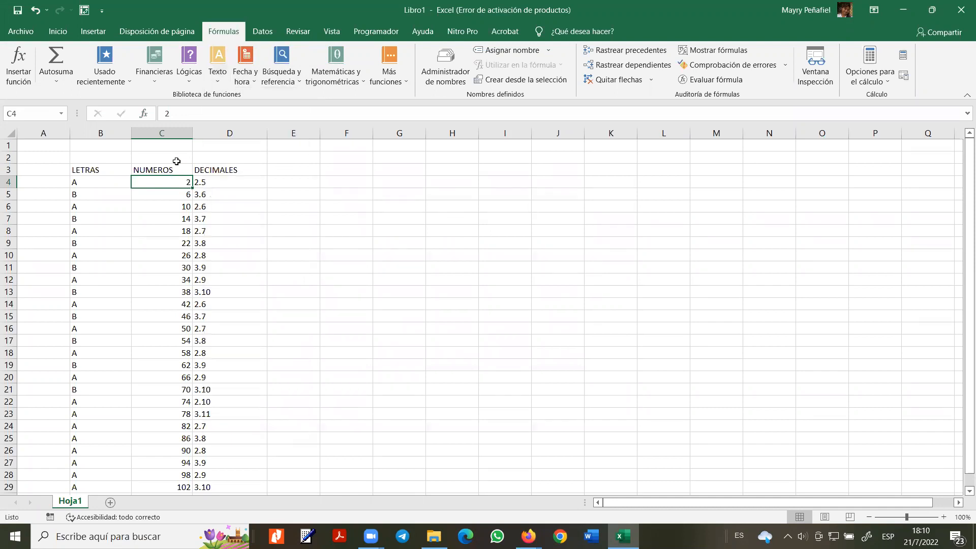
- Insert a blank column before NUMEROS and give it the header LETRAS in C3
{"action": "left_click", "coordinate": [170, 133]}
{"action": "right_click", "coordinate": [171, 135]}
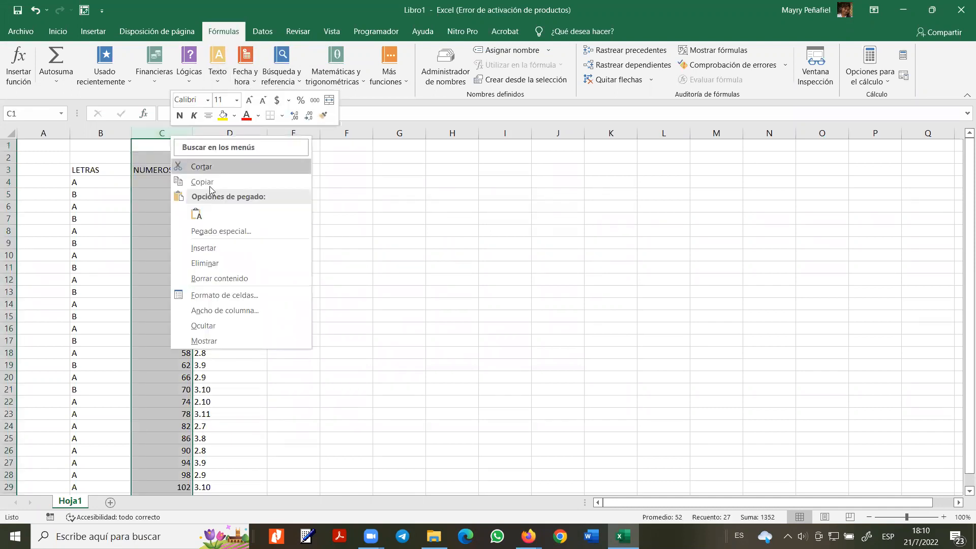
{"action": "left_click", "coordinate": [185, 212]}
{"action": "left_click", "coordinate": [154, 171]}
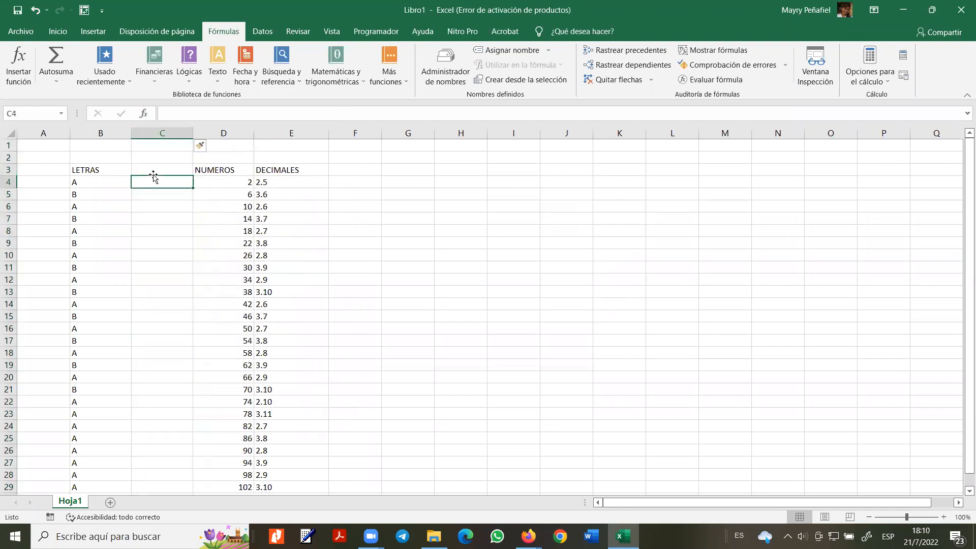
{"action": "type", "text": "LETRAS"}
{"action": "key", "text": "Return"}
- Fill the new column with alternating C and T letters from C4 to C29
{"action": "type", "text": "A"}
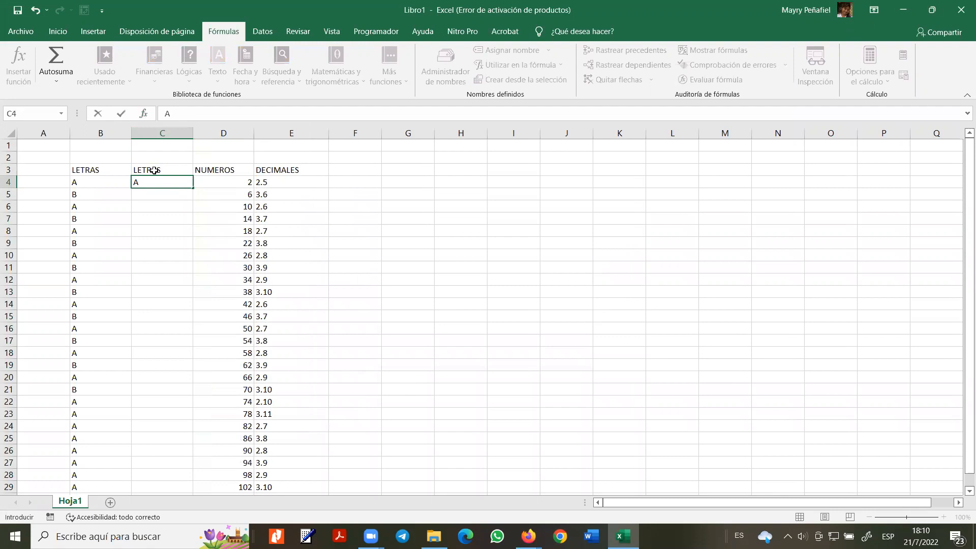
{"action": "key", "text": "Escape"}
{"action": "type", "text": "C"}
{"action": "key", "text": "Return"}
{"action": "type", "text": "T"}
{"action": "key", "text": "Return"}
{"action": "left_click_drag", "start_coordinate": [161, 181], "coordinate": [192, 405]}
{"action": "scroll", "coordinate": [224, 376], "scroll_direction": "up", "scroll_amount": 3}
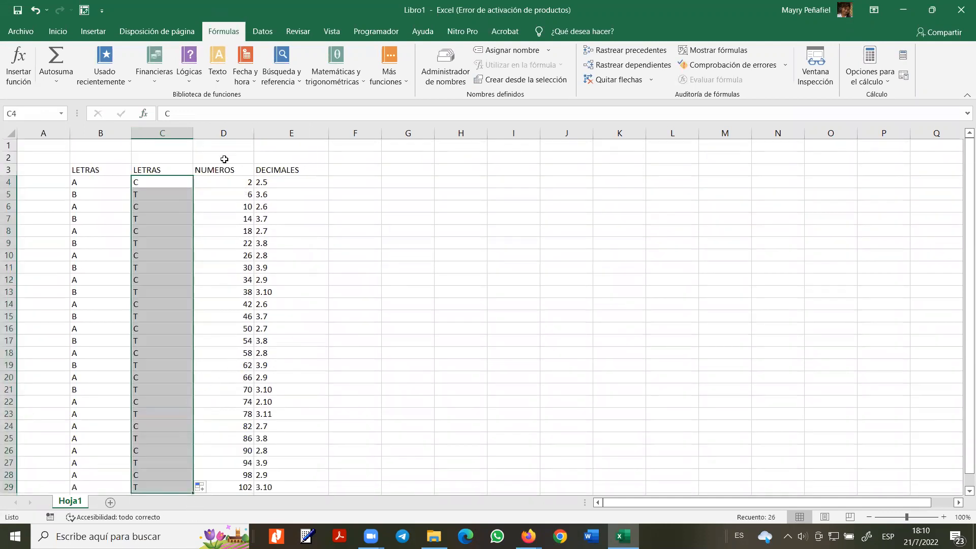
- Move the NUMEROS and DECIMALES columns to K and L
{"action": "left_click_drag", "start_coordinate": [224, 132], "coordinate": [257, 132]}
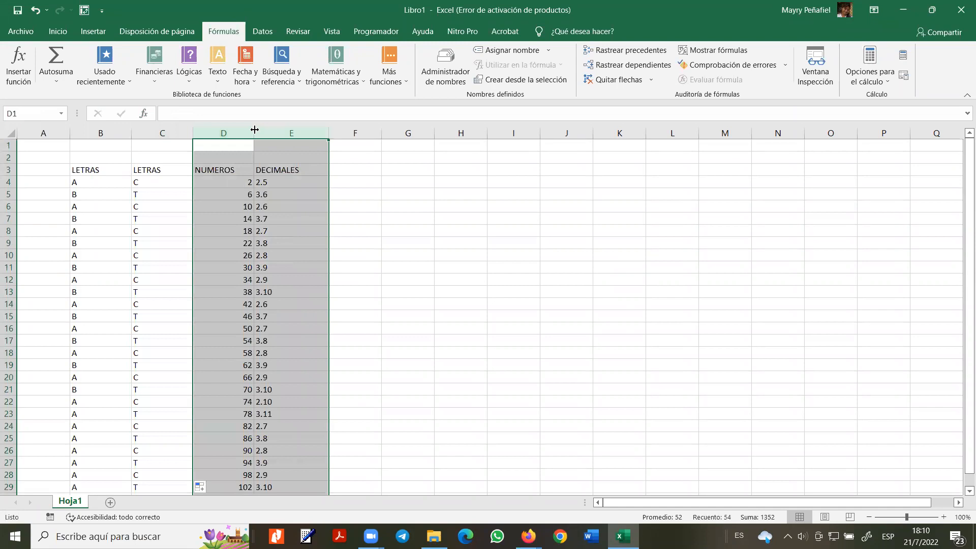
{"action": "key", "text": "ctrl+c"}
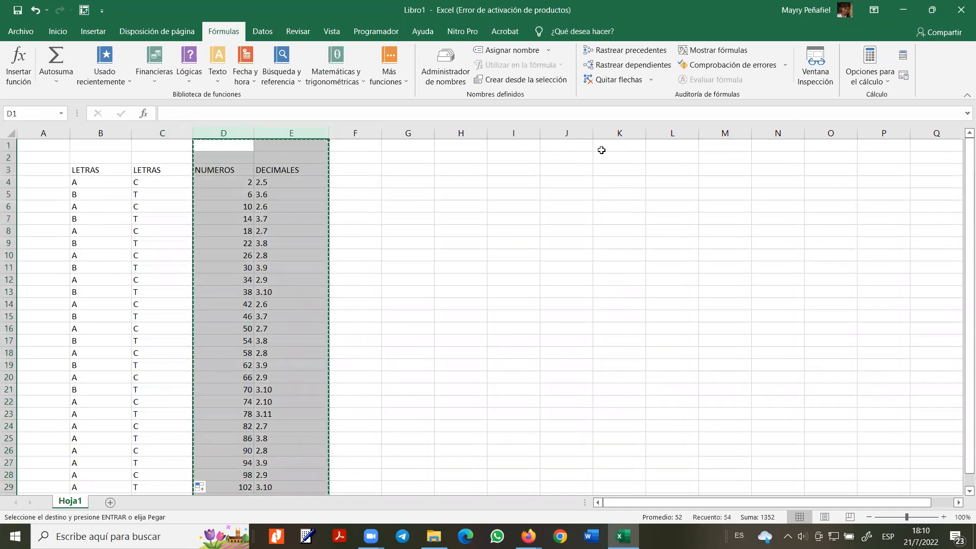
{"action": "left_click", "coordinate": [614, 148]}
{"action": "key", "text": "ctrl+v"}
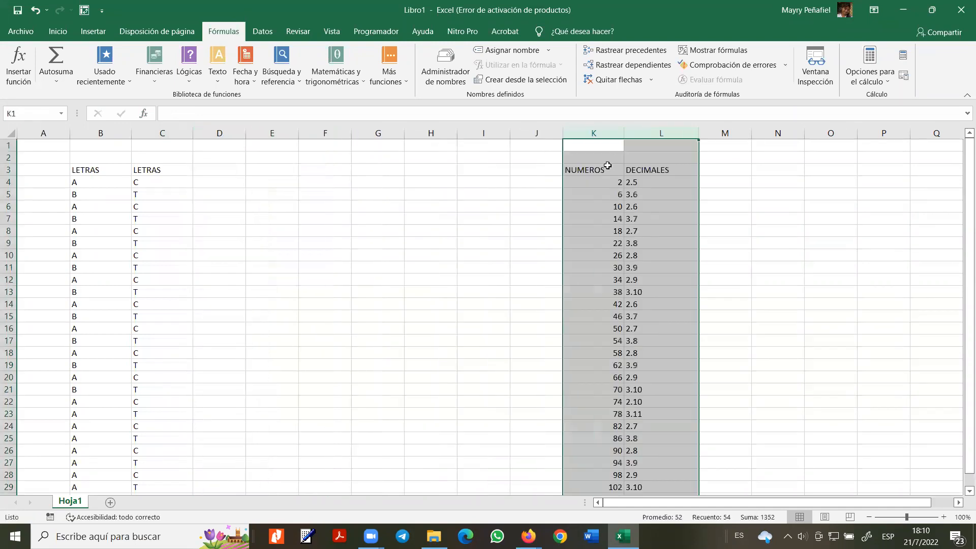
{"action": "left_click", "coordinate": [280, 186]}
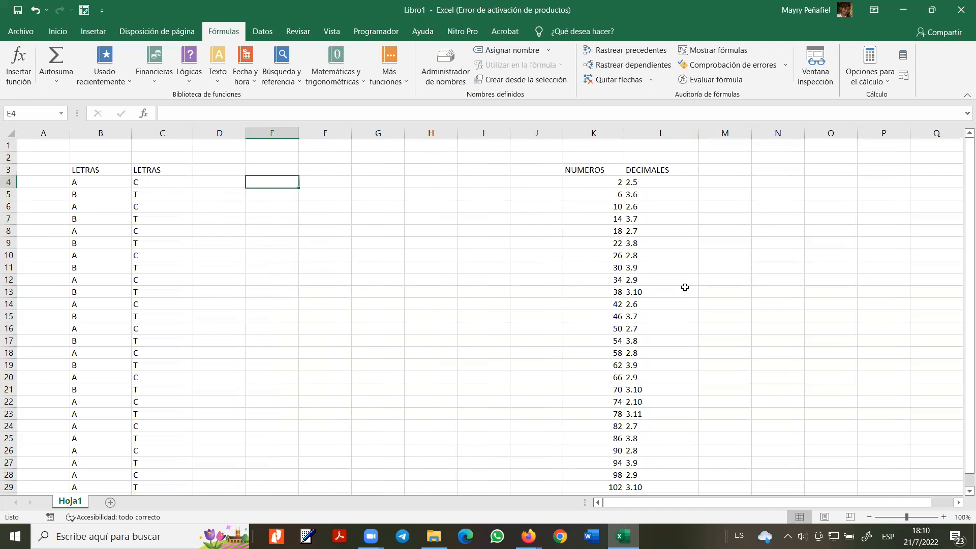
{"action": "left_click", "coordinate": [225, 183]}
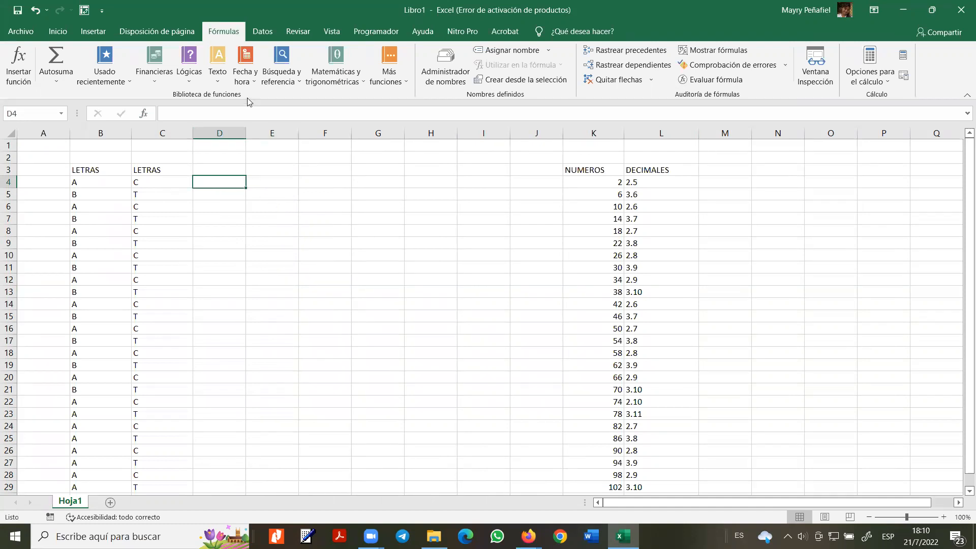
- Insert a CARACTER formula in D4 using C4 as the character code
{"action": "left_click", "coordinate": [219, 85]}
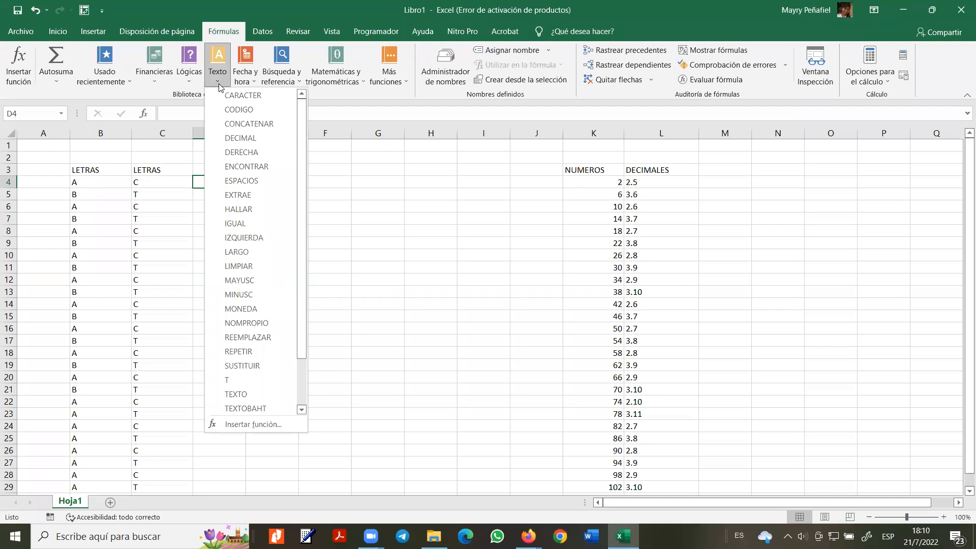
{"action": "left_click", "coordinate": [244, 95]}
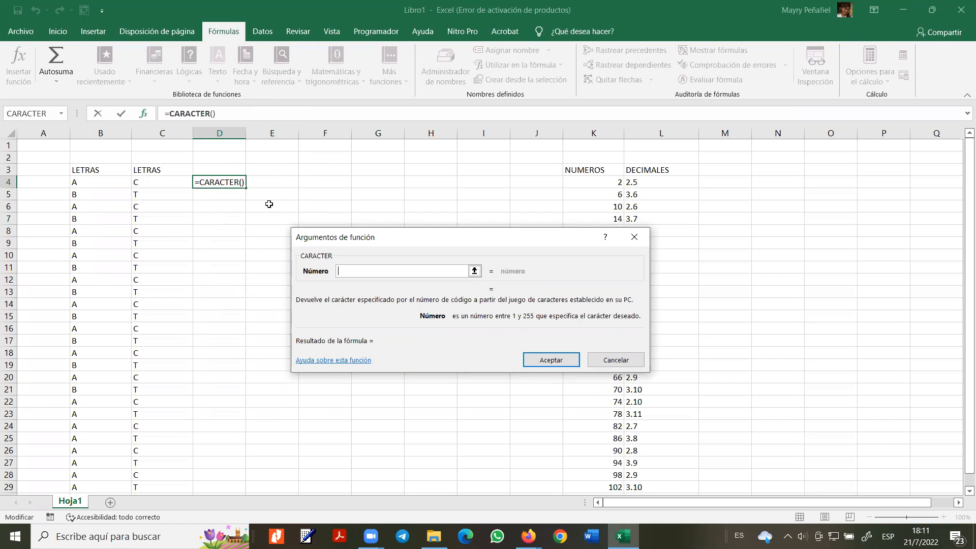
{"action": "left_click", "coordinate": [213, 113]}
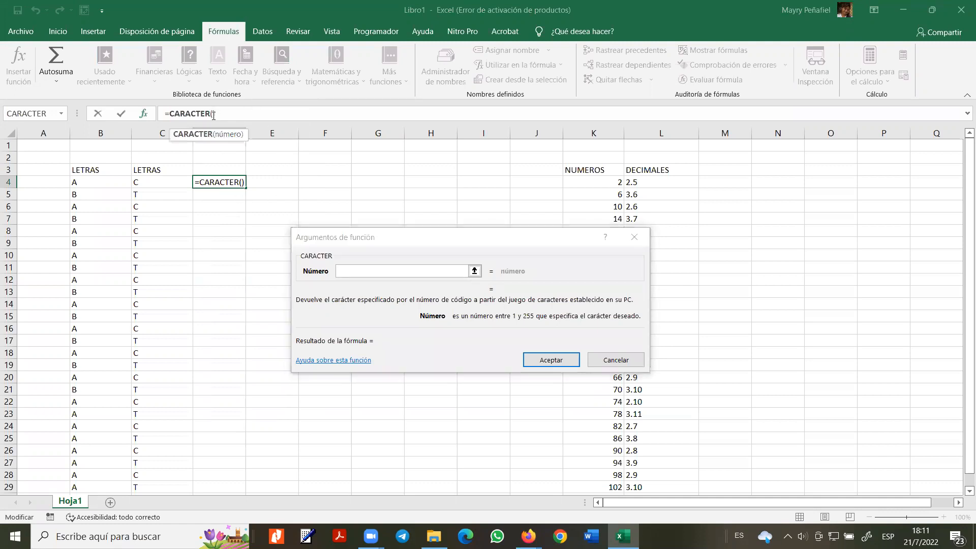
{"action": "left_click", "coordinate": [143, 182]}
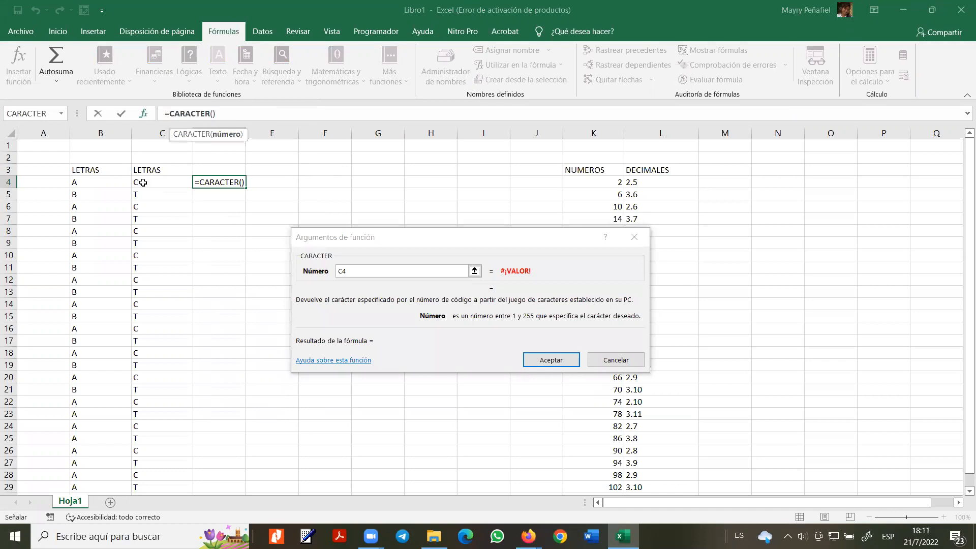
{"action": "key", "text": "Return"}
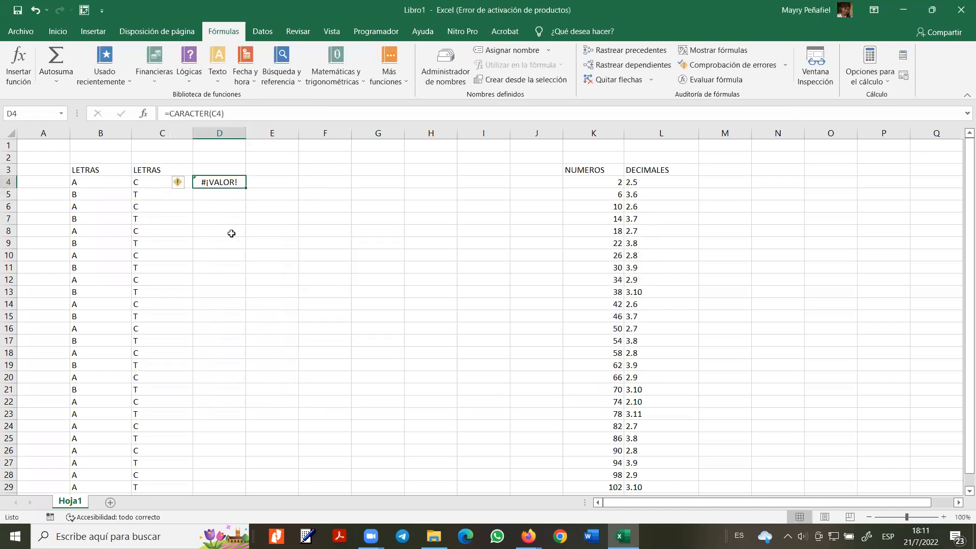
- Change the D4 formula to =CARACTER(8) and widen column D
{"action": "left_click", "coordinate": [227, 112]}
{"action": "key", "text": "Left"}
{"action": "key", "text": "BackSpace"}
{"action": "key", "text": "BackSpace"}
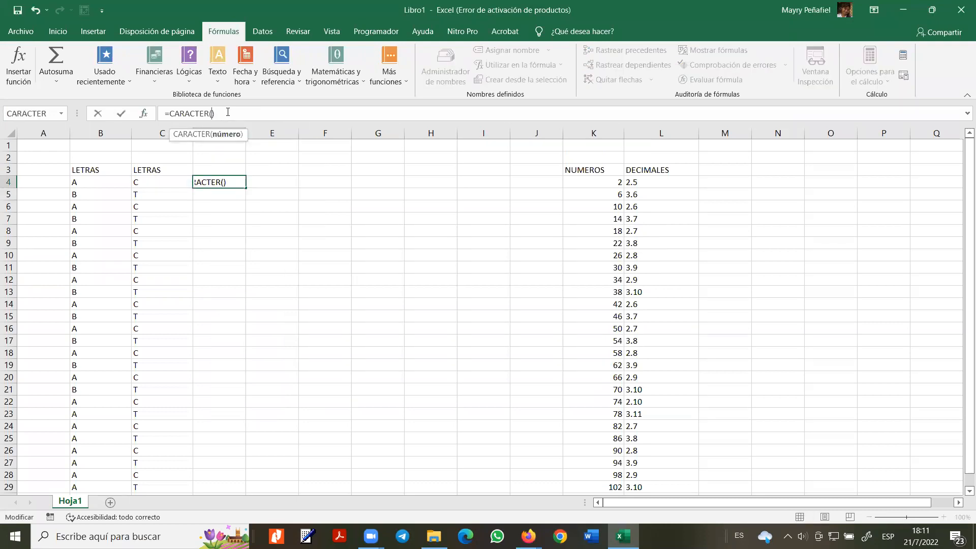
{"action": "type", "text": "8"}
{"action": "key", "text": "Return"}
{"action": "left_click", "coordinate": [213, 182]}
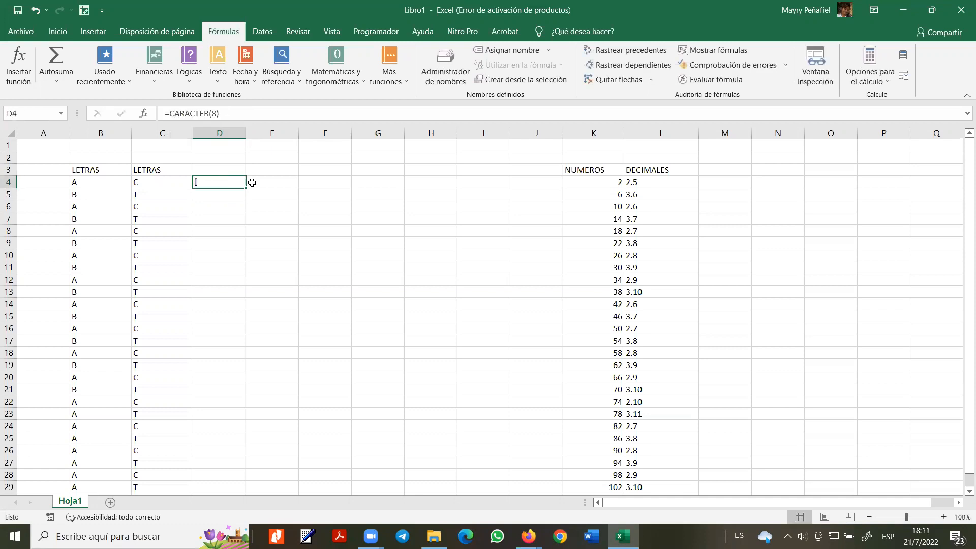
{"action": "left_click_drag", "start_coordinate": [246, 132], "coordinate": [266, 132]}
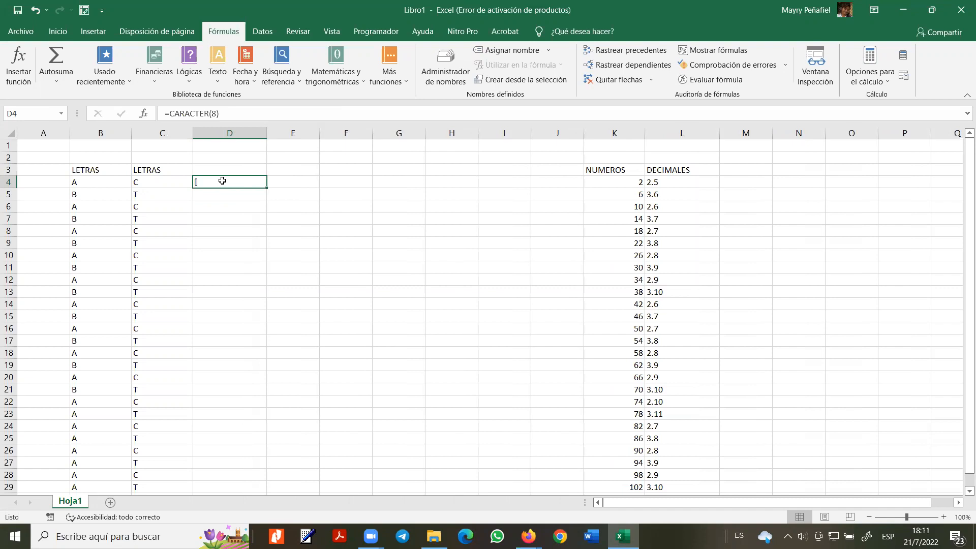
{"action": "left_click", "coordinate": [223, 112]}
{"action": "key", "text": "BackSpace"}
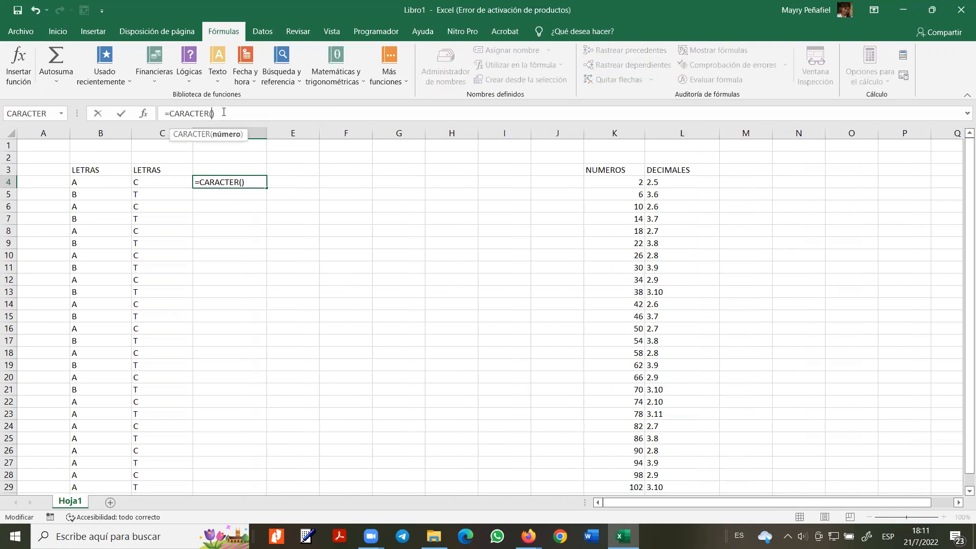
- Set D4 to =CARACTER(156) so it shows œ
{"action": "type", "text": "156"}
{"action": "key", "text": "Return"}
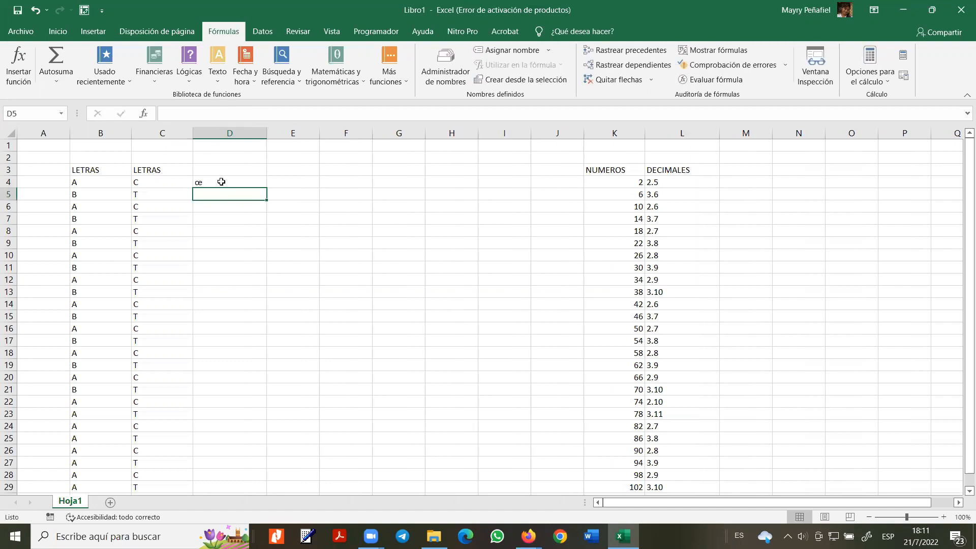
{"action": "left_click", "coordinate": [222, 181]}
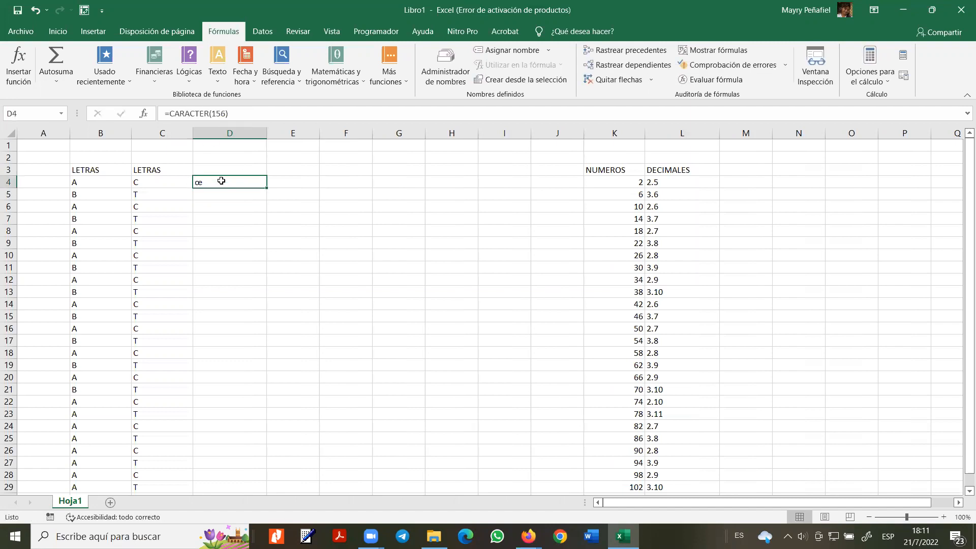
- Write the note 'INGRESAR NUMERO Y DEVUELVE EL CARÁCTER' in E4
{"action": "left_click", "coordinate": [288, 184]}
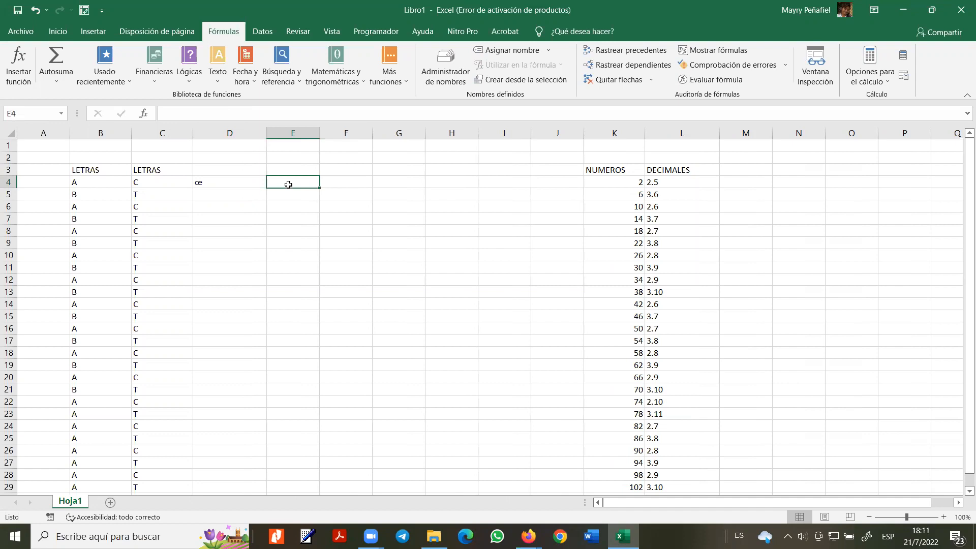
{"action": "type", "text": "IN"}
{"action": "key", "text": "BackSpace"}
{"action": "key", "text": "BackSpace"}
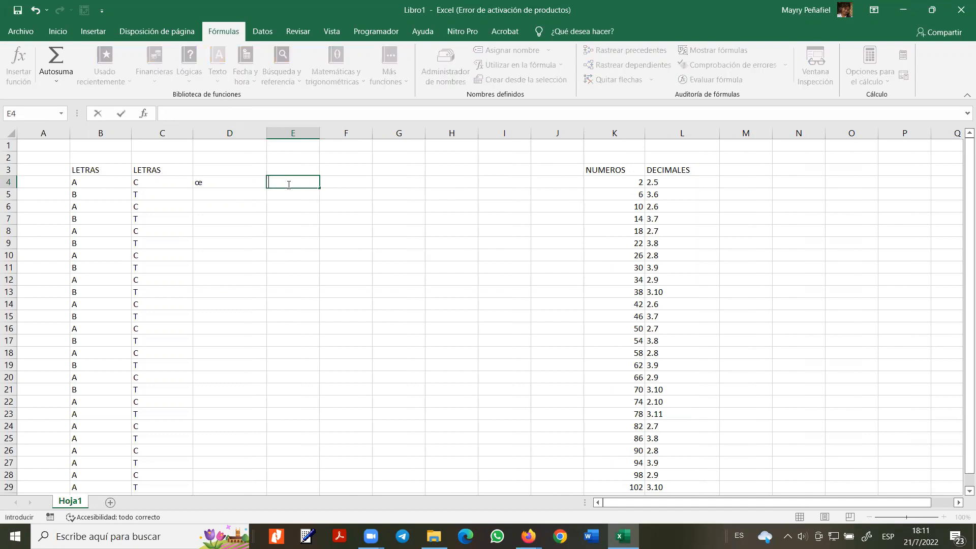
{"action": "type", "text": "INGRESAR NU"}
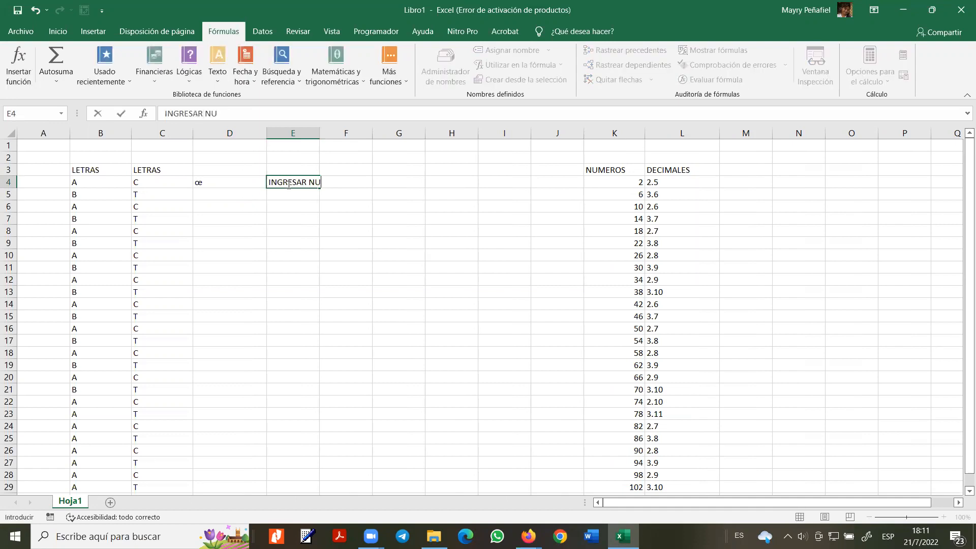
{"action": "type", "text": "MERO Y DEVU"}
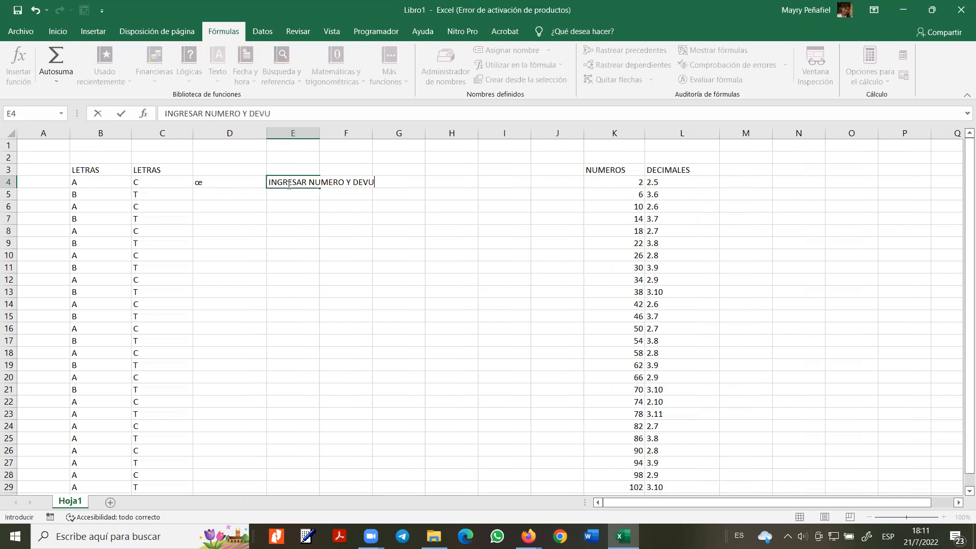
{"action": "type", "text": "ELVE EL CARACTER"}
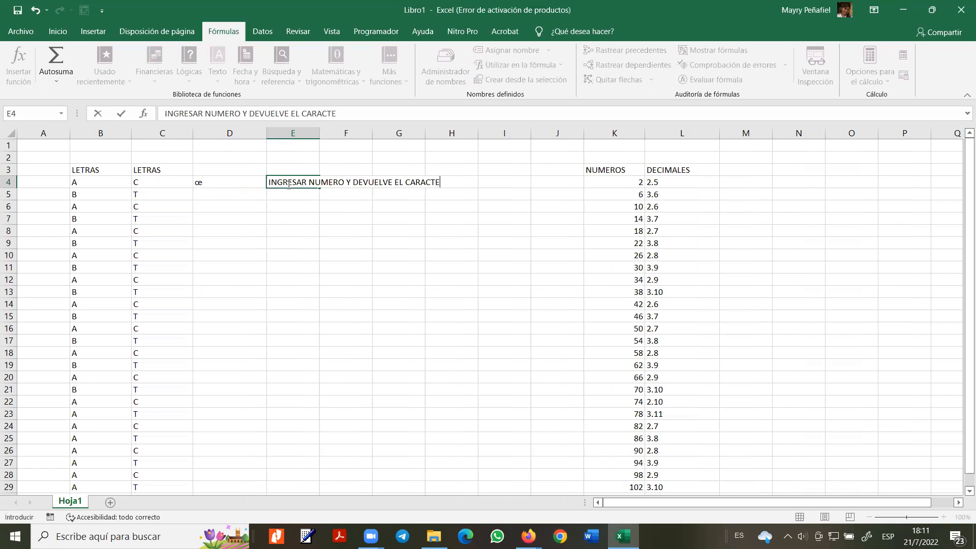
{"action": "key", "text": "Return"}
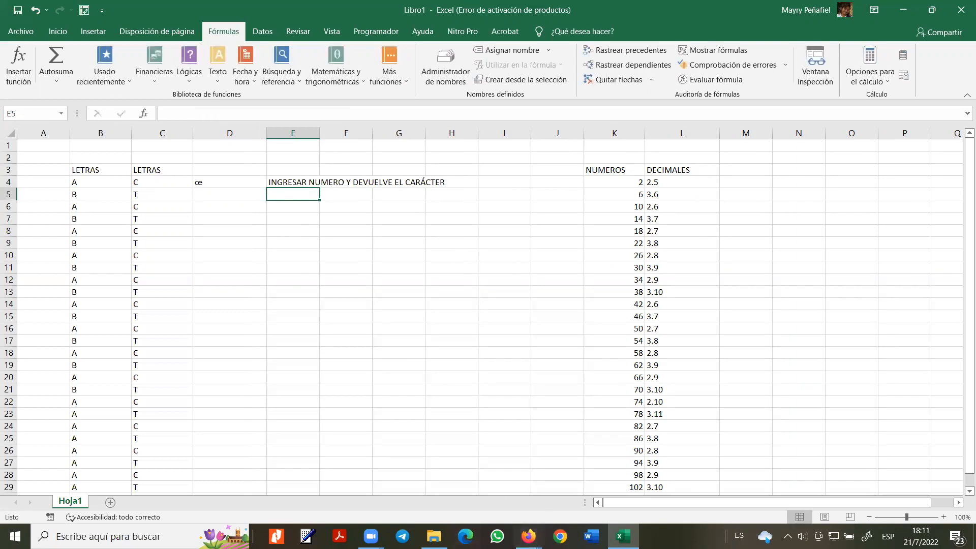
{"action": "left_click", "coordinate": [559, 536]}
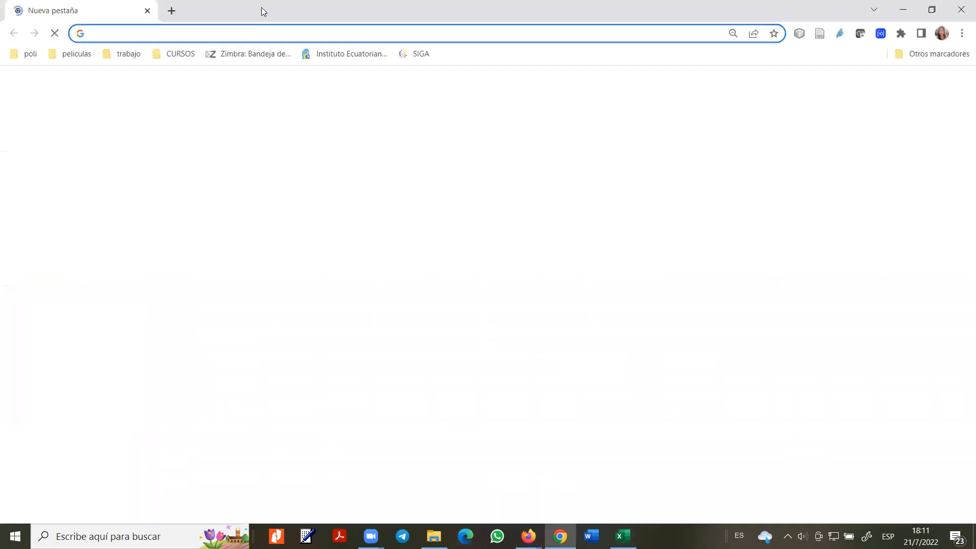
- Search the web for character number codes and open the Microsoft support result
{"action": "double_click", "coordinate": [301, 3]}
{"action": "left_click", "coordinate": [325, 57]}
{"action": "type", "text": "CO"}
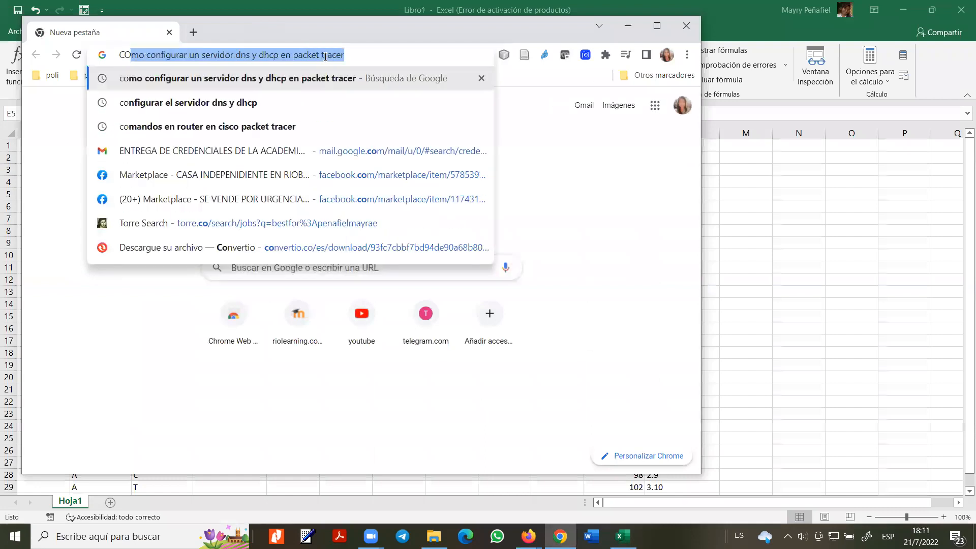
{"action": "type", "text": "DIGO DE"}
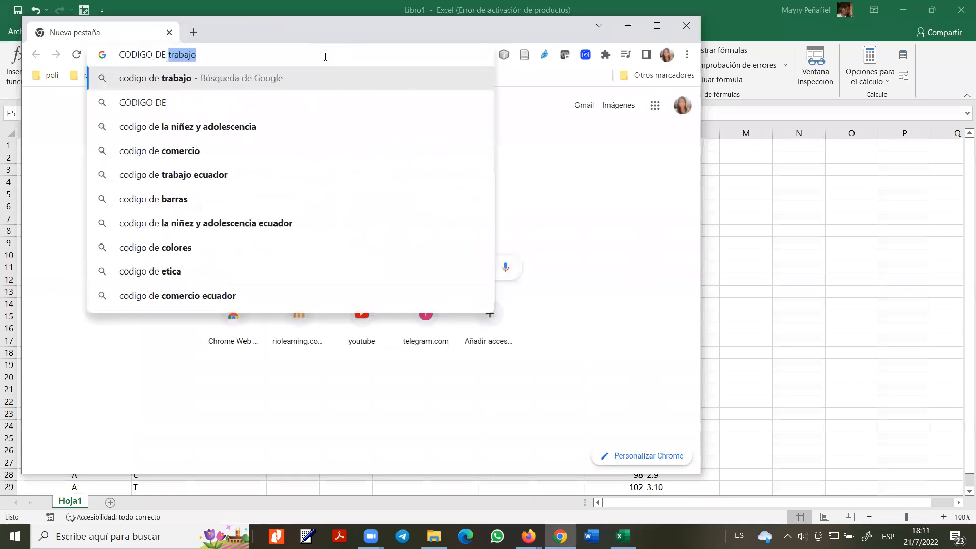
{"action": "type", "text": " NUMERO PARA CA"}
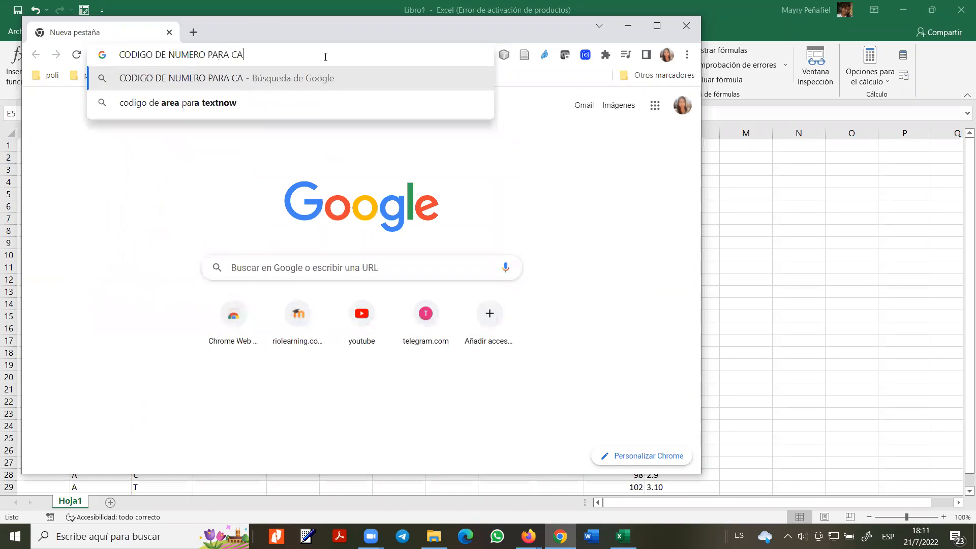
{"action": "type", "text": "RAC"}
{"action": "key", "text": "Down"}
{"action": "key", "text": "Return"}
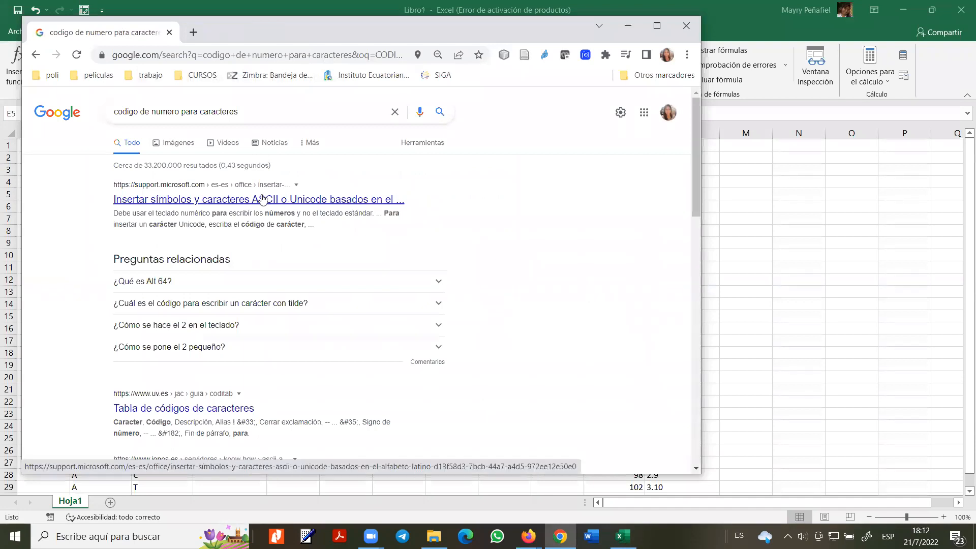
{"action": "middle_click", "coordinate": [286, 198]}
{"action": "left_click", "coordinate": [219, 33]}
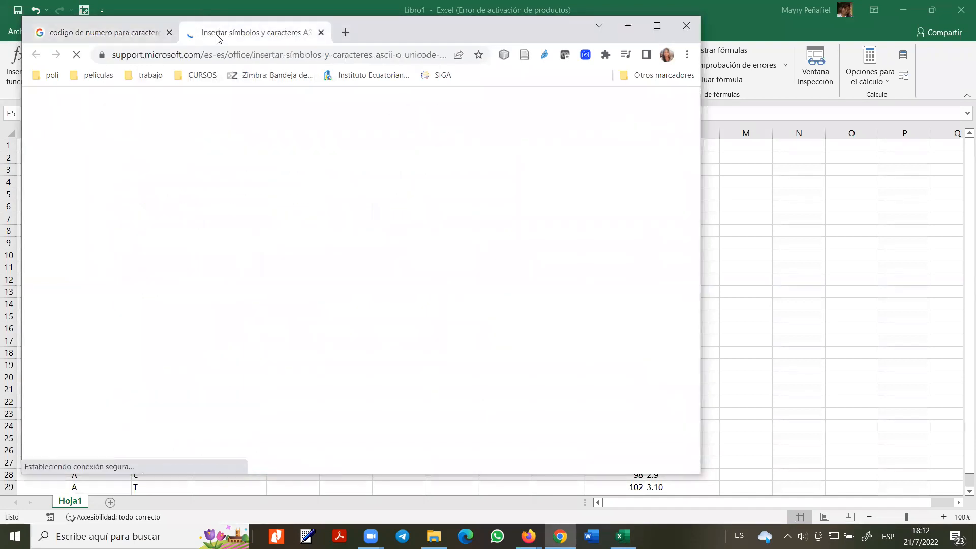
- Read through the ALT-code symbol tables, then return to Excel with D4 selected
{"action": "scroll", "coordinate": [486, 283], "scroll_direction": "down", "scroll_amount": 15}
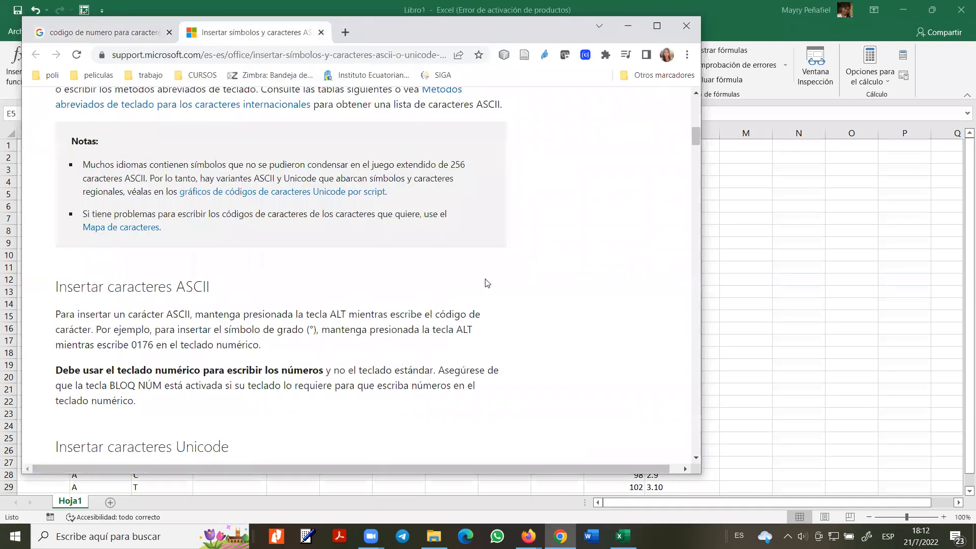
{"action": "scroll", "coordinate": [485, 283], "scroll_direction": "down", "scroll_amount": 7}
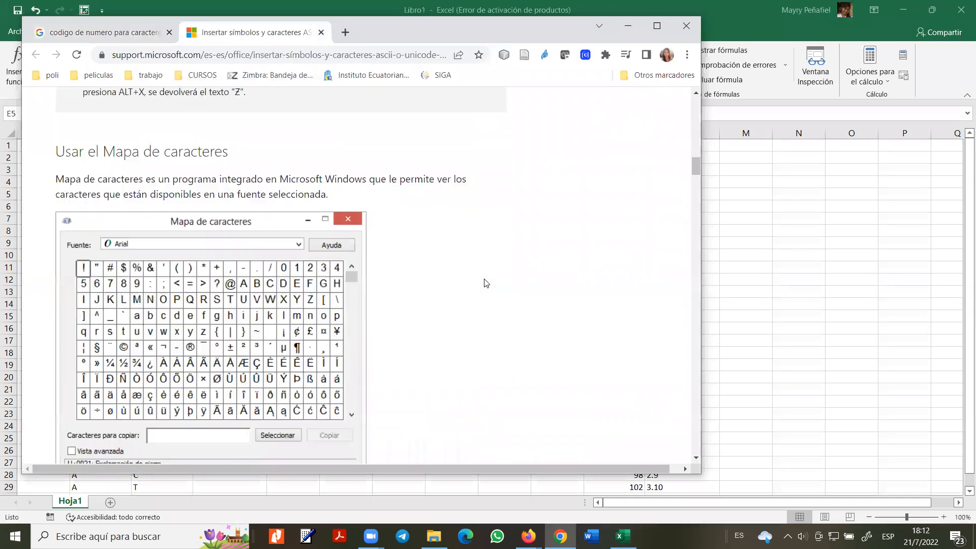
{"action": "scroll", "coordinate": [471, 292], "scroll_direction": "down", "scroll_amount": 3}
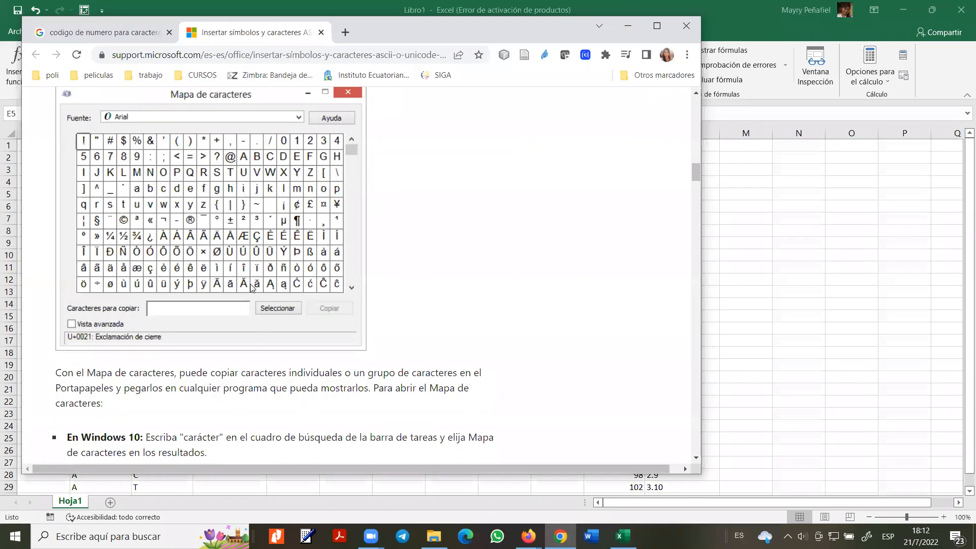
{"action": "scroll", "coordinate": [249, 286], "scroll_direction": "down", "scroll_amount": 8}
{"action": "scroll", "coordinate": [282, 270], "scroll_direction": "down", "scroll_amount": 5}
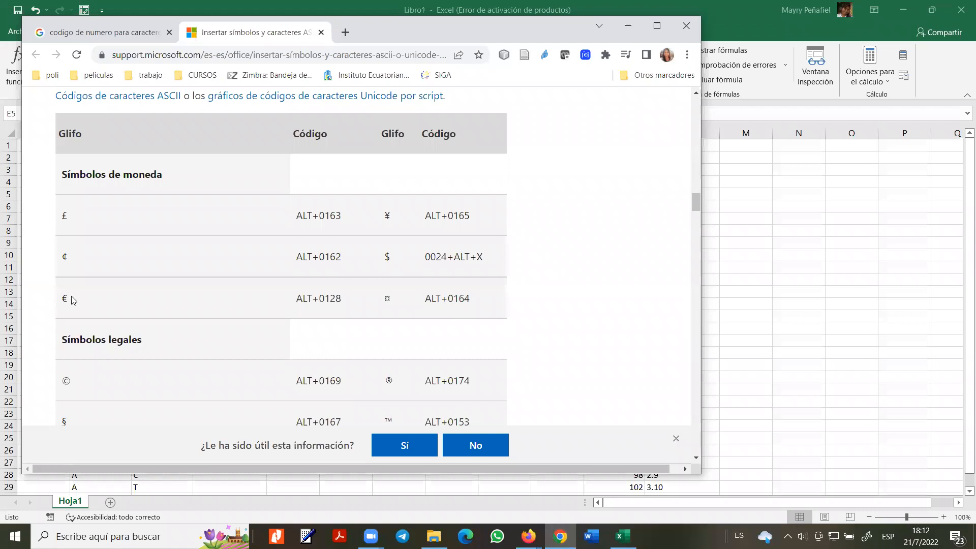
{"action": "scroll", "coordinate": [249, 339], "scroll_direction": "down", "scroll_amount": 3}
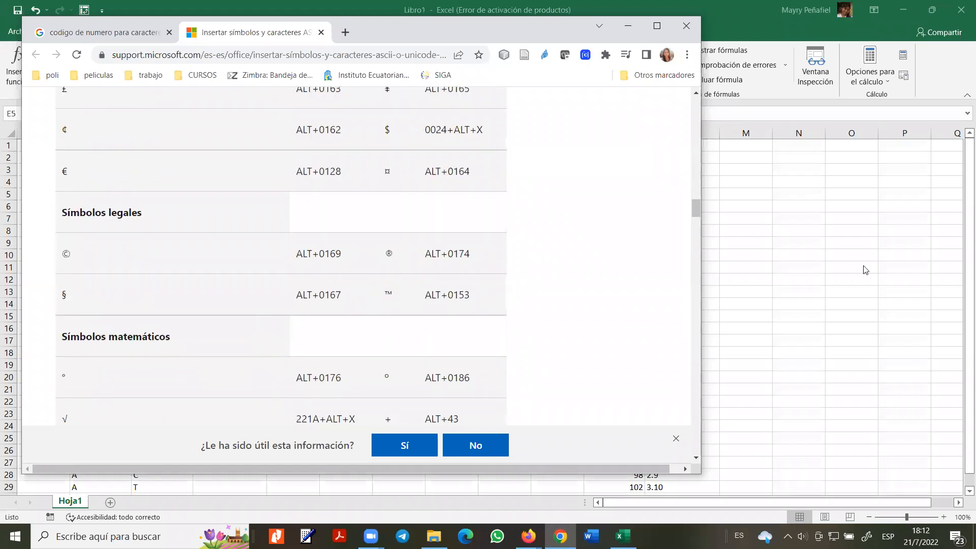
{"action": "key", "text": "alt+Tab"}
{"action": "left_click", "coordinate": [216, 193]}
{"action": "left_click", "coordinate": [219, 182]}
{"action": "key", "text": "Up"}
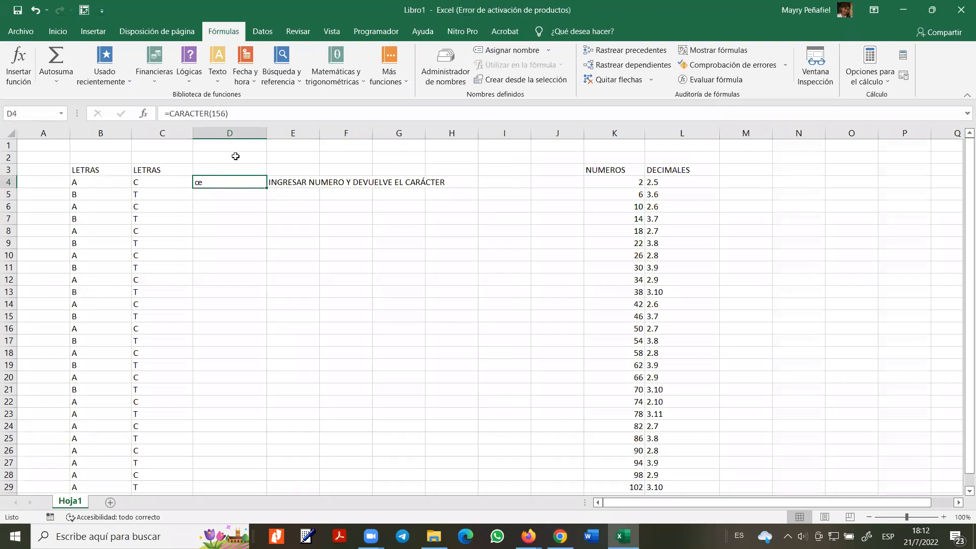
- Change D4 to =CARACTER(164) so it returns ¤
{"action": "left_click", "coordinate": [222, 113]}
{"action": "key", "text": "BackSpace"}
{"action": "type", "text": "4"}
{"action": "key", "text": "Return"}
{"action": "key", "text": "Up"}
- Enter Ç in cell E5 using the ALT-code table, and restore Excel to full screen
{"action": "double_click", "coordinate": [289, 8]}
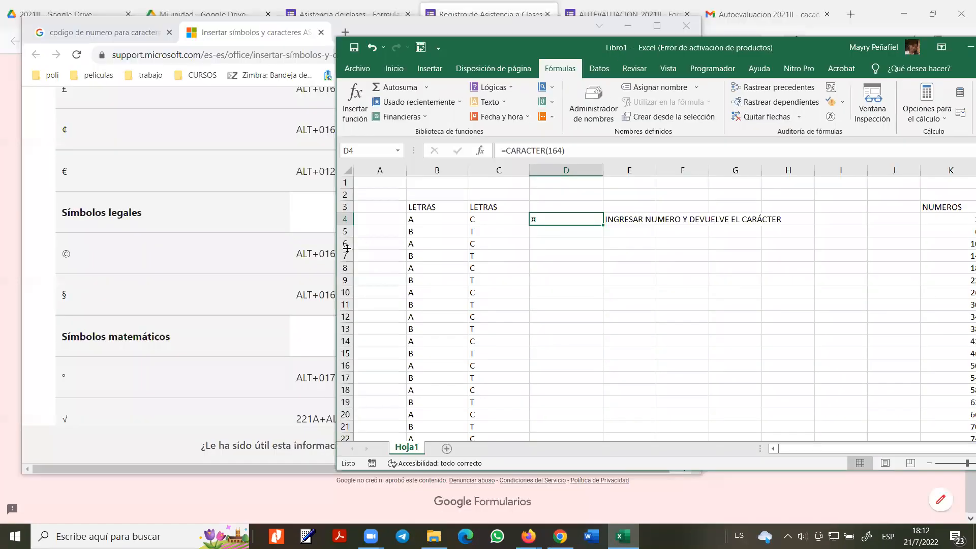
{"action": "left_click", "coordinate": [183, 190]}
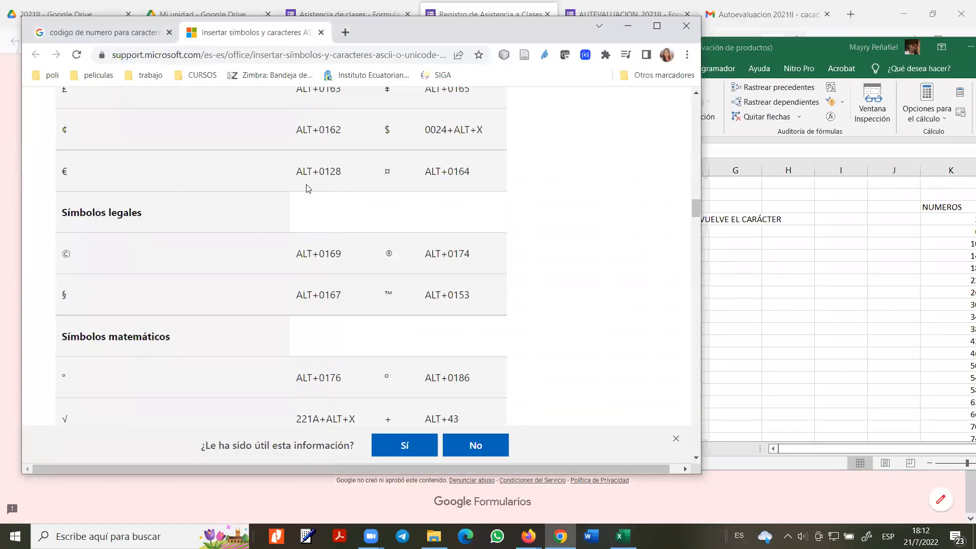
{"action": "key", "text": "alt+Tab"}
{"action": "left_click", "coordinate": [618, 232]}
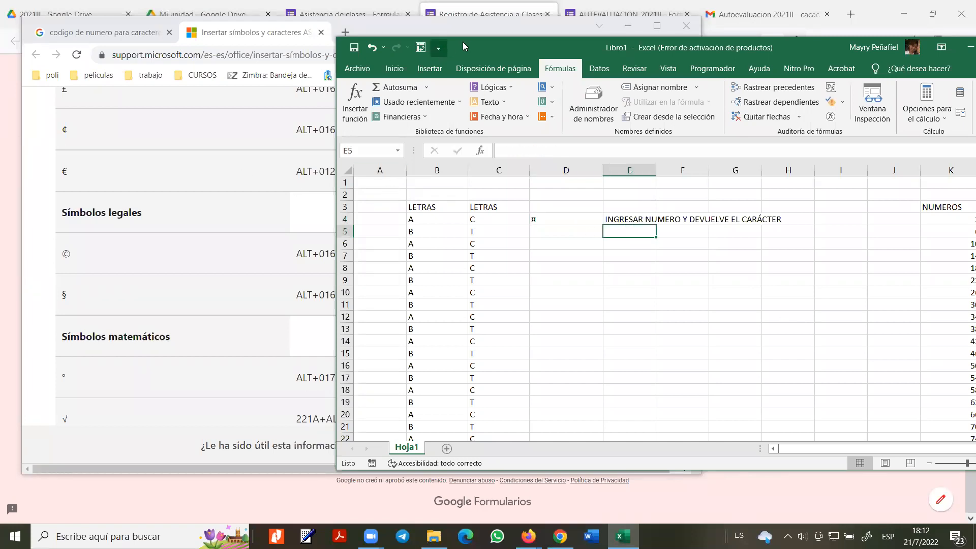
{"action": "left_click_drag", "start_coordinate": [480, 41], "coordinate": [590, 40]}
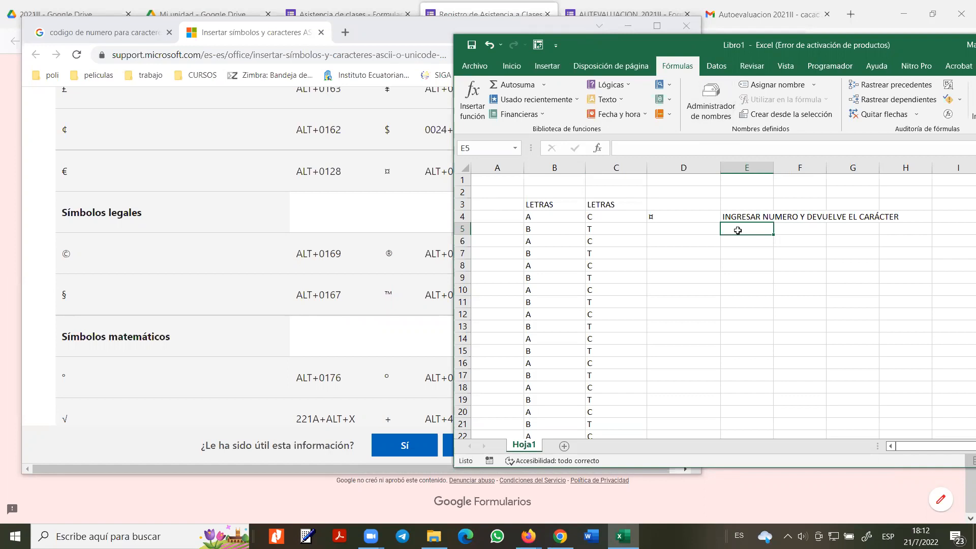
{"action": "type", "text": "Ç"}
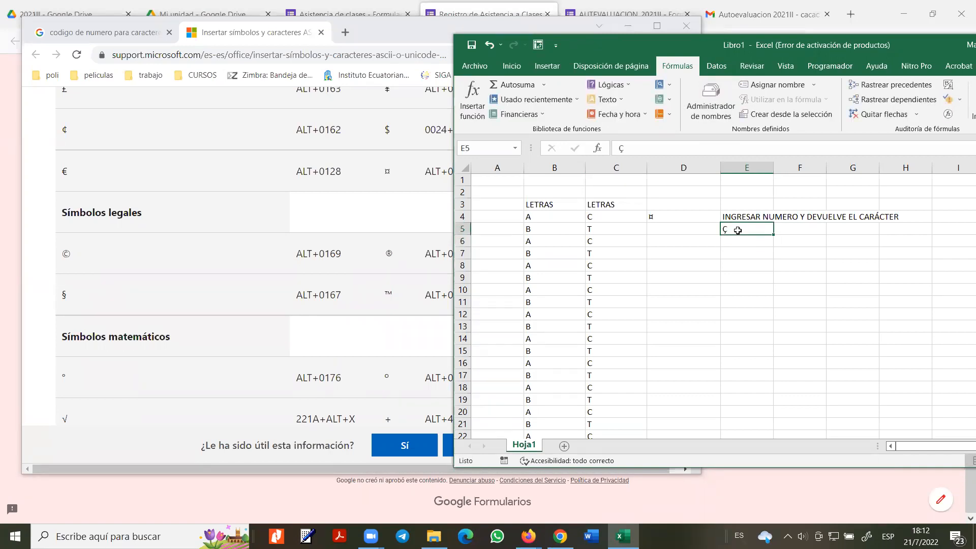
{"action": "left_click_drag", "start_coordinate": [675, 46], "coordinate": [382, 80]}
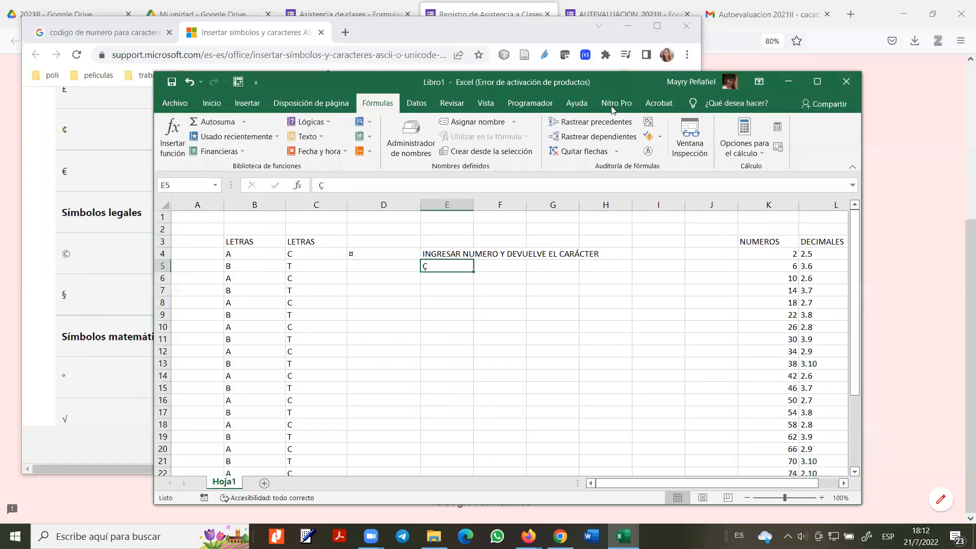
{"action": "left_click", "coordinate": [817, 81]}
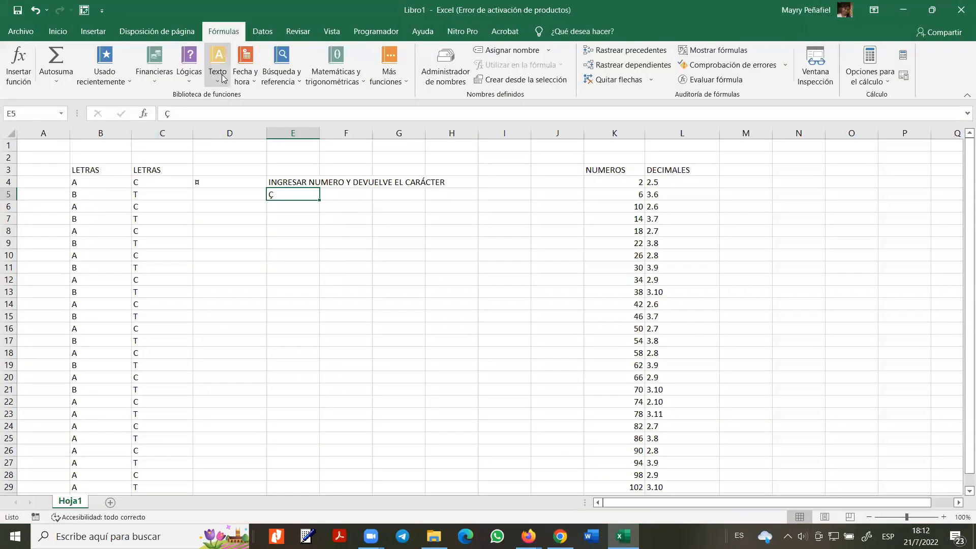
{"action": "left_click", "coordinate": [223, 200]}
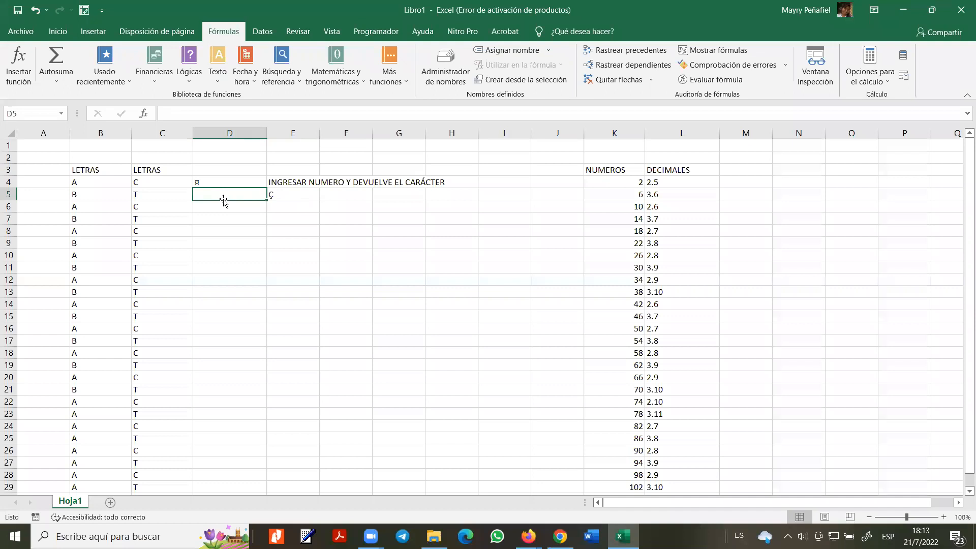
{"action": "left_click", "coordinate": [271, 195]}
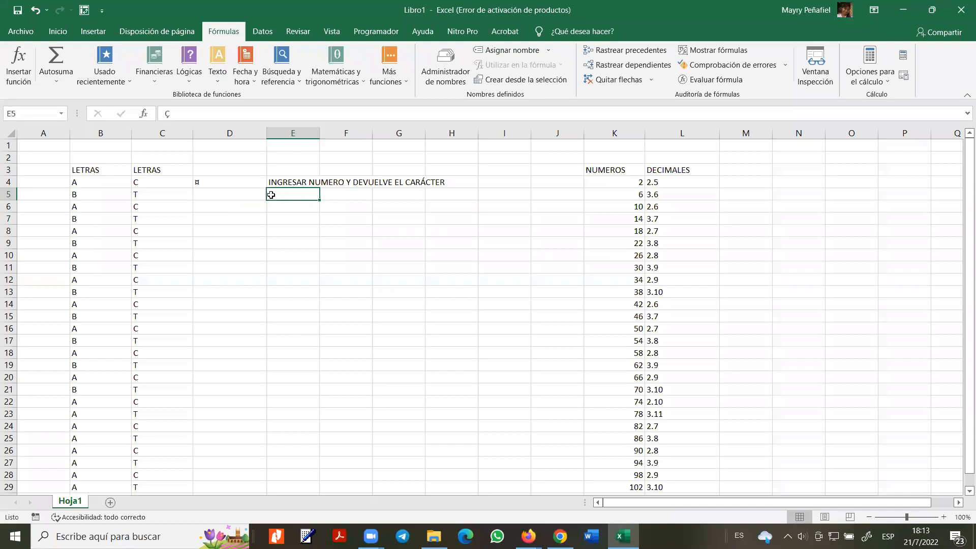
{"action": "left_click", "coordinate": [234, 198]}
- Enter a CONCATENAR formula in D5 using the B4:C5 range
{"action": "type", "text": "=CON"}
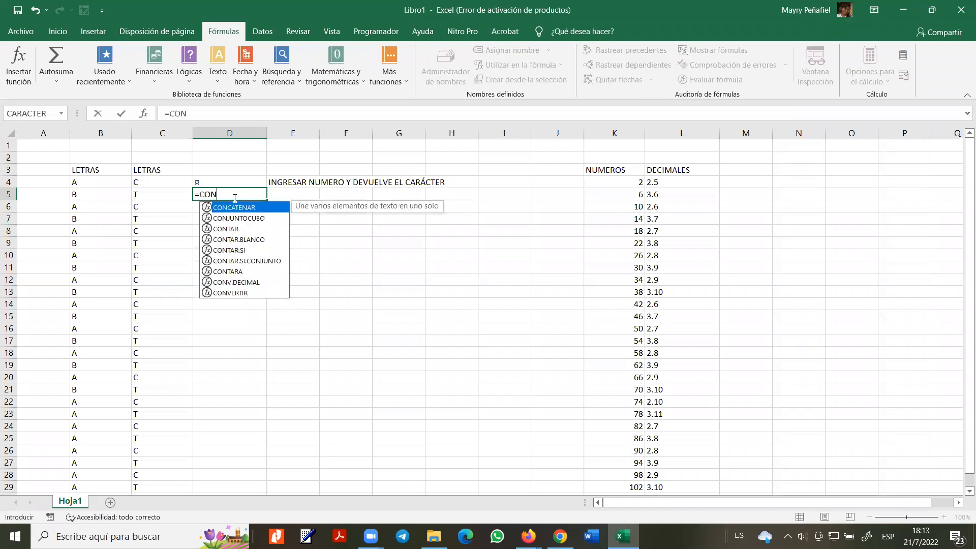
{"action": "left_click", "coordinate": [234, 198]}
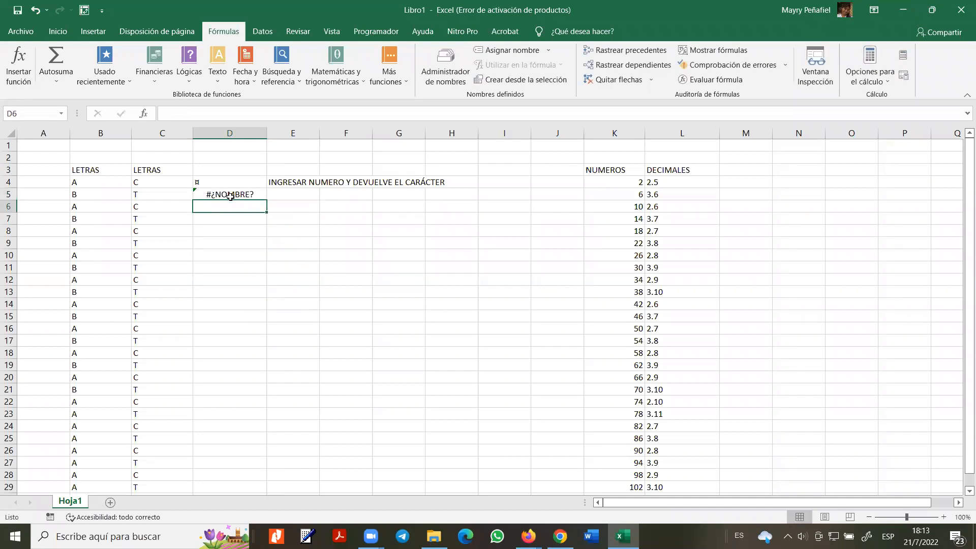
{"action": "type", "text": "CA"}
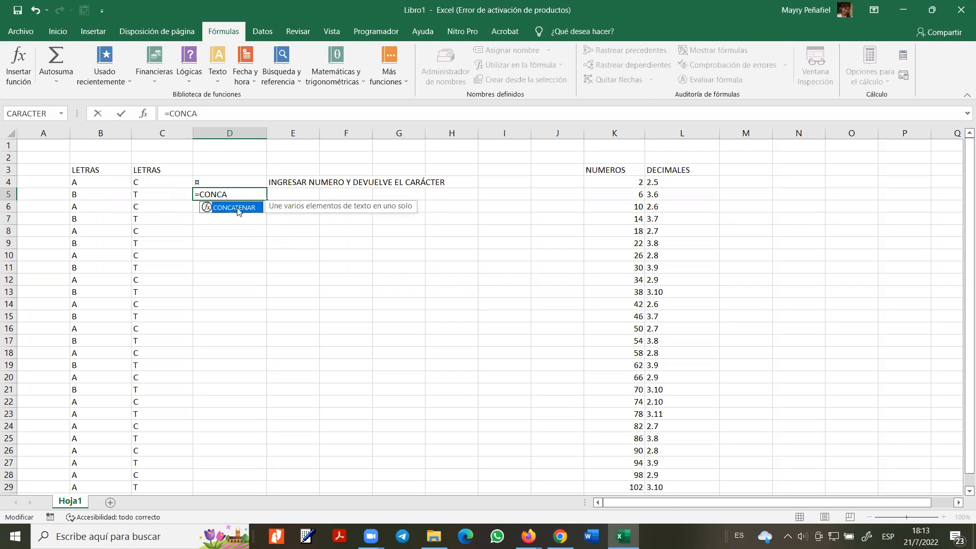
{"action": "double_click", "coordinate": [237, 208]}
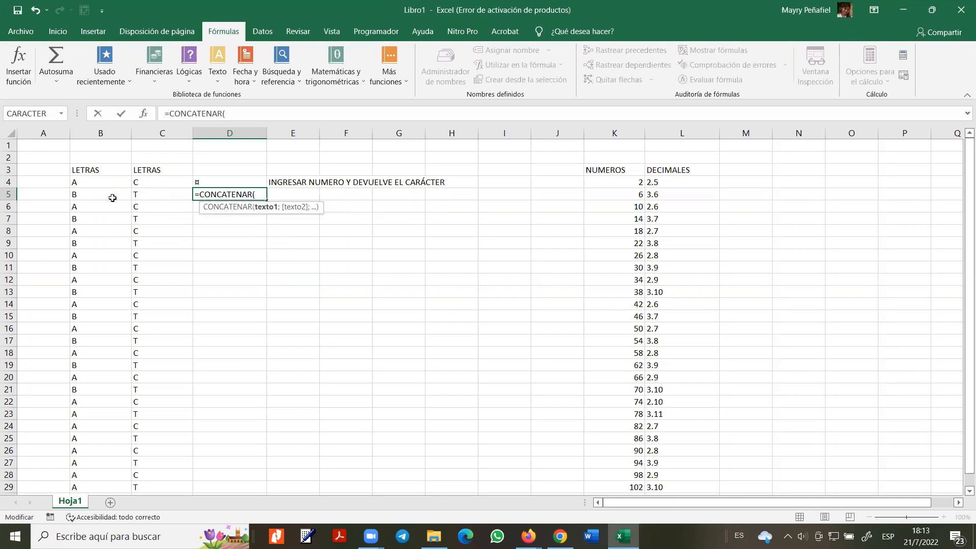
{"action": "left_click_drag", "start_coordinate": [72, 196], "coordinate": [155, 187]}
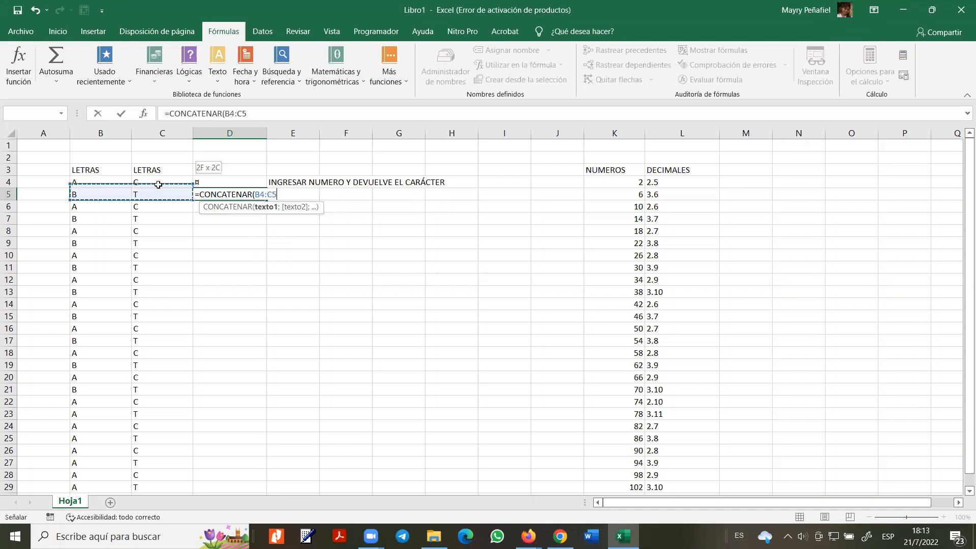
{"action": "type", "text": "="}
{"action": "type", "text": ")"}
{"action": "key", "text": "Return"}
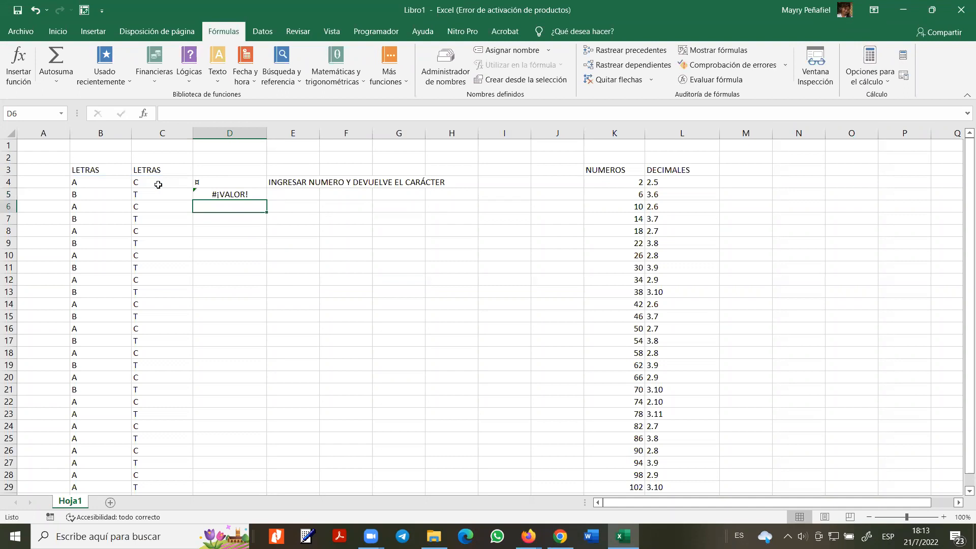
- Rewrite D5 as =CONCATENAR(B4;C5;B5;C4) to show ATBC, and begin a note in E5
{"action": "double_click", "coordinate": [232, 194]}
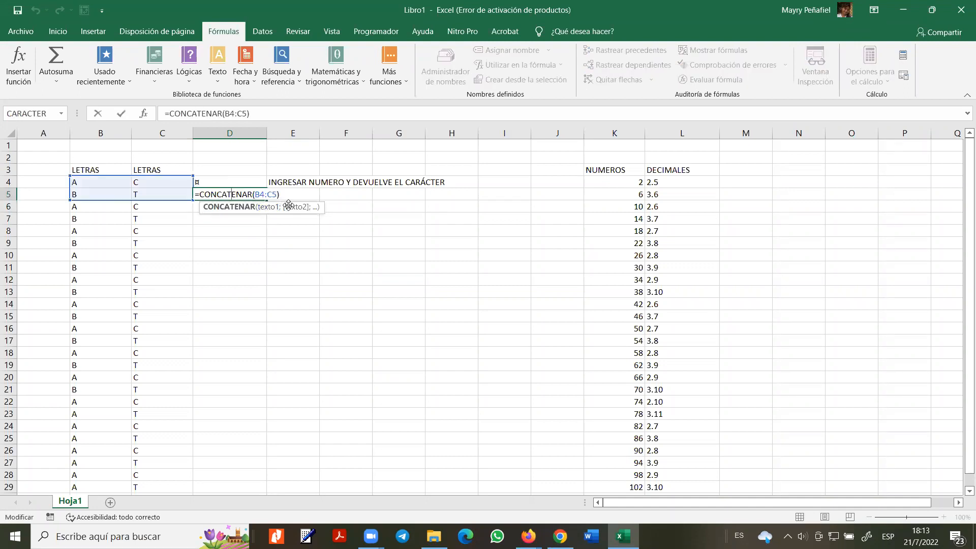
{"action": "left_click", "coordinate": [236, 113]}
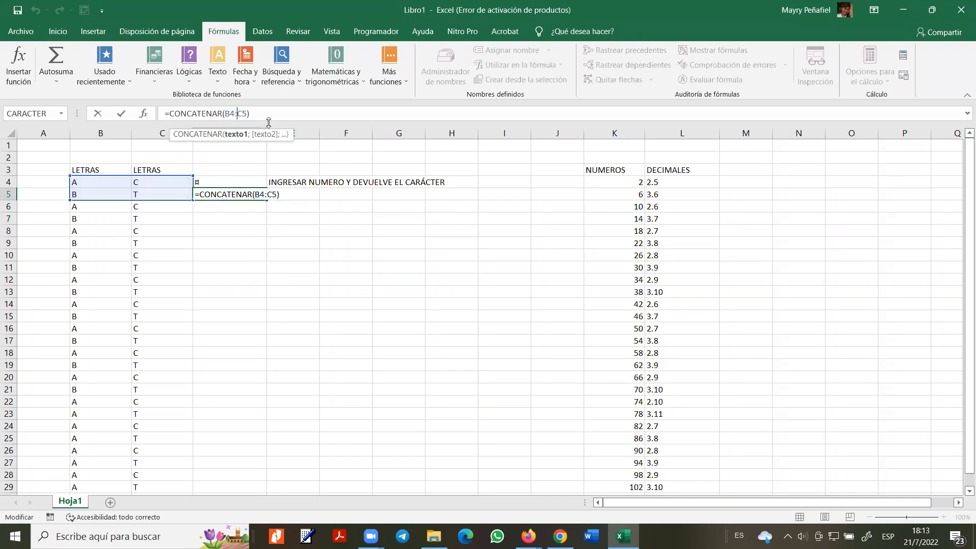
{"action": "key", "text": "BackSpace"}
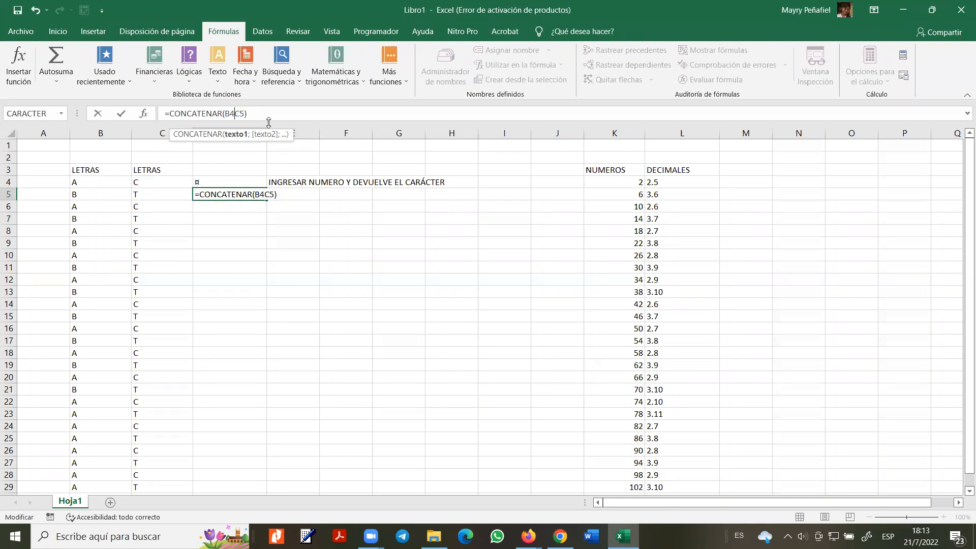
{"action": "type", "text": ";C5"}
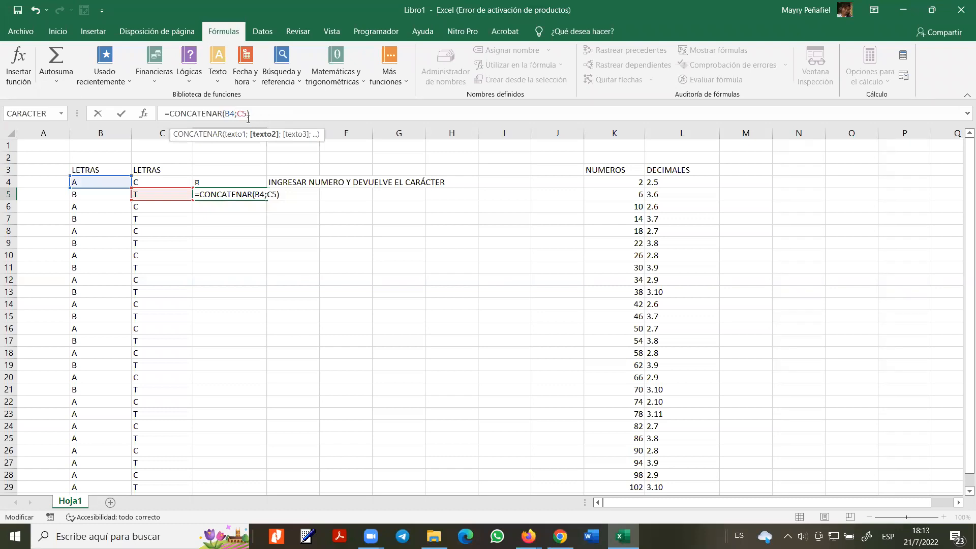
{"action": "type", "text": ";"}
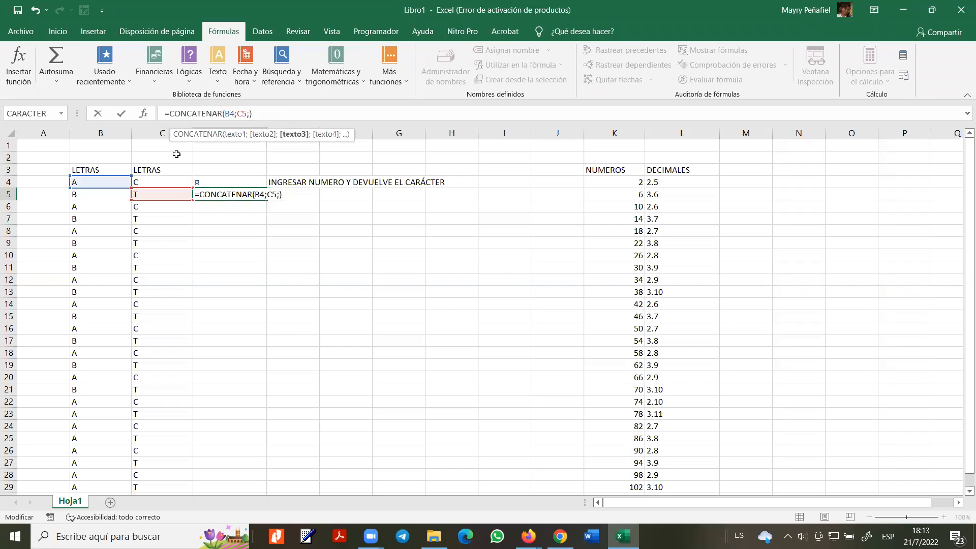
{"action": "left_click", "coordinate": [80, 194]}
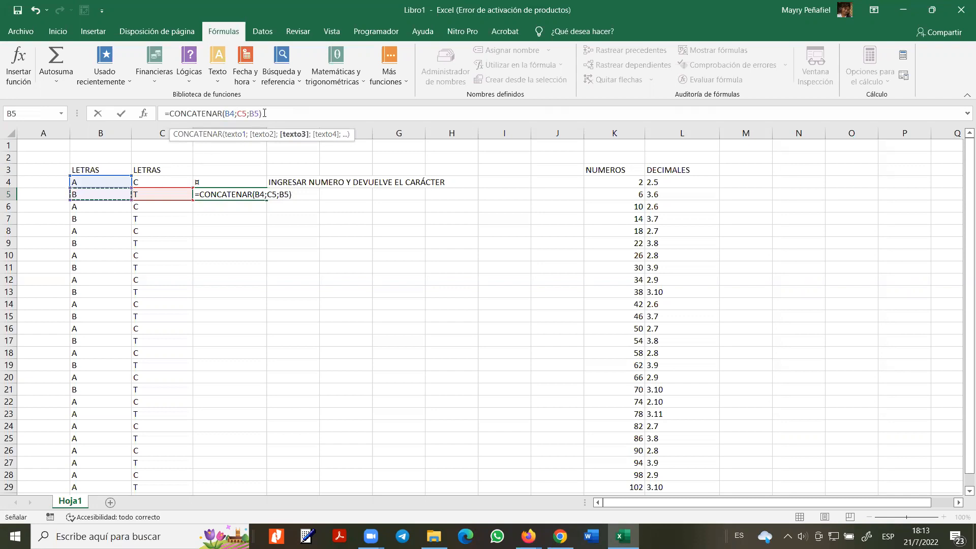
{"action": "type", "text": ";"}
{"action": "left_click", "coordinate": [148, 180]}
{"action": "key", "text": "Return"}
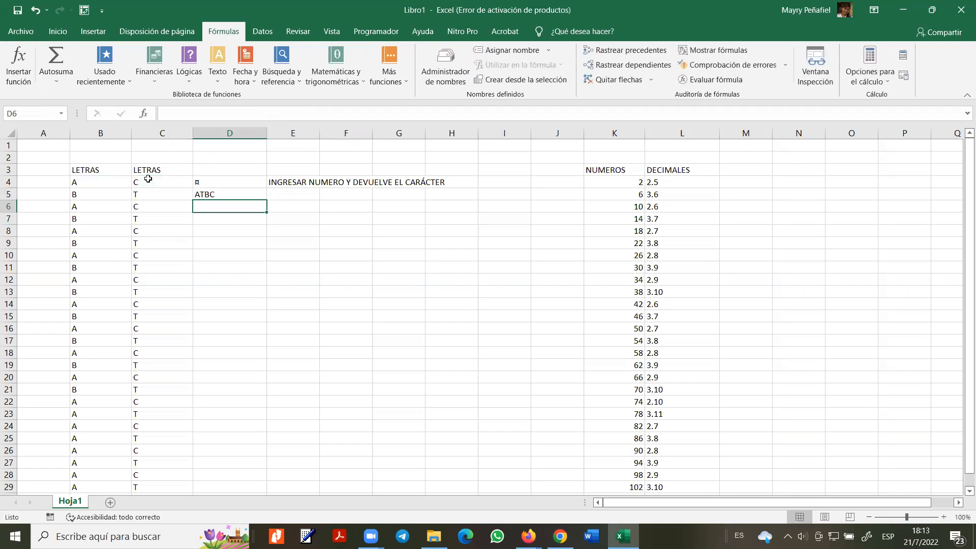
{"action": "left_click", "coordinate": [219, 195]}
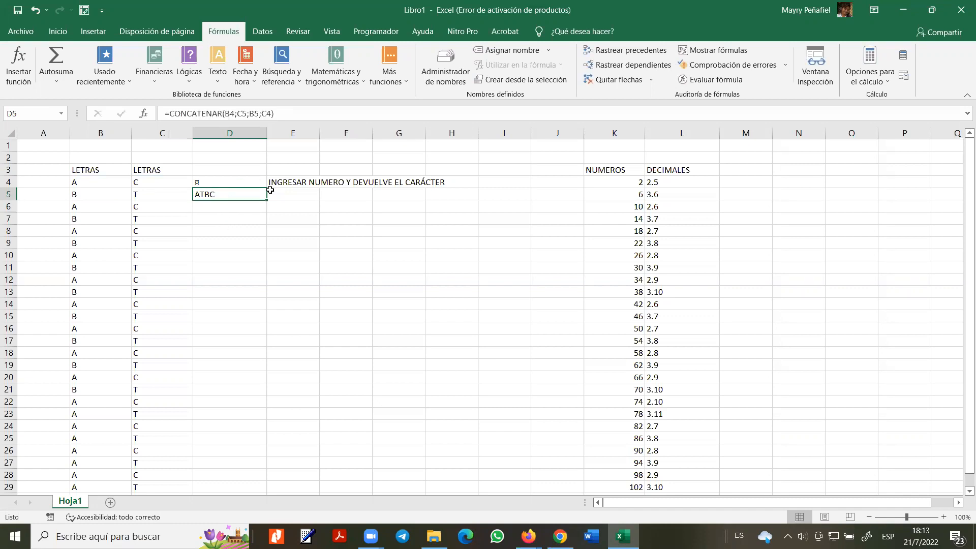
{"action": "left_click", "coordinate": [286, 197]}
{"action": "type", "text": "CON"}
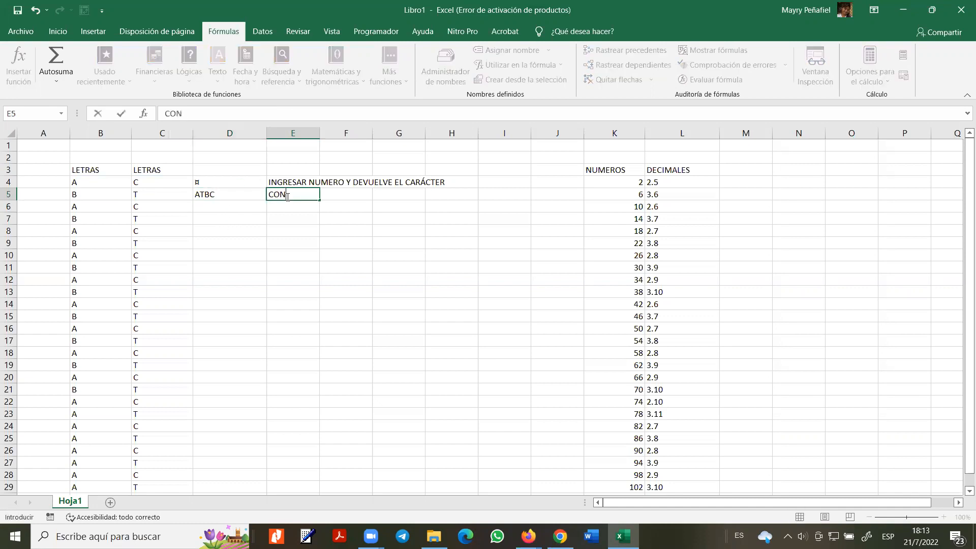
{"action": "type", "text": "CATERN"}
- Complete the E5 note as 'CONCATENAR LOS VALOR' and move on to E6
{"action": "key", "text": "BackSpace"}
{"action": "key", "text": "BackSpace"}
{"action": "type", "text": "NAR LOS "}
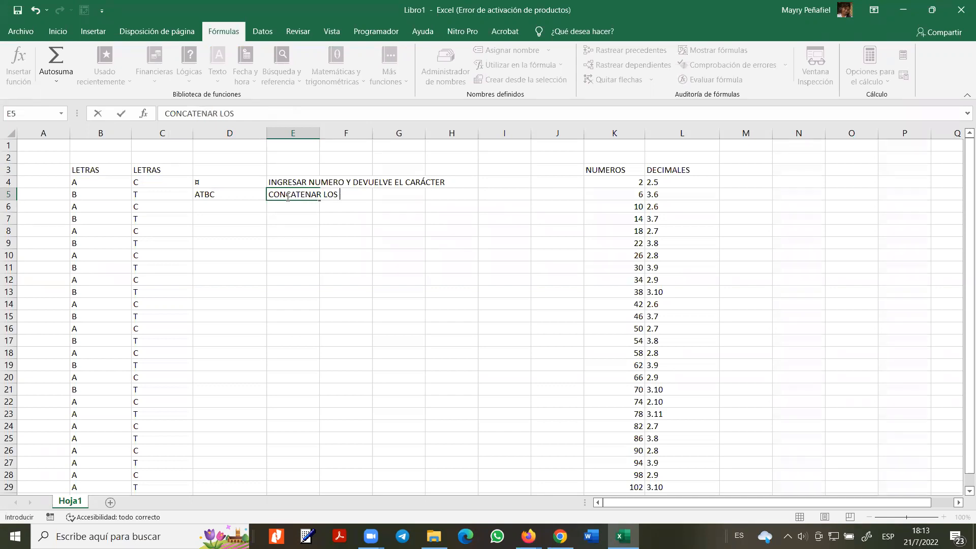
{"action": "type", "text": "VALOR"}
{"action": "key", "text": "Return"}
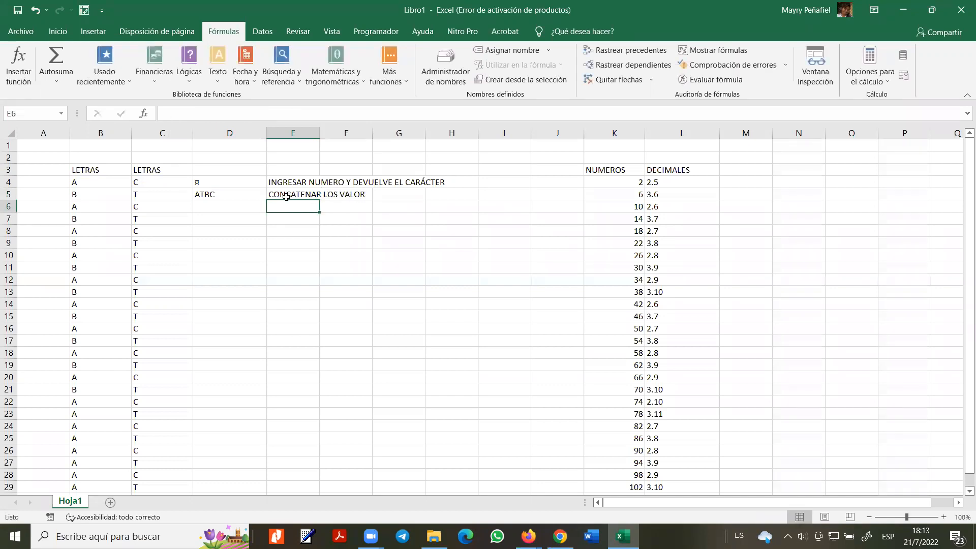
{"action": "left_click", "coordinate": [223, 194]}
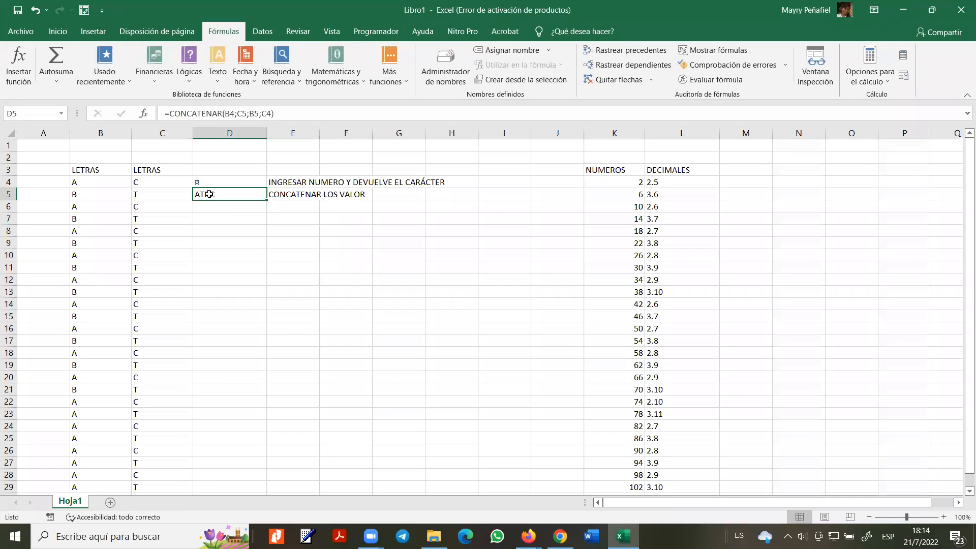
{"action": "left_click", "coordinate": [292, 204]}
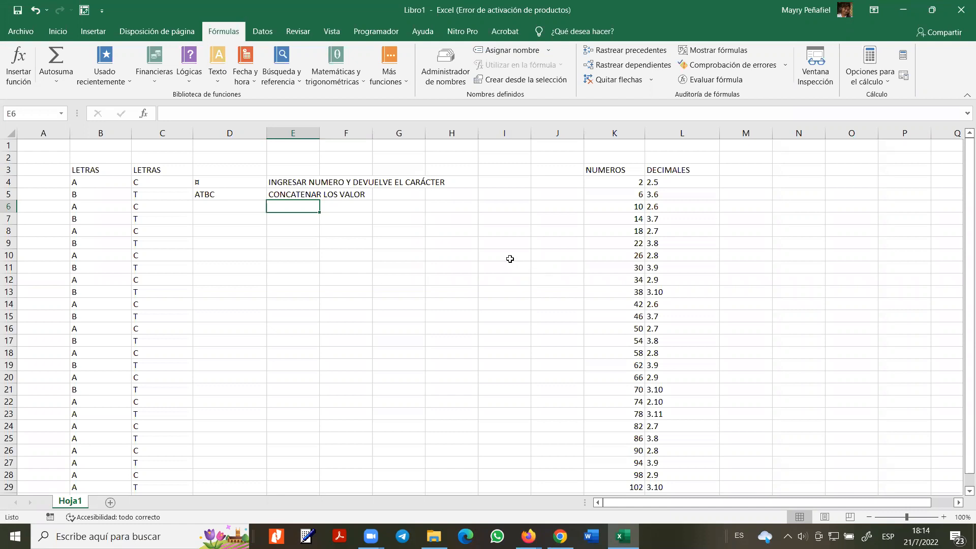
- Start a D6 formula joining B6 with a " / " separator
{"action": "double_click", "coordinate": [250, 207]}
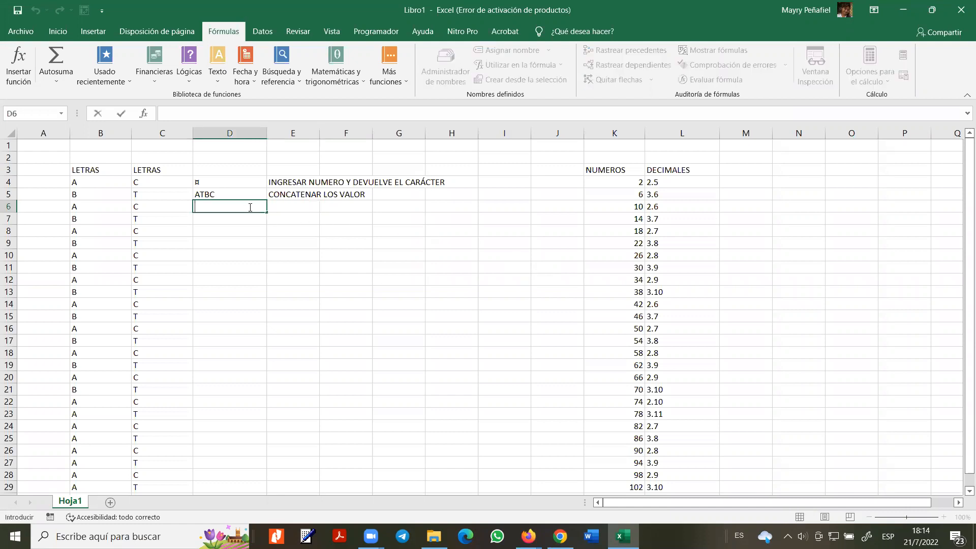
{"action": "type", "text": "="}
{"action": "left_click", "coordinate": [109, 211]}
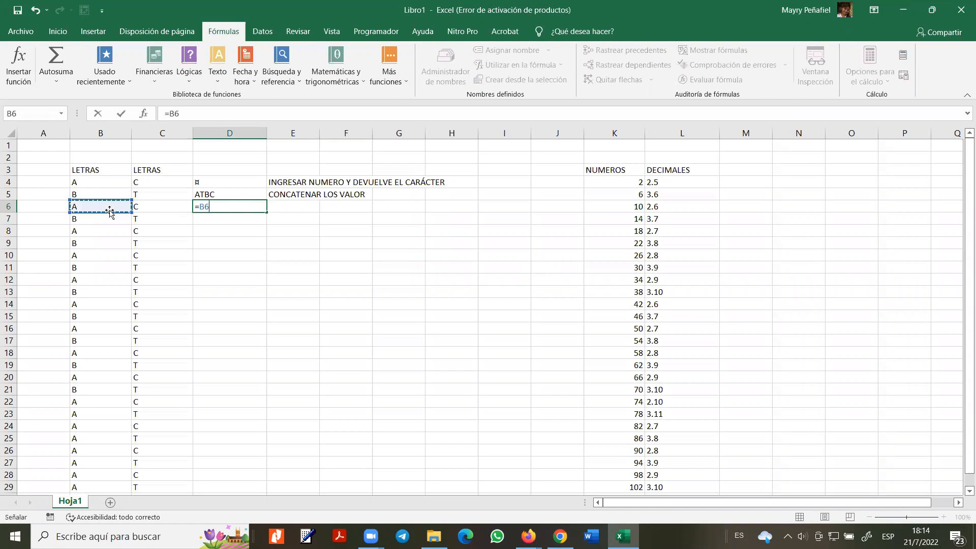
{"action": "type", "text": "&\" /"}
{"action": "type", "text": "\"$"}
{"action": "key", "text": "BackSpace"}
{"action": "type", "text": "%"}
{"action": "left_click", "coordinate": [152, 208]}
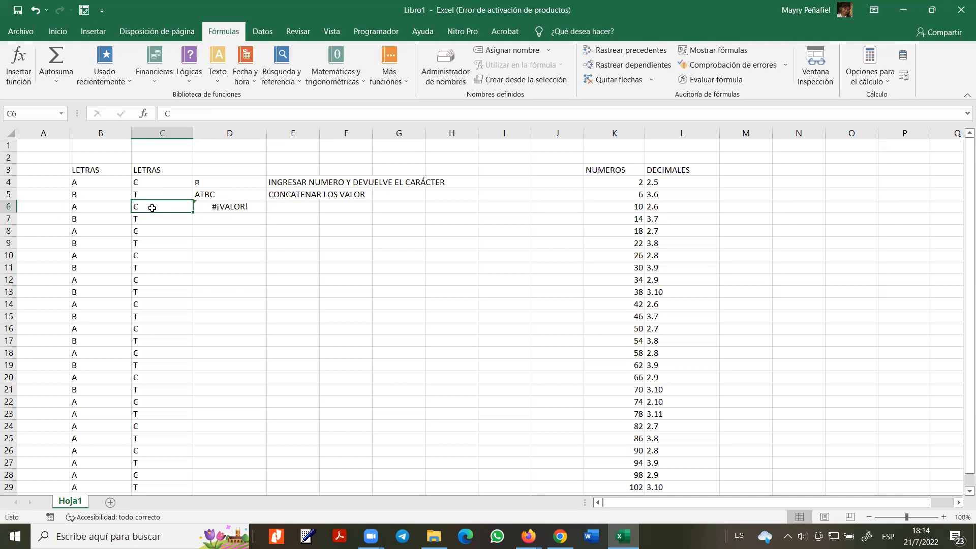
- Correct D6 to =B6&" / "&C6 so it displays A / C
{"action": "left_click", "coordinate": [216, 208]}
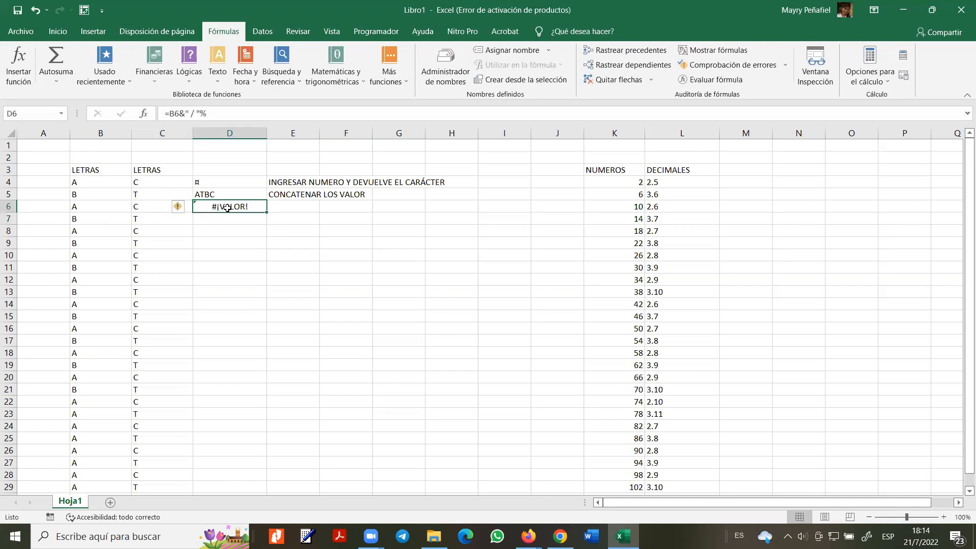
{"action": "double_click", "coordinate": [227, 208]}
{"action": "left_click", "coordinate": [243, 208]}
{"action": "key", "text": "BackSpace"}
{"action": "type", "text": "&"}
{"action": "left_click", "coordinate": [161, 210]}
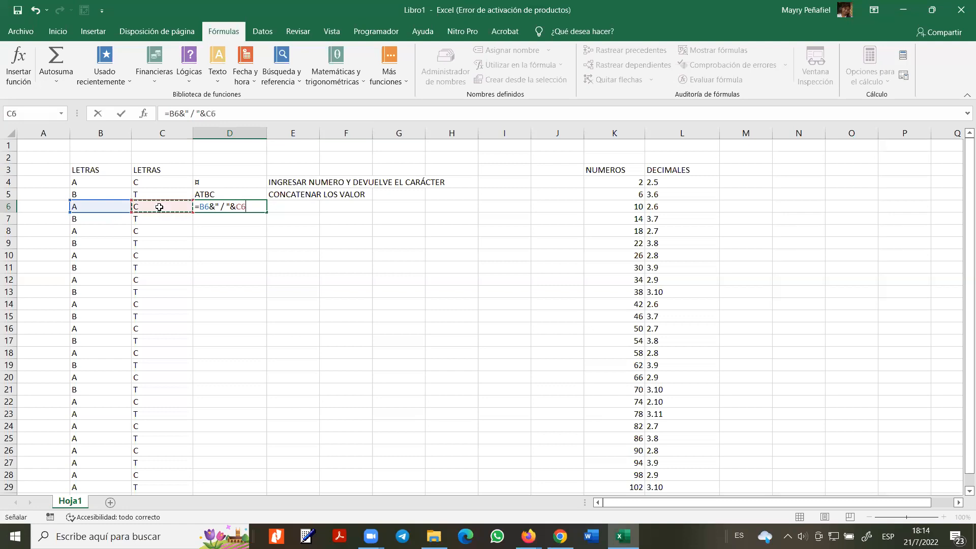
{"action": "key", "text": "Return"}
{"action": "left_click", "coordinate": [220, 208]}
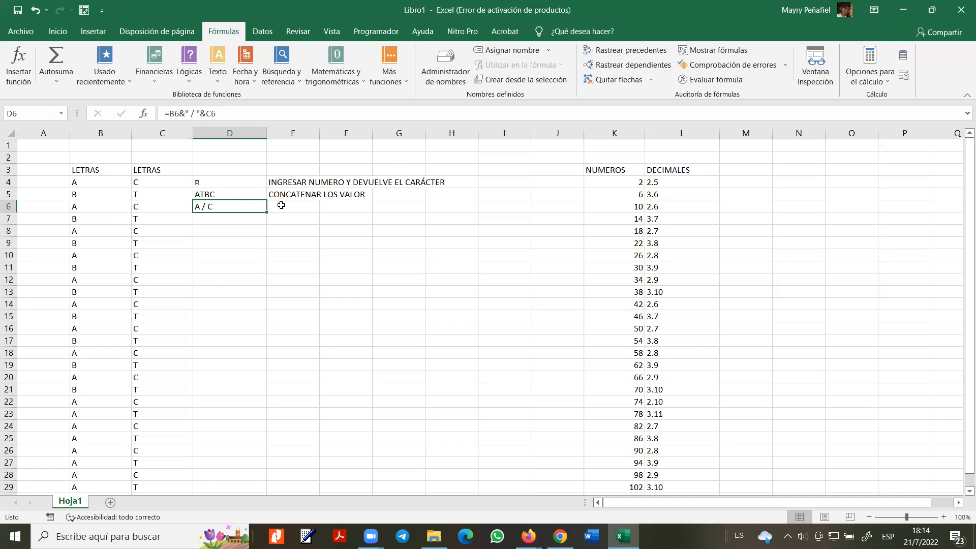
{"action": "left_click", "coordinate": [281, 205]}
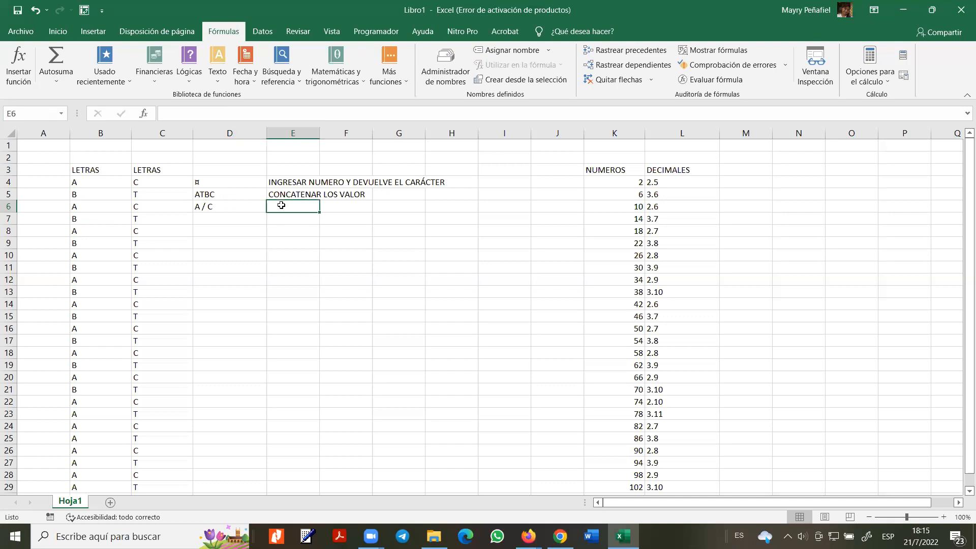
- Write 'CONCATENAR VALORES PERSONALIZADOS' in E6, then glance at the Texto functions list
{"action": "type", "text": "CONCATENAR "}
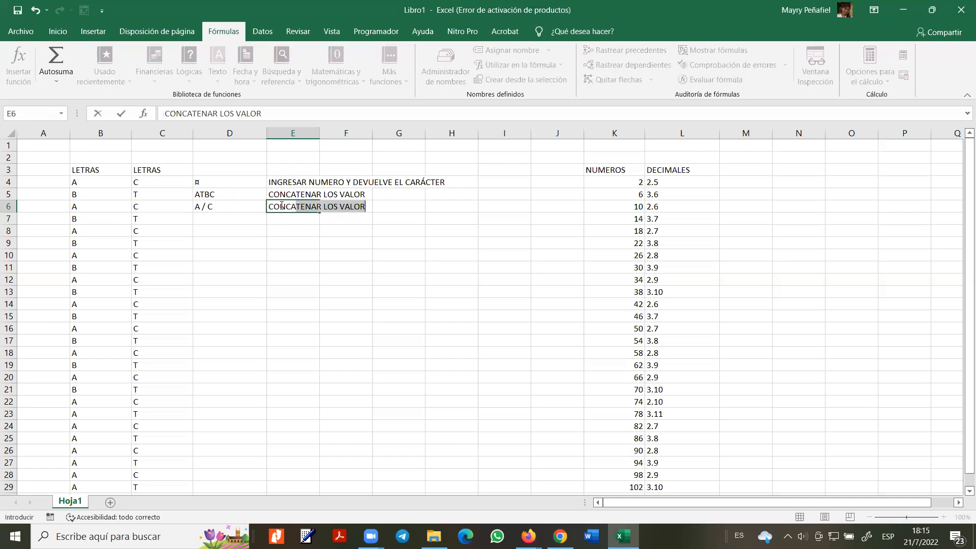
{"action": "type", "text": "V"}
{"action": "key", "text": "BackSpace"}
{"action": "type", "text": "VALORES CON"}
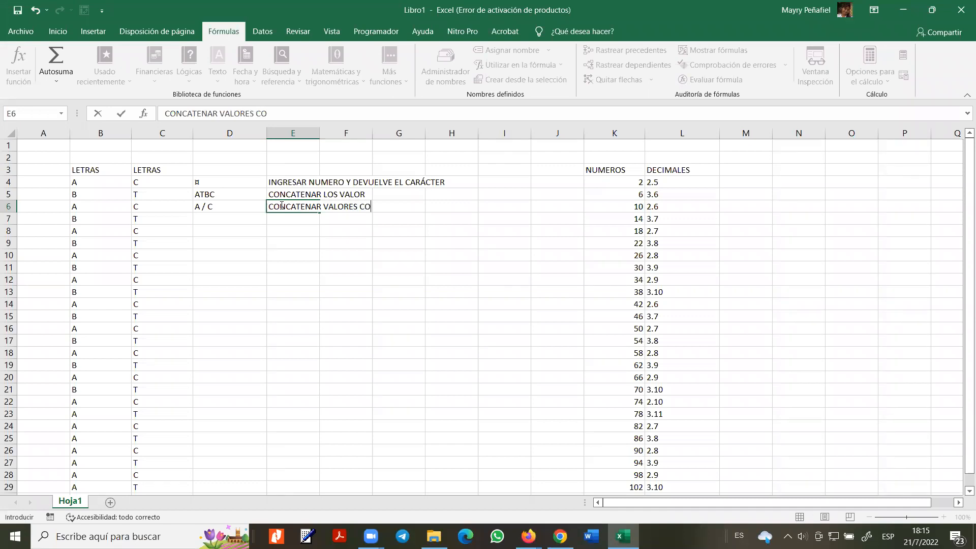
{"action": "key", "text": "BackSpace"}
{"action": "key", "text": "BackSpace"}
{"action": "key", "text": "BackSpace"}
{"action": "type", "text": "PERSONALIZADOS"}
{"action": "key", "text": "Return"}
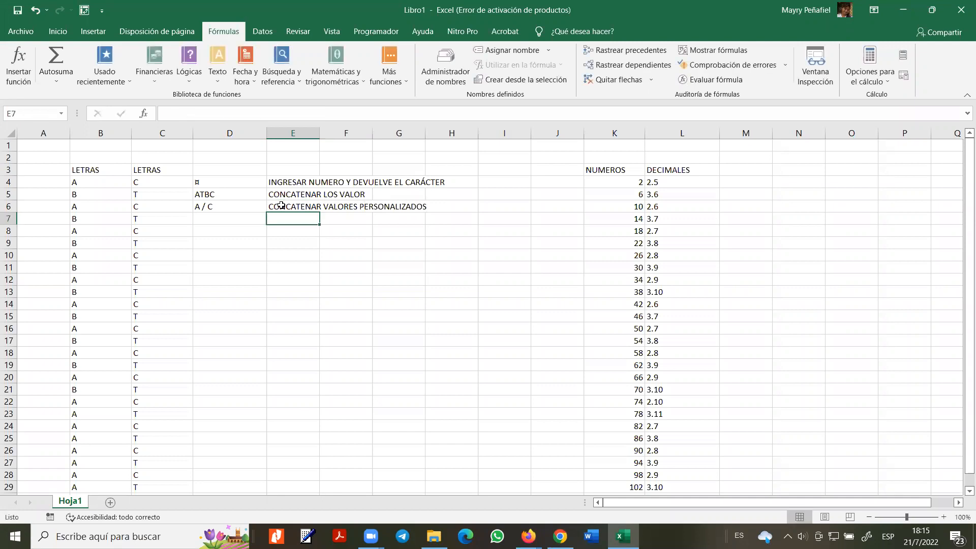
{"action": "left_click", "coordinate": [218, 81]}
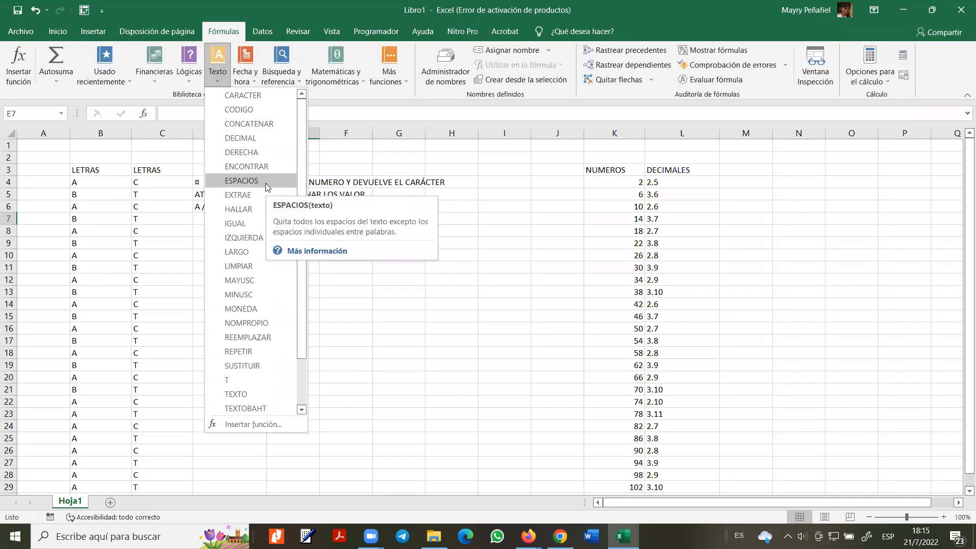
{"action": "key", "text": "Escape"}
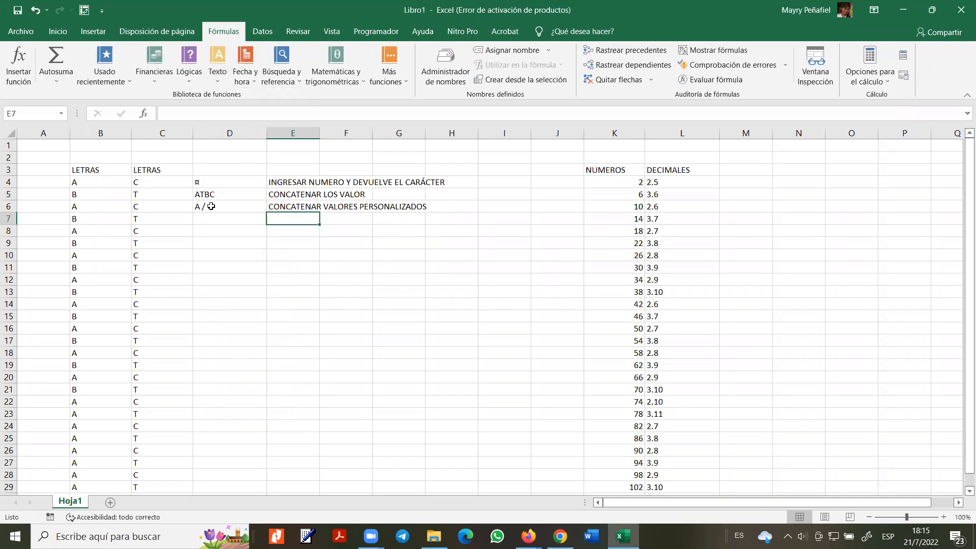
- Enter =ESPACIOS(D6) in D7 to trim D6's text
{"action": "left_click", "coordinate": [257, 205]}
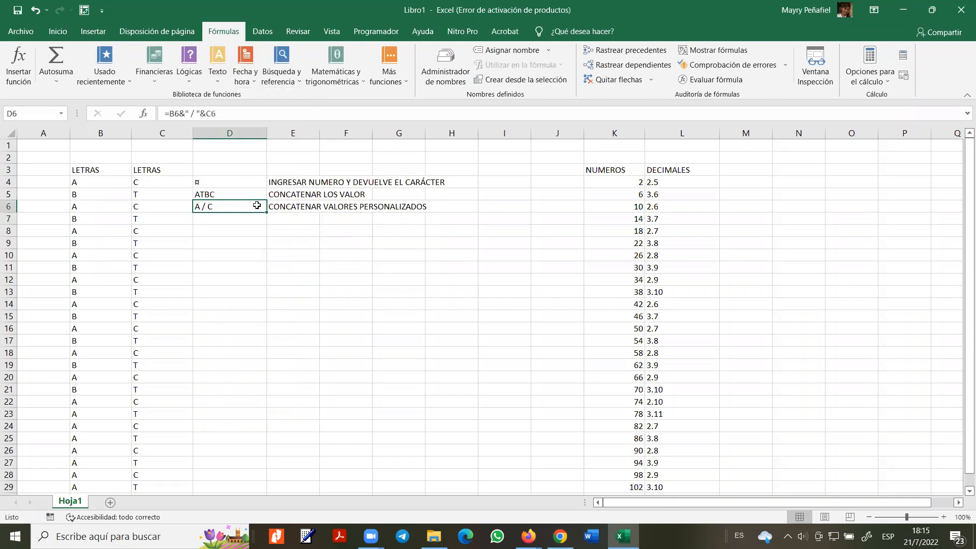
{"action": "left_click", "coordinate": [236, 221]}
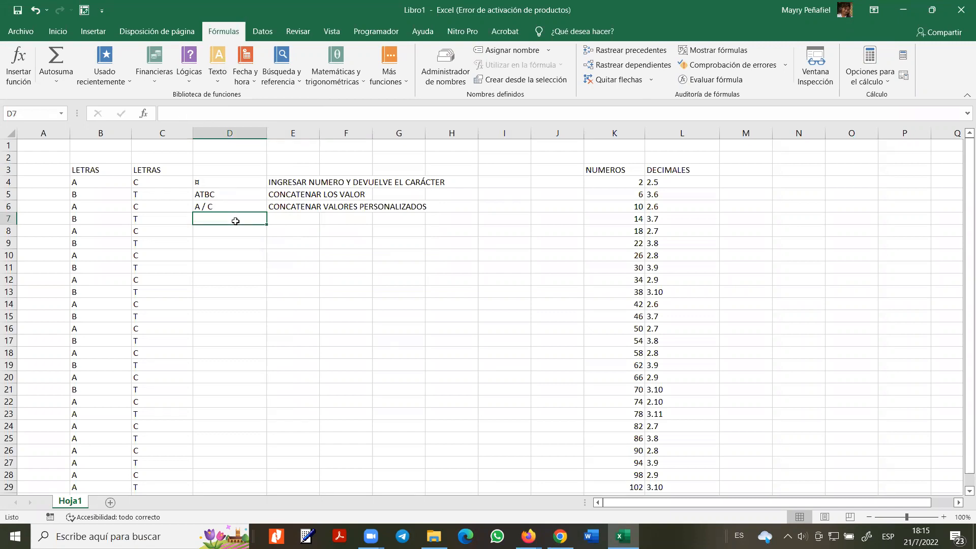
{"action": "type", "text": "=ES"}
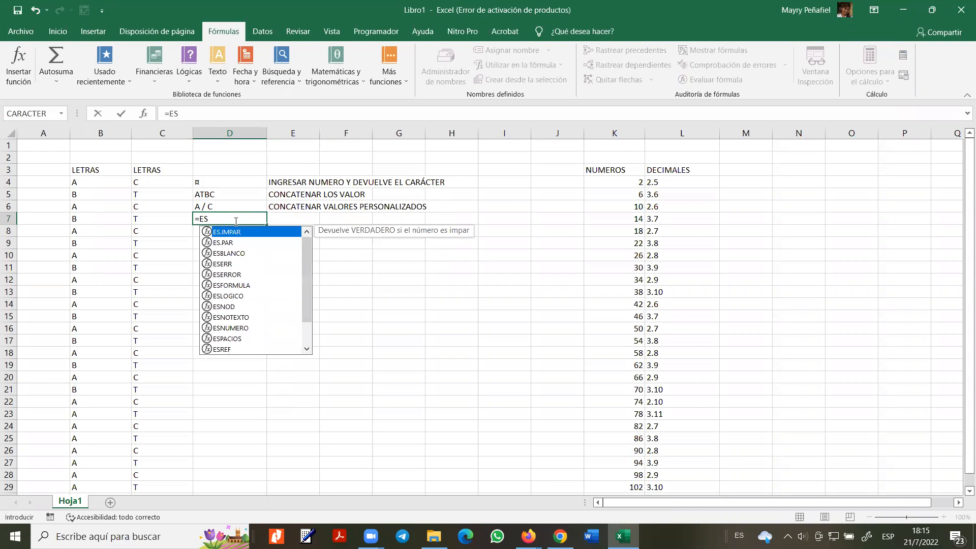
{"action": "type", "text": "PA"}
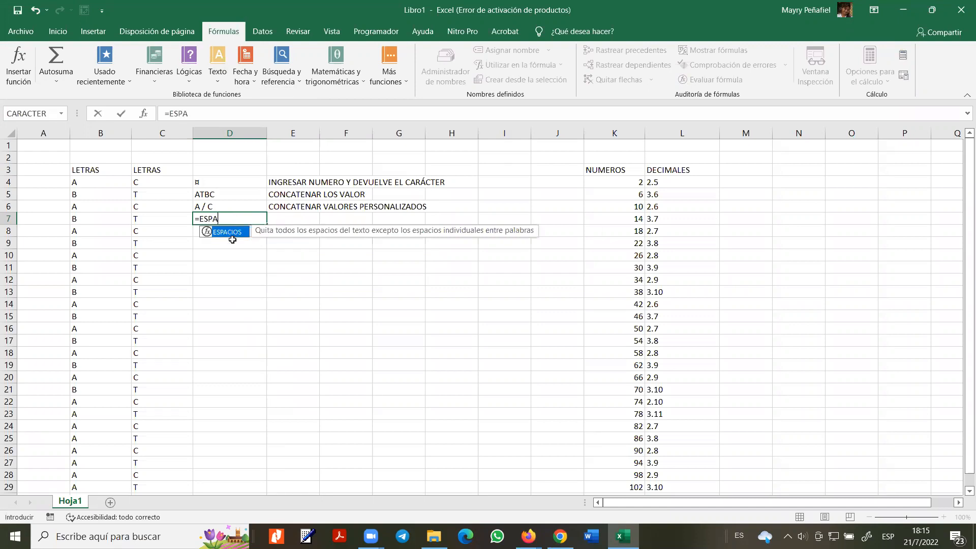
{"action": "double_click", "coordinate": [228, 232]}
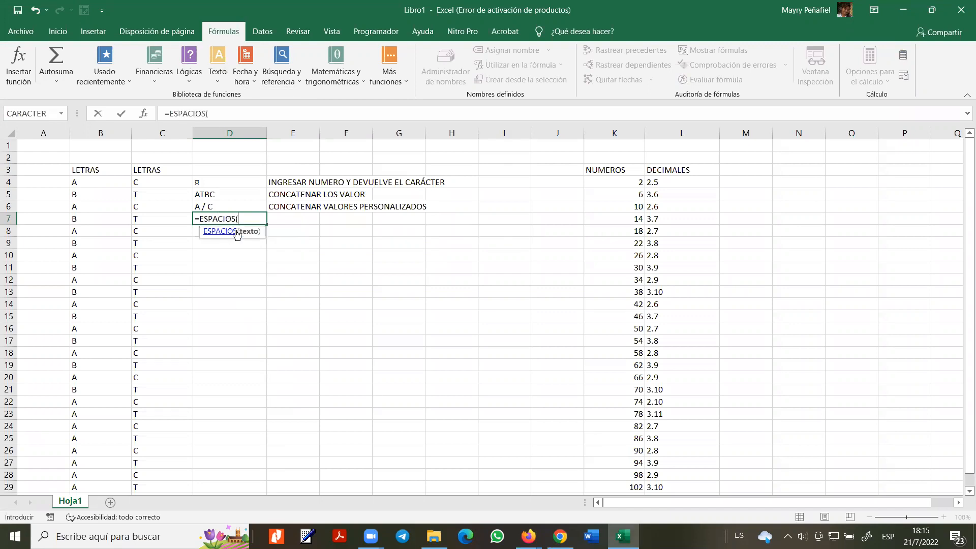
{"action": "left_click", "coordinate": [208, 205]}
{"action": "type", "text": ")"}
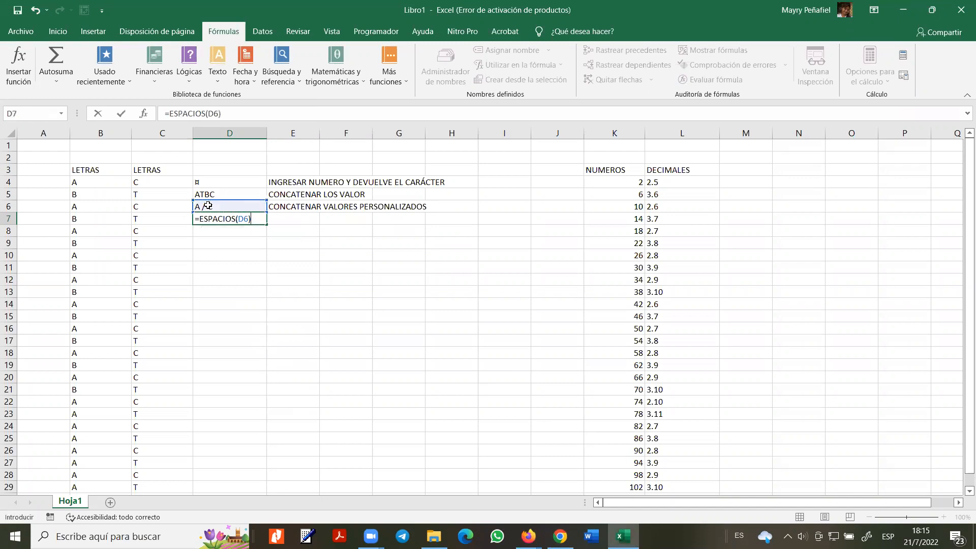
{"action": "key", "text": "Return"}
{"action": "key", "text": "Up"}
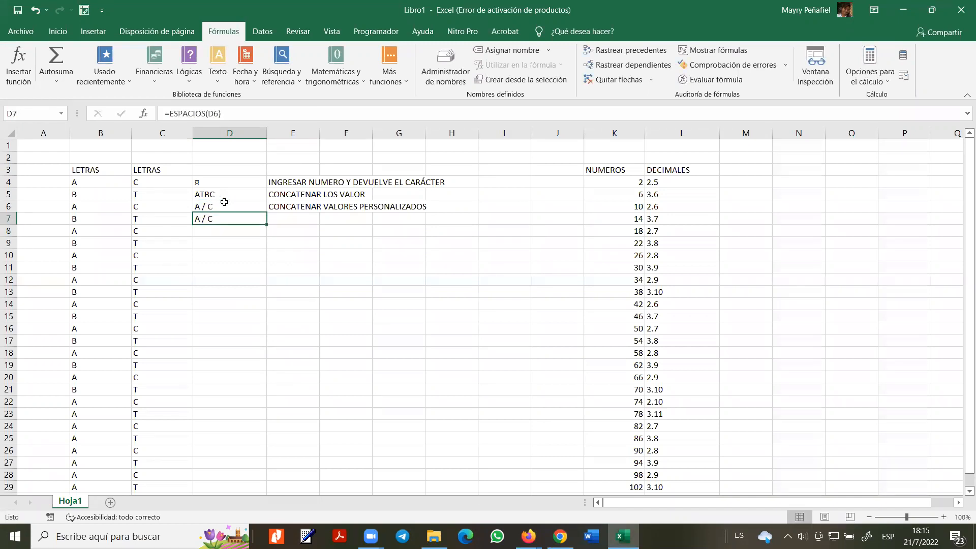
- Add extra spaces around the slash in D6's " / " separator
{"action": "left_click", "coordinate": [205, 206]}
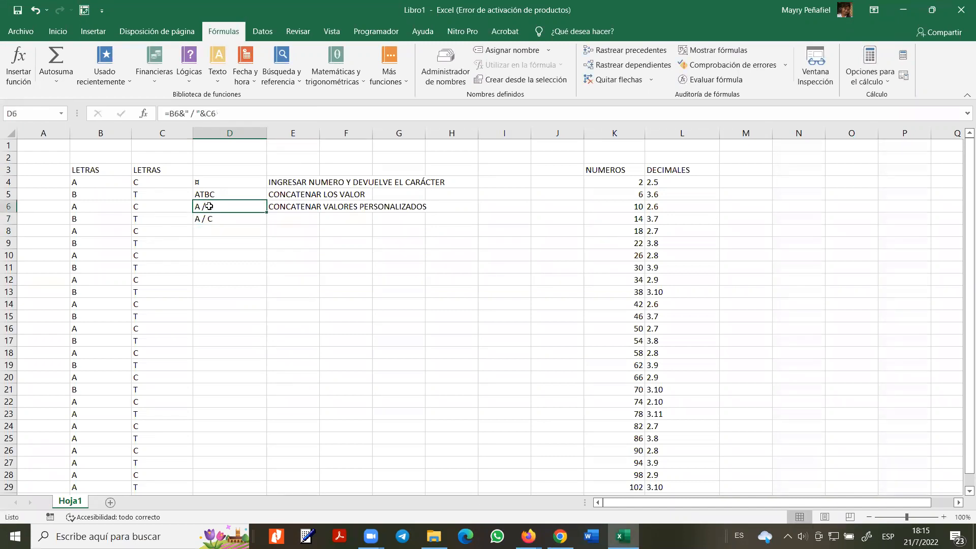
{"action": "double_click", "coordinate": [205, 206]}
{"action": "left_click", "coordinate": [224, 206]}
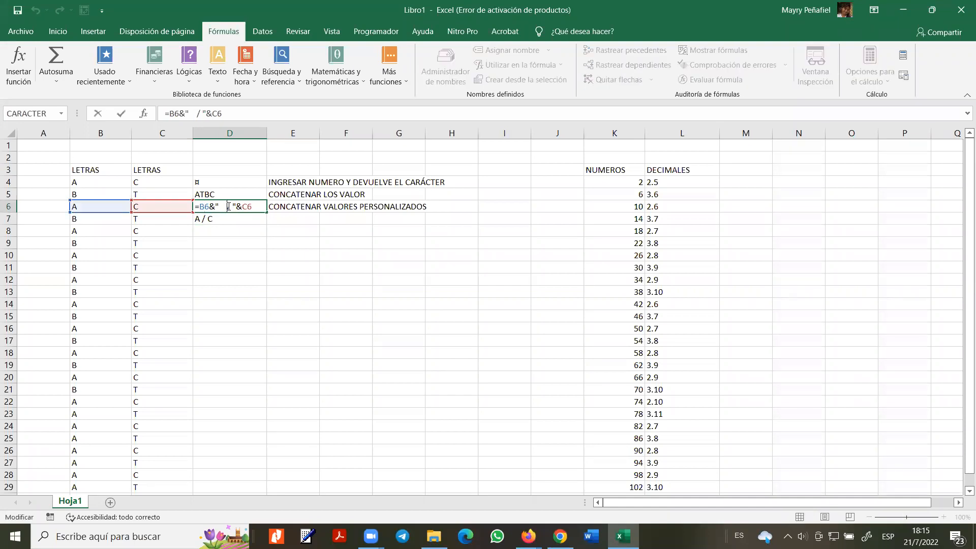
{"action": "left_click", "coordinate": [234, 206]}
{"action": "key", "text": "Return"}
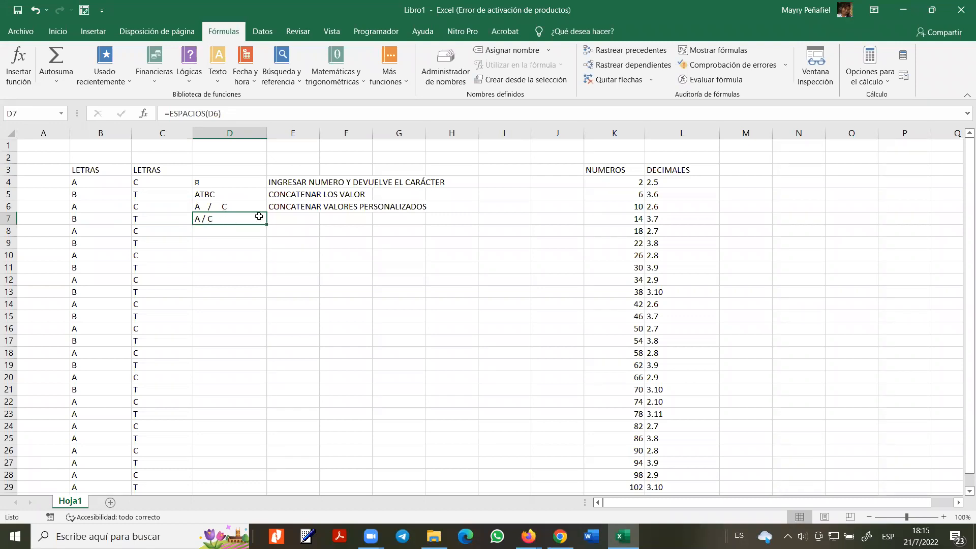
{"action": "left_click", "coordinate": [297, 216]}
- Write 'ELIMINAR ESPACIOS EN BLANCO' in E7 and show the Texto functions list
{"action": "type", "text": "E"}
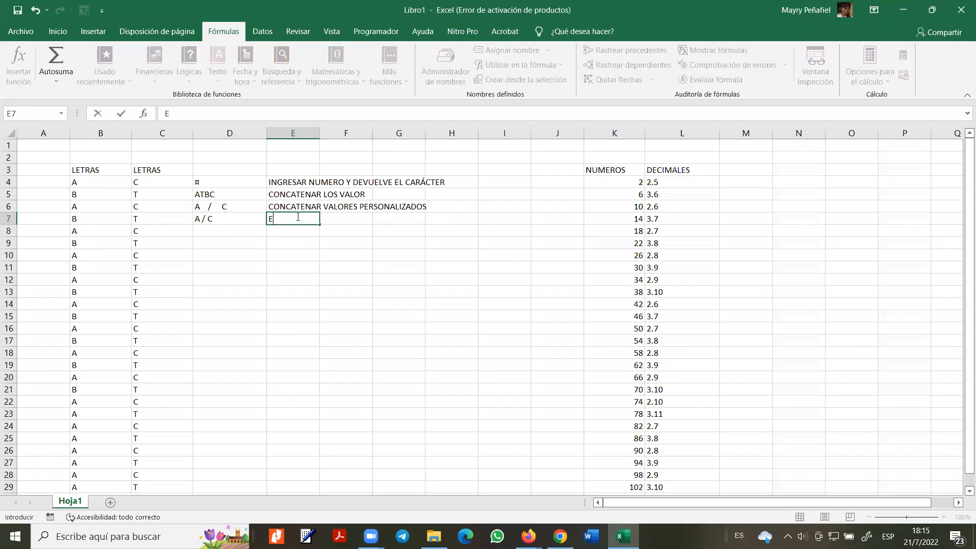
{"action": "type", "text": "LIMINAR ESPACIOS"}
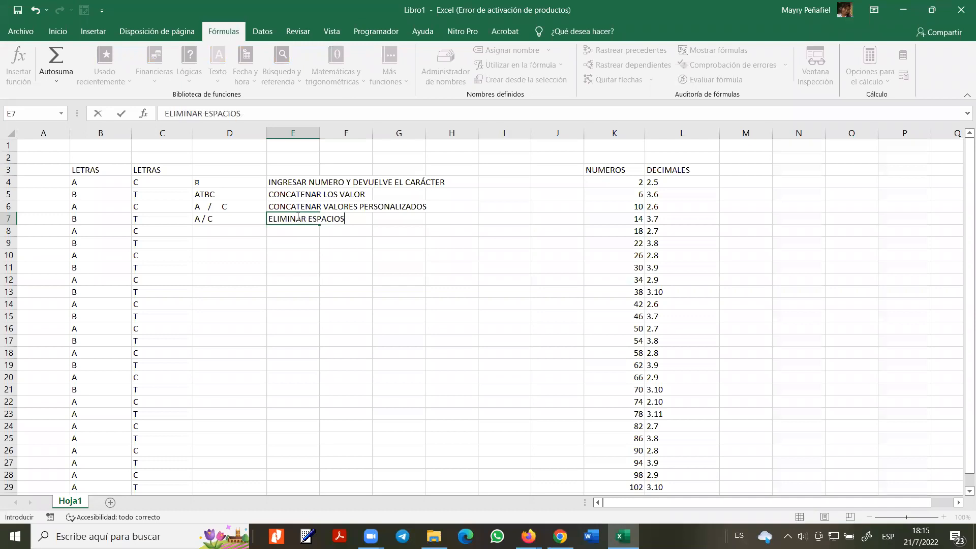
{"action": "type", "text": " EN BLANCO"}
{"action": "key", "text": "Return"}
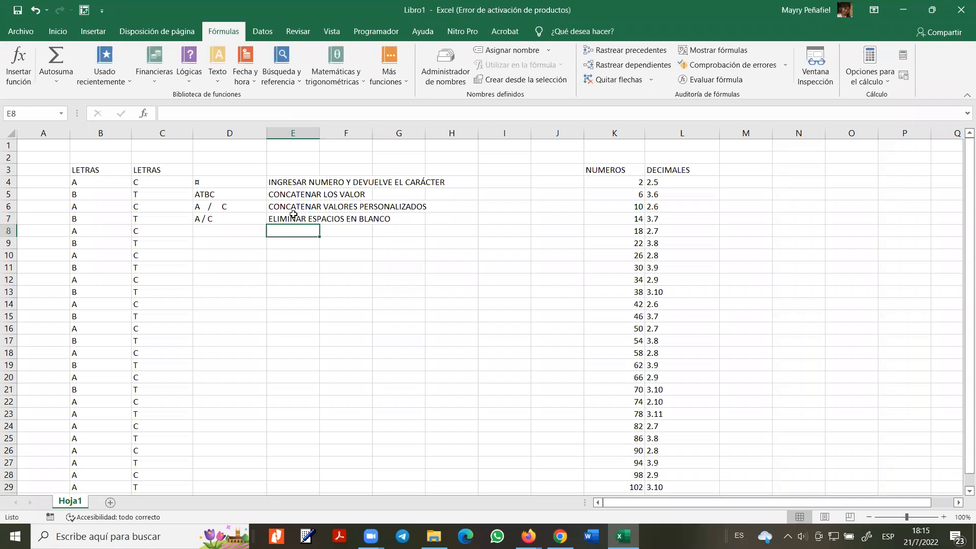
{"action": "left_click", "coordinate": [222, 81]}
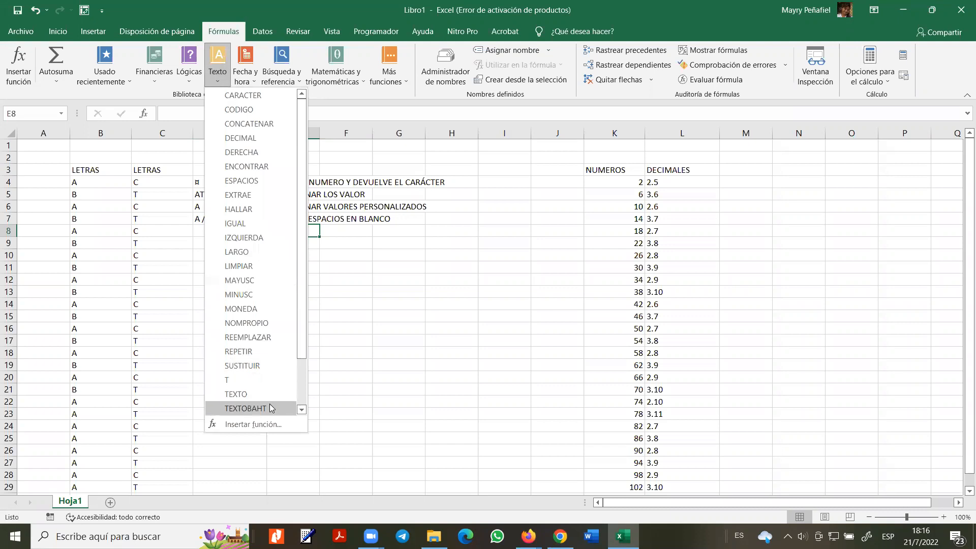
- Enter a MINUSC formula in D8 over the range B8:C8
{"action": "left_click", "coordinate": [370, 263]}
{"action": "left_click", "coordinate": [247, 233]}
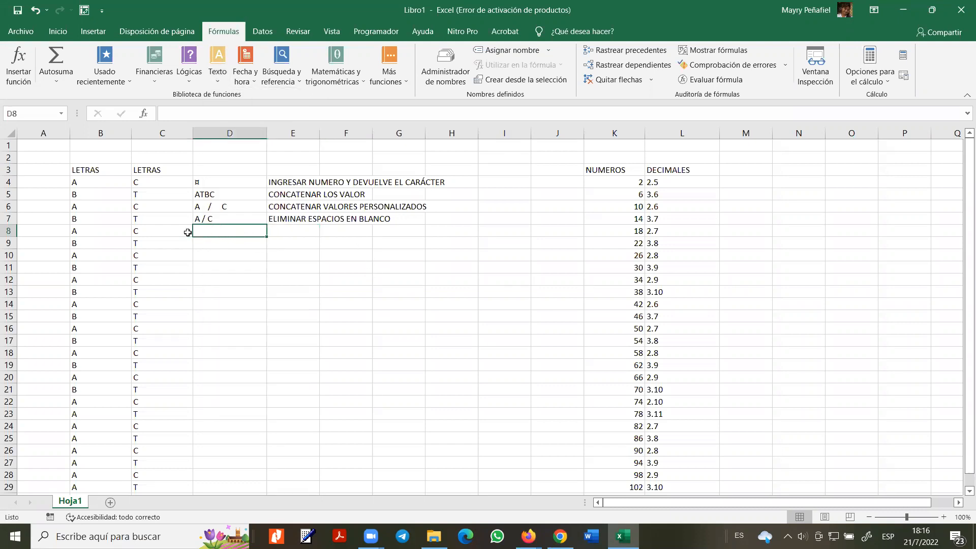
{"action": "left_click", "coordinate": [107, 232]}
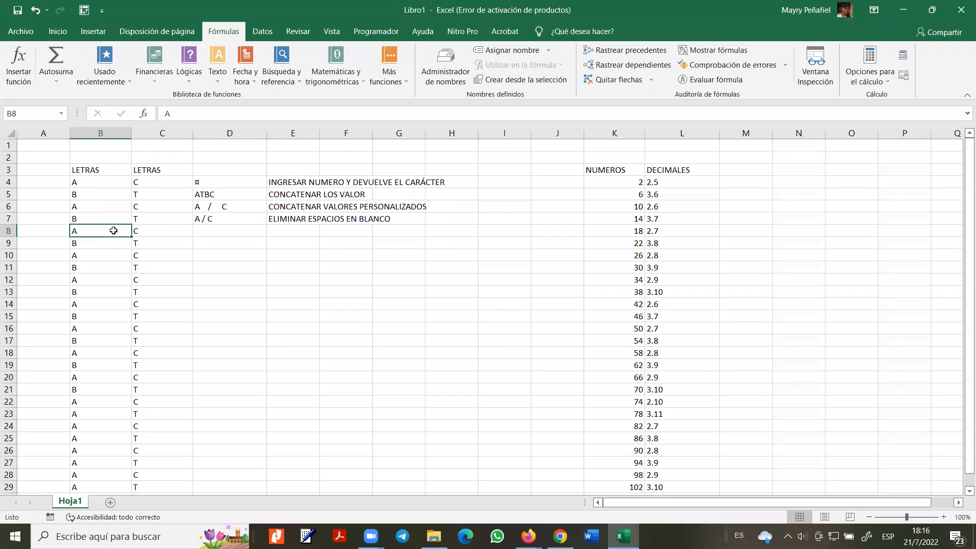
{"action": "double_click", "coordinate": [215, 231]}
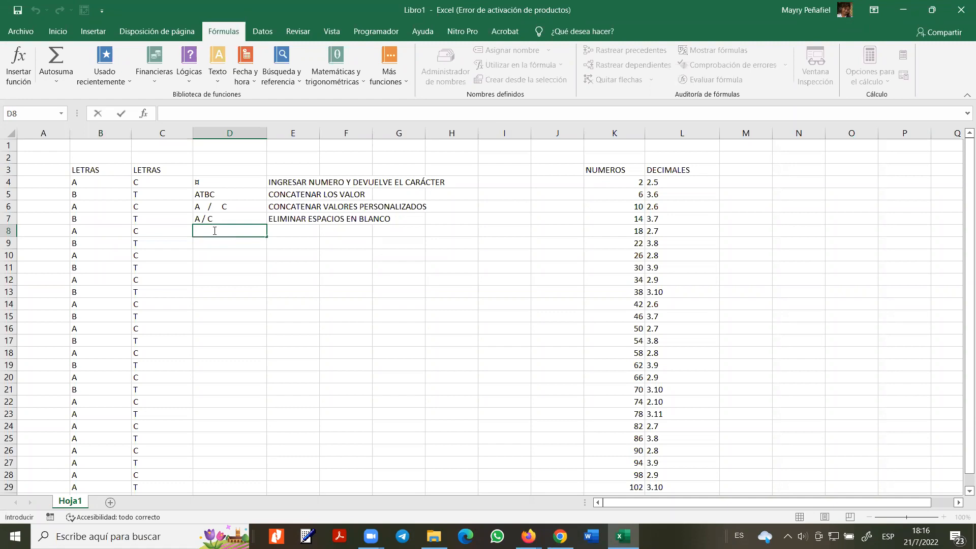
{"action": "type", "text": "=MI"}
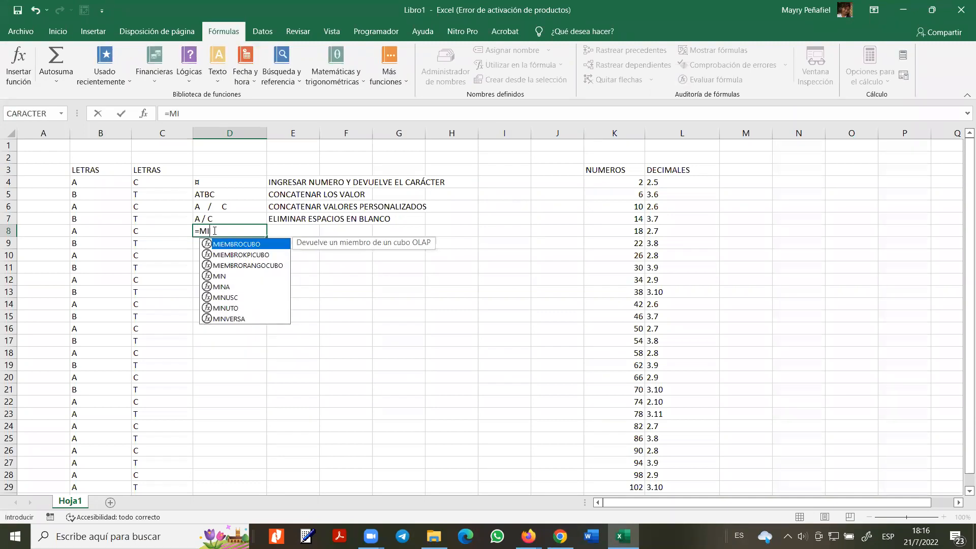
{"action": "left_click", "coordinate": [239, 297]}
{"action": "double_click", "coordinate": [238, 298]}
{"action": "left_click", "coordinate": [103, 234]}
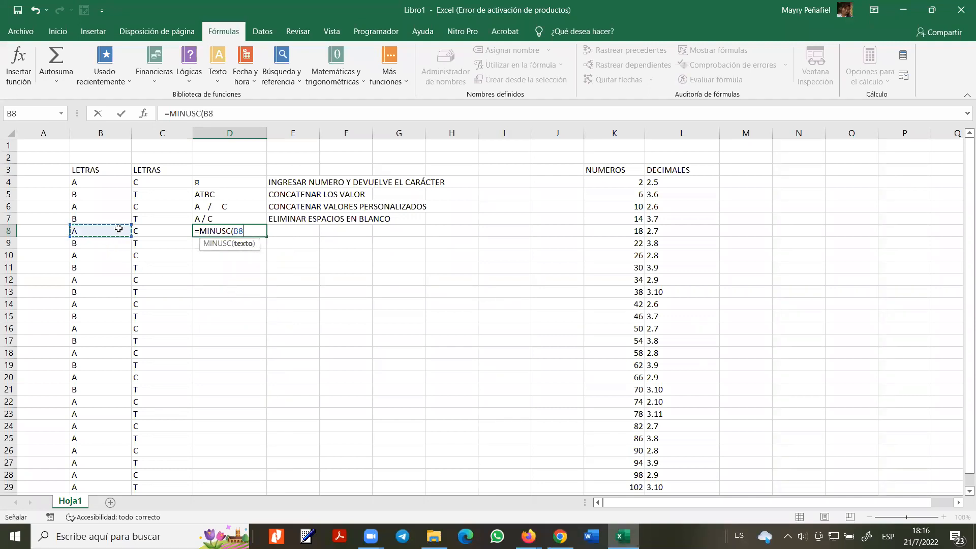
{"action": "left_click_drag", "start_coordinate": [118, 228], "coordinate": [170, 233]}
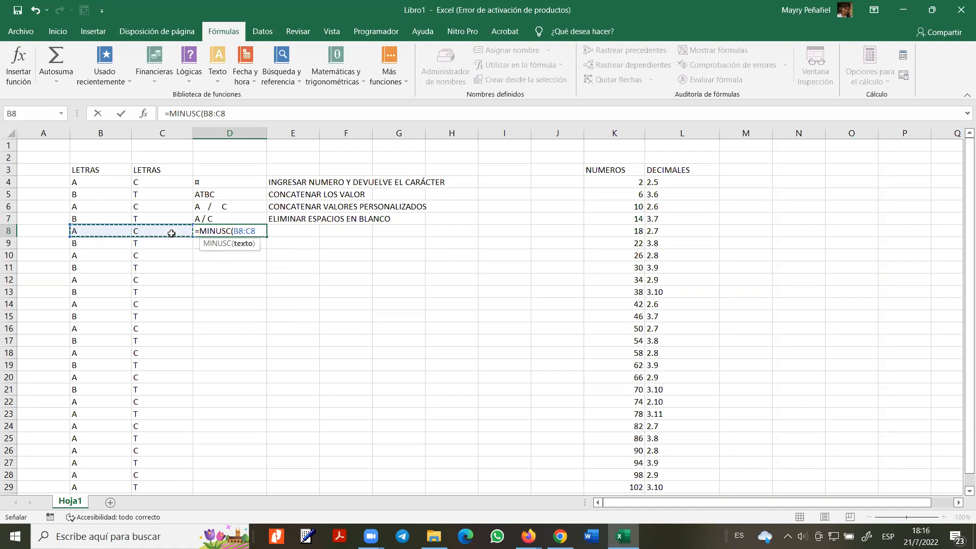
{"action": "key", "text": "ctrl+Return"}
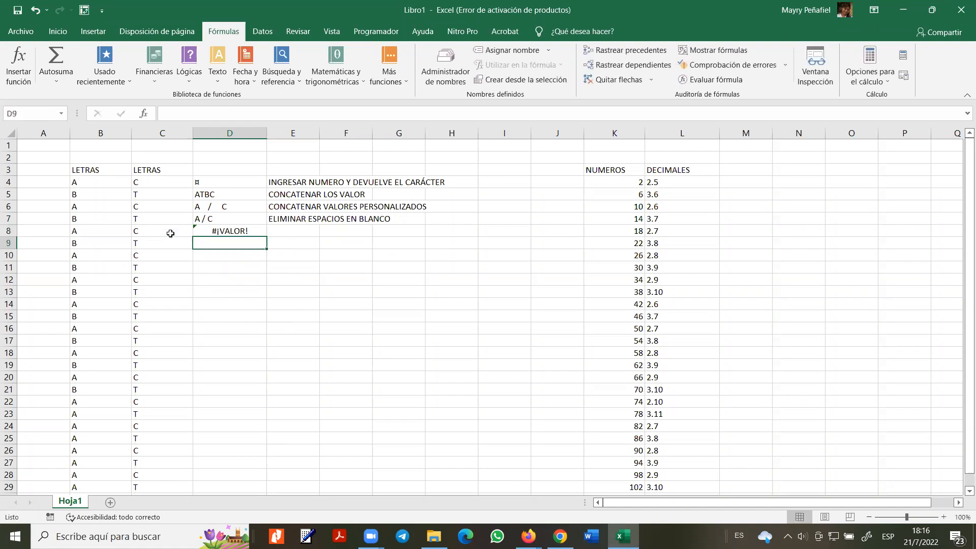
- Fix D8 to =MINUSC(B8) so it shows a lowercase a
{"action": "left_click", "coordinate": [223, 113]}
{"action": "left_click_drag", "start_coordinate": [227, 113], "coordinate": [213, 113]}
{"action": "key", "text": "BackSpace"}
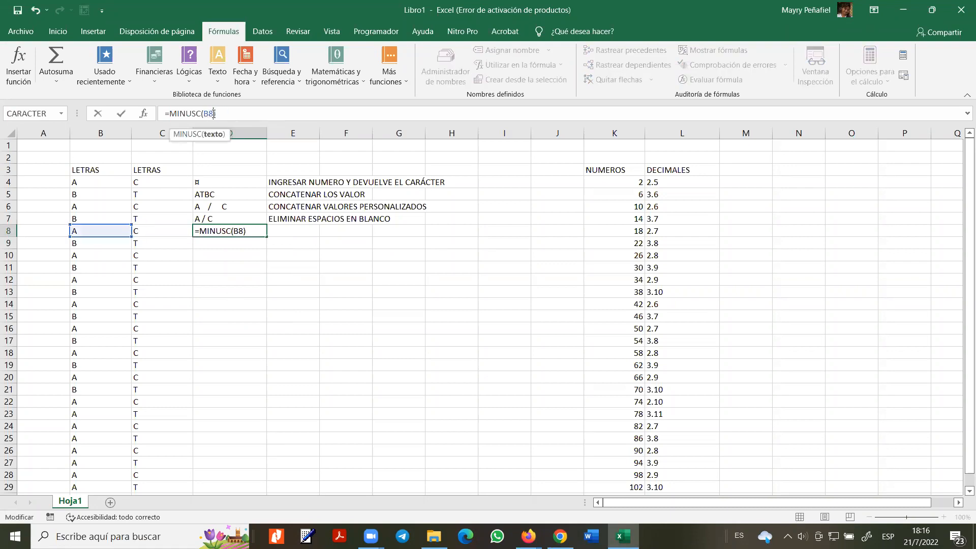
{"action": "key", "text": "Return"}
{"action": "left_click", "coordinate": [217, 228]}
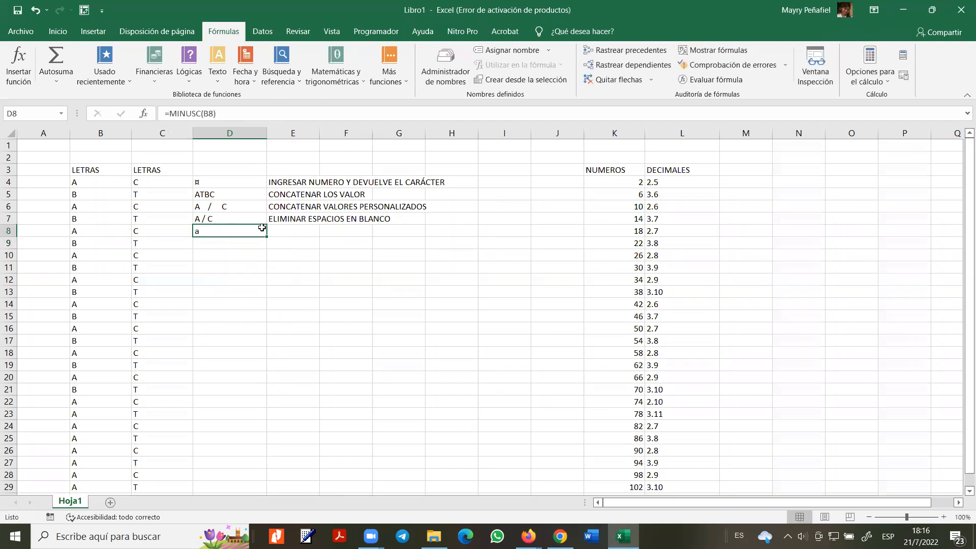
- Add the note 'TEXTO COLOCAR EN MINUSCULA' in E8
{"action": "left_click", "coordinate": [299, 229]}
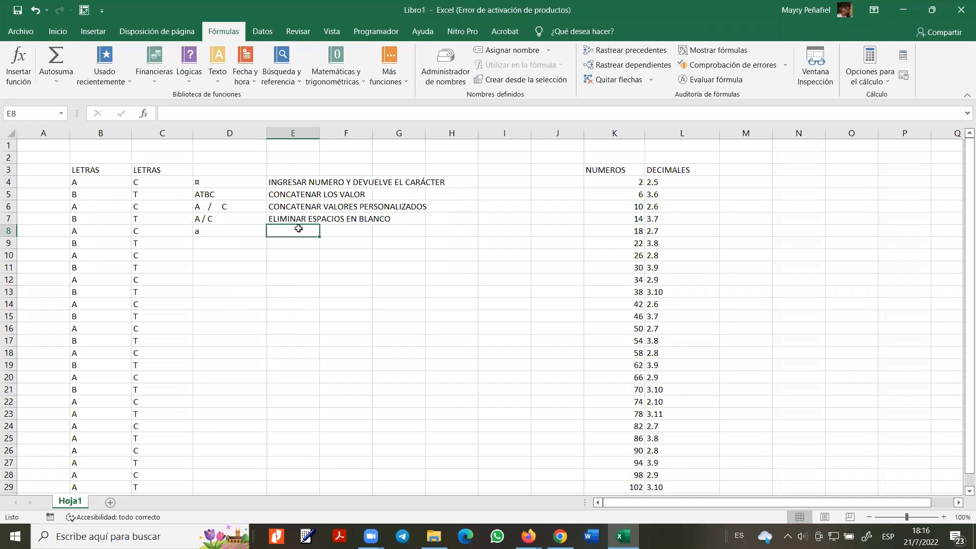
{"action": "type", "text": "TEX"}
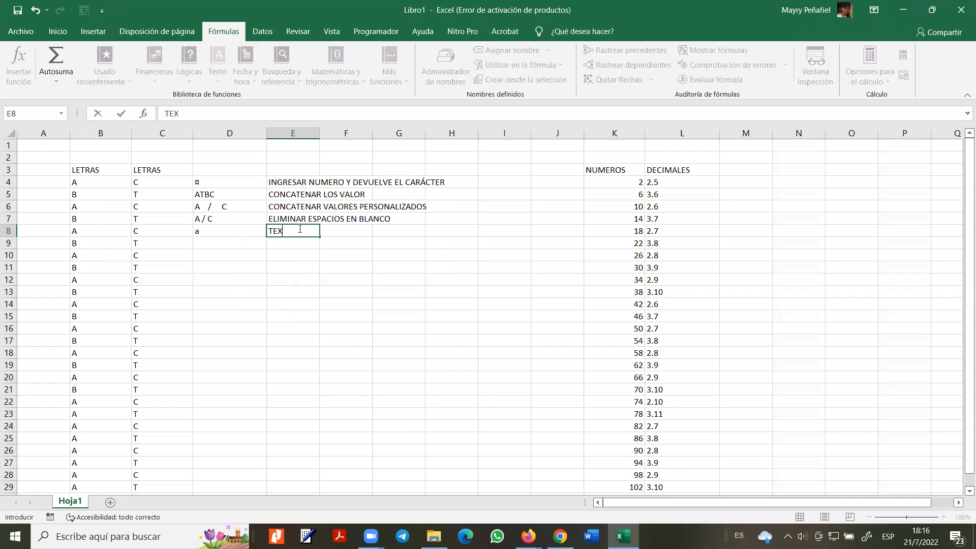
{"action": "type", "text": "TO COLOCAR EN"}
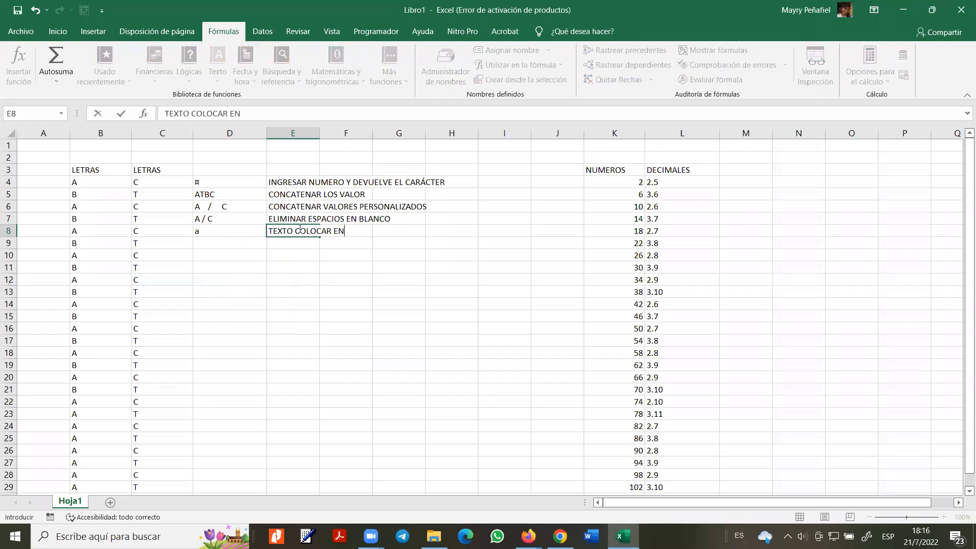
{"action": "type", "text": " MINUSCULA"}
{"action": "key", "text": "Return"}
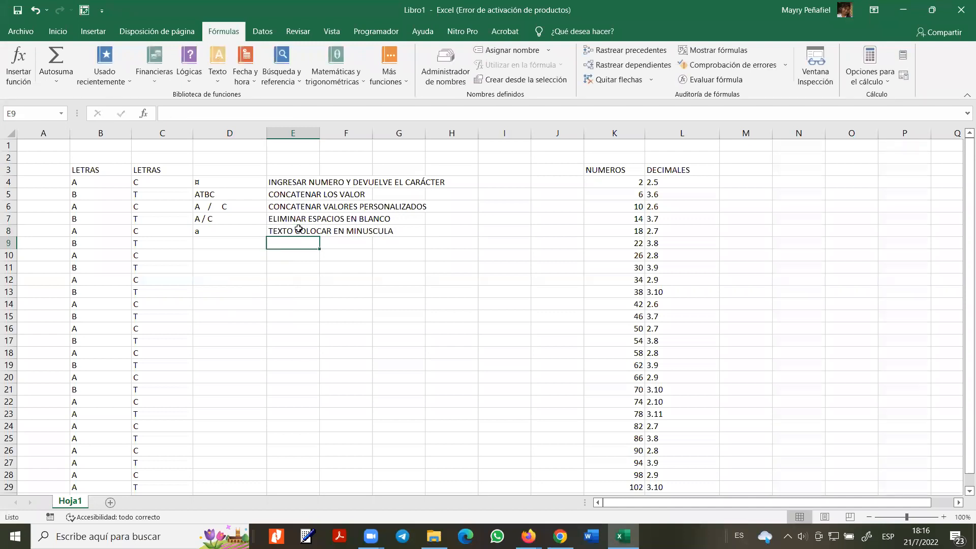
{"action": "left_click", "coordinate": [213, 232]}
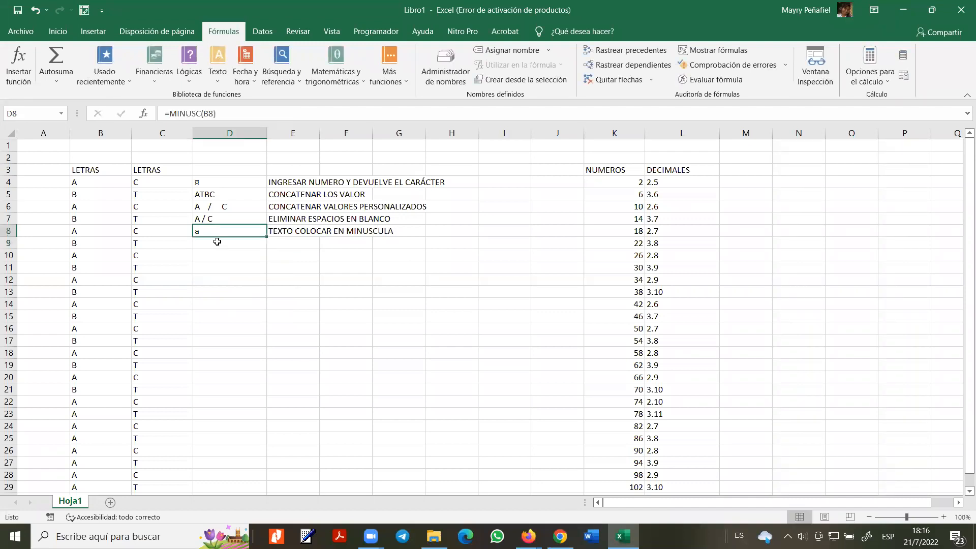
{"action": "left_click", "coordinate": [218, 245]}
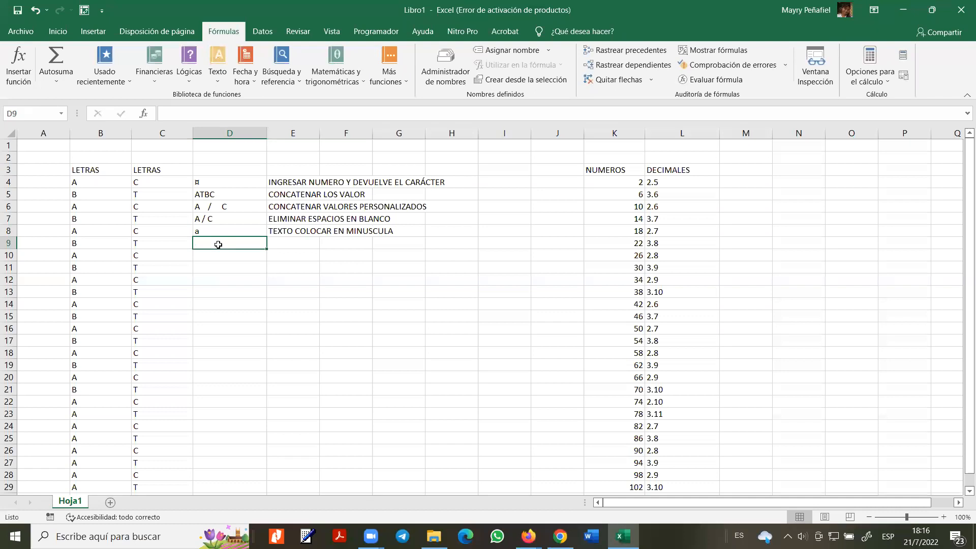
- Enter =MAYUSC(D8) in D9 to show an uppercase A
{"action": "type", "text": "=MA"}
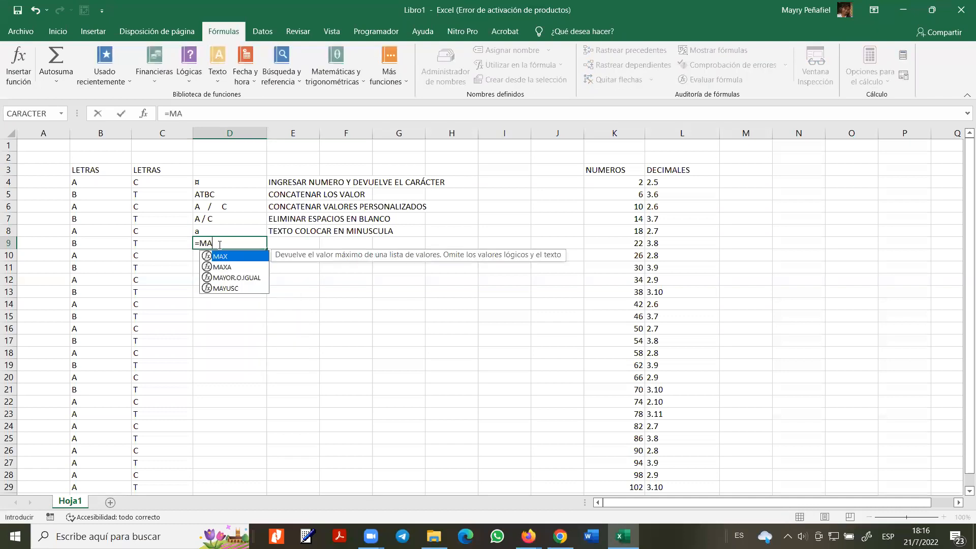
{"action": "double_click", "coordinate": [230, 288]}
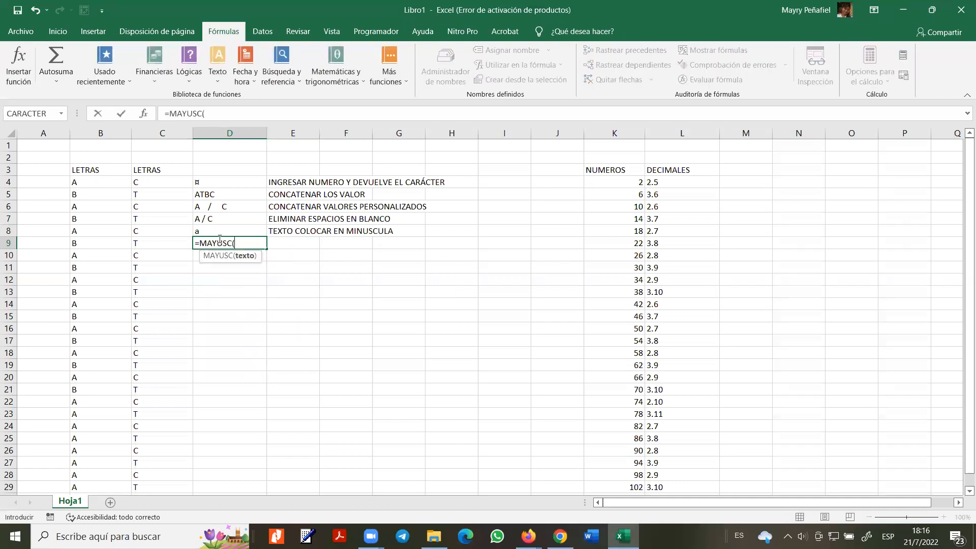
{"action": "left_click", "coordinate": [215, 231]}
{"action": "type", "text": ")"}
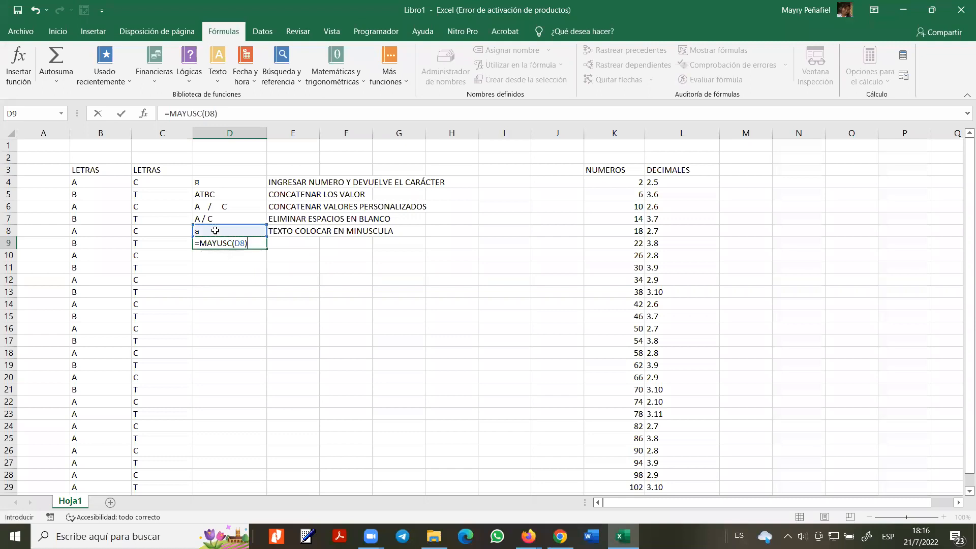
{"action": "key", "text": "Return"}
- Add the note 'TEXTO COLOCAR EN MAYUSCULA' in E9, replacing the autocompleted MINUSCULA
{"action": "left_click", "coordinate": [283, 243]}
{"action": "type", "text": "TEXTO"}
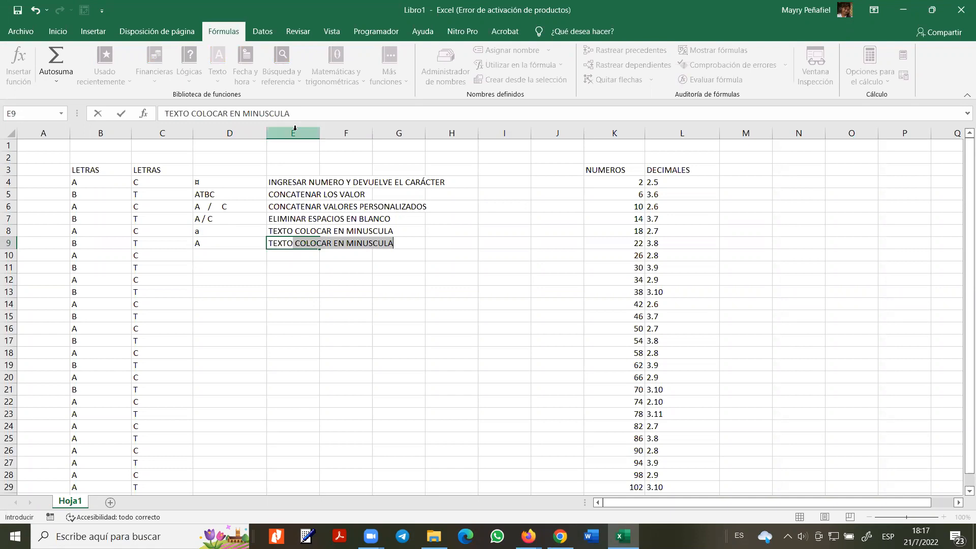
{"action": "left_click", "coordinate": [279, 112]}
{"action": "double_click", "coordinate": [280, 112]}
{"action": "type", "text": "MAYUSCU"}
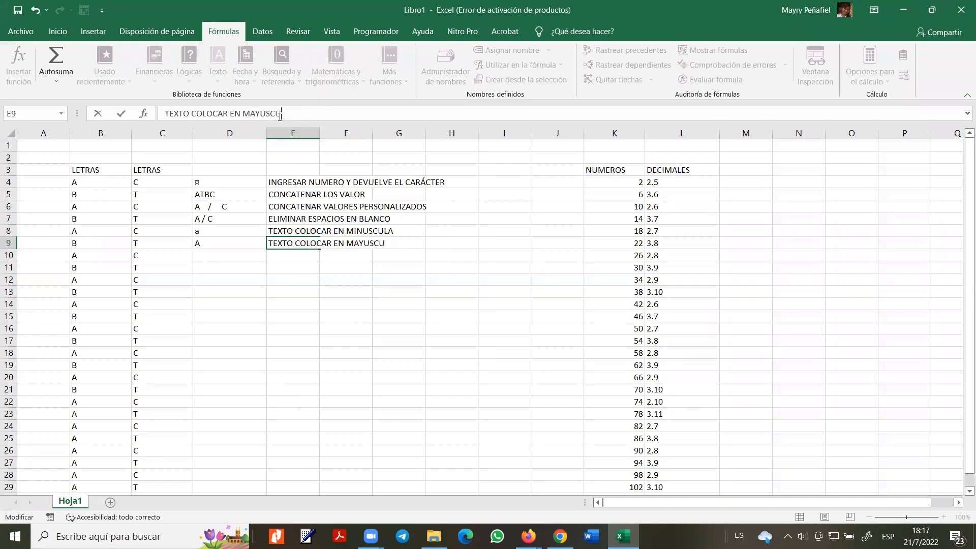
{"action": "type", "text": "LA"}
{"action": "key", "text": "Return"}
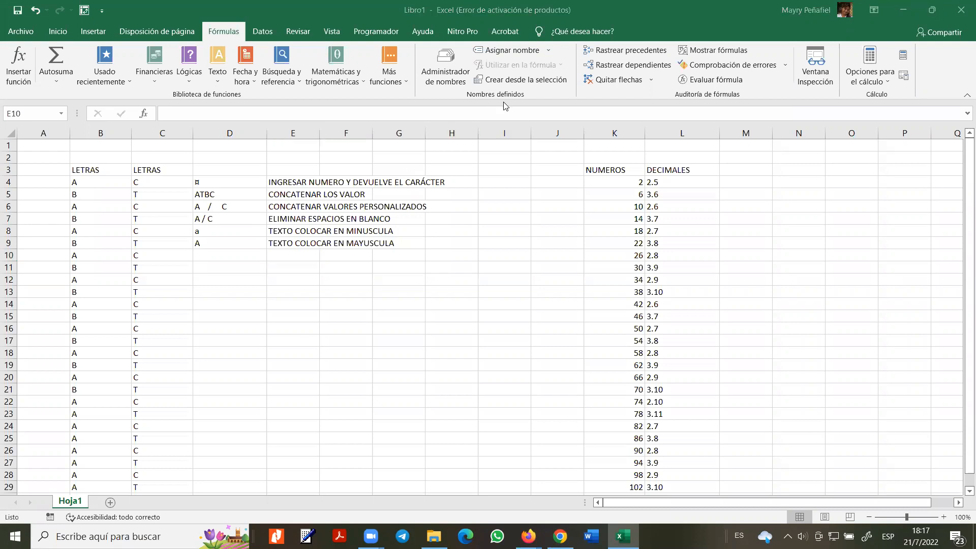
{"action": "left_click", "coordinate": [217, 71]}
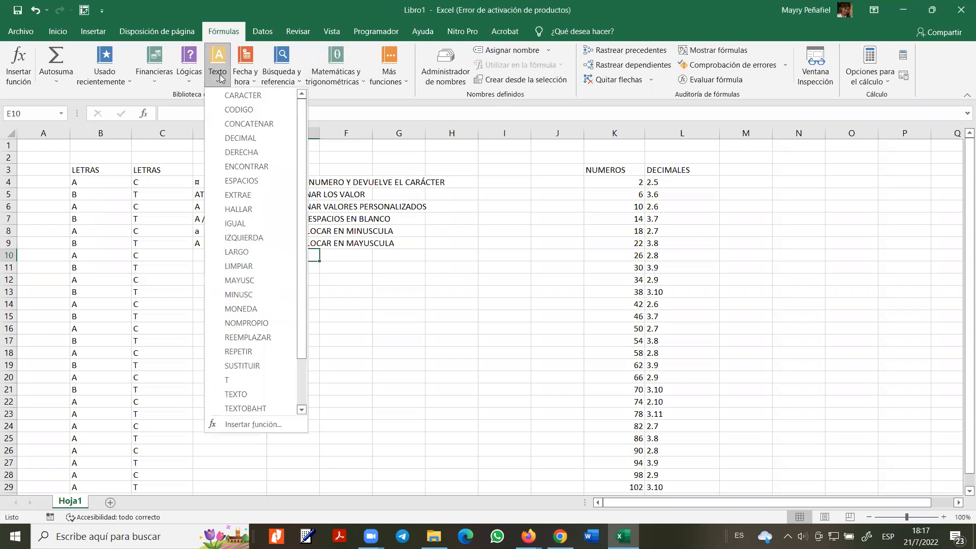
{"action": "left_click", "coordinate": [253, 424]}
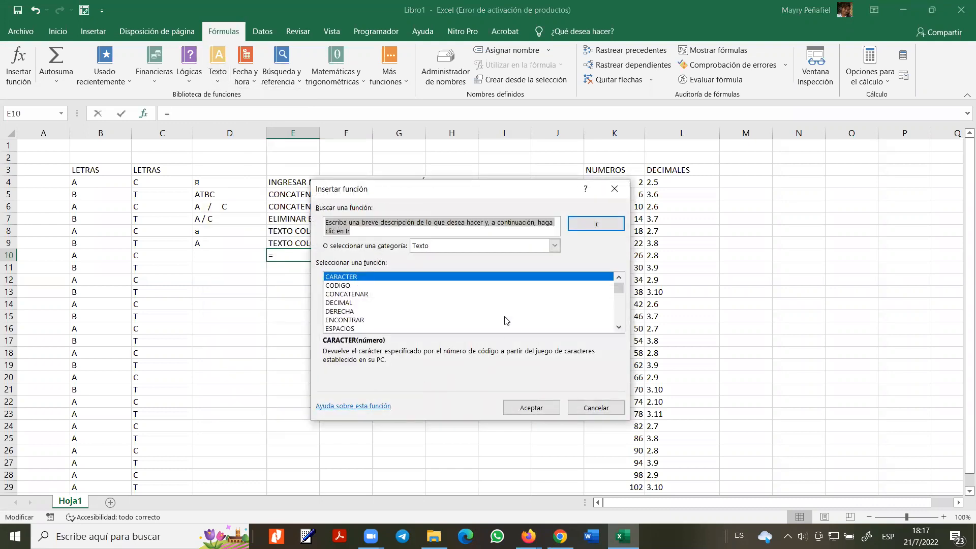
{"action": "left_click", "coordinate": [345, 286]}
{"action": "left_click", "coordinate": [348, 294]}
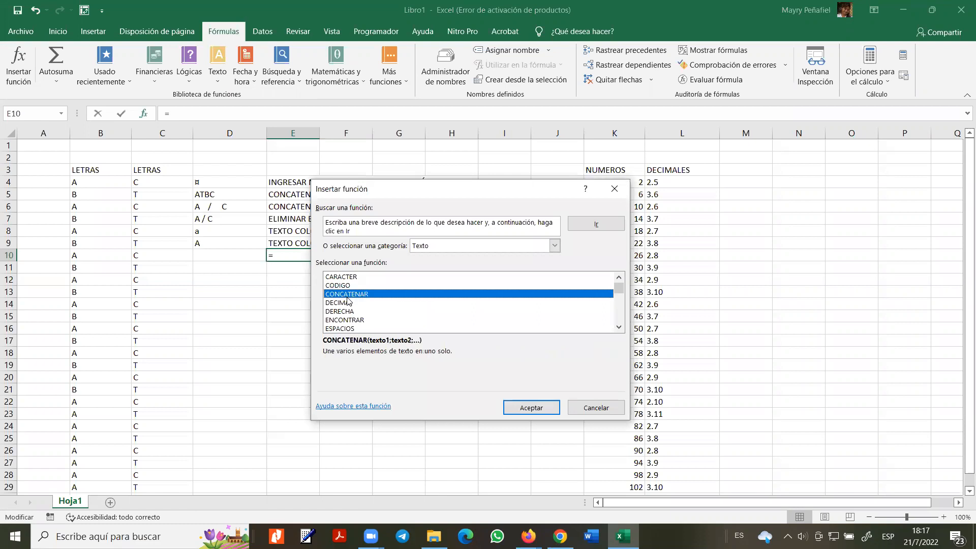
{"action": "left_click", "coordinate": [349, 303]}
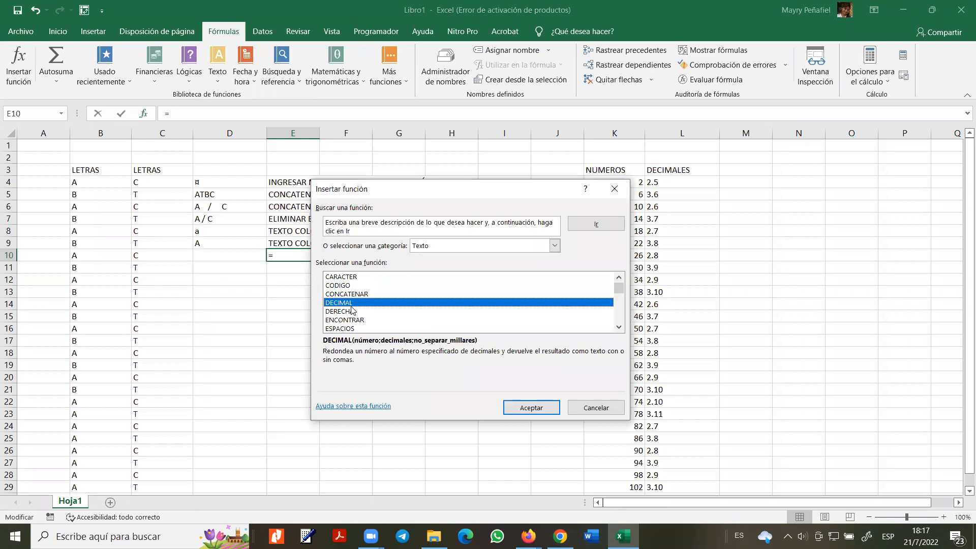
{"action": "left_click", "coordinate": [354, 312]}
{"action": "left_click", "coordinate": [356, 320]}
{"action": "left_click", "coordinate": [358, 329]}
{"action": "scroll", "coordinate": [361, 325], "scroll_direction": "down", "scroll_amount": 4}
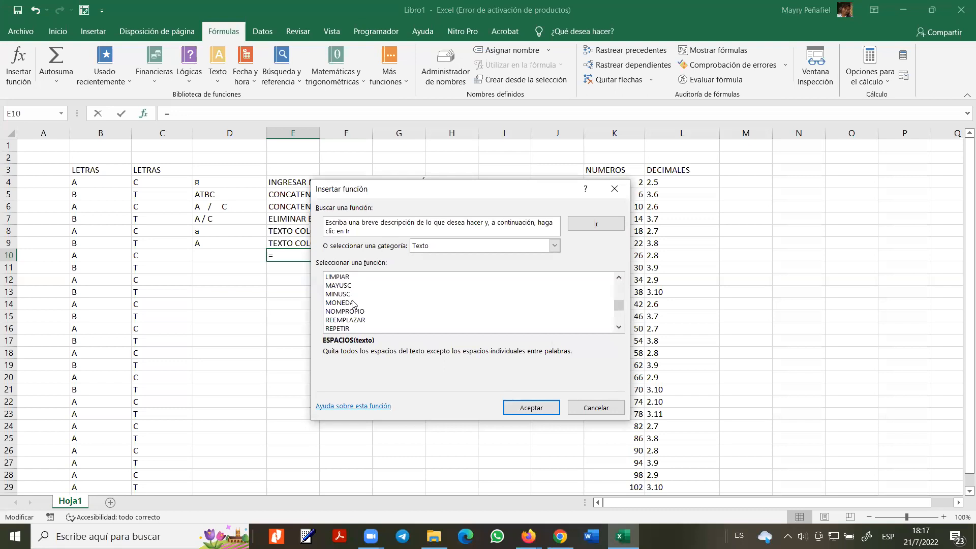
{"action": "left_click", "coordinate": [356, 303]}
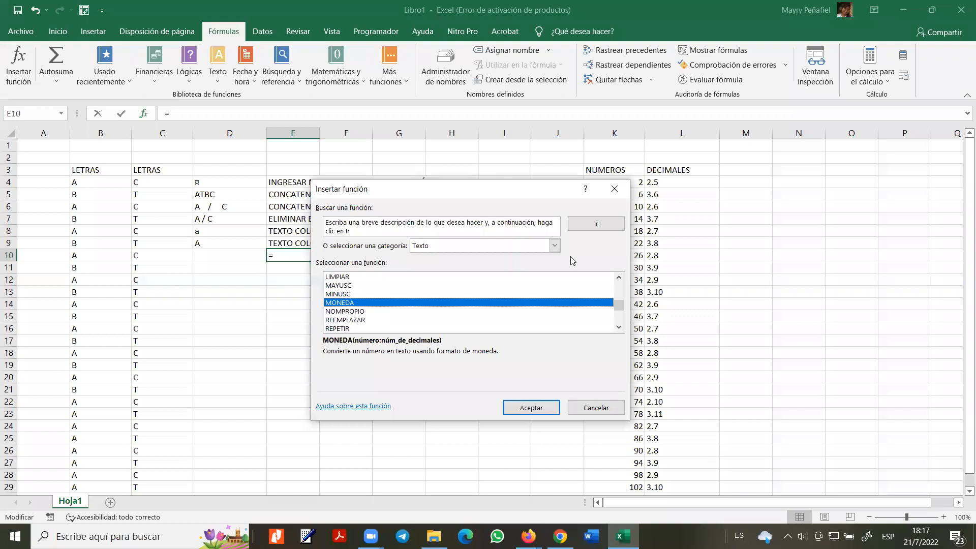
{"action": "left_click", "coordinate": [611, 189]}
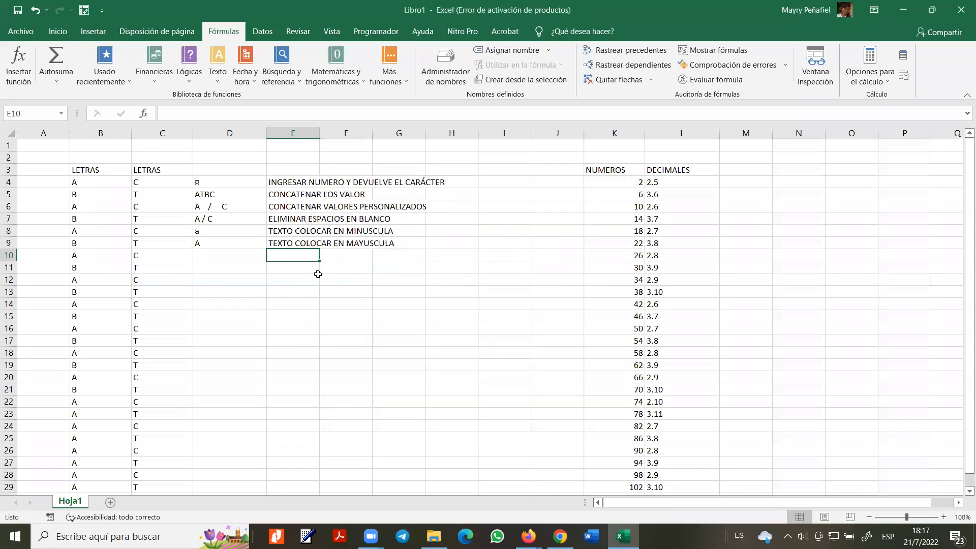
- Enter =MONEDA(K10;2) in J10 to display 26 as $26,00
{"action": "left_click", "coordinate": [638, 256]}
{"action": "left_click", "coordinate": [567, 254]}
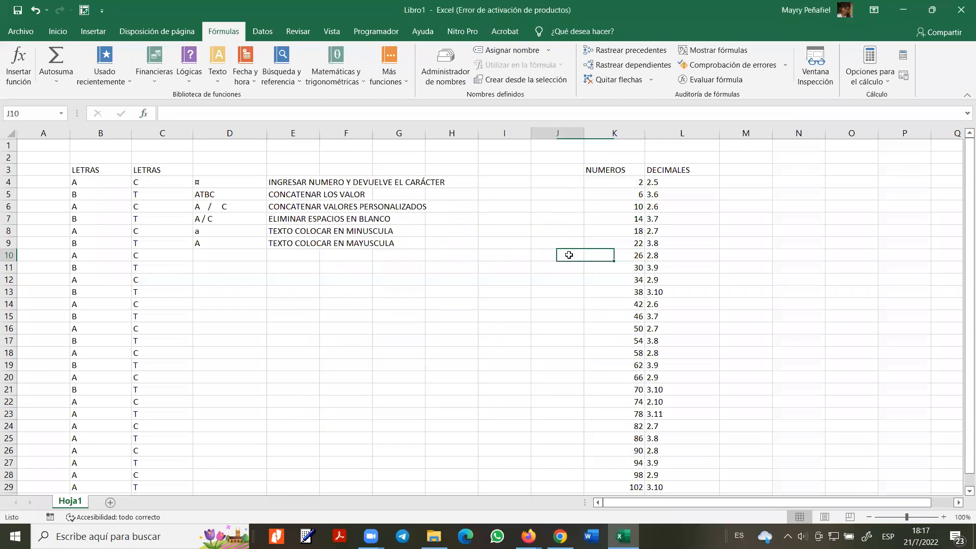
{"action": "type", "text": "=MO"}
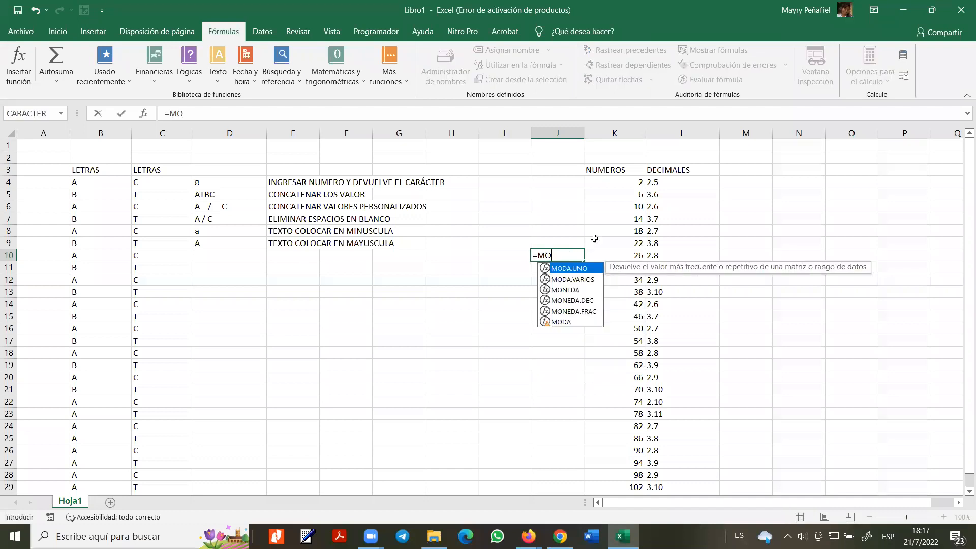
{"action": "double_click", "coordinate": [580, 290]}
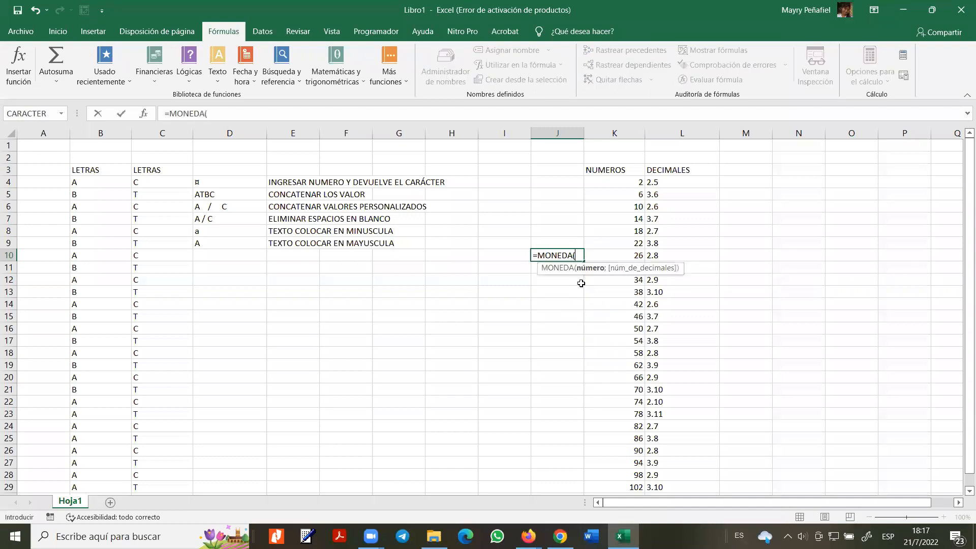
{"action": "left_click", "coordinate": [612, 254]}
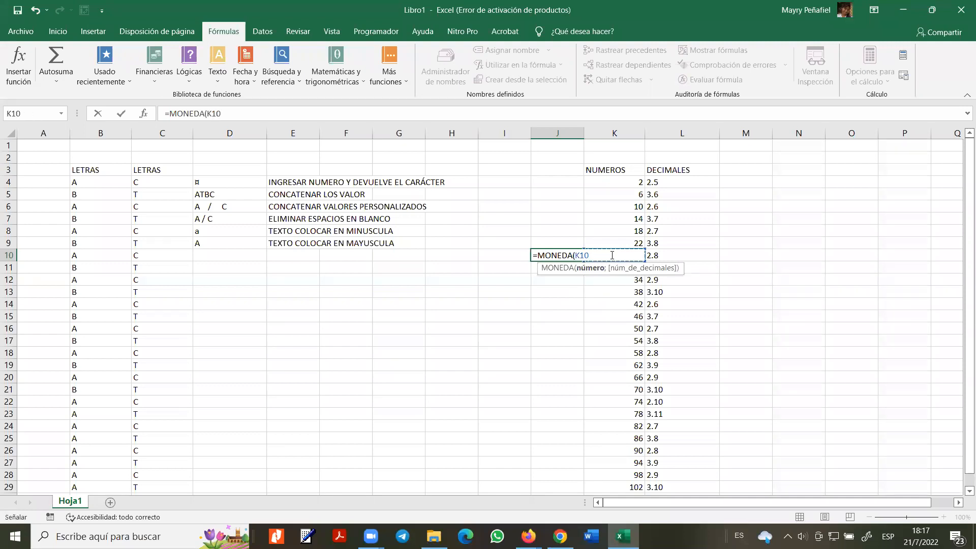
{"action": "type", "text": ";"}
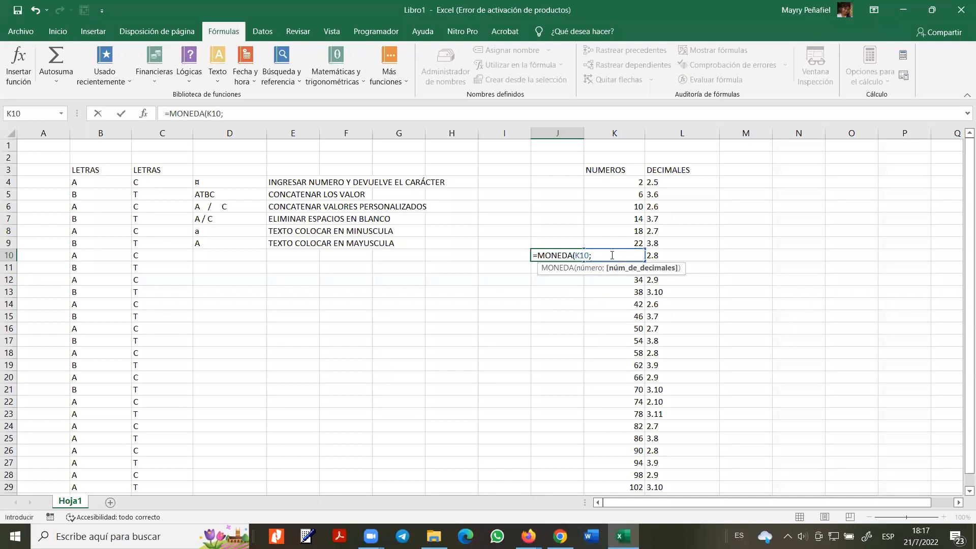
{"action": "type", "text": "2)"}
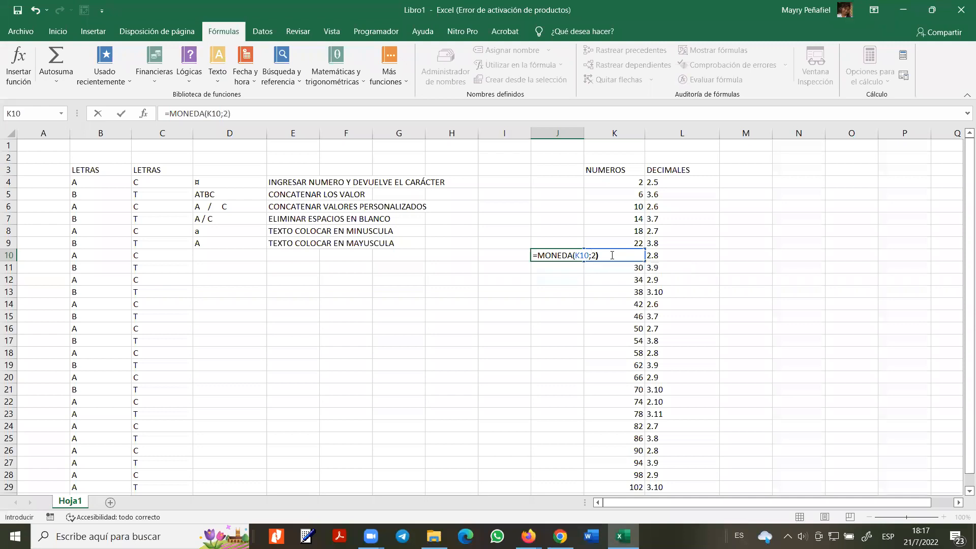
{"action": "key", "text": "Return"}
{"action": "key", "text": "Up"}
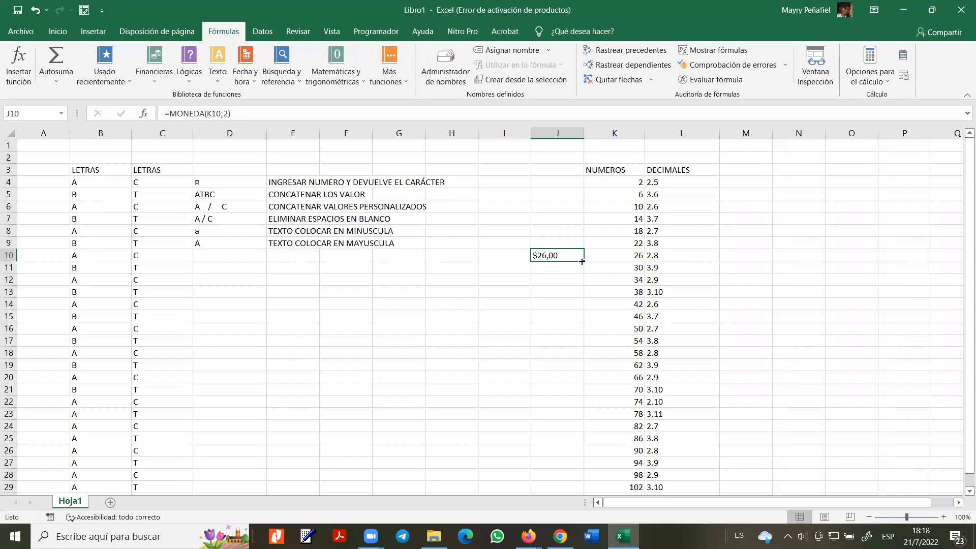
- Type the note 'CONVERTIR A TIPO MONEDACON CUANTOS DECIMALES' in I10
{"action": "left_click", "coordinate": [519, 255]}
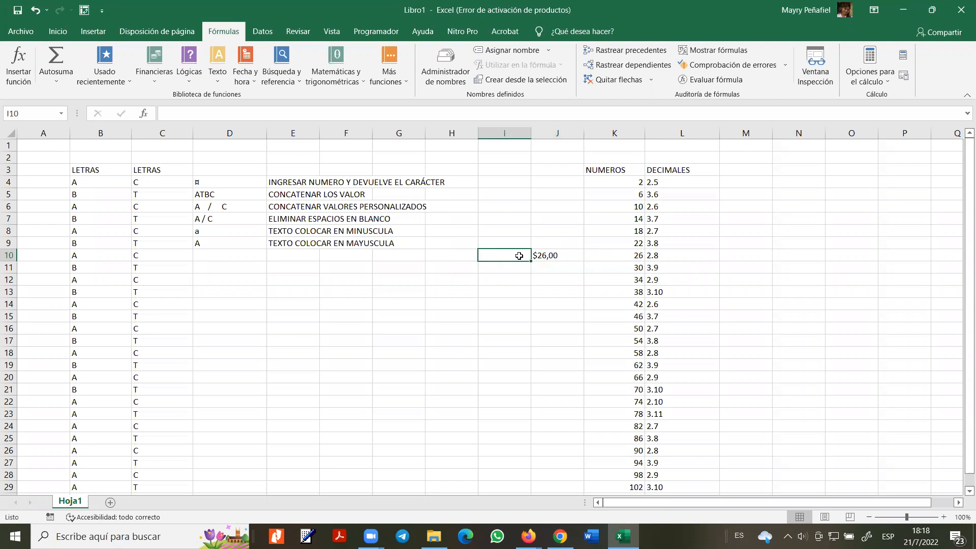
{"action": "type", "text": "CONVERTI"}
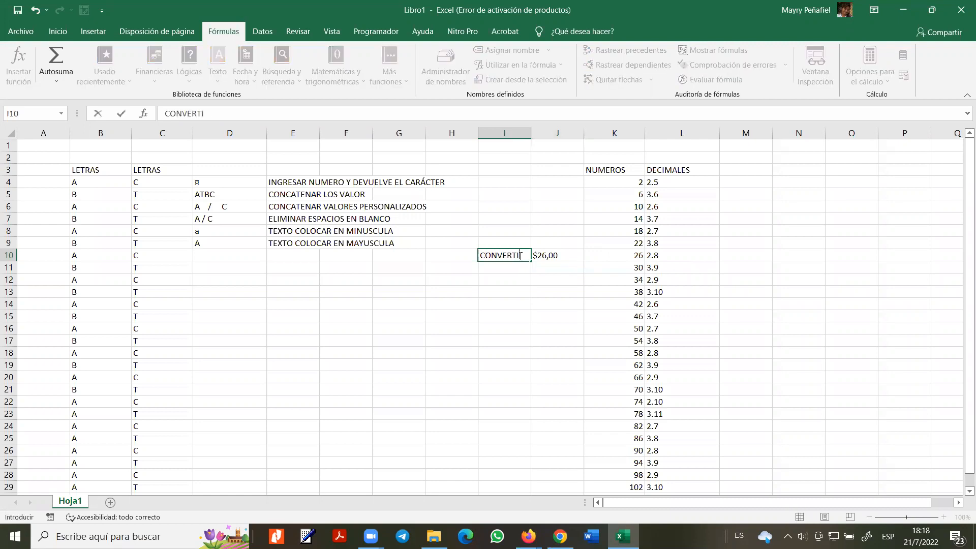
{"action": "type", "text": "R A TIPO MONEDACON CUAN"}
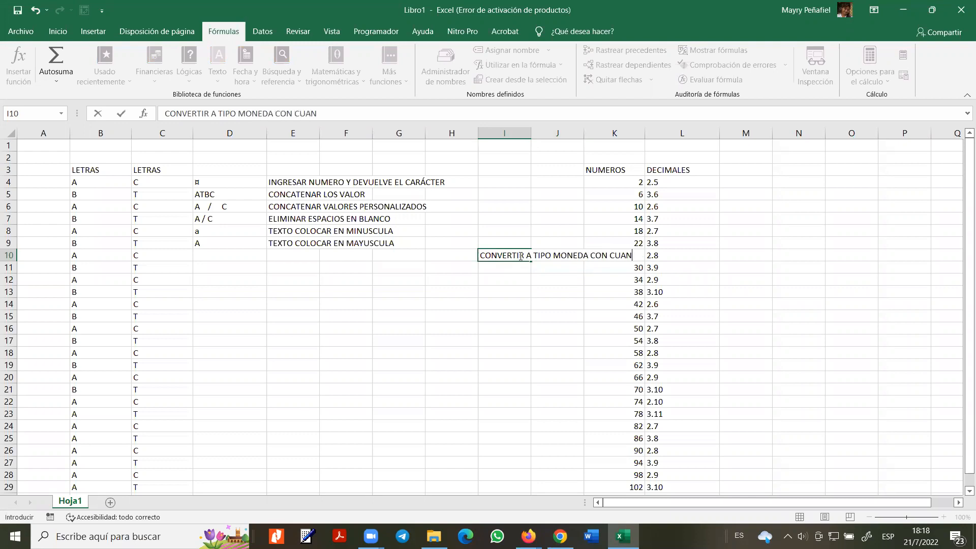
{"action": "type", "text": "TOS DECIMALES"}
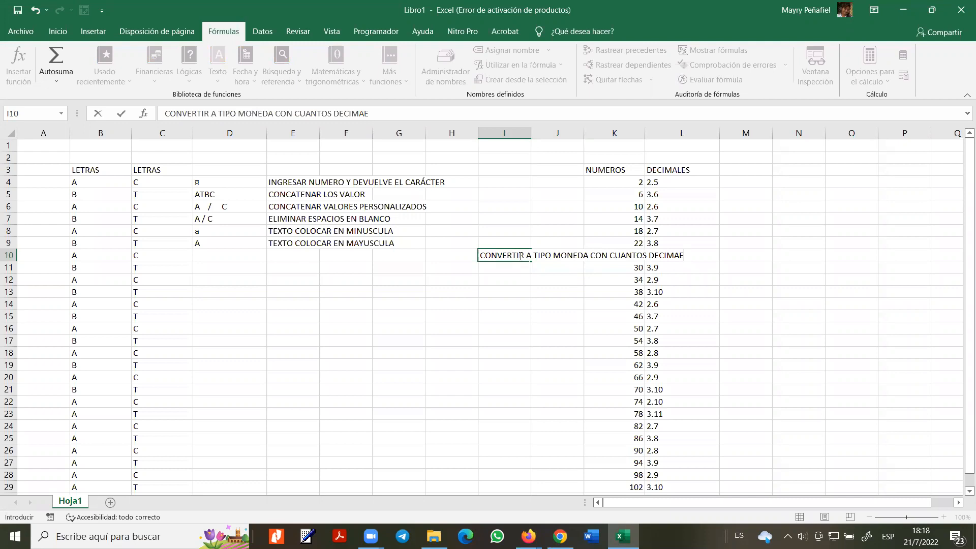
{"action": "key", "text": "Return"}
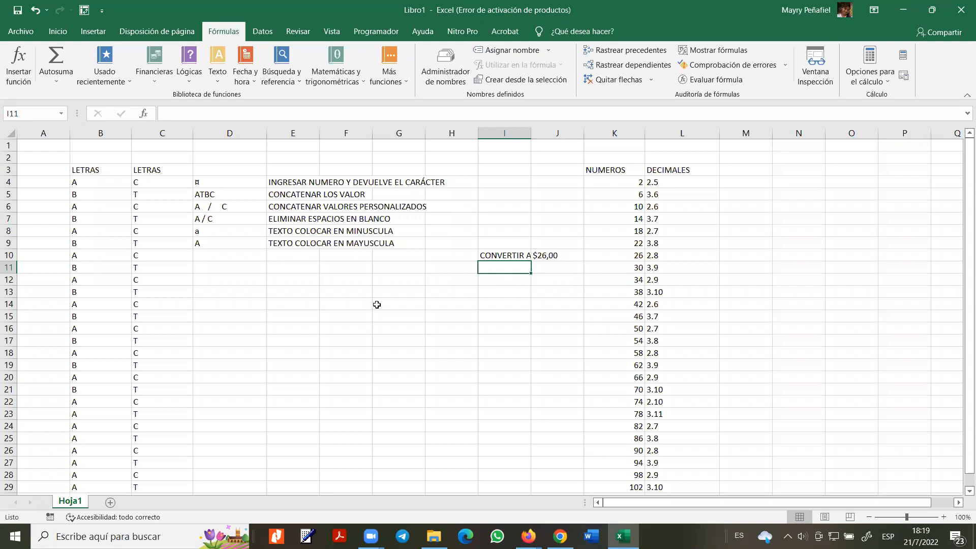
{"action": "left_click", "coordinate": [263, 279]}
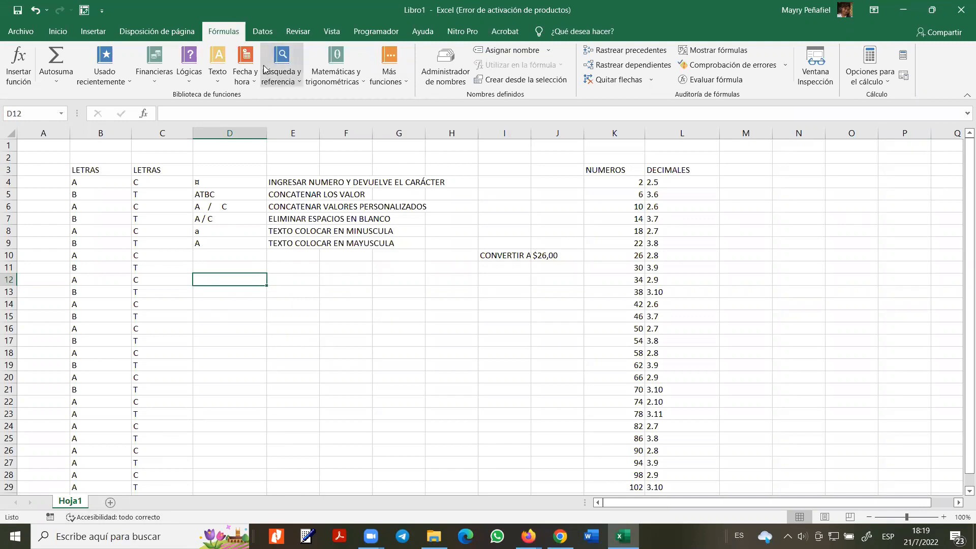
- Try inserting FRAC.AÑO from the Fecha y hora functions, then cancel it
{"action": "left_click", "coordinate": [252, 81]}
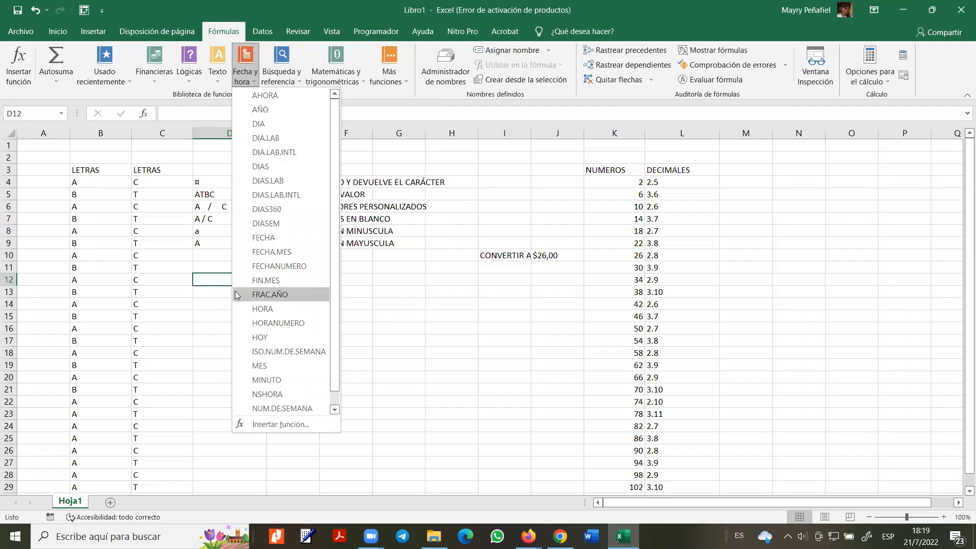
{"action": "left_click", "coordinate": [270, 294]}
{"action": "key", "text": "Escape"}
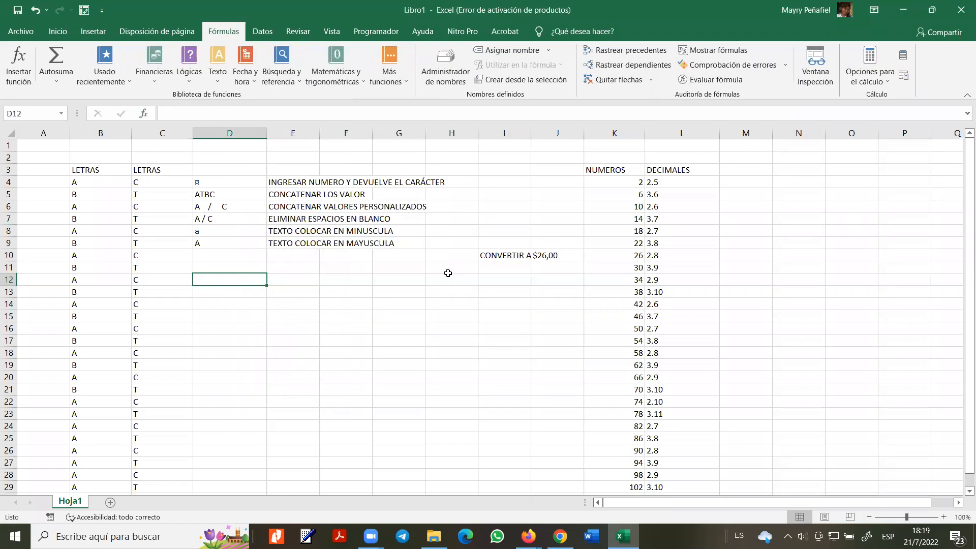
- Enter =AHORA() in E13, showing 21/7/2022 18:20, then check the system clock
{"action": "double_click", "coordinate": [284, 290]}
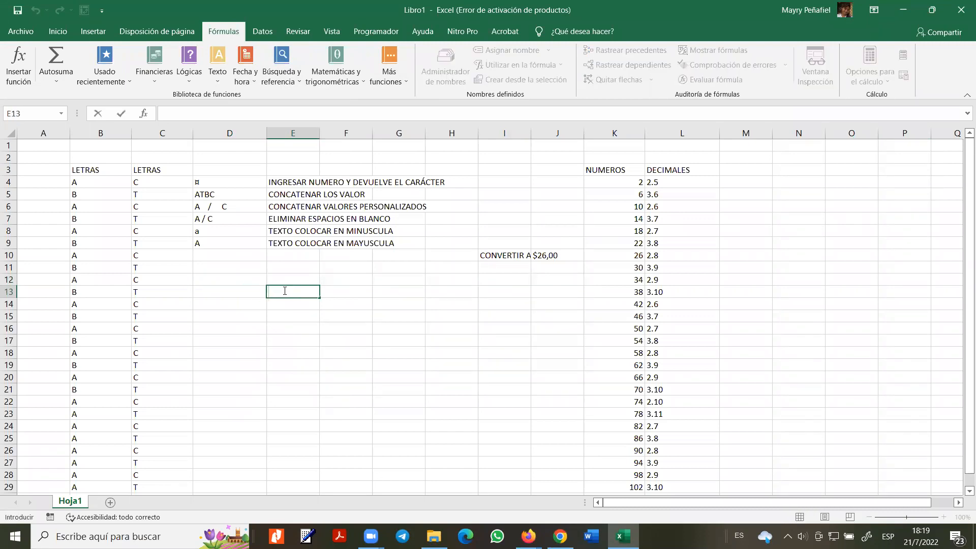
{"action": "type", "text": "=AHOR"}
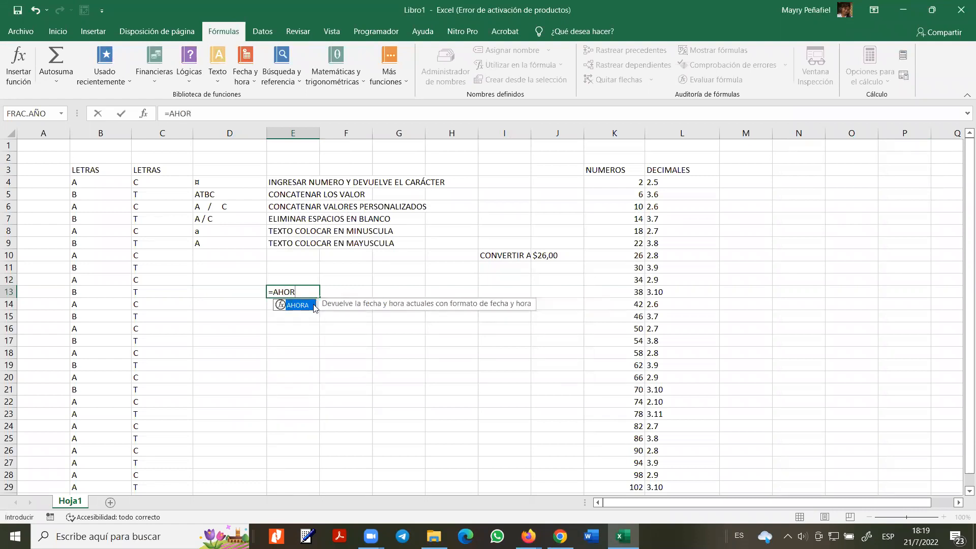
{"action": "double_click", "coordinate": [305, 304]}
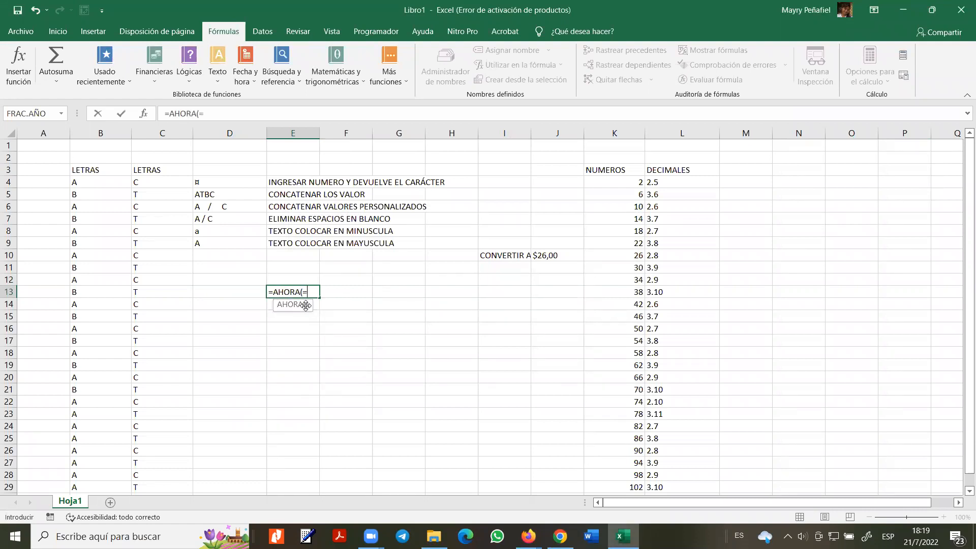
{"action": "key", "text": "Return"}
{"action": "left_click", "coordinate": [326, 291]}
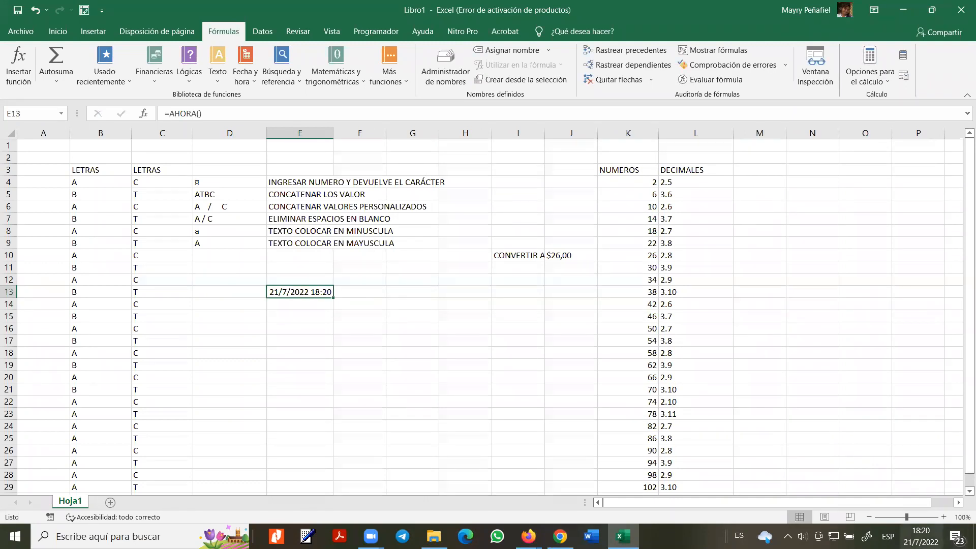
{"action": "left_click", "coordinate": [920, 536]}
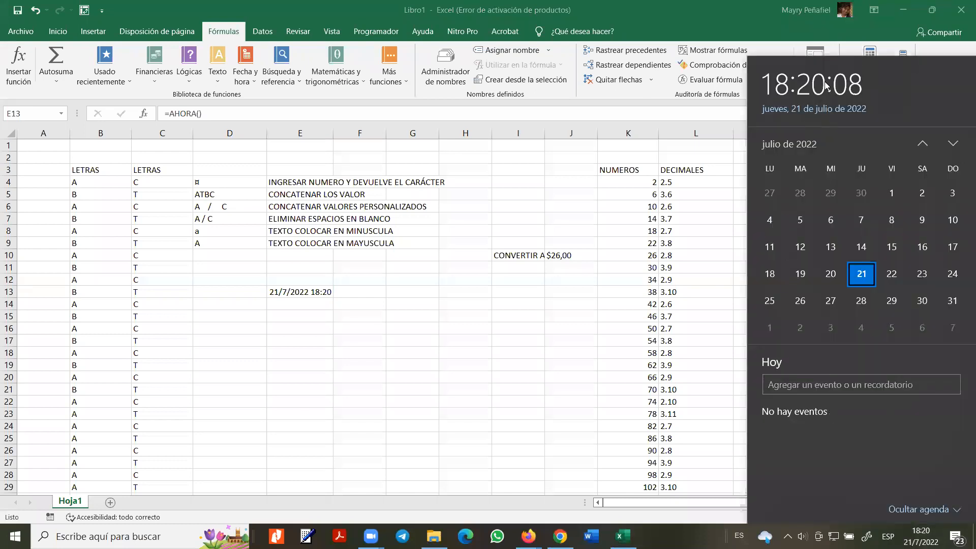
- Use Ajustar fecha y hora to change the date manually to day 18 (18 July 2022), then go back to Excel
{"action": "left_click", "coordinate": [921, 536]}
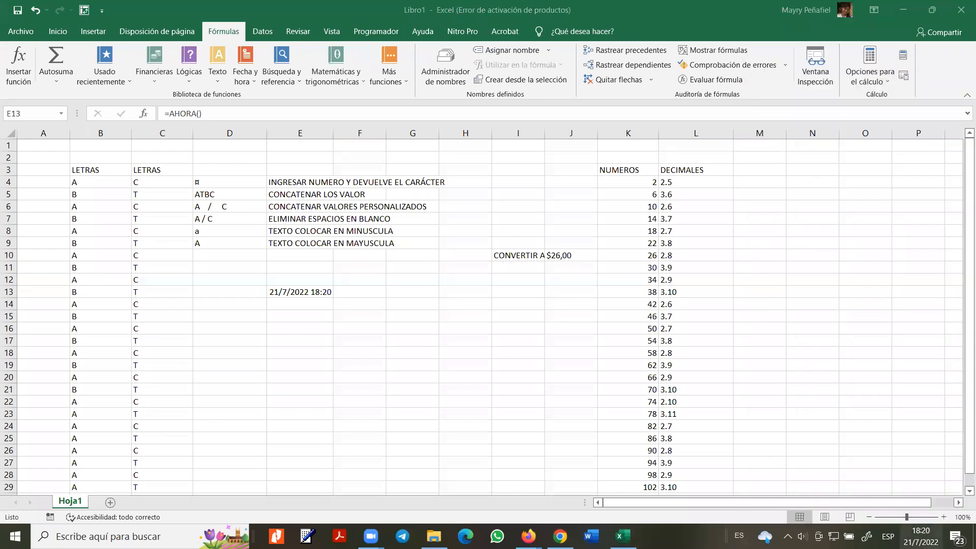
{"action": "right_click", "coordinate": [925, 536]}
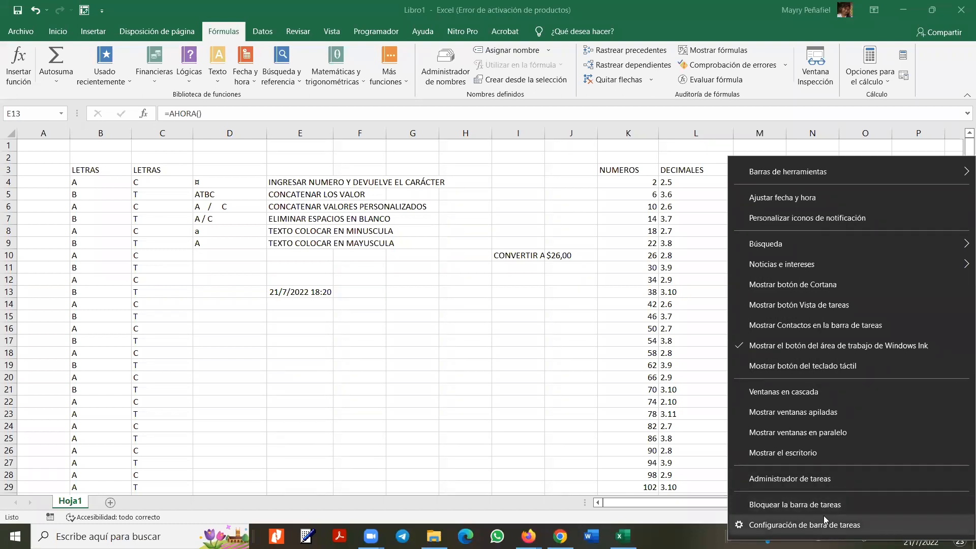
{"action": "left_click", "coordinate": [787, 198]}
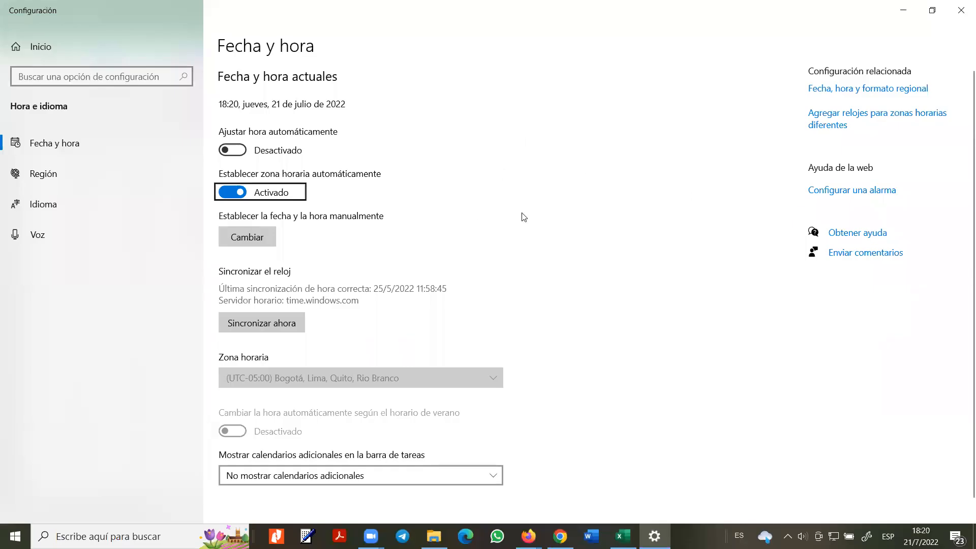
{"action": "left_click", "coordinate": [252, 243]}
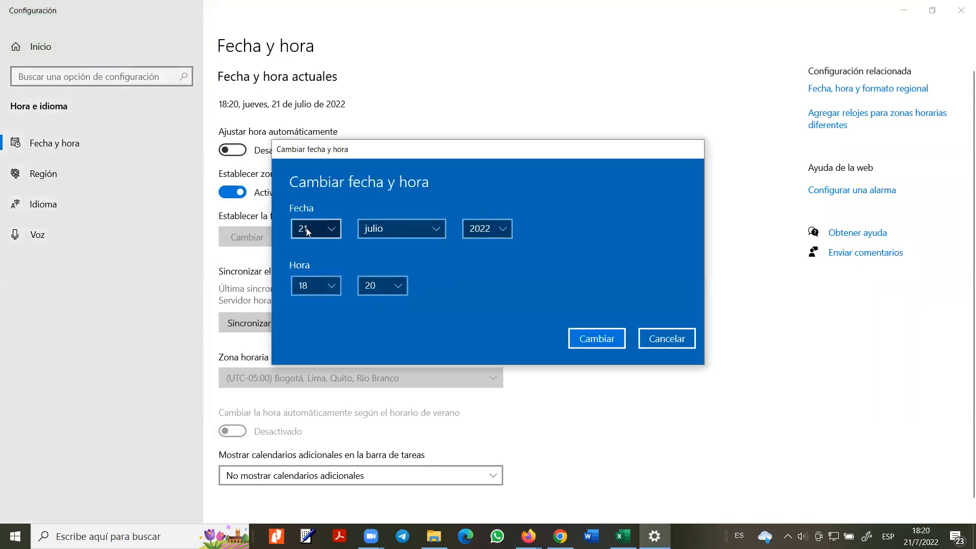
{"action": "left_click", "coordinate": [321, 230]}
{"action": "left_click", "coordinate": [311, 172]}
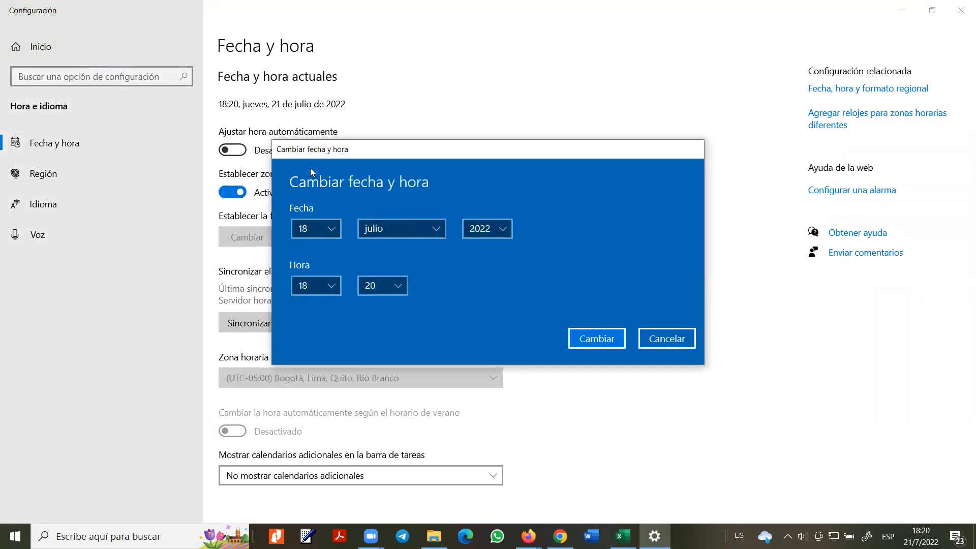
{"action": "left_click", "coordinate": [613, 338]}
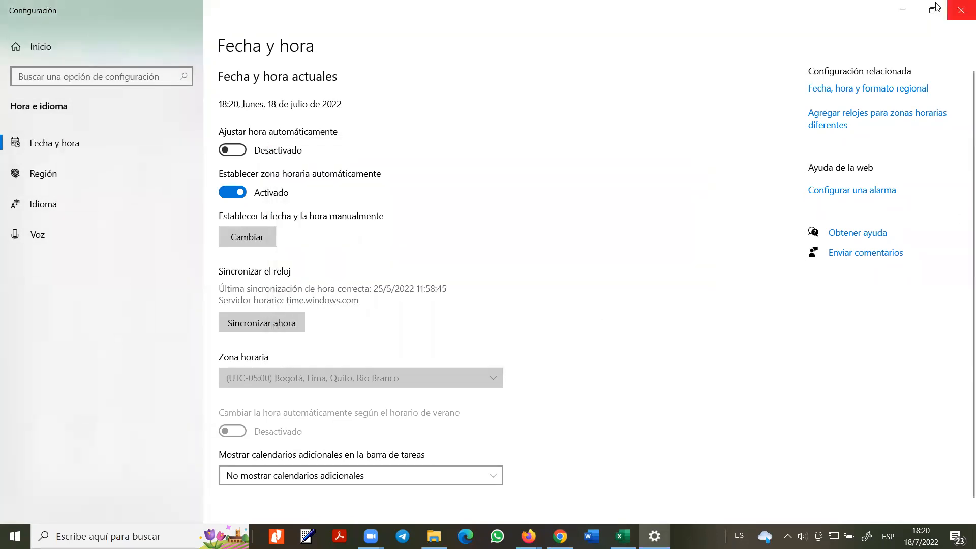
{"action": "left_click", "coordinate": [903, 10]}
{"action": "left_click", "coordinate": [319, 319]}
- Enter =AHORA() in E15, fixing the #¿NOMBRE? error, so it shows 18/7/2022 18:20; view the calendar
{"action": "double_click", "coordinate": [320, 319]}
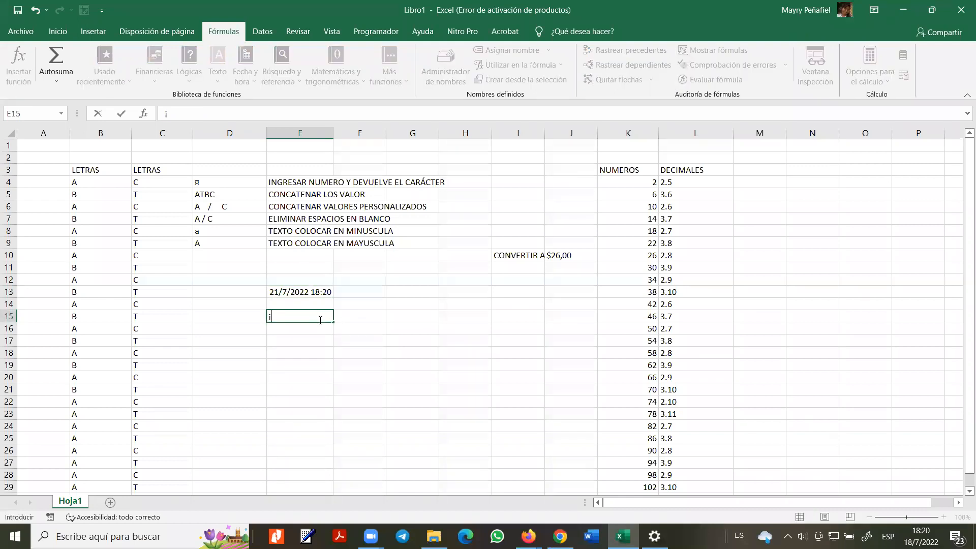
{"action": "type", "text": "="}
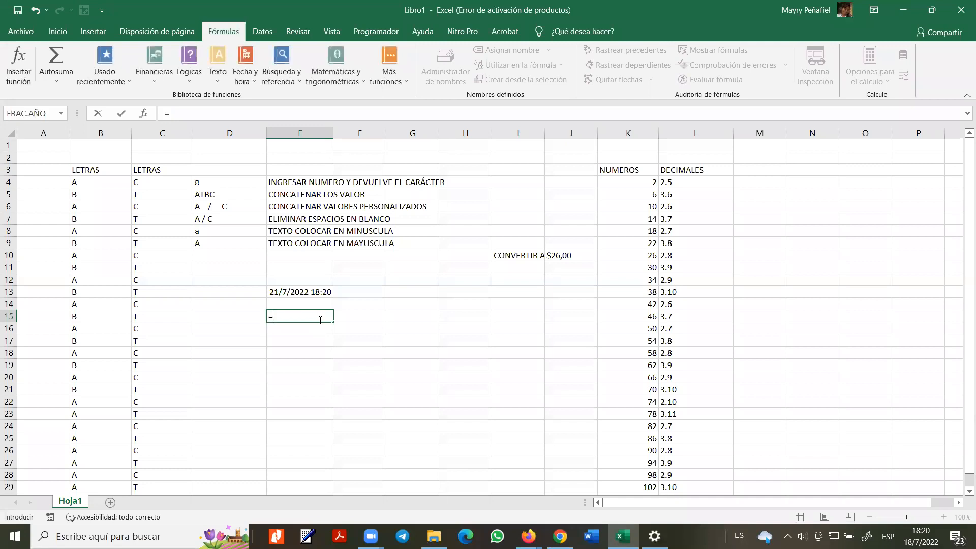
{"action": "type", "text": "AHOR"}
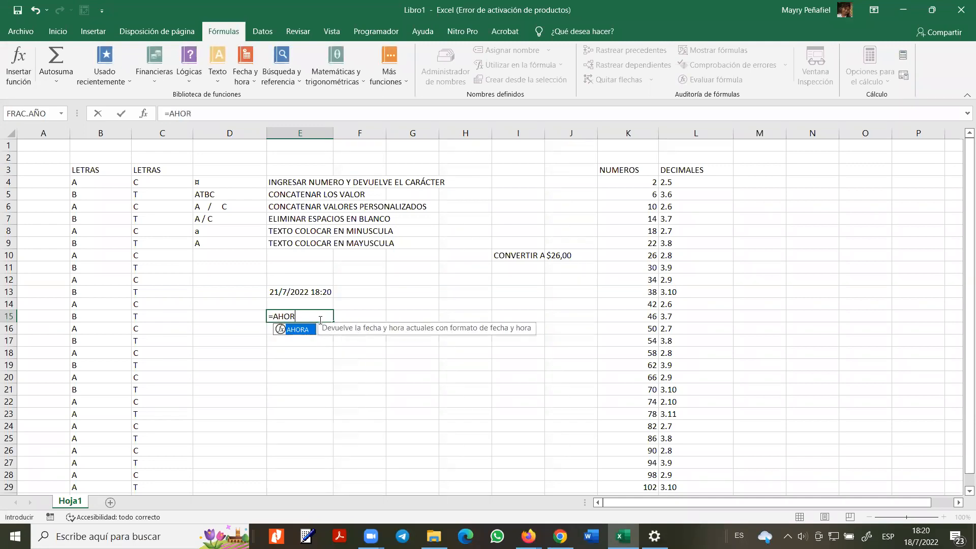
{"action": "key", "text": "Return"}
{"action": "left_click", "coordinate": [318, 317]}
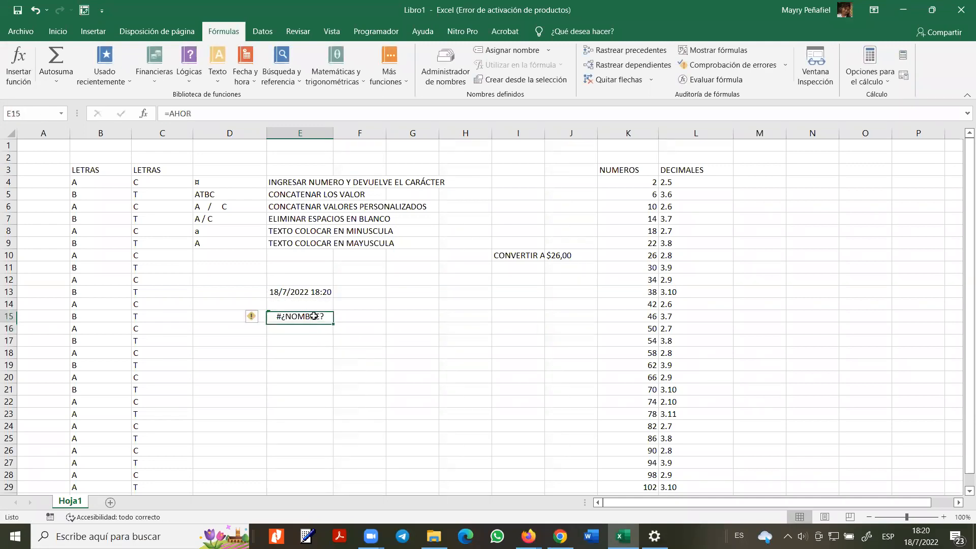
{"action": "double_click", "coordinate": [315, 316]}
{"action": "type", "text": "A("}
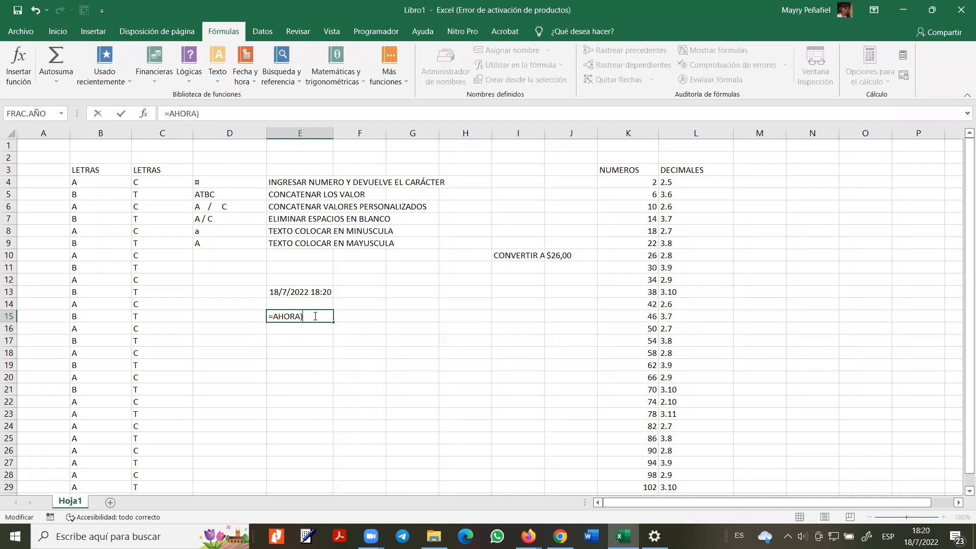
{"action": "type", "text": ")"}
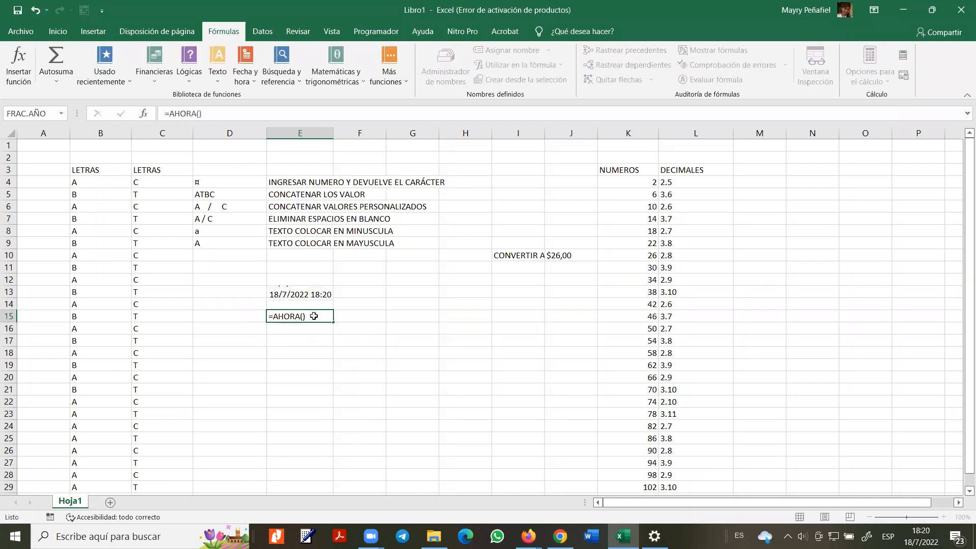
{"action": "key", "text": "Return"}
{"action": "left_click", "coordinate": [314, 316]}
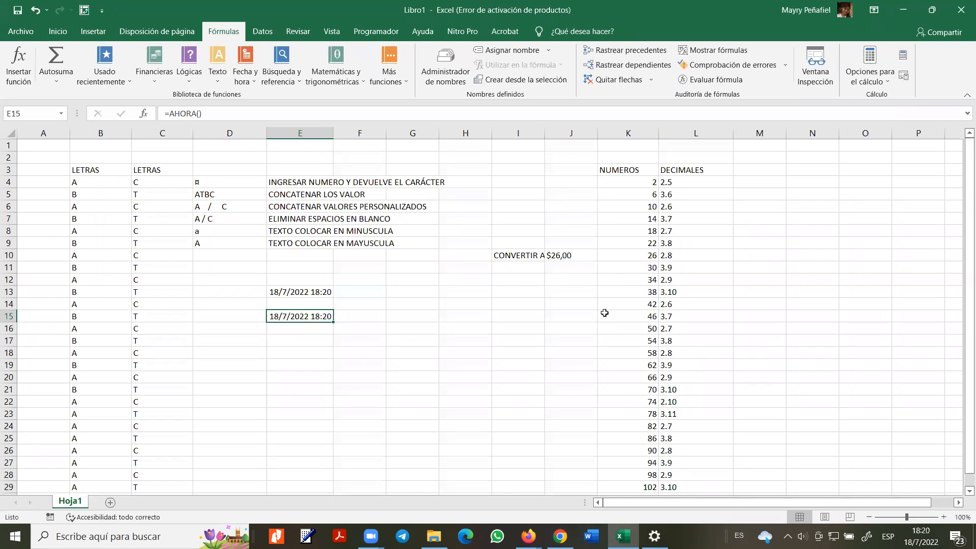
{"action": "mouse_move", "coordinate": [921, 536]}
{"action": "left_click", "coordinate": [921, 536]}
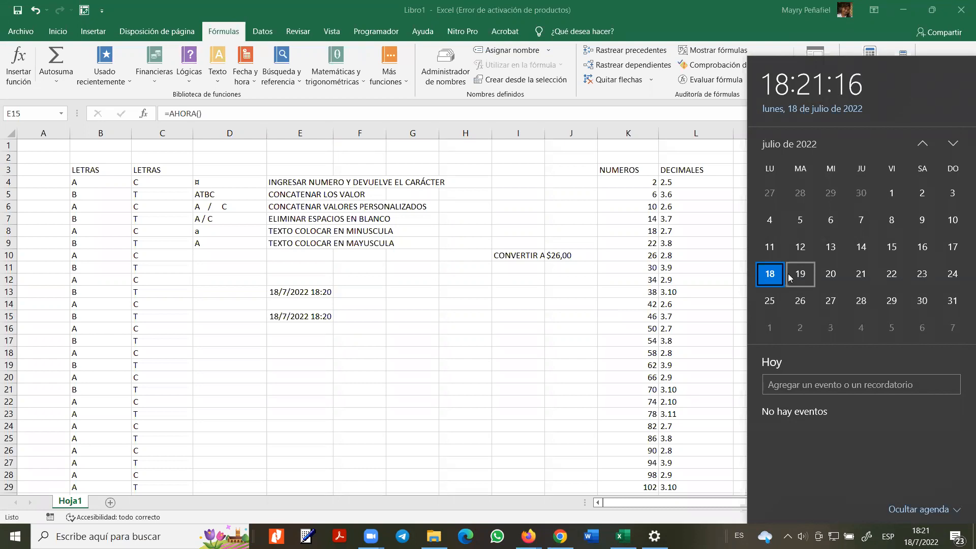
- Switch Ajustar hora automáticamente back to Activado and minimize Settings
{"action": "left_click", "coordinate": [655, 536]}
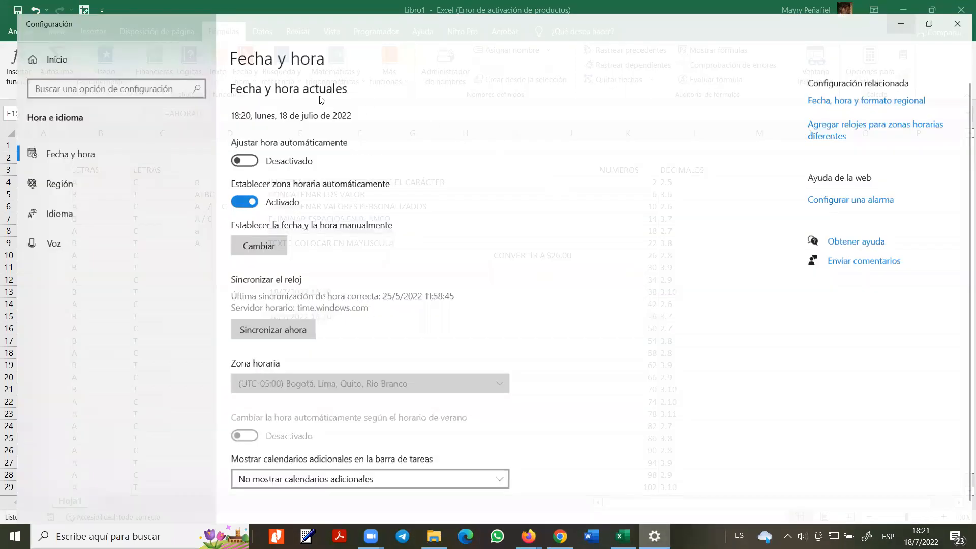
{"action": "left_click", "coordinate": [240, 150]}
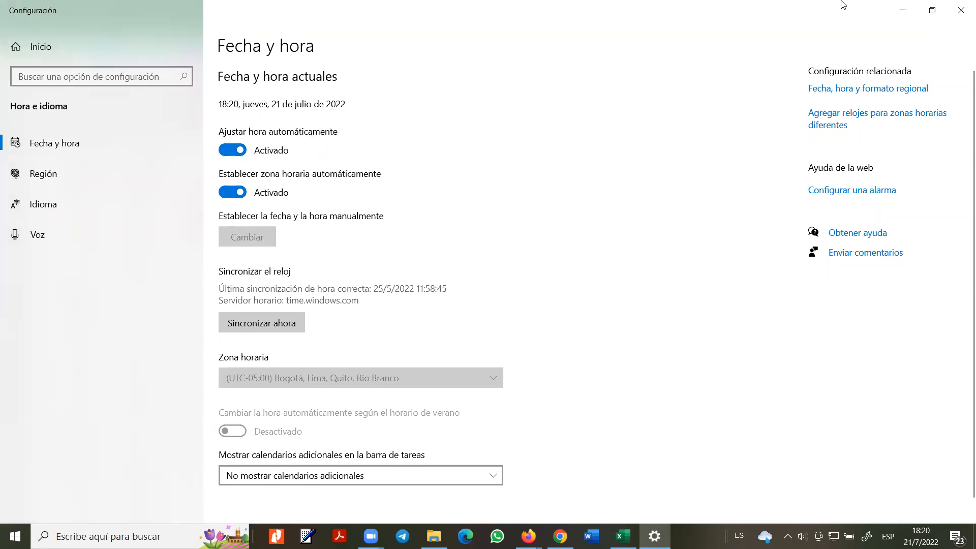
{"action": "left_click", "coordinate": [903, 10]}
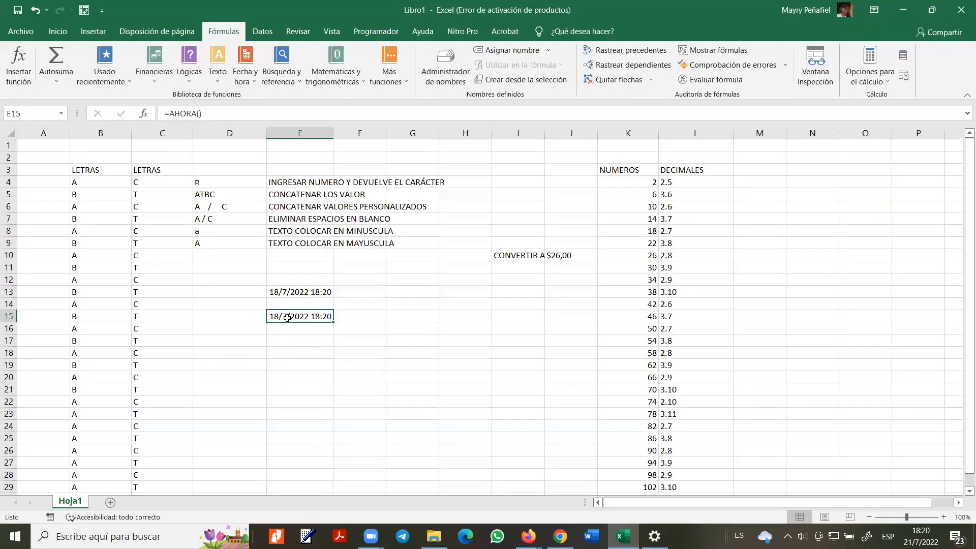
- Recommit =AHORA() in E15 so it refreshes to 21/7/2022 18:20, then start =HO in E17
{"action": "double_click", "coordinate": [310, 317]}
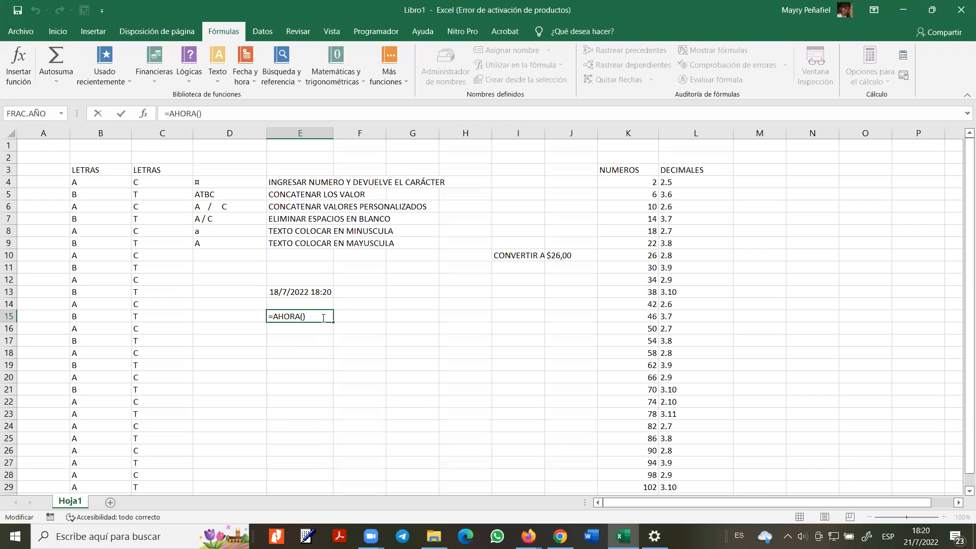
{"action": "key", "text": "Return"}
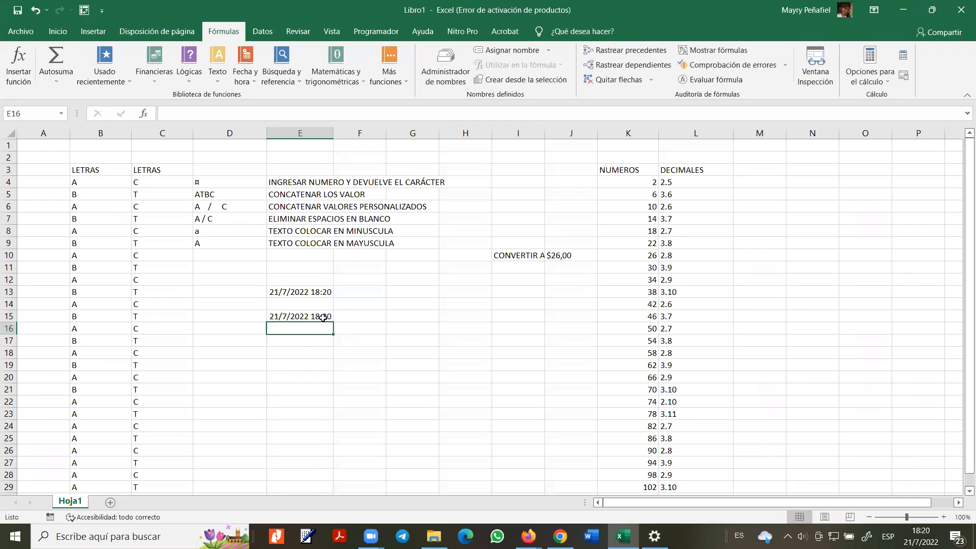
{"action": "double_click", "coordinate": [323, 317]}
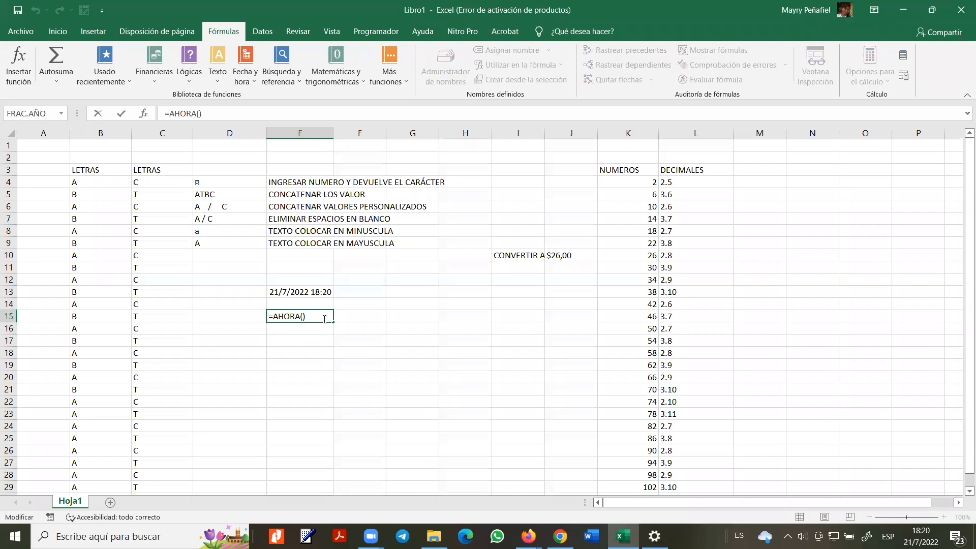
{"action": "key", "text": "Tab"}
{"action": "left_click", "coordinate": [320, 316]}
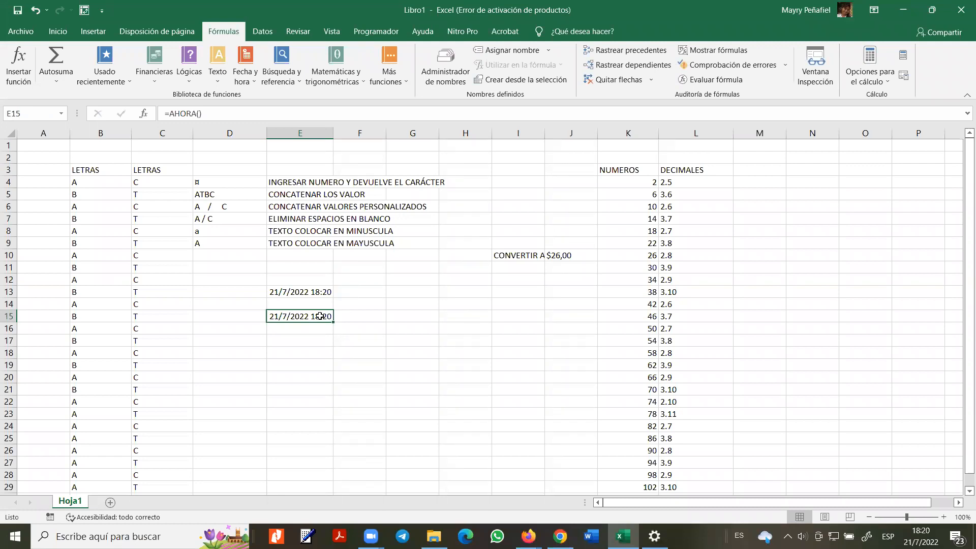
{"action": "key", "text": "Down"}
{"action": "key", "text": "Down"}
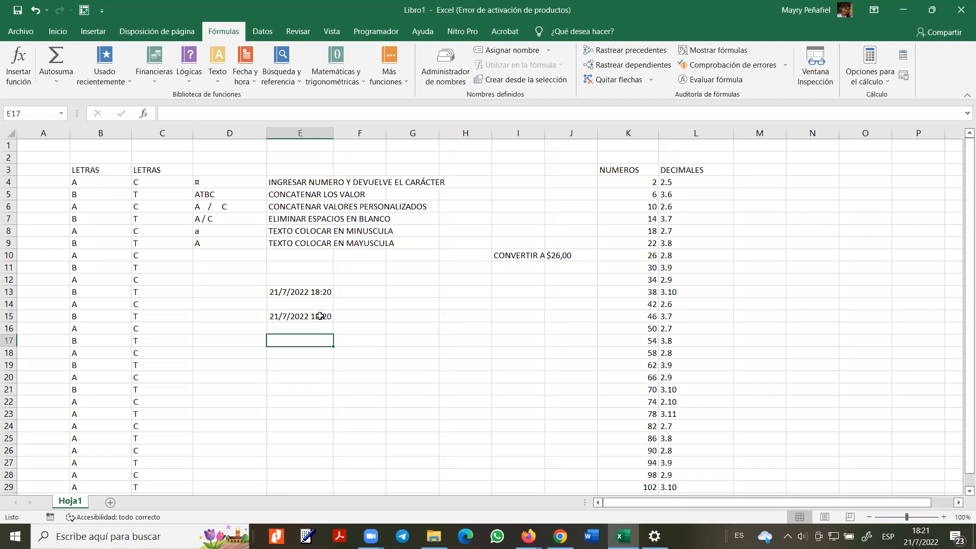
{"action": "type", "text": "=HO"}
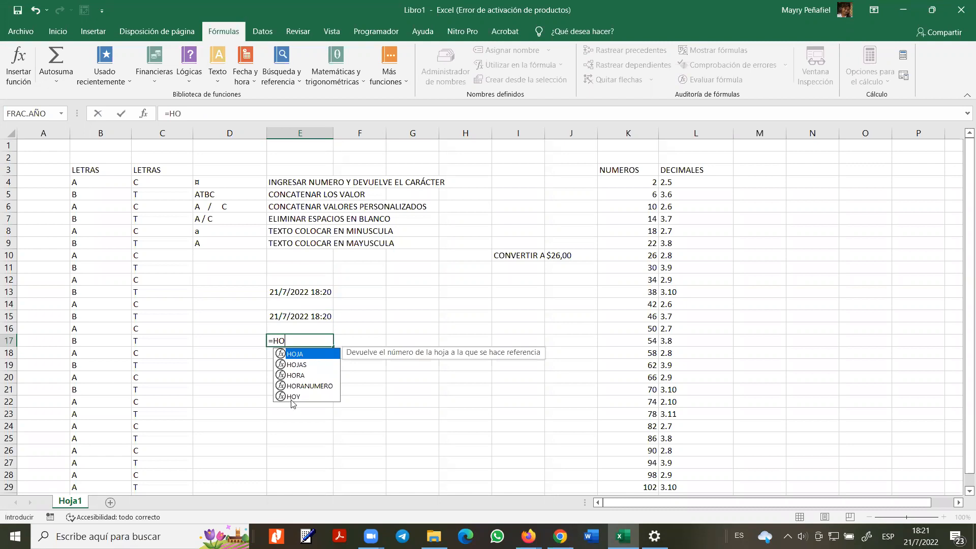
- Complete =HOY() in E17 to show 21/7/2022, then review E17 and E15
{"action": "double_click", "coordinate": [295, 398]}
{"action": "type", "text": ")"}
{"action": "key", "text": "Return"}
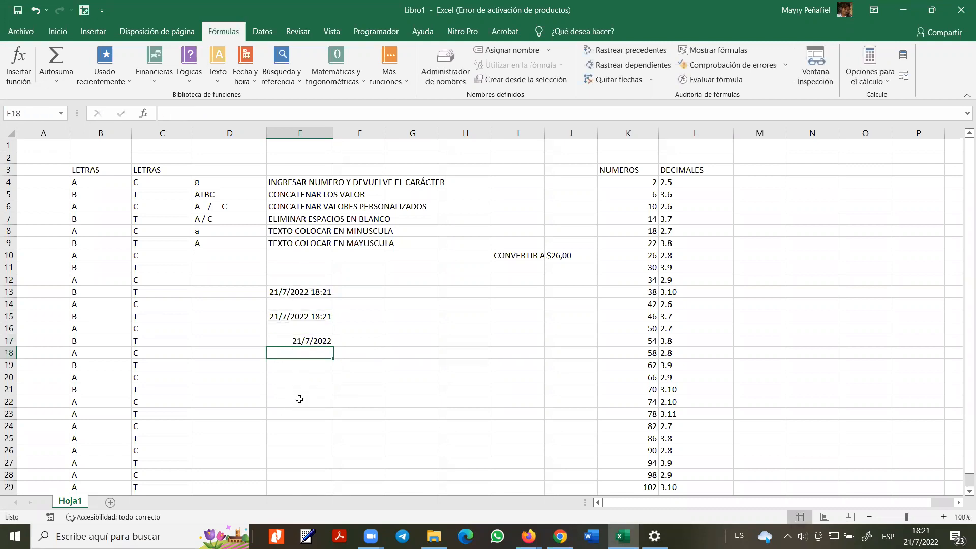
{"action": "left_click", "coordinate": [299, 341]}
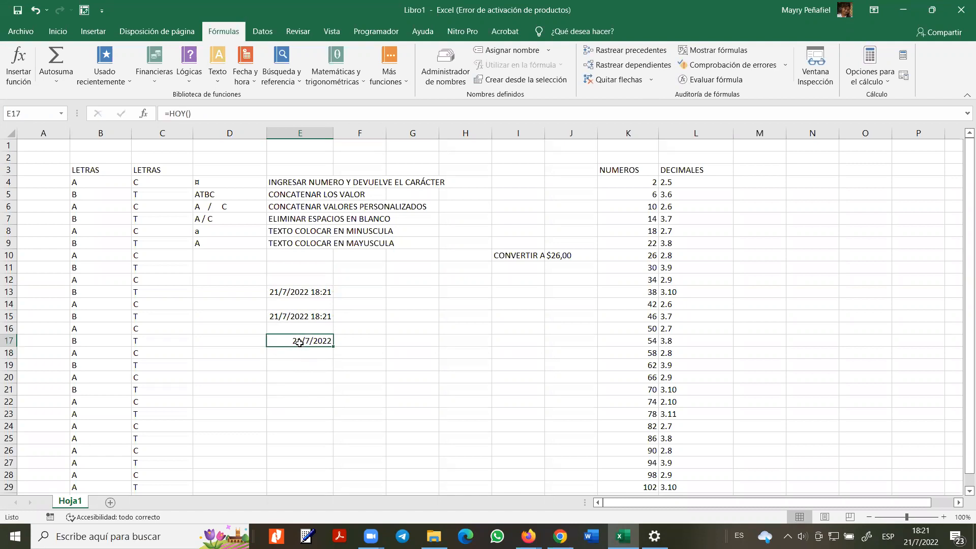
{"action": "left_click", "coordinate": [299, 317]}
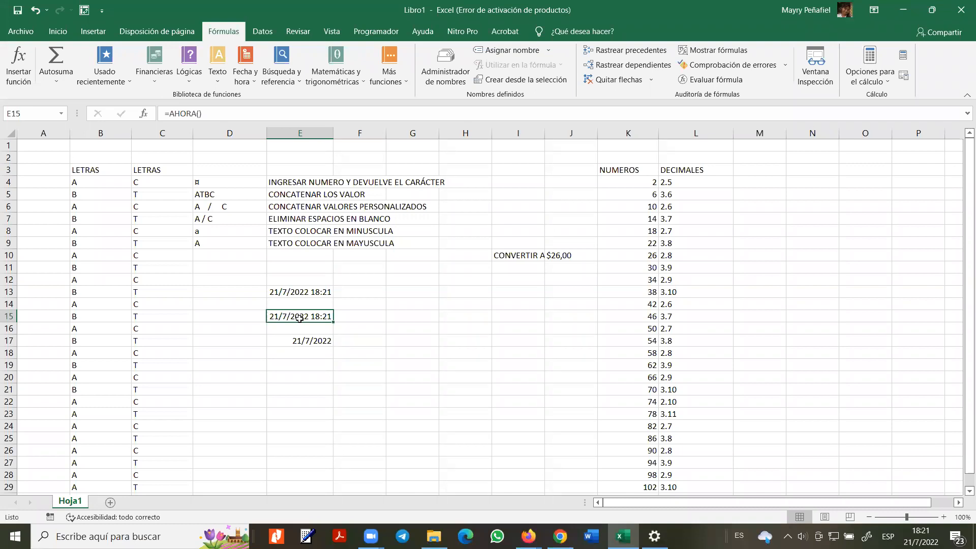
- Add AÑO(1993) to E15's AHORA formula from the Fecha y hora functions
{"action": "left_click", "coordinate": [246, 81]}
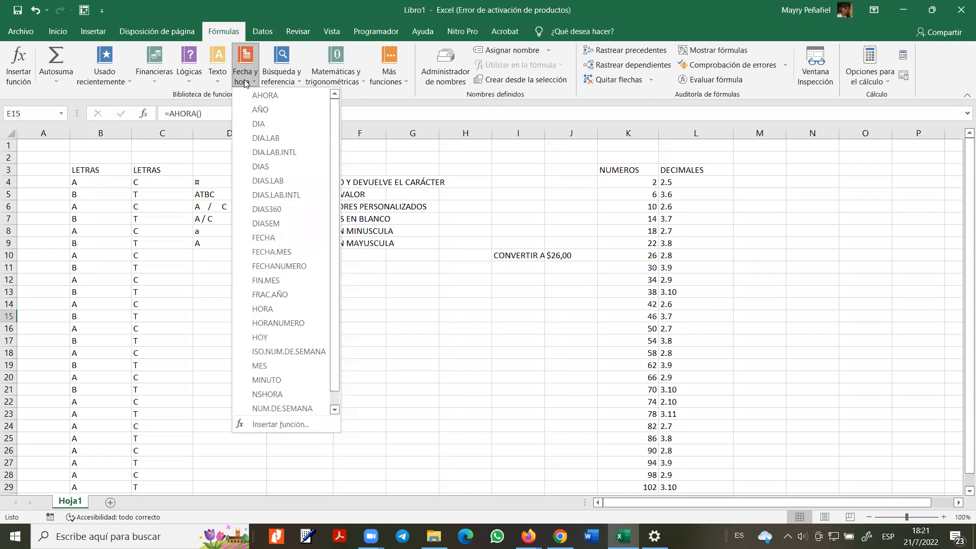
{"action": "left_click", "coordinate": [260, 109]}
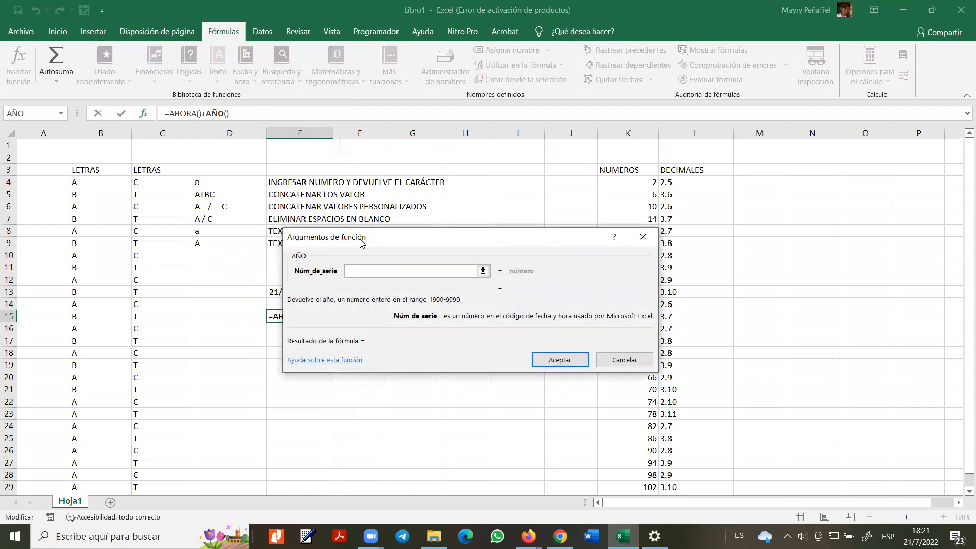
{"action": "left_click_drag", "start_coordinate": [364, 242], "coordinate": [434, 233]}
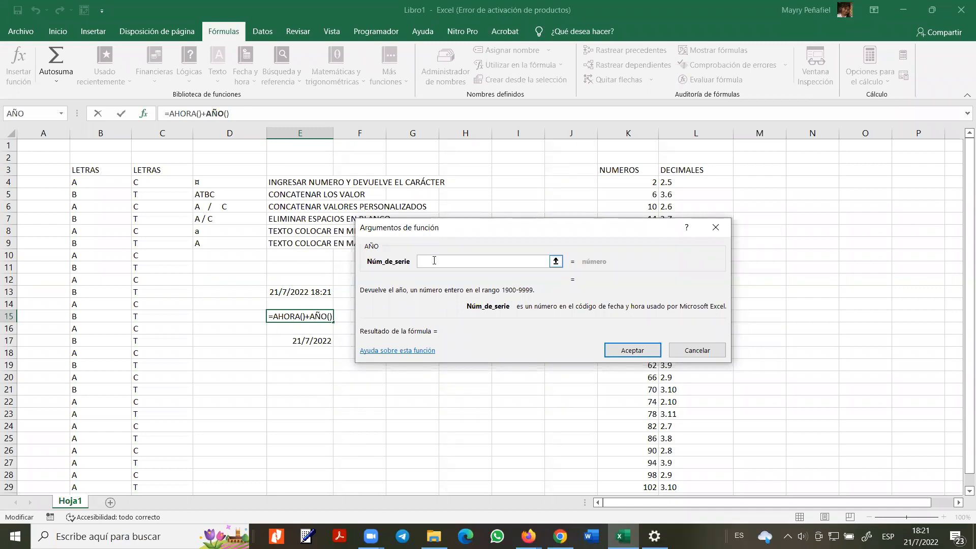
{"action": "type", "text": "1998"}
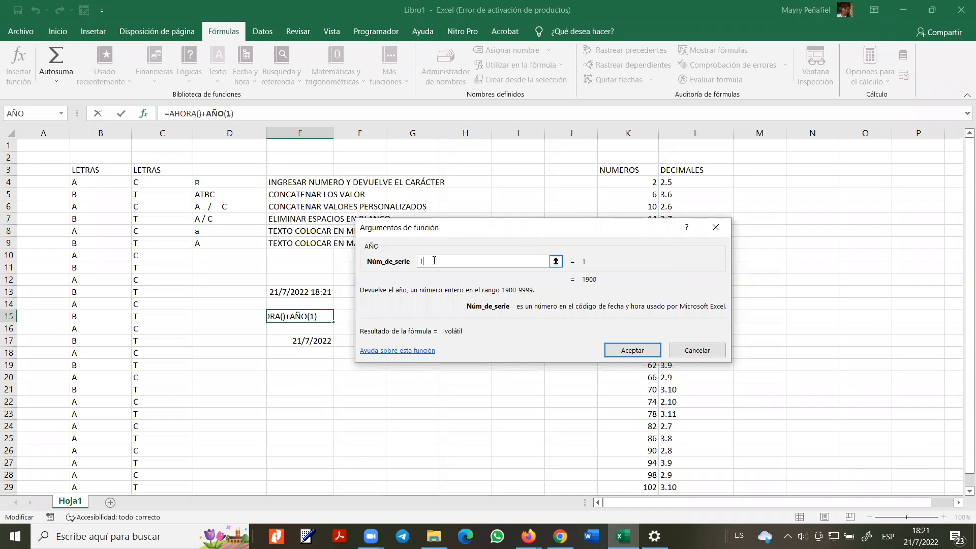
{"action": "key", "text": "BackSpace"}
{"action": "type", "text": "3"}
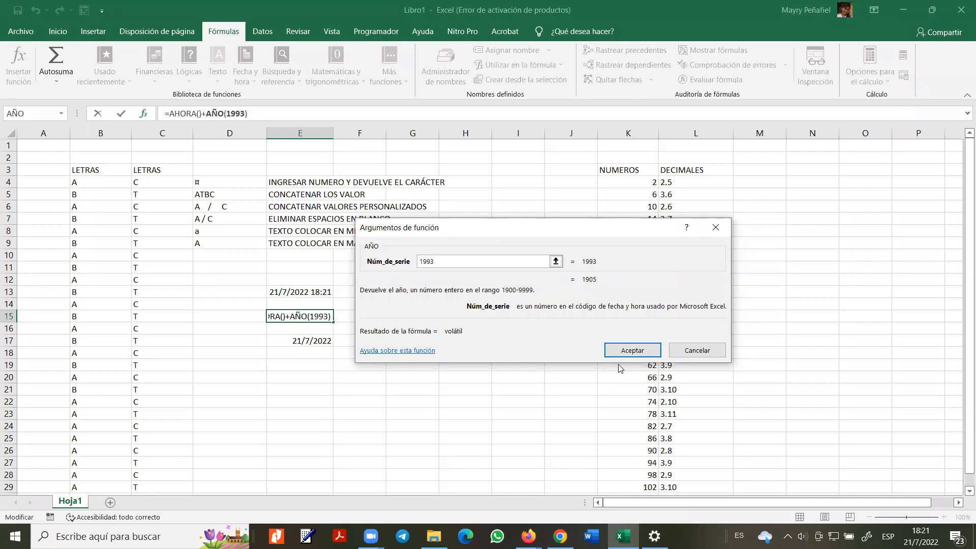
{"action": "left_click", "coordinate": [622, 350]}
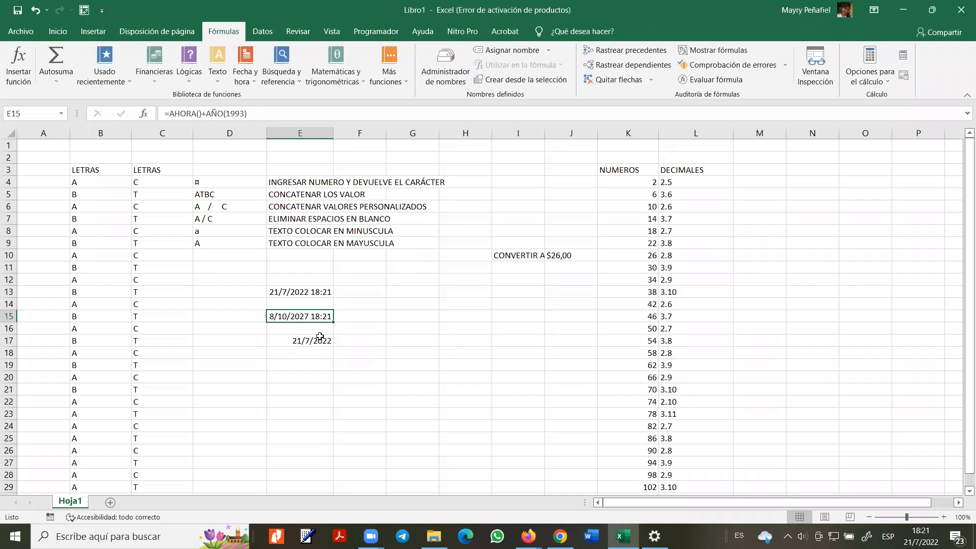
- Edit the AÑO argument to 113 so E15 shows 3/10/2027 18:22
{"action": "double_click", "coordinate": [314, 319]}
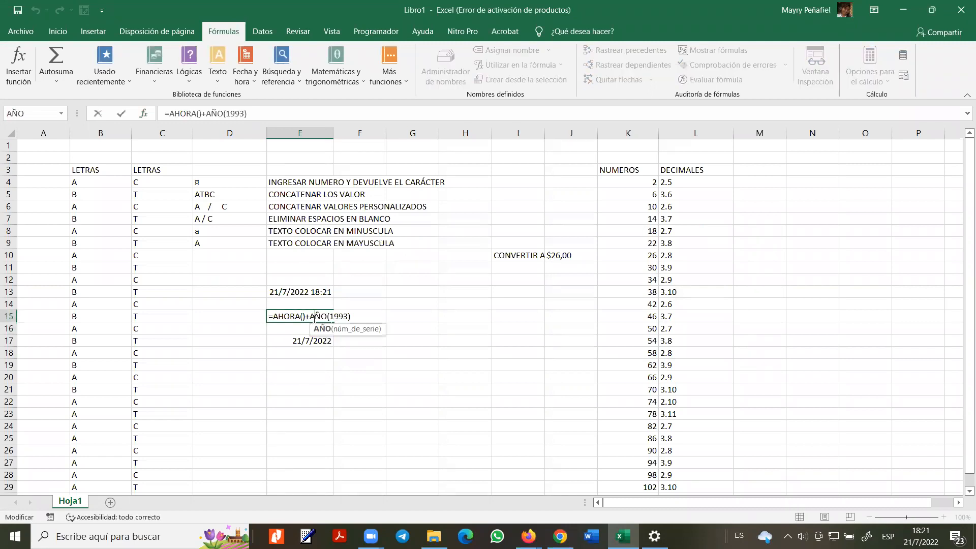
{"action": "left_click", "coordinate": [349, 316]}
{"action": "key", "text": "BackSpace"}
{"action": "key", "text": "BackSpace"}
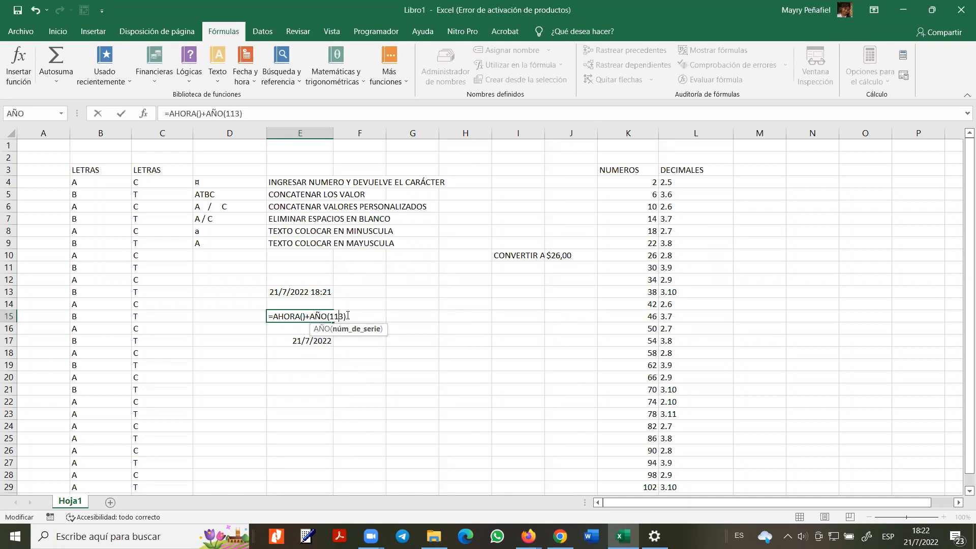
{"action": "key", "text": "Return"}
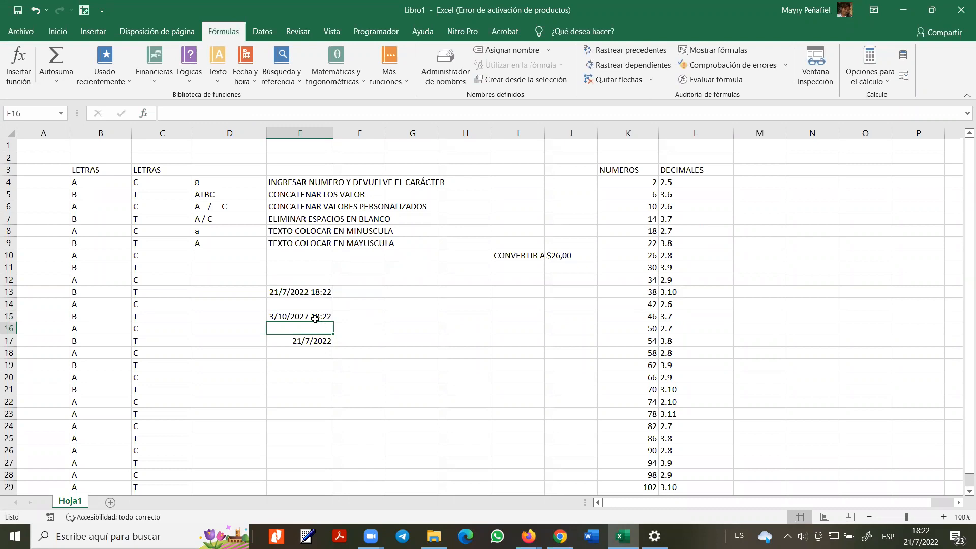
{"action": "left_click", "coordinate": [314, 318]}
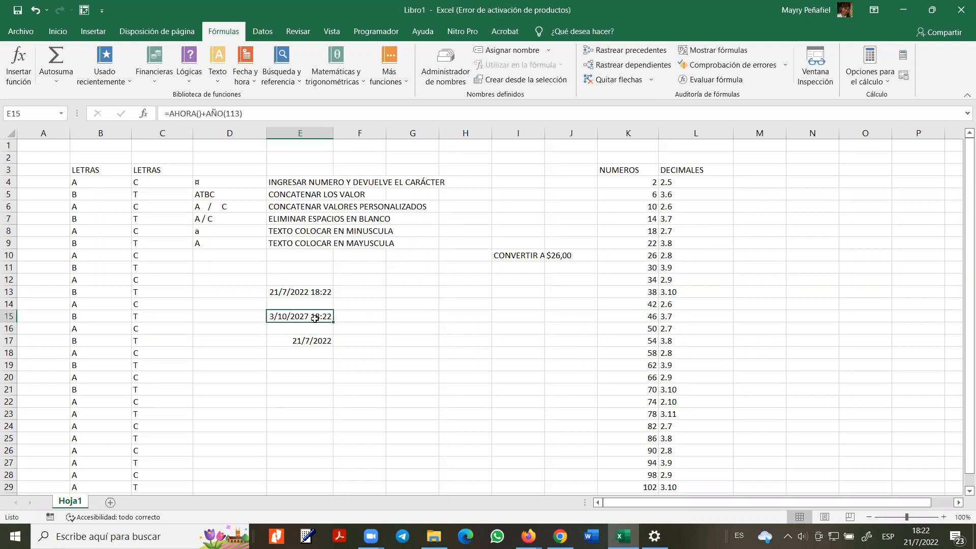
- Reopen the AÑO arguments for E15's formula and close them unchanged
{"action": "left_click", "coordinate": [253, 83]}
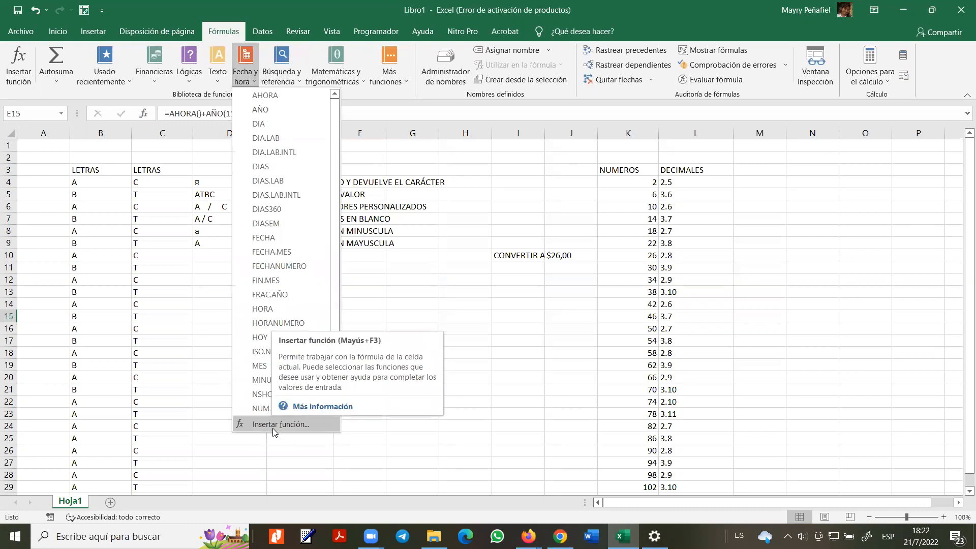
{"action": "left_click", "coordinate": [273, 424]}
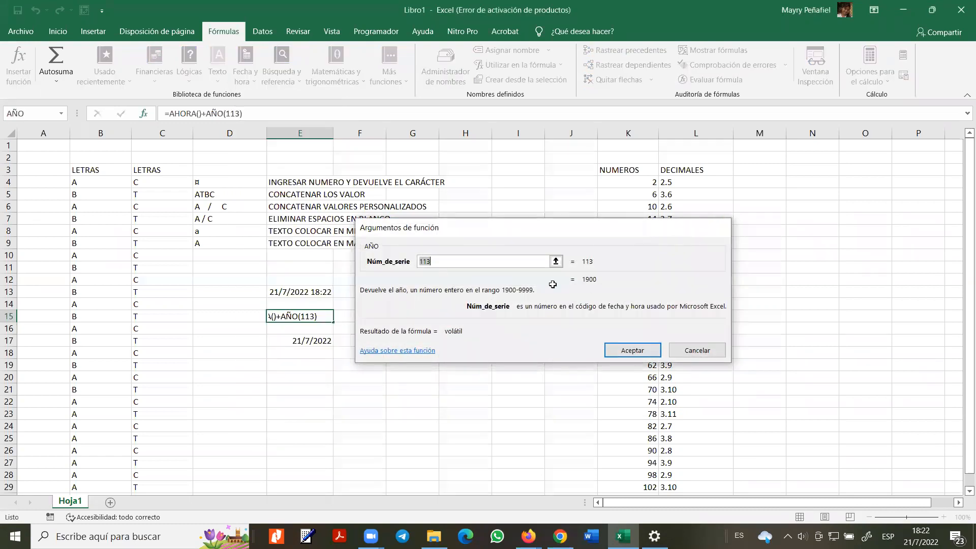
{"action": "key", "text": "Return"}
- Insert the DIA function into E20 from the function browser, referencing K7
{"action": "left_click", "coordinate": [305, 377]}
{"action": "left_click", "coordinate": [248, 79]}
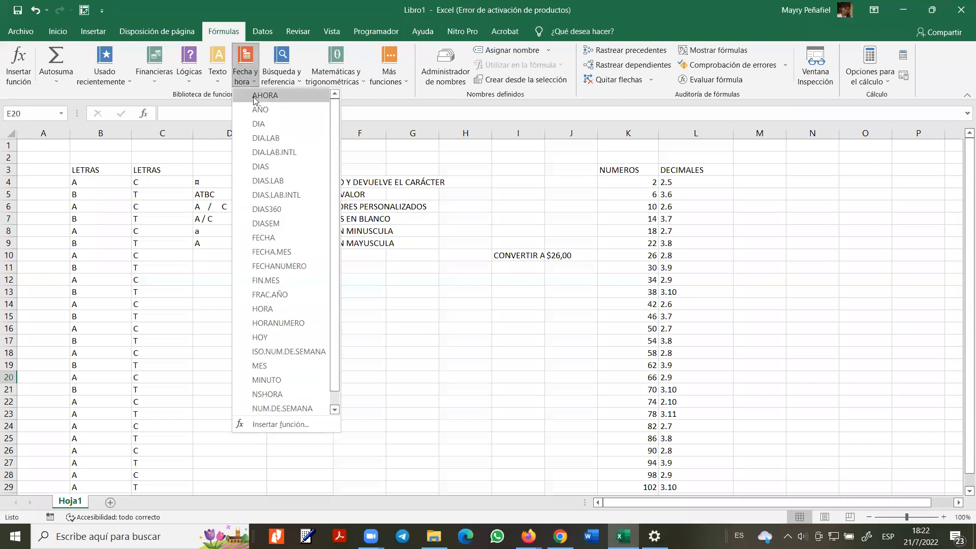
{"action": "left_click", "coordinate": [290, 424]}
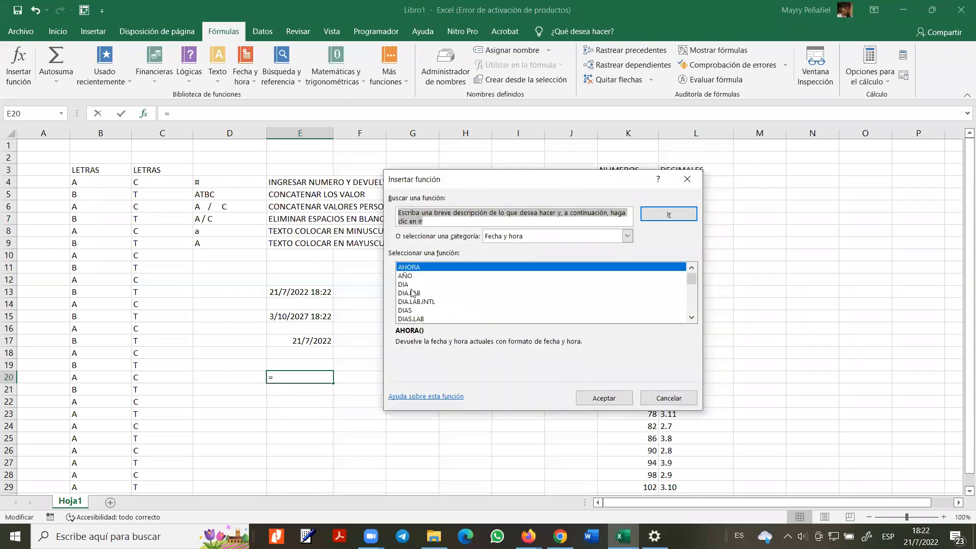
{"action": "left_click", "coordinate": [405, 285]}
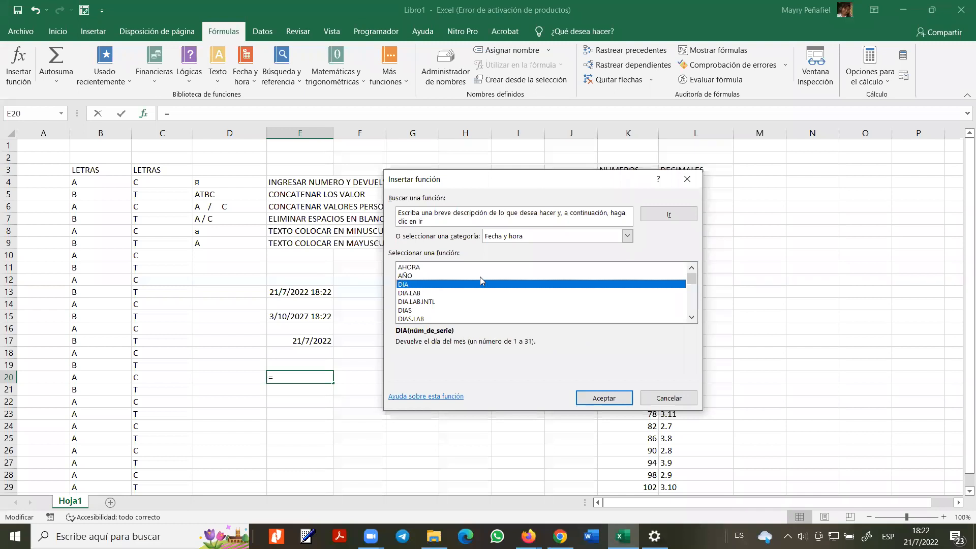
{"action": "double_click", "coordinate": [492, 283]}
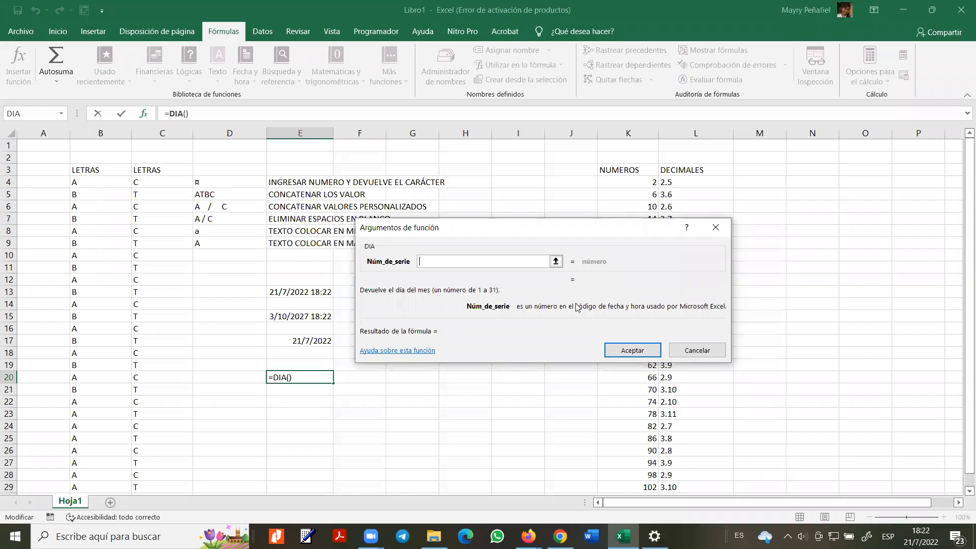
{"action": "left_click", "coordinate": [638, 349]}
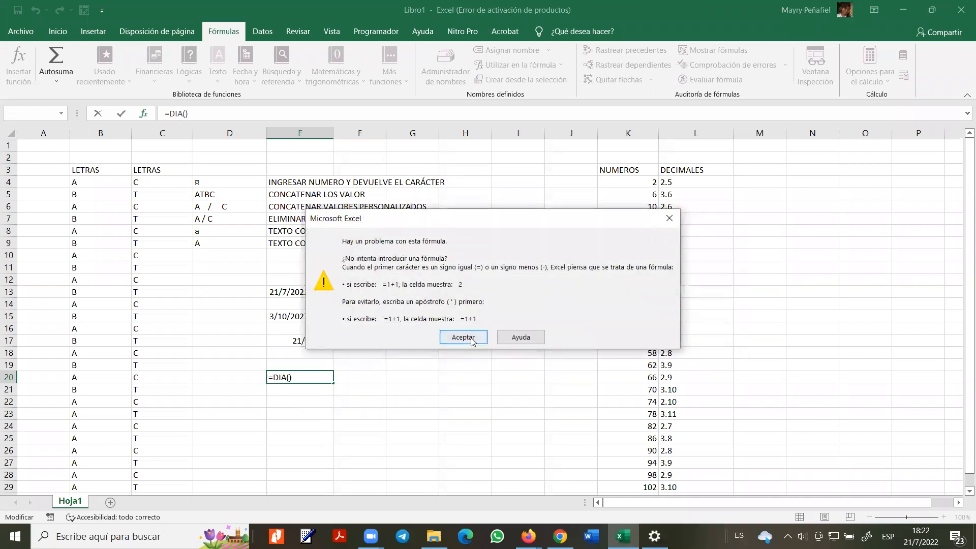
{"action": "left_click", "coordinate": [472, 341]}
{"action": "key", "text": "Return"}
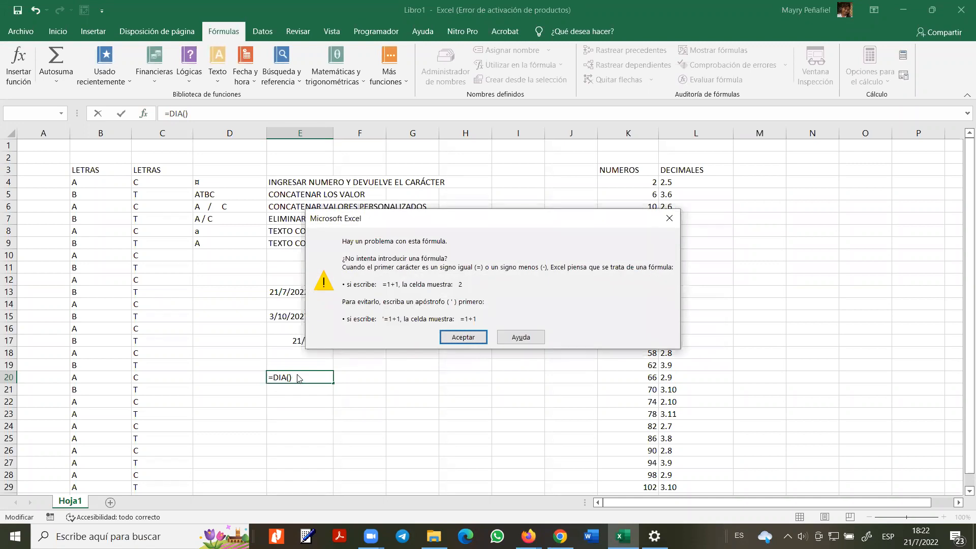
{"action": "left_click", "coordinate": [463, 337]}
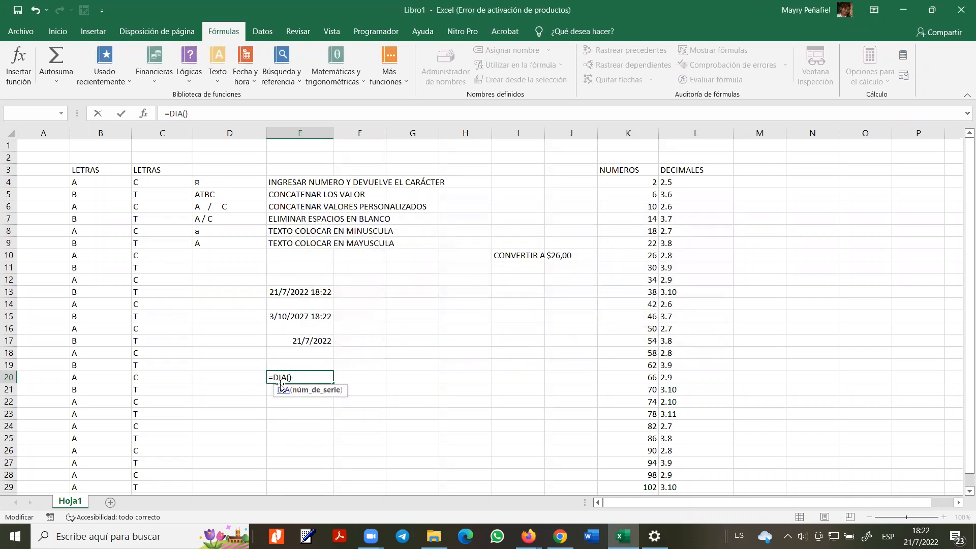
{"action": "type", "text": "K7"}
{"action": "key", "text": "Return"}
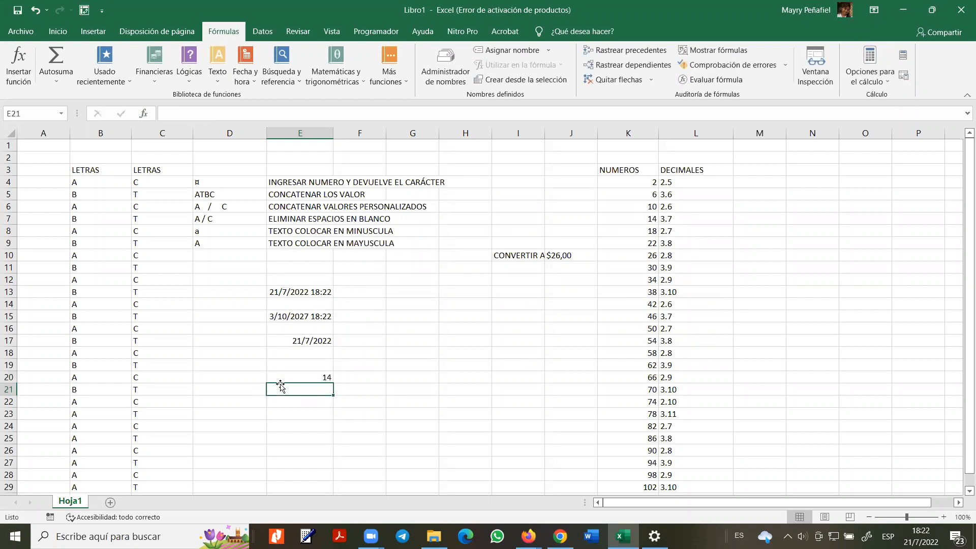
{"action": "left_click", "coordinate": [285, 377]}
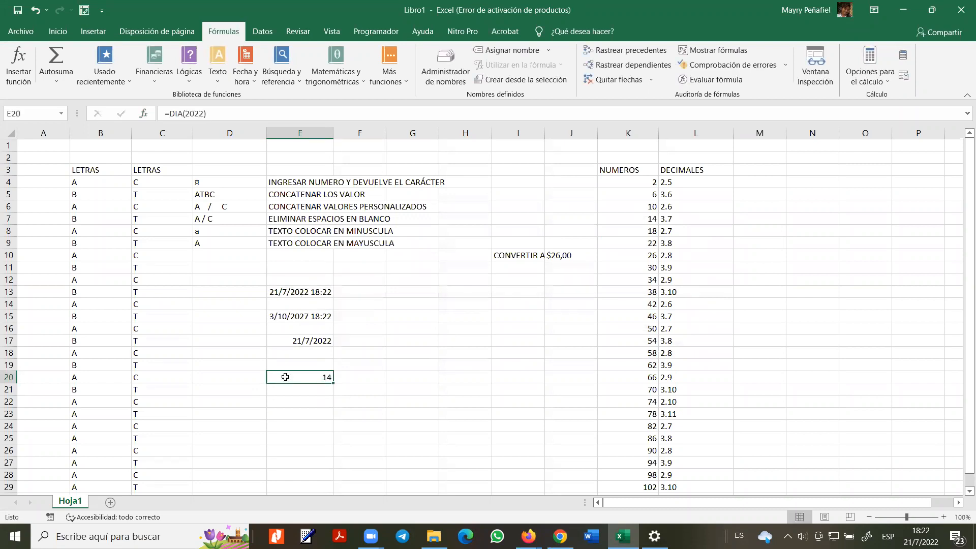
- Reopen the DIA arguments and confirm them, leaving 14 in E20
{"action": "left_click", "coordinate": [246, 73]}
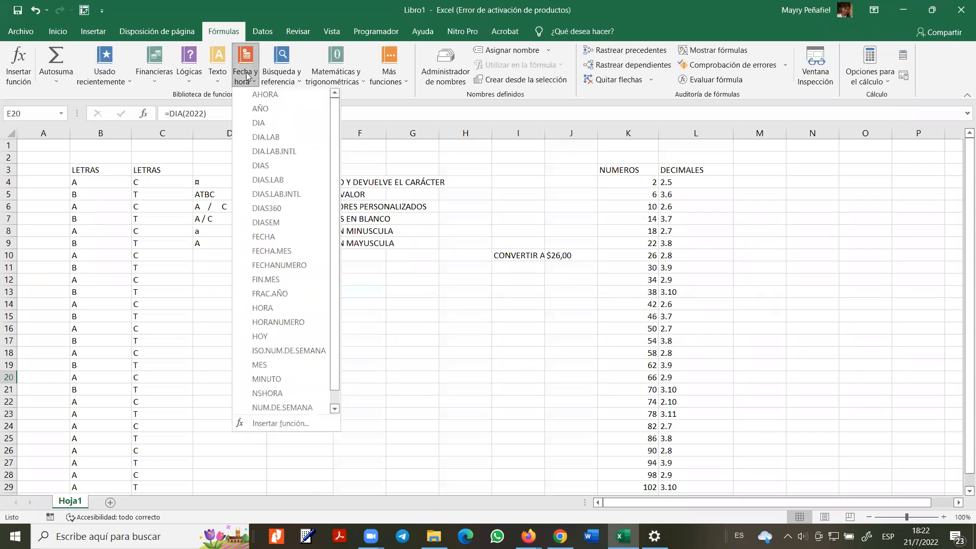
{"action": "left_click", "coordinate": [297, 423]}
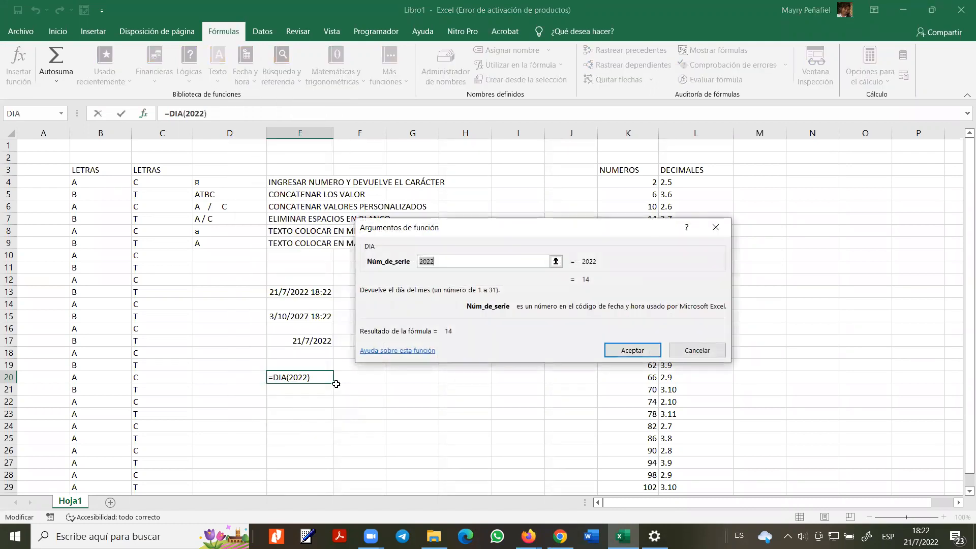
{"action": "key", "text": "Return"}
{"action": "left_click", "coordinate": [277, 391]}
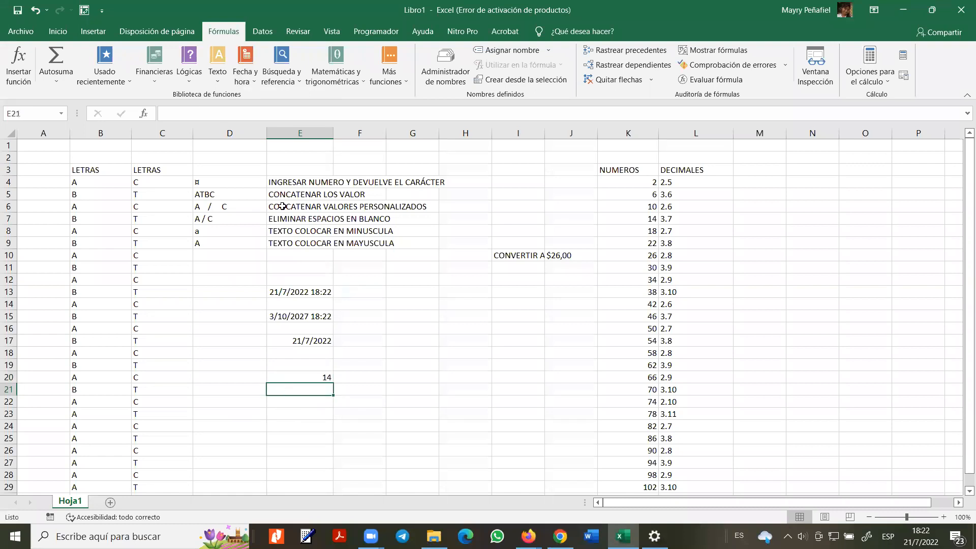
{"action": "left_click", "coordinate": [248, 74]}
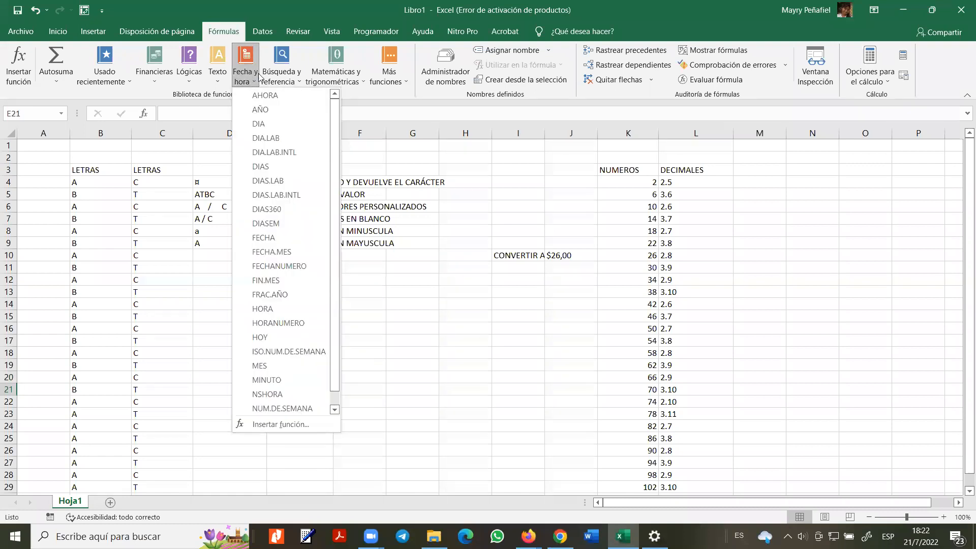
- Browse the date functions in Insertar función and choose DIAS360 for E21
{"action": "left_click", "coordinate": [299, 425]}
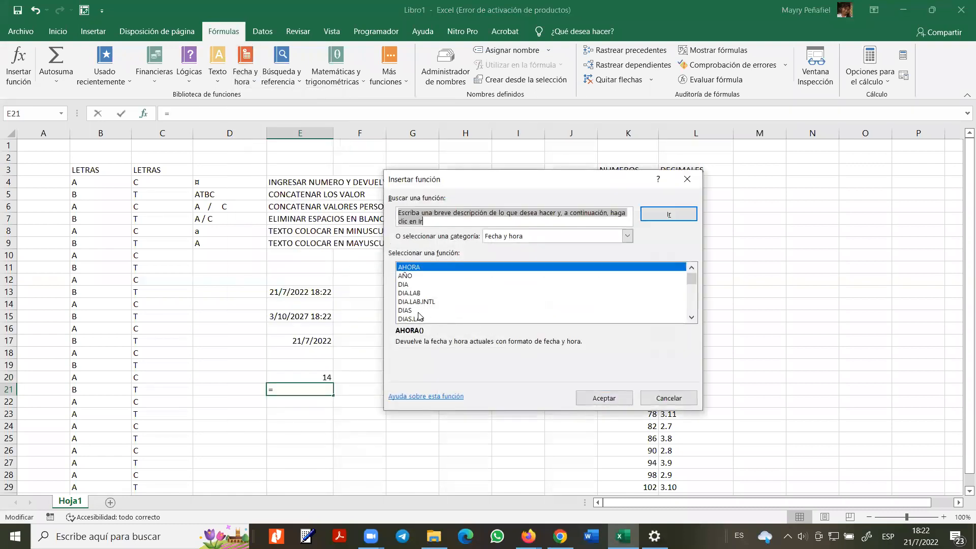
{"action": "left_click", "coordinate": [418, 311]}
{"action": "left_click", "coordinate": [418, 318]}
{"action": "scroll", "coordinate": [419, 315], "scroll_direction": "down", "scroll_amount": 2}
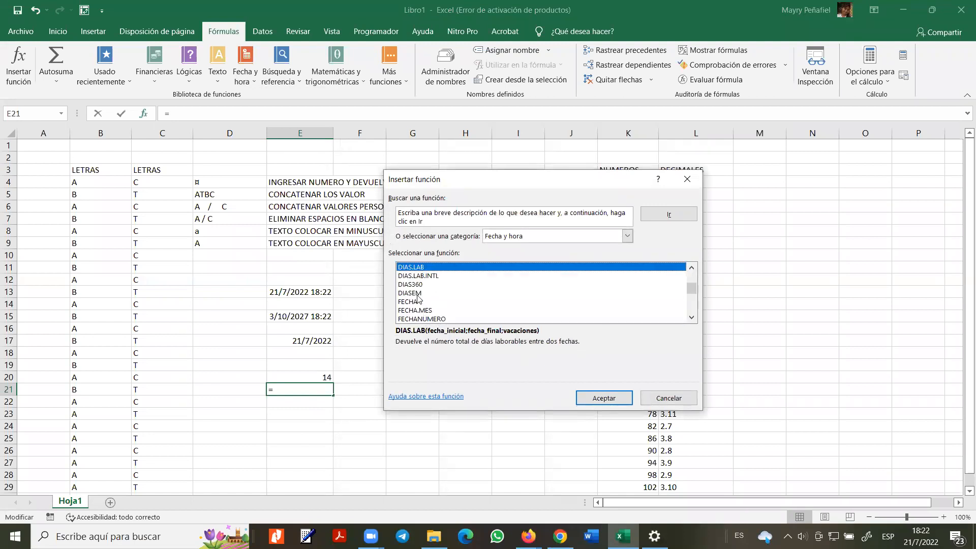
{"action": "left_click", "coordinate": [418, 293]}
{"action": "left_click", "coordinate": [416, 285]}
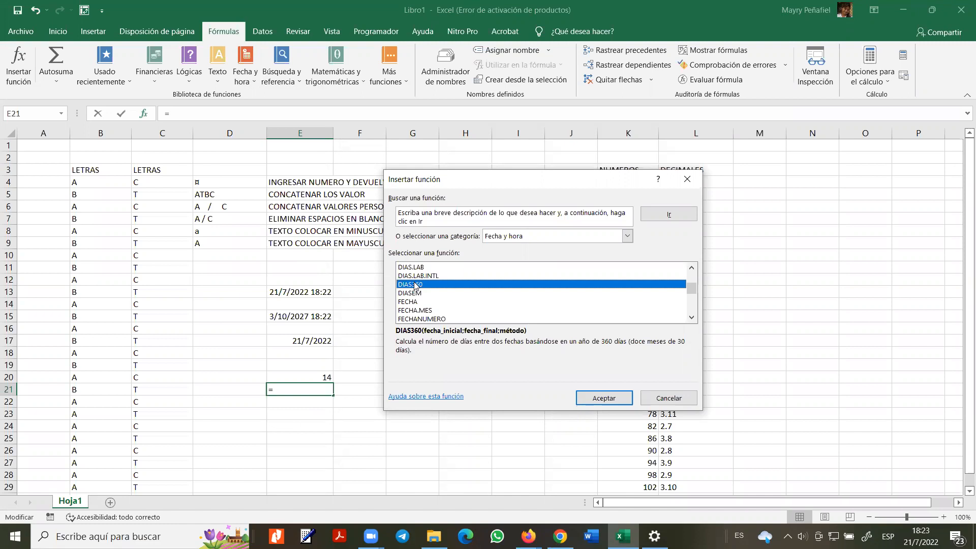
{"action": "left_click", "coordinate": [602, 398]}
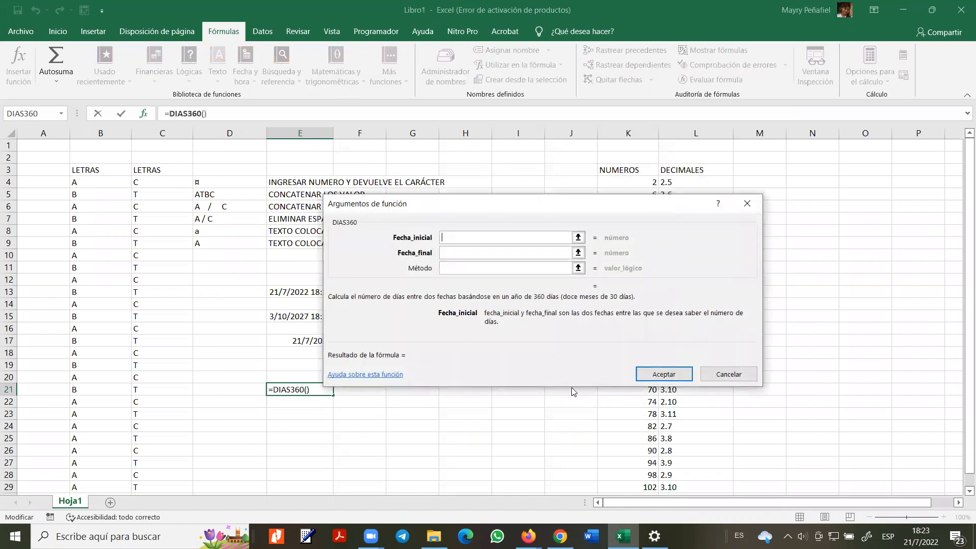
- Set DIAS360's Fecha_inicial to E13 and Fecha_final to E15, giving 1872
{"action": "left_click", "coordinate": [578, 237]}
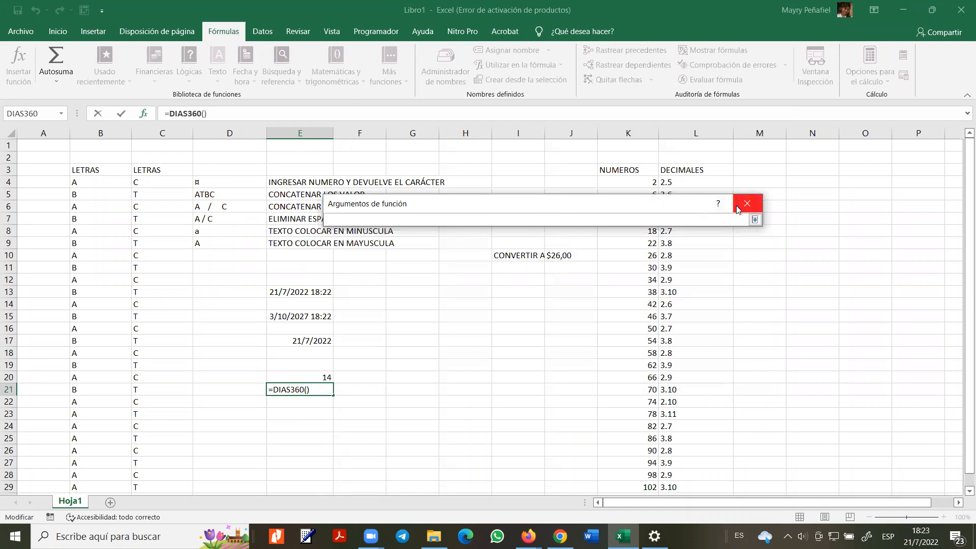
{"action": "left_click", "coordinate": [754, 219]}
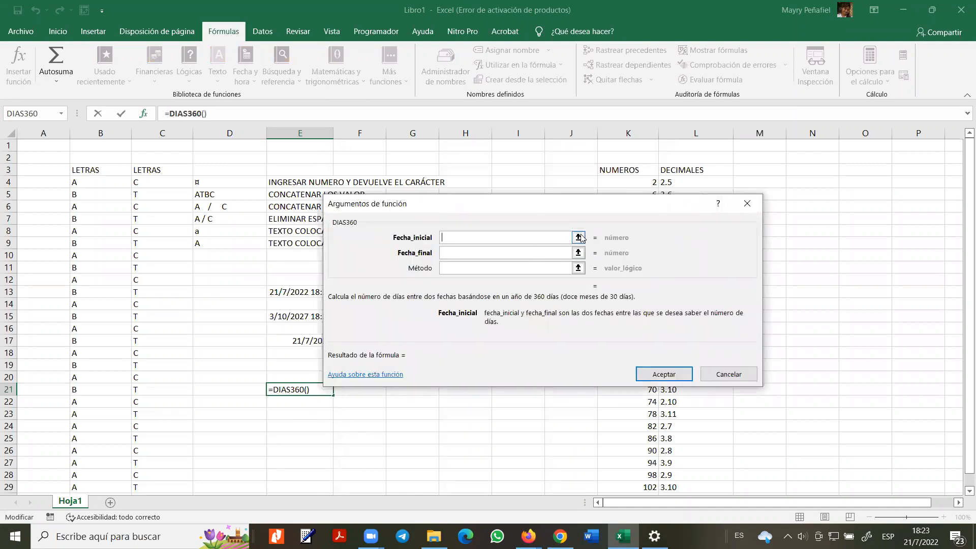
{"action": "left_click_drag", "start_coordinate": [483, 206], "coordinate": [578, 209]}
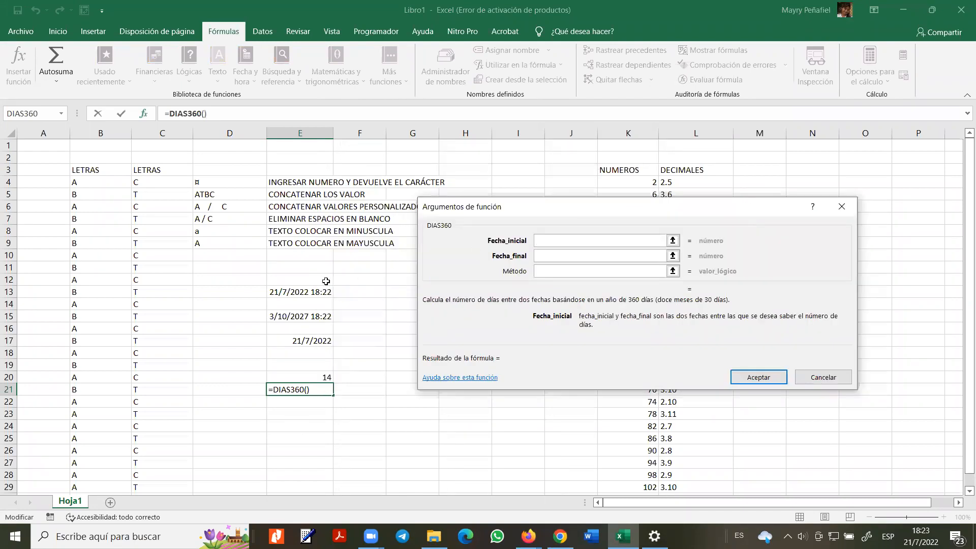
{"action": "left_click", "coordinate": [304, 292]}
{"action": "left_click", "coordinate": [634, 254]}
{"action": "left_click", "coordinate": [312, 317]}
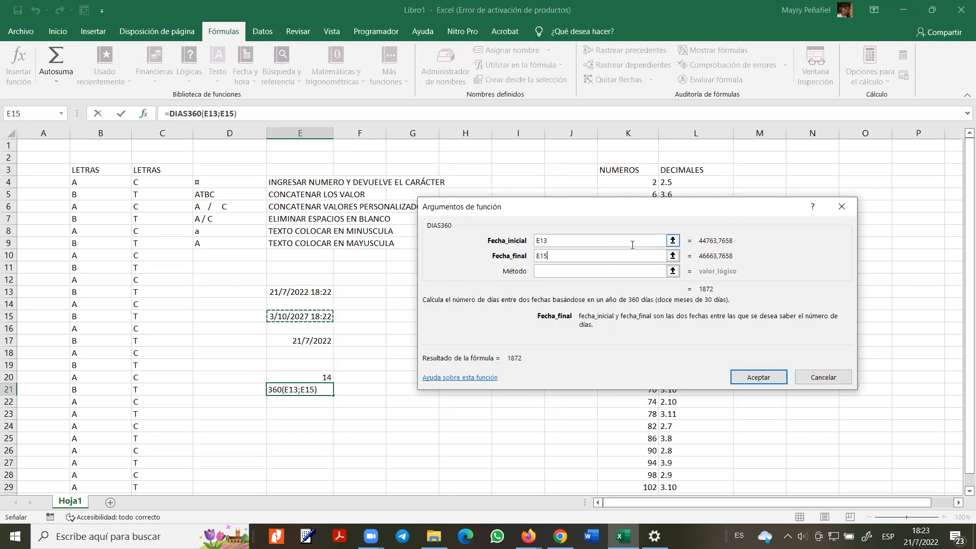
{"action": "left_click", "coordinate": [743, 382]}
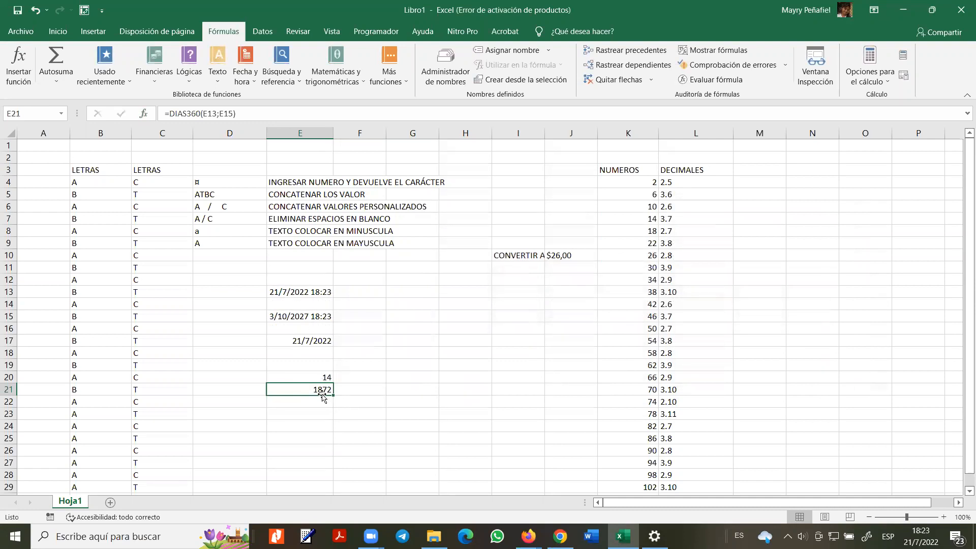
- Type 'DIAS CALCULAR CUANTOS DIAS TIENE ENTRE FECHAS' into F21, replacing an initial 'VERIFICA'
{"action": "left_click", "coordinate": [381, 389]}
{"action": "type", "text": "DIAS "}
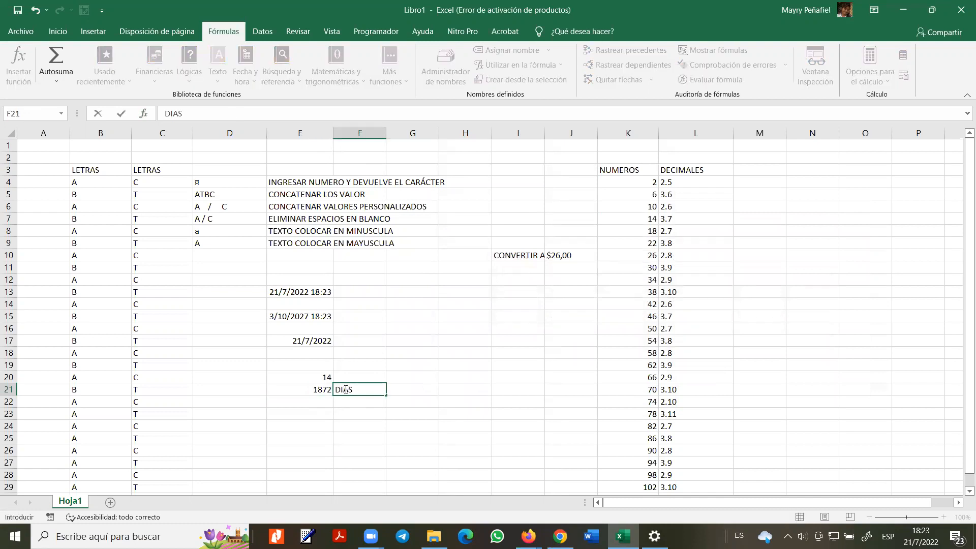
{"action": "type", "text": "CALCULAR CUAN"}
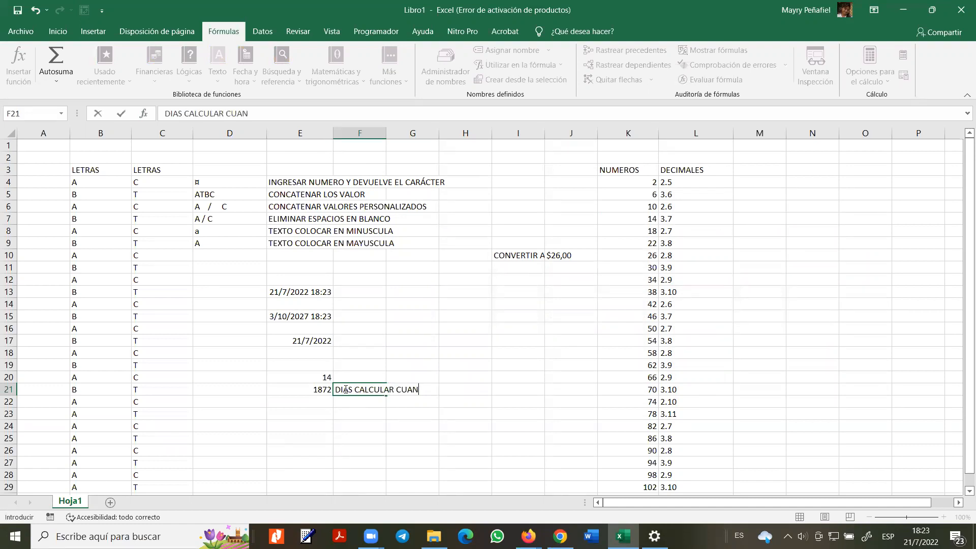
{"action": "type", "text": "TOS DIAS TIENE ENTRE FECHAS"}
{"action": "key", "text": "Return"}
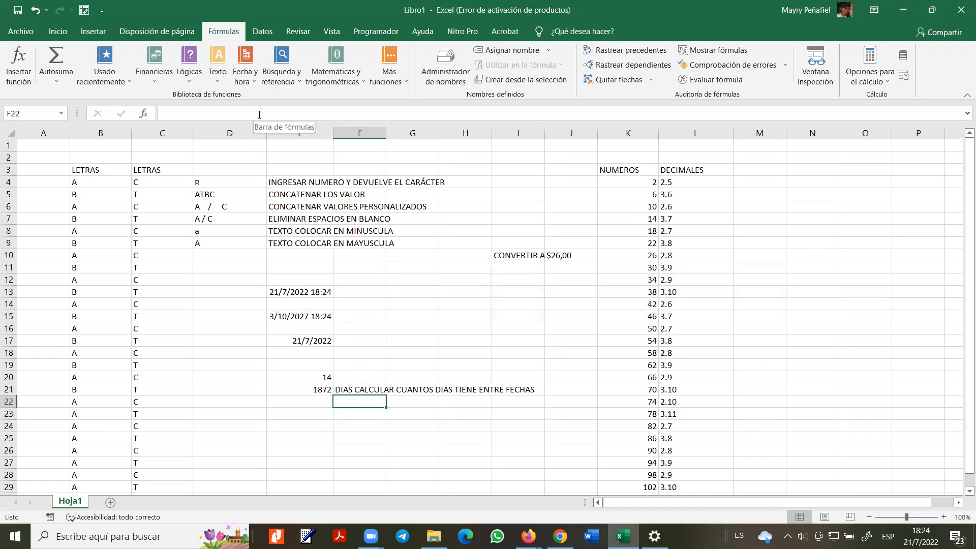
{"action": "left_click", "coordinate": [294, 82]}
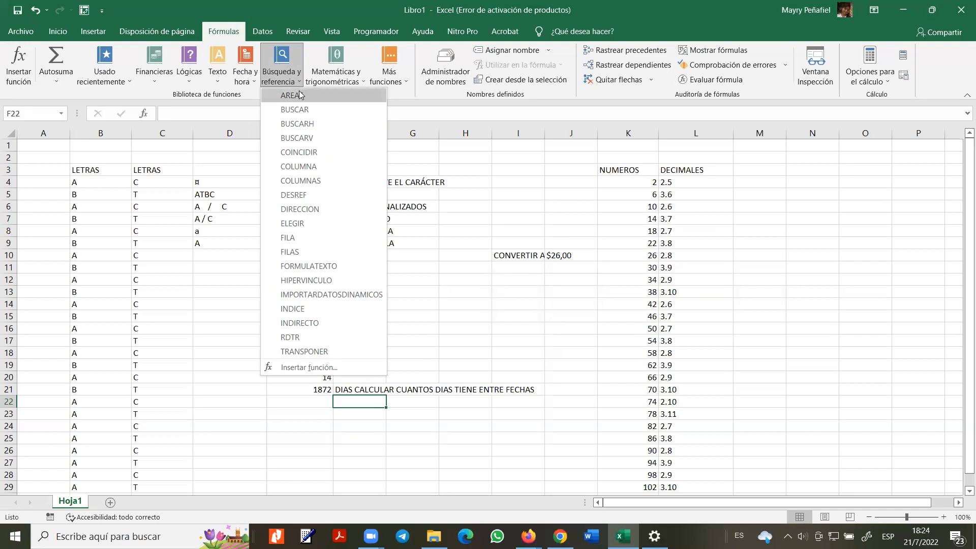
- Insert BUSCAR into F22 using its value-and-array form
{"action": "left_click", "coordinate": [295, 109]}
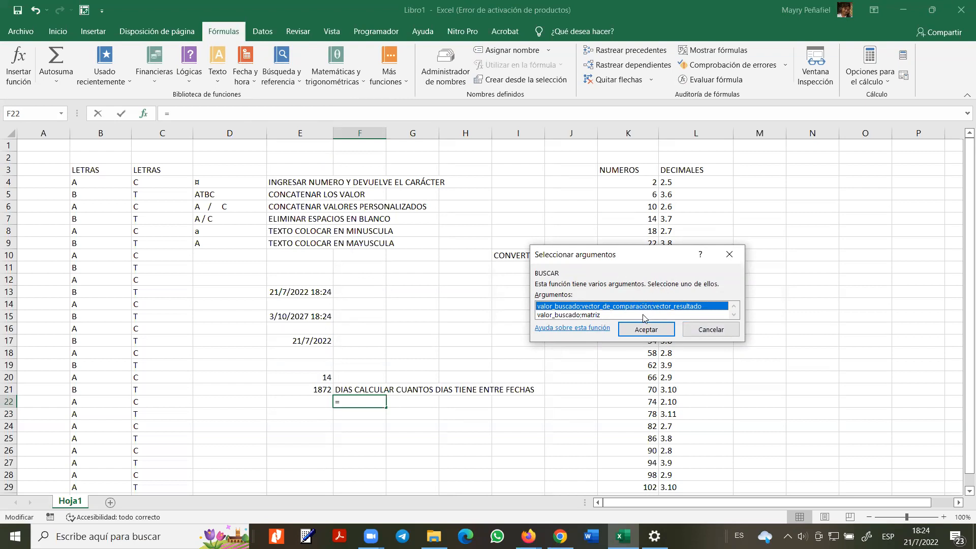
{"action": "left_click", "coordinate": [596, 315]}
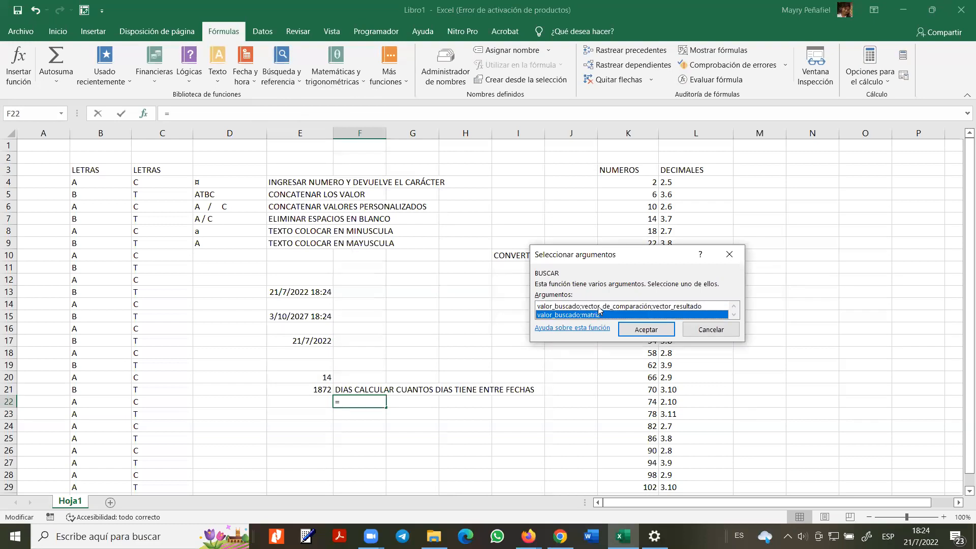
{"action": "left_click", "coordinate": [599, 307]}
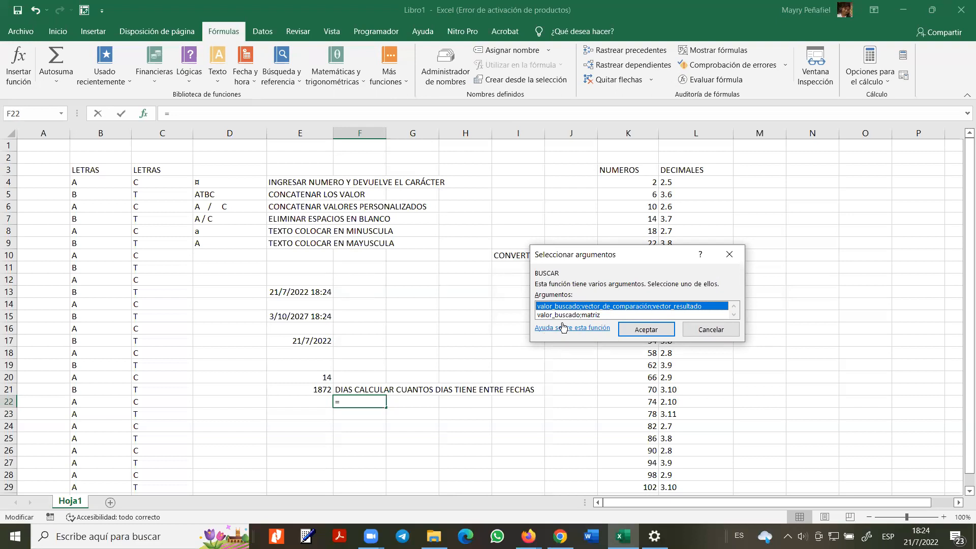
{"action": "left_click", "coordinate": [577, 316]}
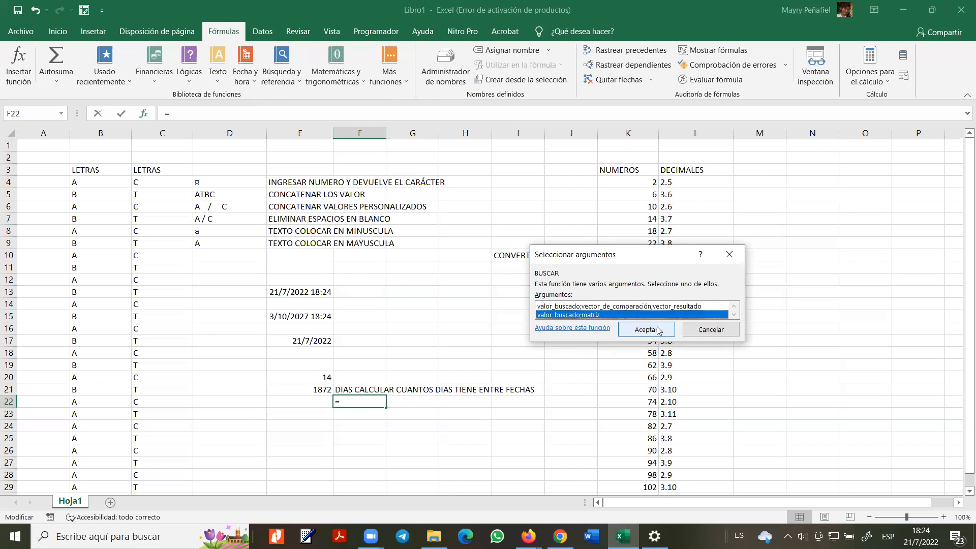
{"action": "left_click", "coordinate": [667, 325]}
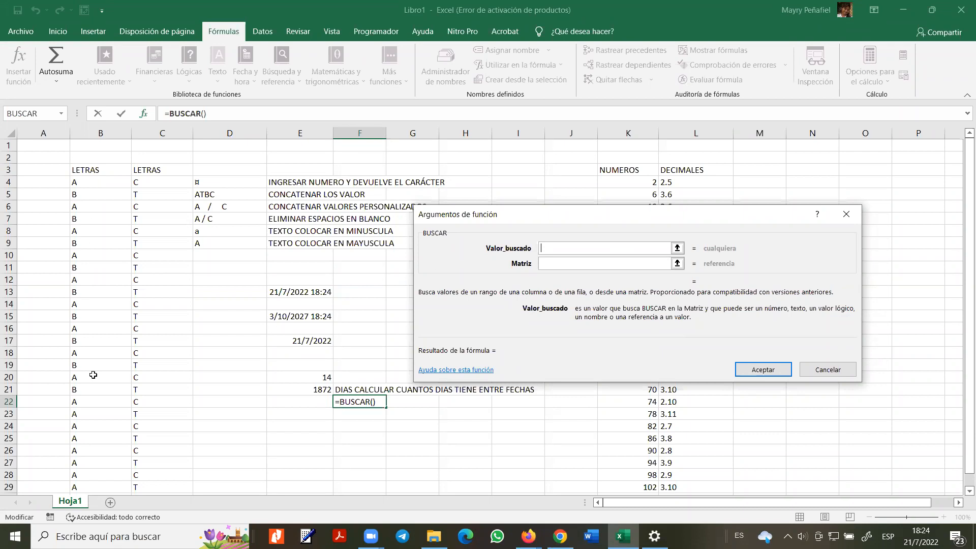
- Set lookup value C9 and array B3:C29, so F22 returns T
{"action": "left_click", "coordinate": [133, 244]}
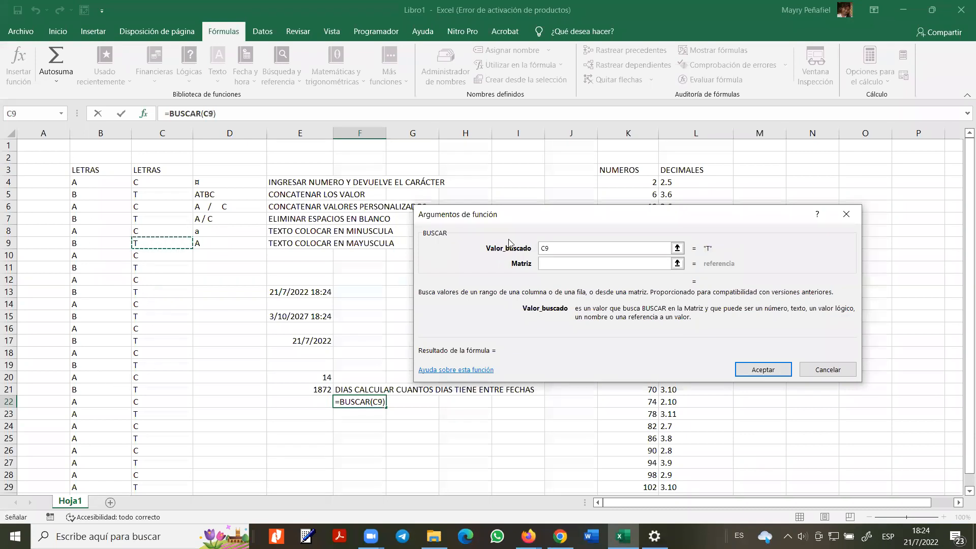
{"action": "left_click", "coordinate": [565, 263]}
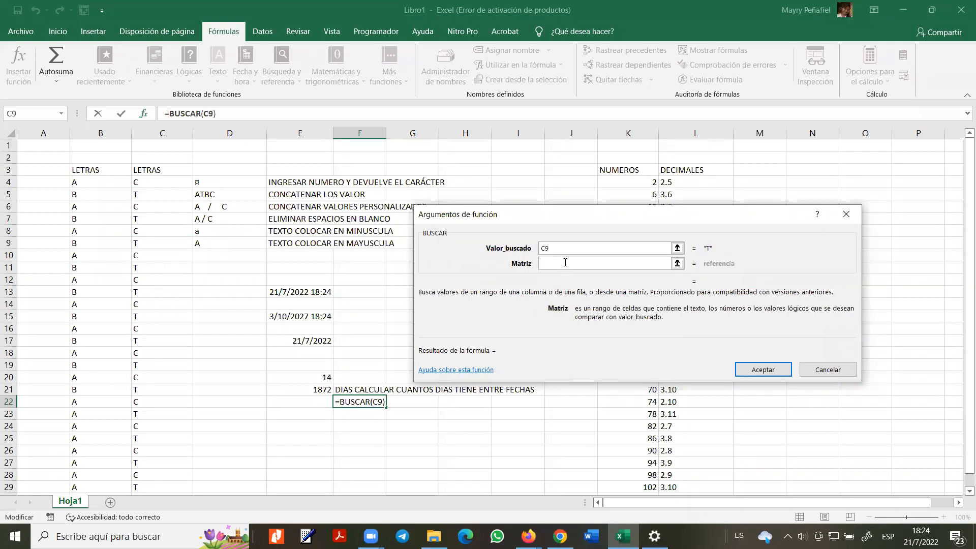
{"action": "left_click", "coordinate": [564, 251]}
{"action": "left_click_drag", "start_coordinate": [105, 170], "coordinate": [146, 265]}
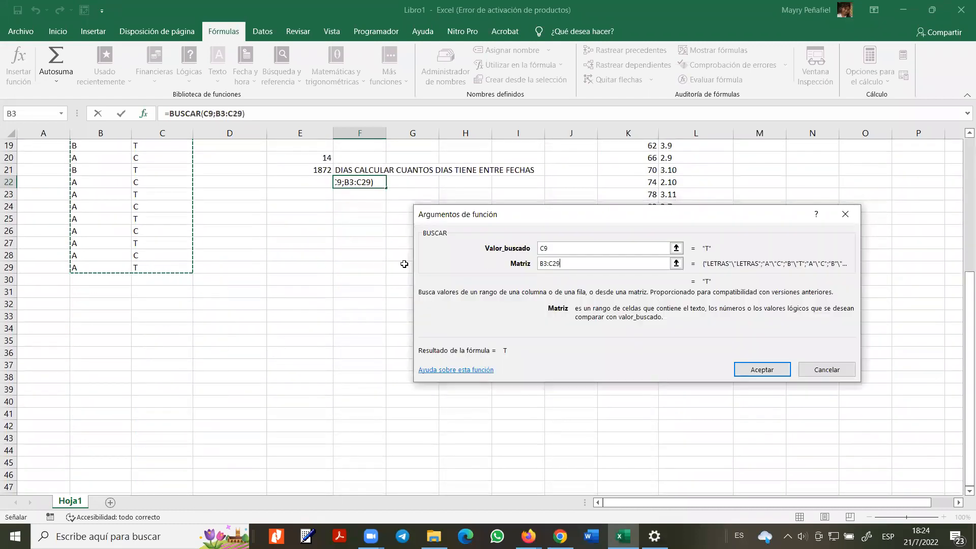
{"action": "left_click", "coordinate": [764, 371]}
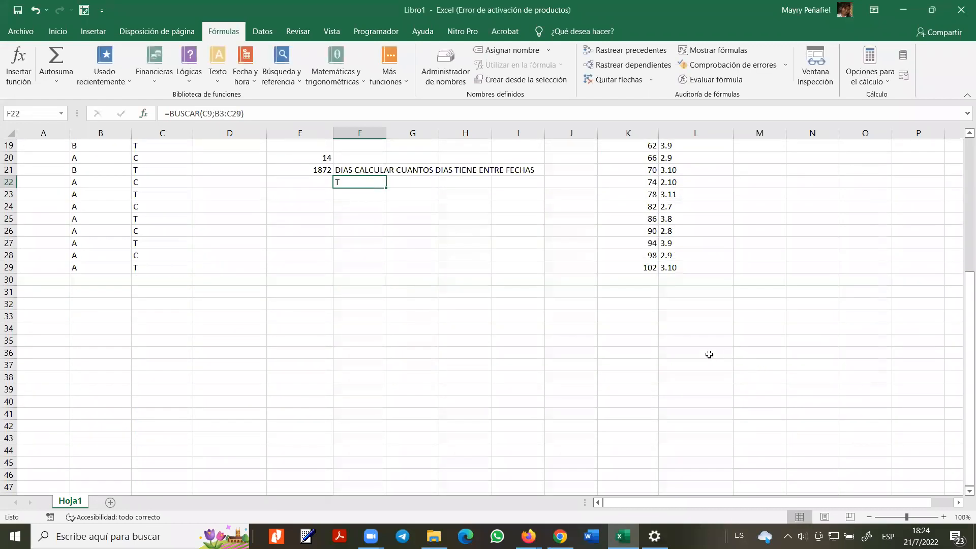
{"action": "scroll", "coordinate": [408, 326], "scroll_direction": "up", "scroll_amount": 6}
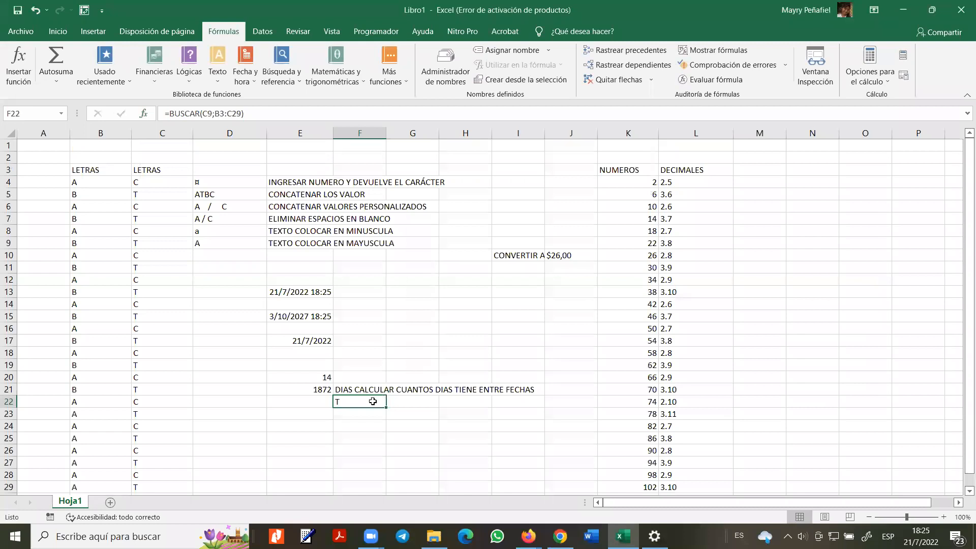
- Start a BUSCARH formula in F23 from the =BUS suggestions
{"action": "left_click", "coordinate": [365, 417]}
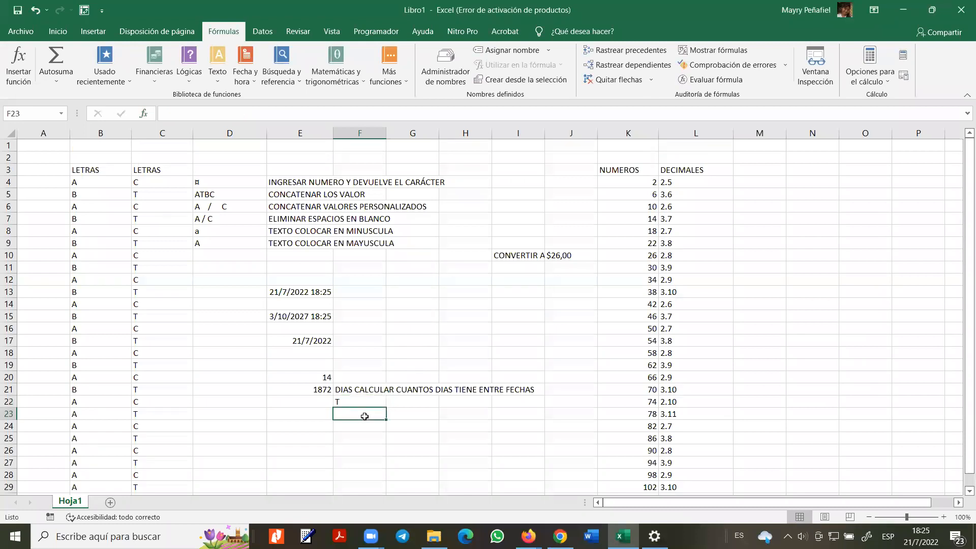
{"action": "type", "text": "=BUS"}
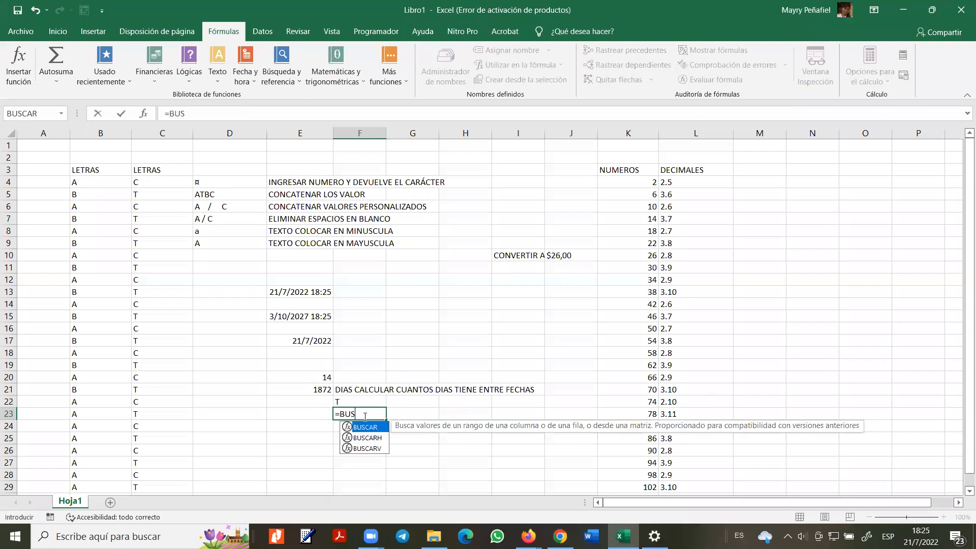
{"action": "left_click", "coordinate": [369, 440]}
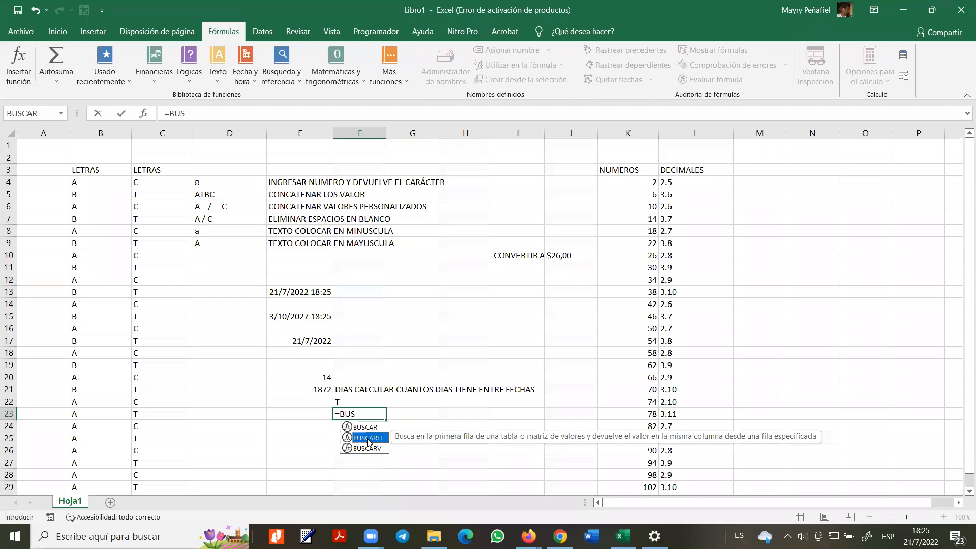
{"action": "double_click", "coordinate": [367, 439]}
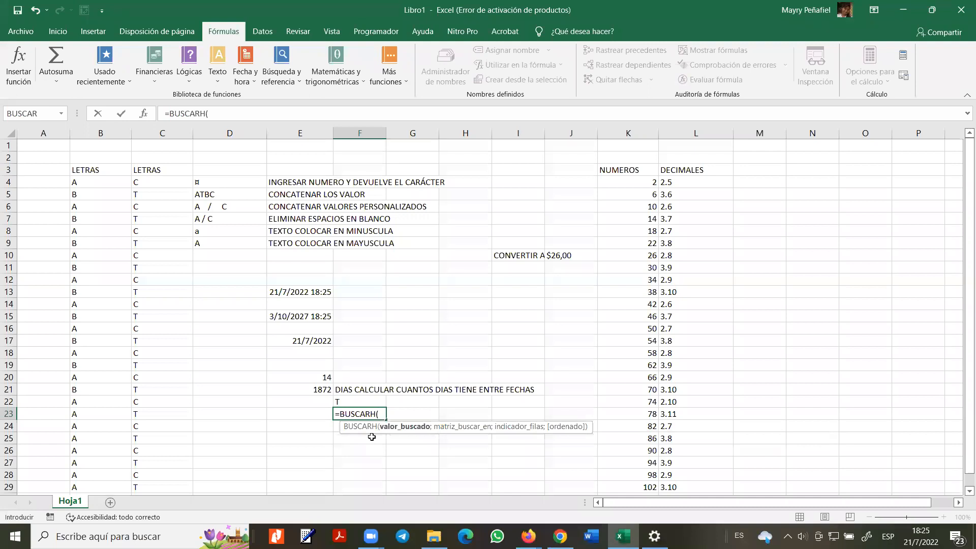
- Complete =BUSCARH(A;B4:B29;B3;VERDADERO) in F23, which returns #¿NOMBRE?
{"action": "type", "text": "A"}
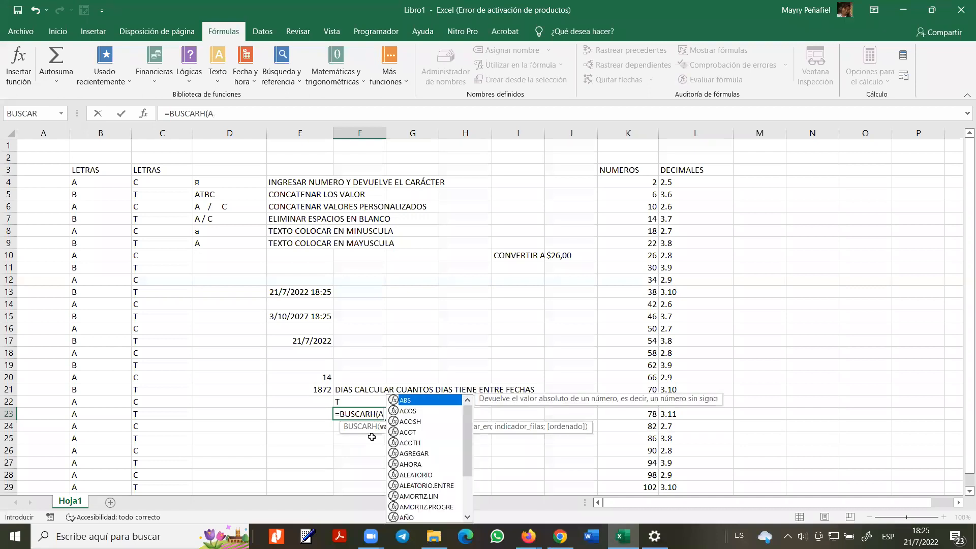
{"action": "type", "text": ";"}
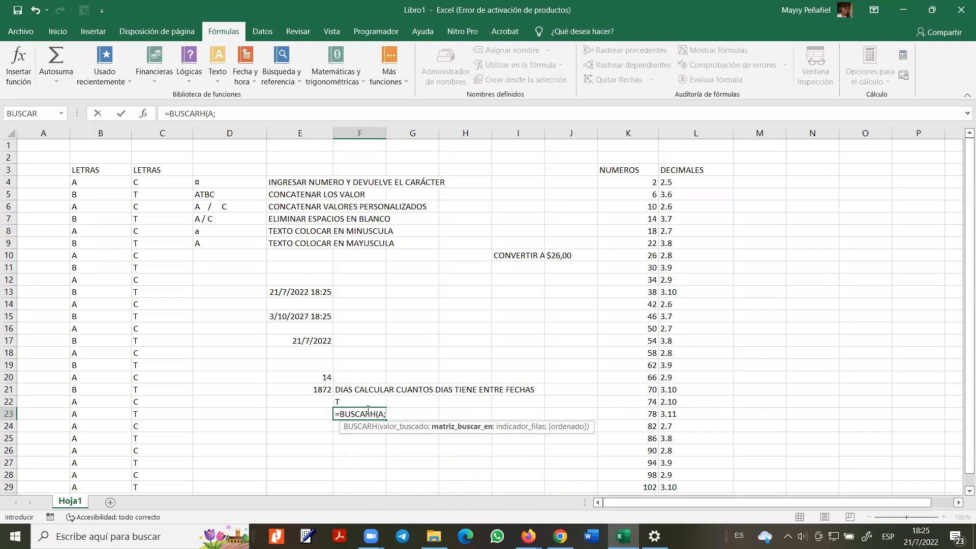
{"action": "left_click_drag", "start_coordinate": [104, 184], "coordinate": [89, 484]}
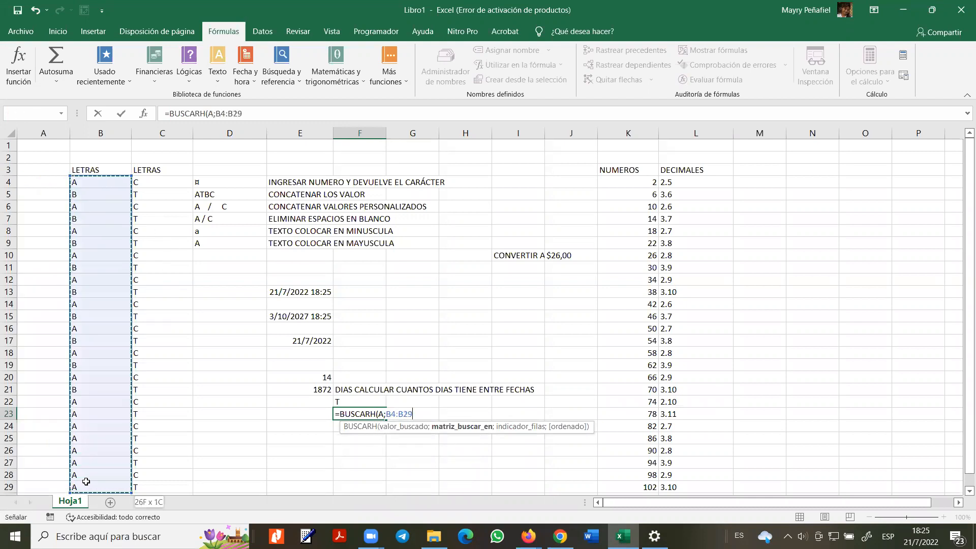
{"action": "type", "text": ";"}
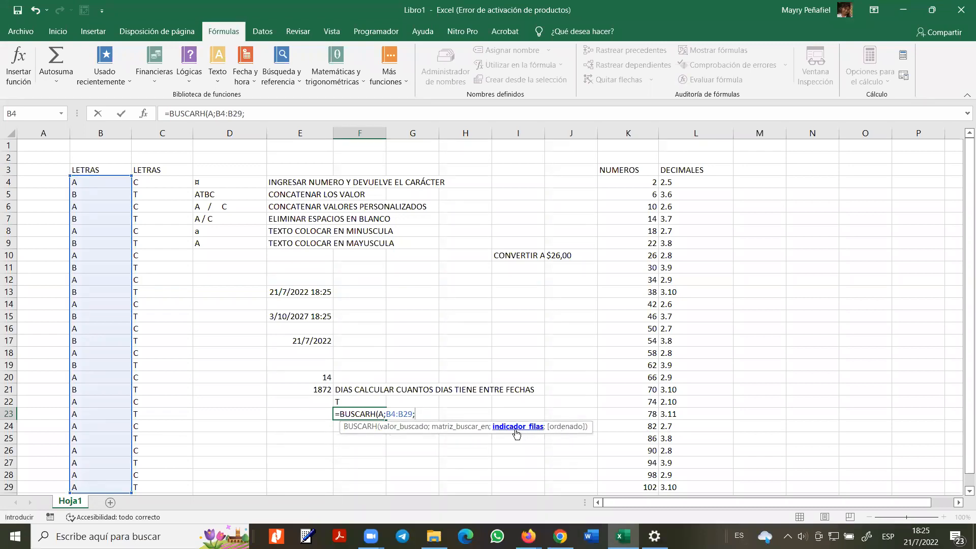
{"action": "left_click", "coordinate": [92, 170]}
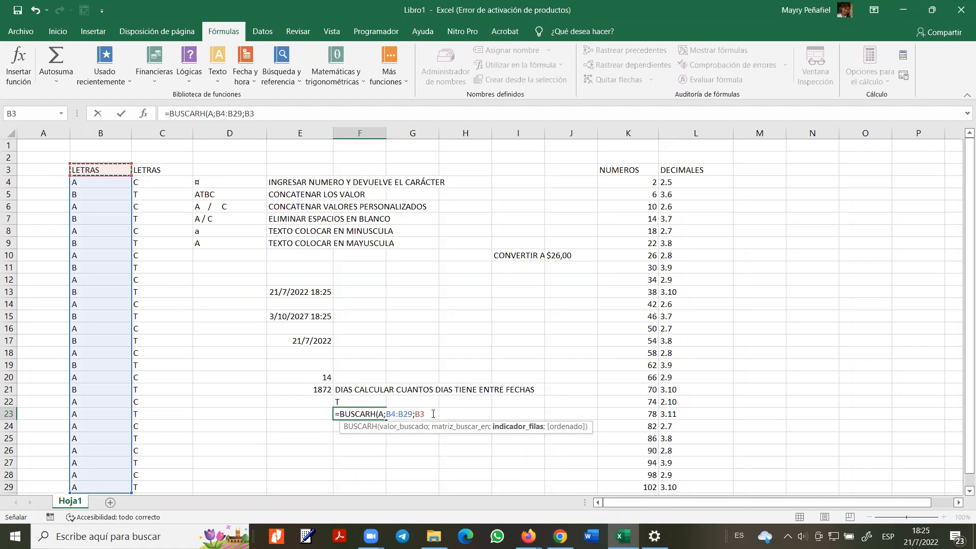
{"action": "type", "text": ";"}
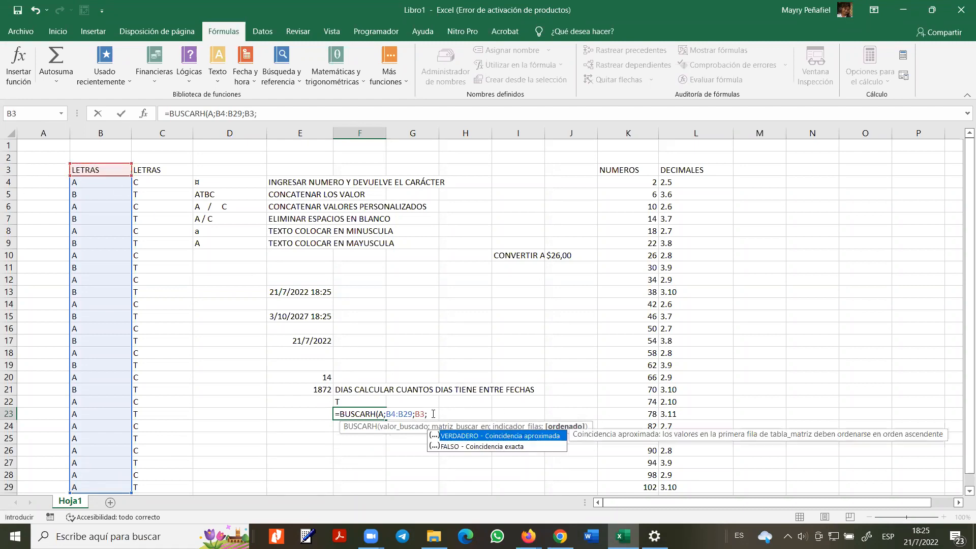
{"action": "left_click", "coordinate": [497, 437]}
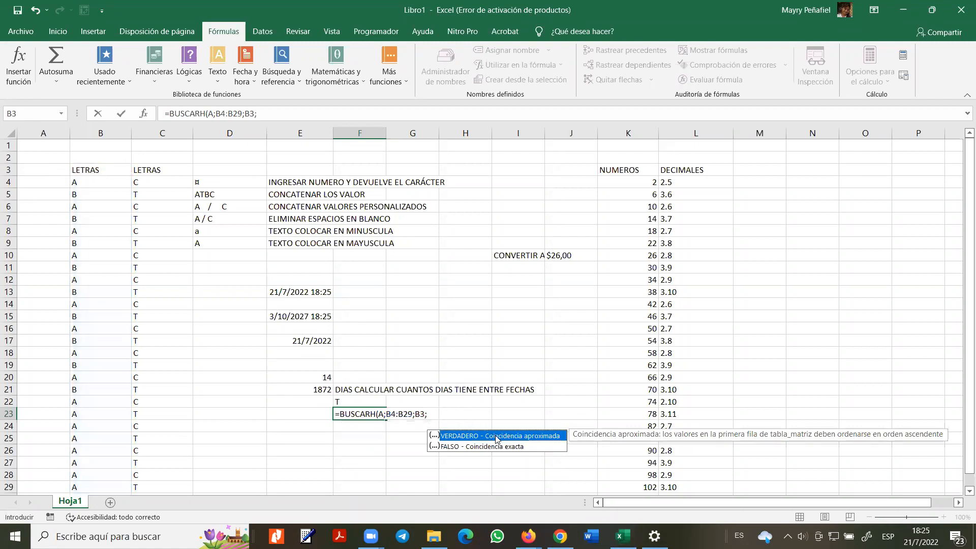
{"action": "double_click", "coordinate": [497, 437]}
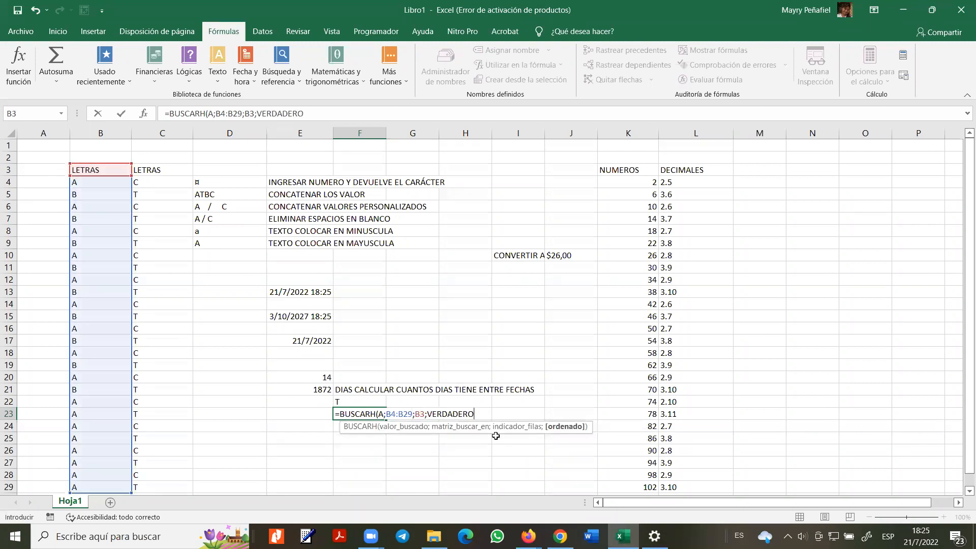
{"action": "key", "text": "Return"}
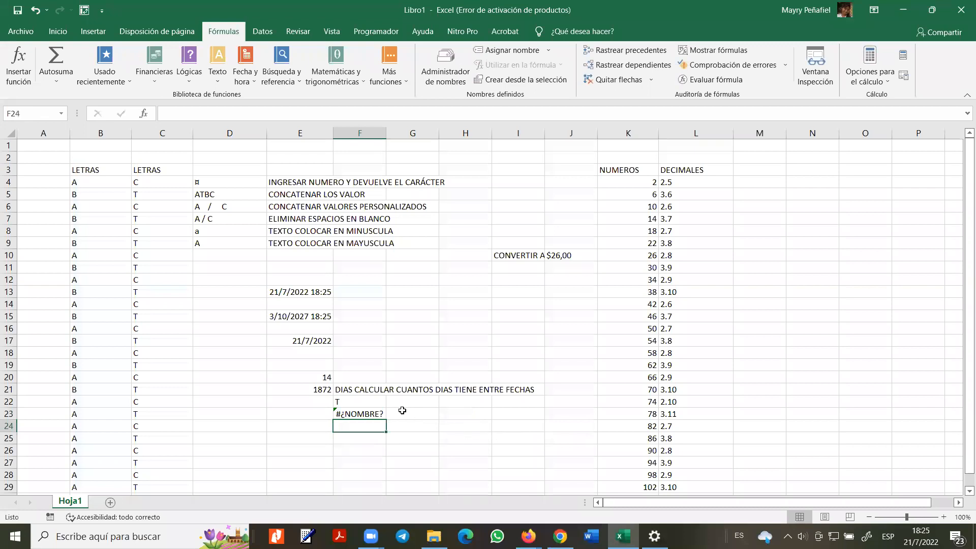
{"action": "double_click", "coordinate": [370, 414]}
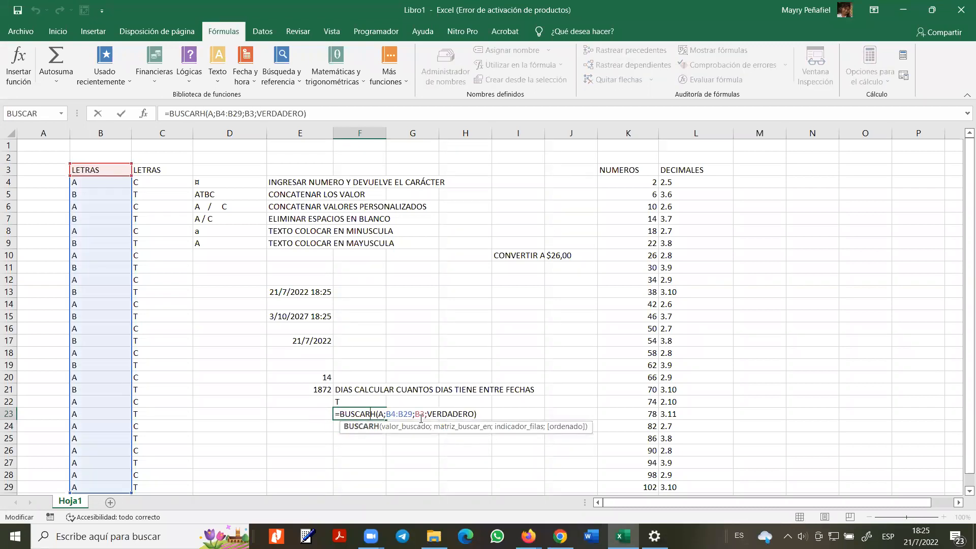
- Replace VERDADERO with 0 as the last argument of F23's BUSCARH
{"action": "double_click", "coordinate": [292, 113]}
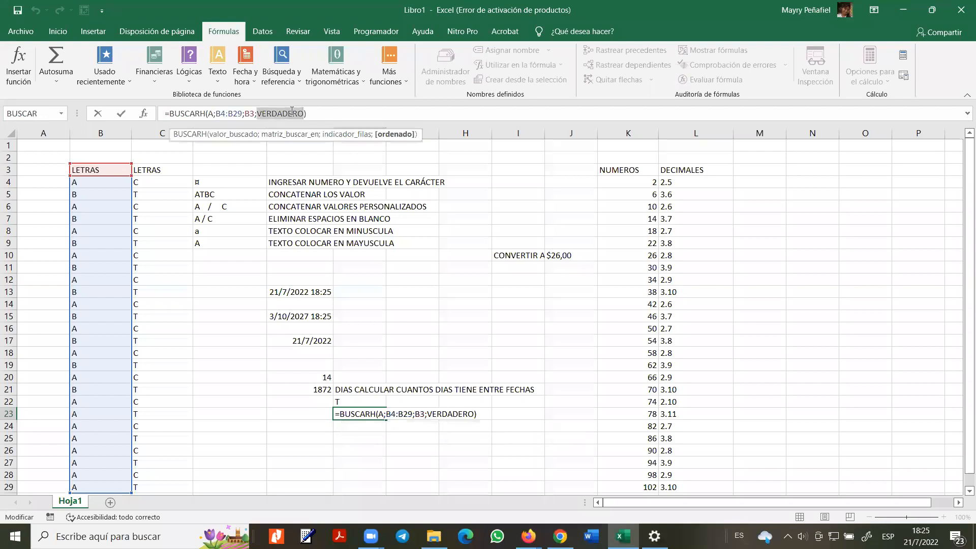
{"action": "key", "text": "BackSpace"}
{"action": "type", "text": "0"}
{"action": "key", "text": "Return"}
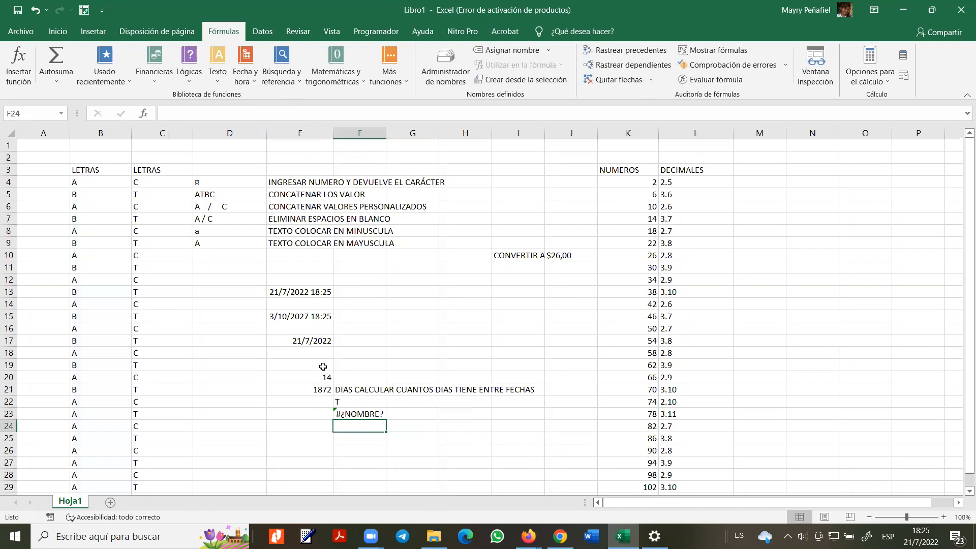
- Retry F23's formula with an empty last argument, then with FALSO typed in
{"action": "double_click", "coordinate": [366, 414]}
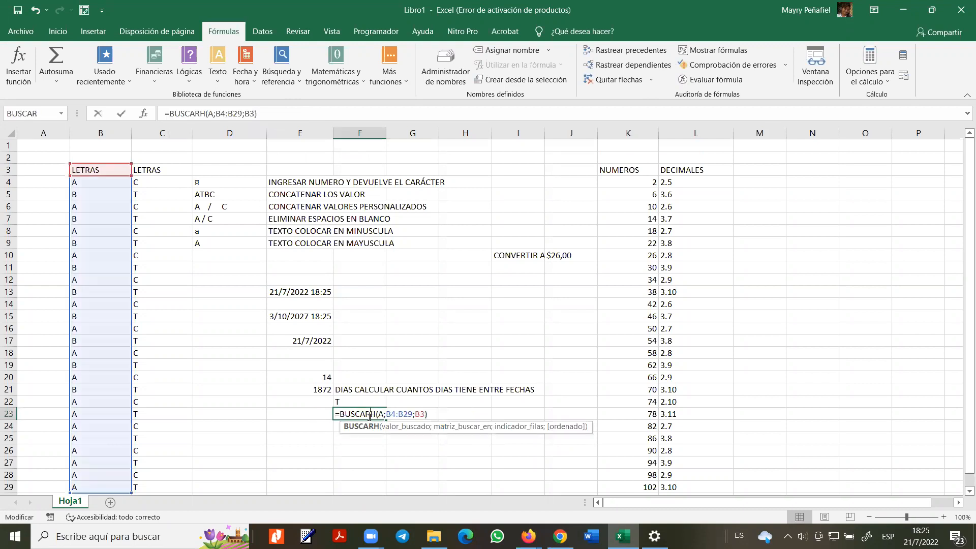
{"action": "left_click", "coordinate": [254, 113]}
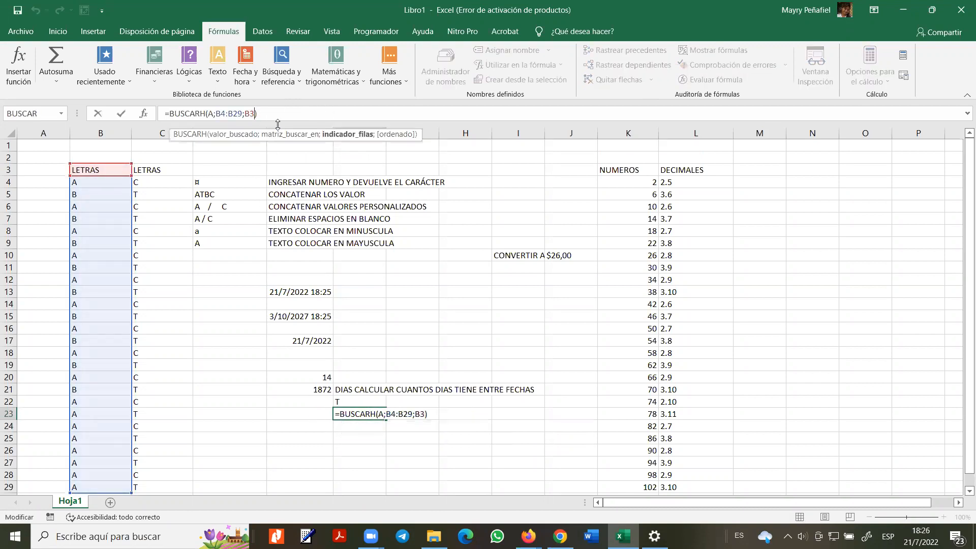
{"action": "type", "text": ";"}
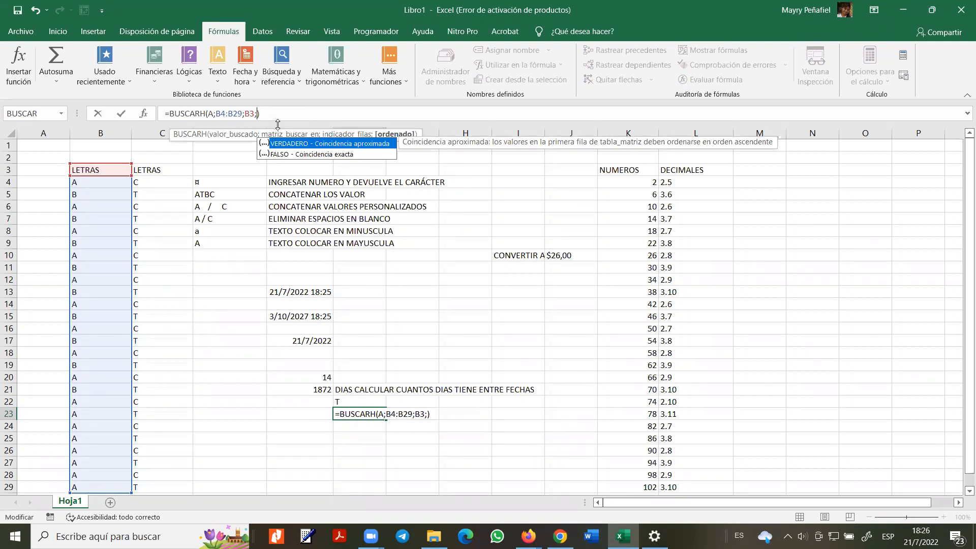
{"action": "key", "text": "Return"}
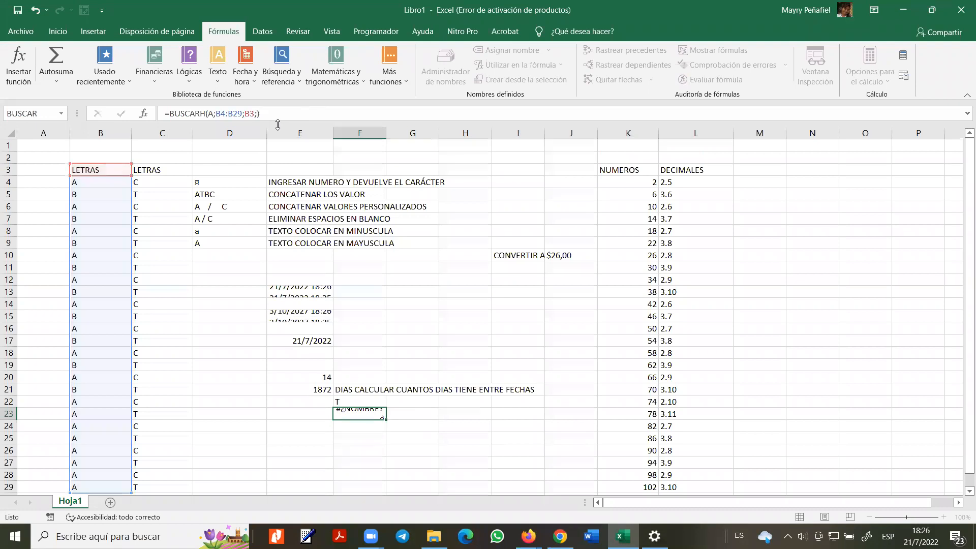
{"action": "double_click", "coordinate": [362, 414]}
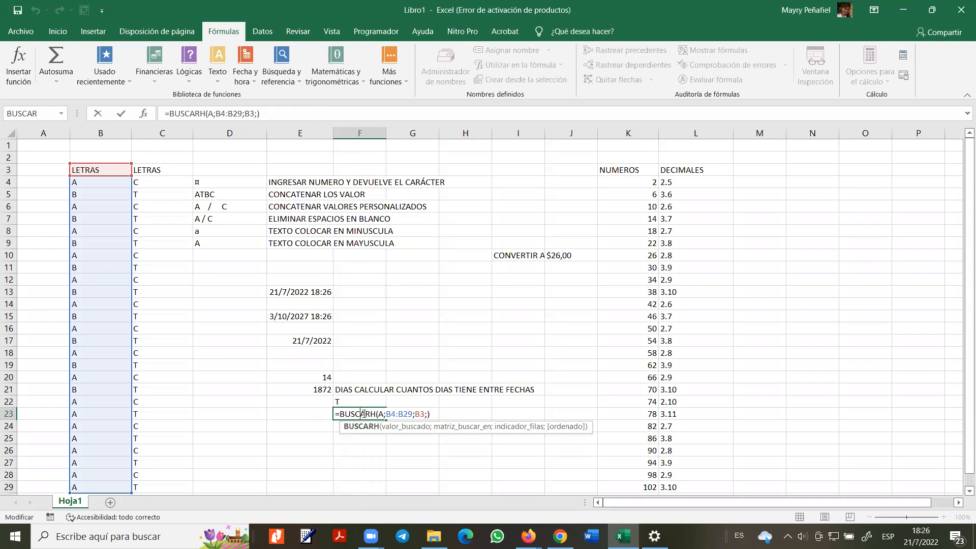
{"action": "left_click", "coordinate": [426, 415]}
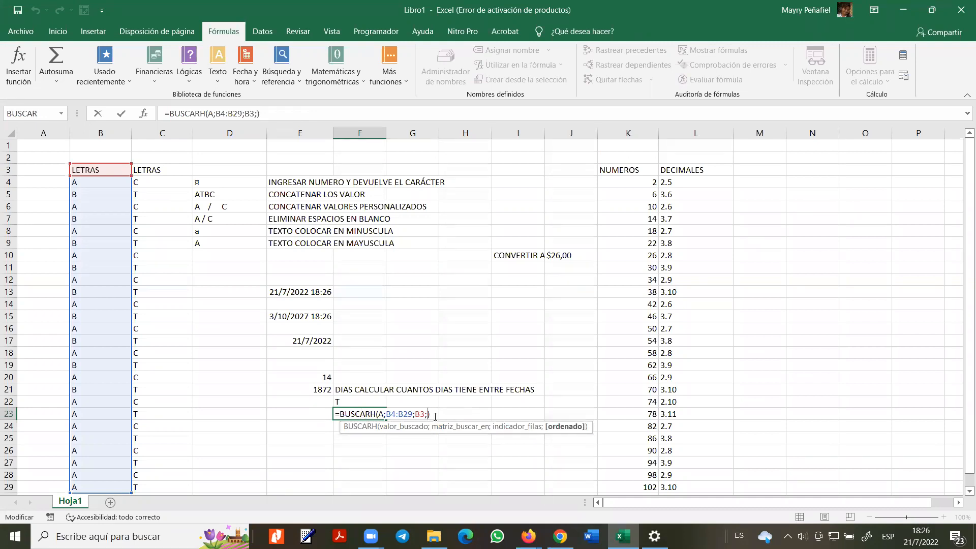
{"action": "type", "text": "F"}
{"action": "type", "text": "ALSO"}
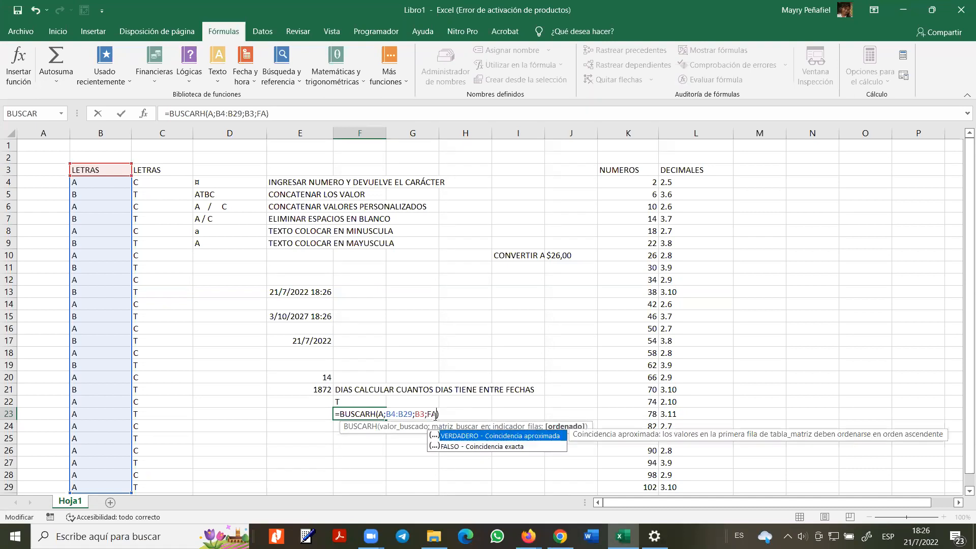
{"action": "key", "text": "Return"}
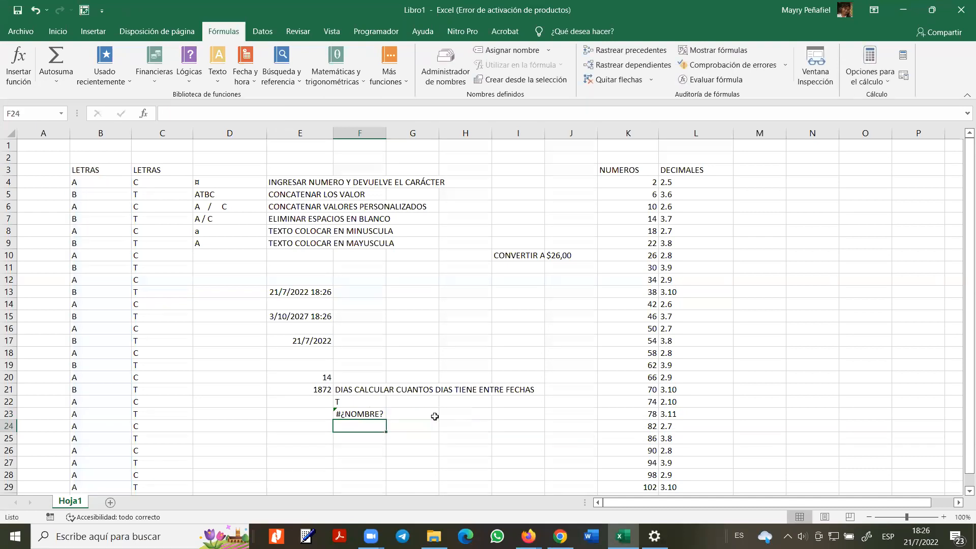
- Quote FALSO, then swap it for the FALSO value and commit; begin =BUS in F24
{"action": "double_click", "coordinate": [357, 415]}
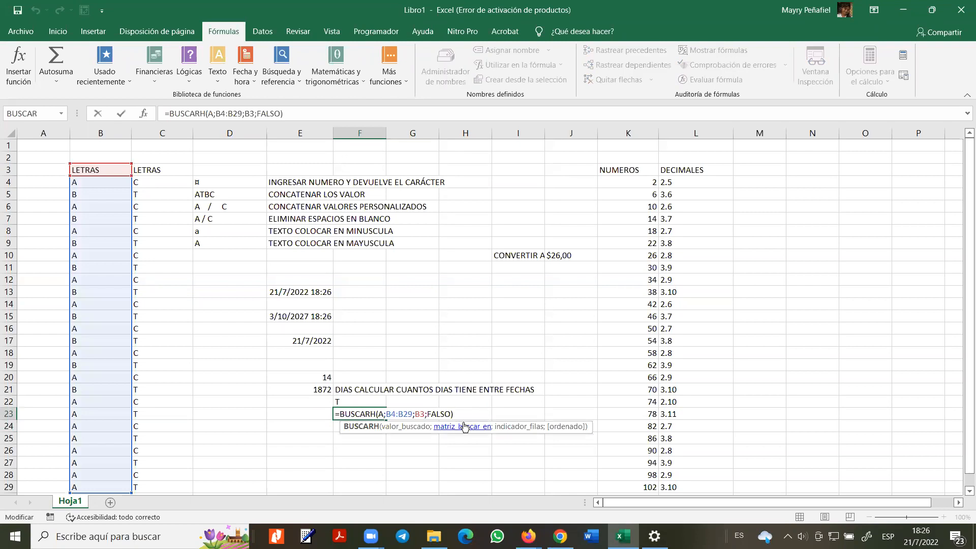
{"action": "left_click", "coordinate": [427, 414]}
{"action": "type", "text": "\""}
{"action": "left_click", "coordinate": [456, 414]}
{"action": "type", "text": "\""}
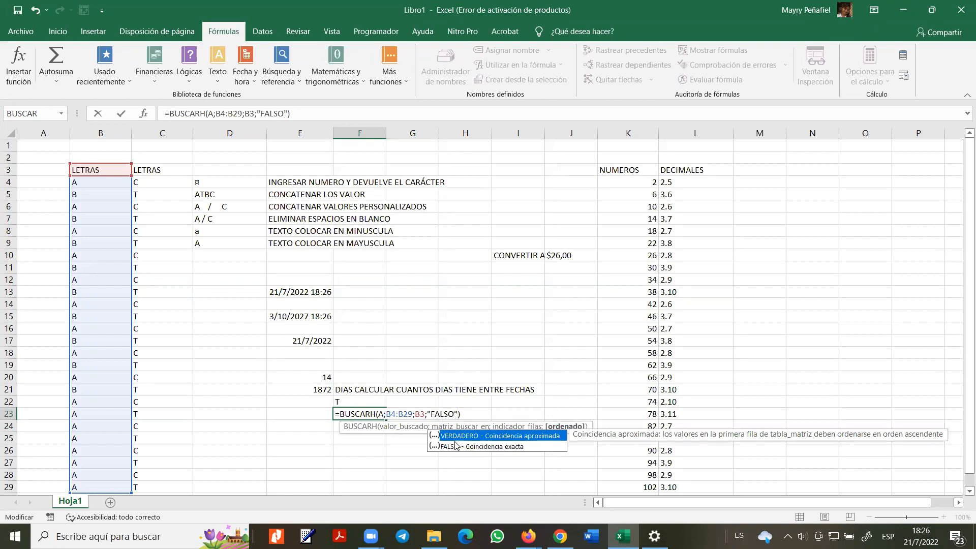
{"action": "double_click", "coordinate": [437, 447]}
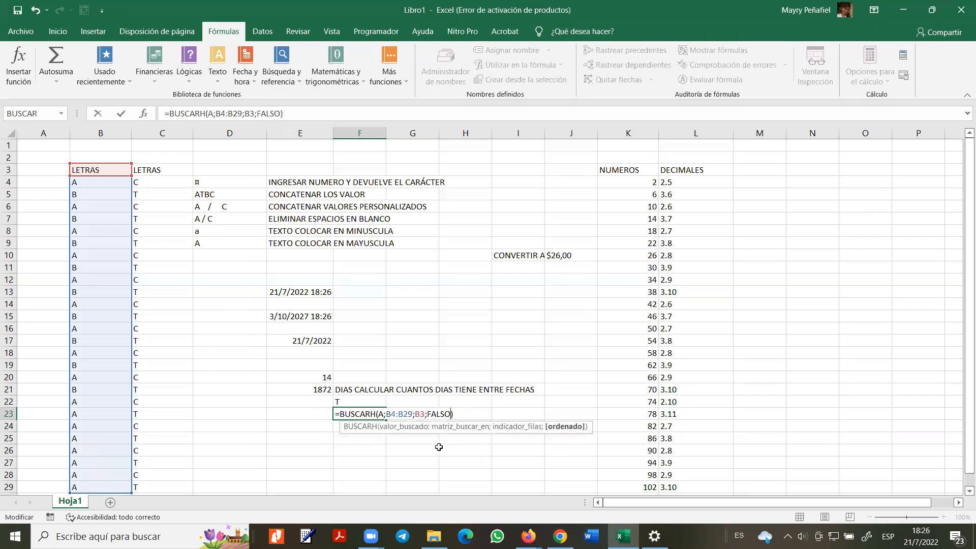
{"action": "key", "text": "Return"}
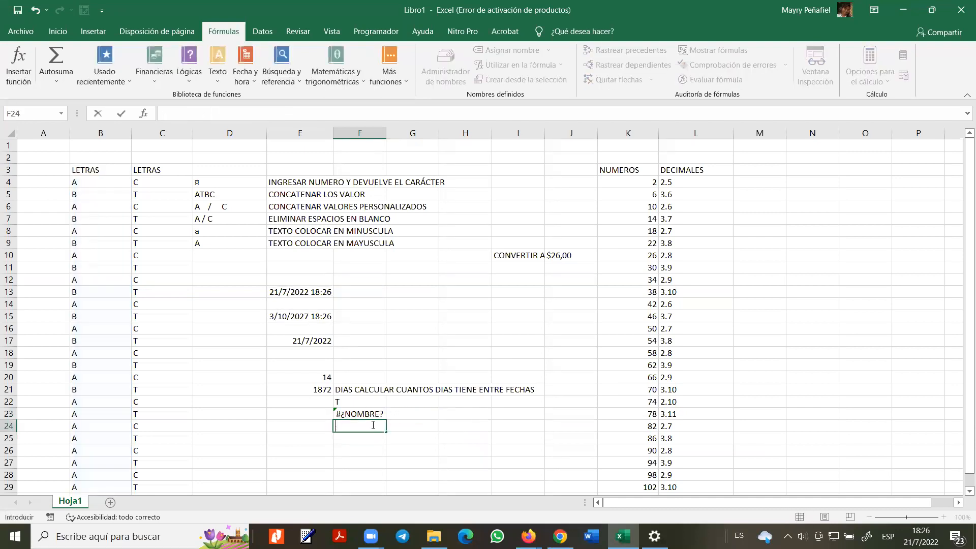
{"action": "type", "text": "=BUS"}
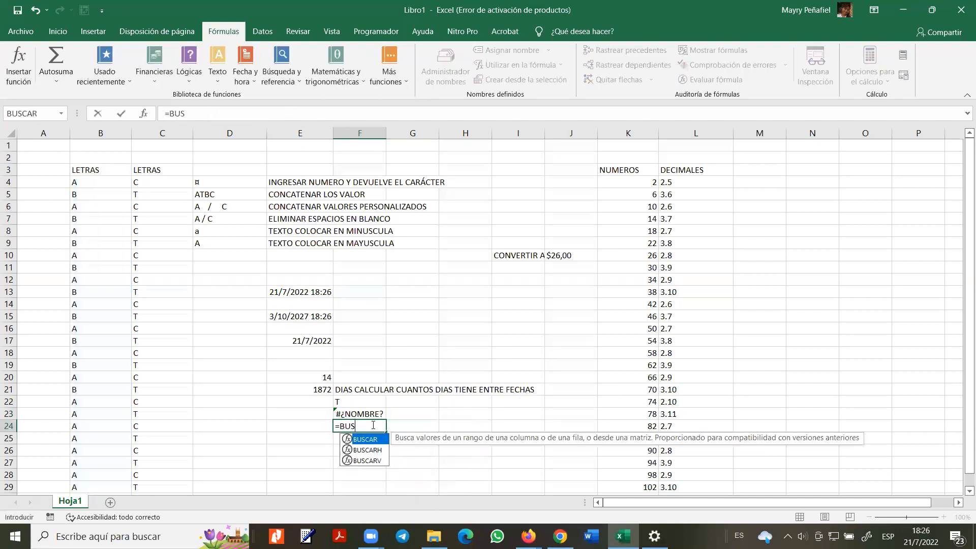
- Begin F24's BUSCARV with lookup value B and table range B4:C18
{"action": "left_click", "coordinate": [363, 462]}
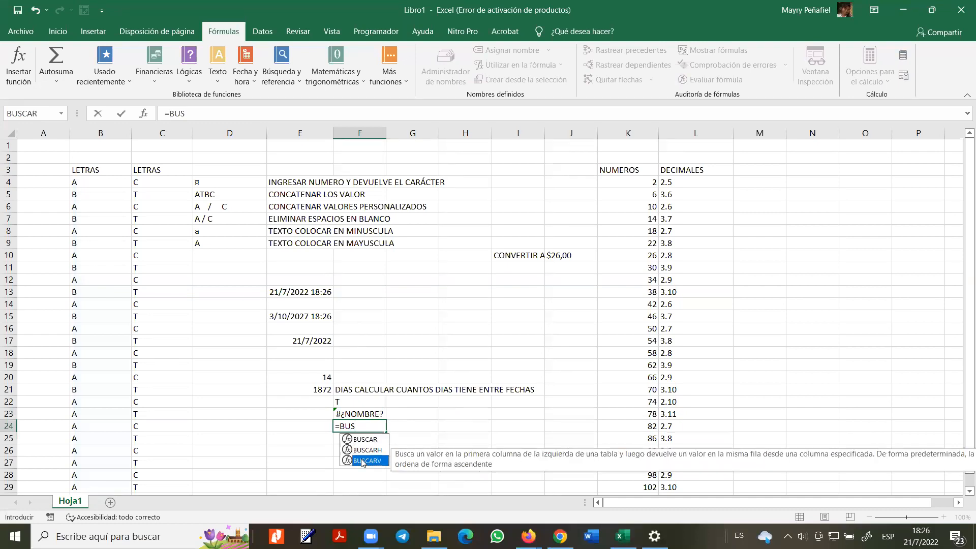
{"action": "double_click", "coordinate": [362, 462]}
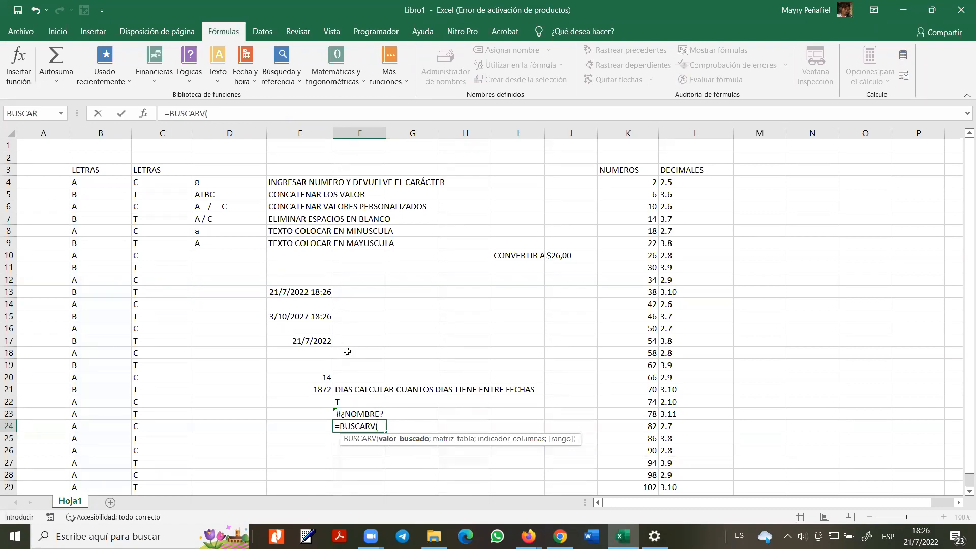
{"action": "type", "text": "B"}
{"action": "type", "text": ","}
{"action": "key", "text": "BackSpace"}
{"action": "type", "text": ";"}
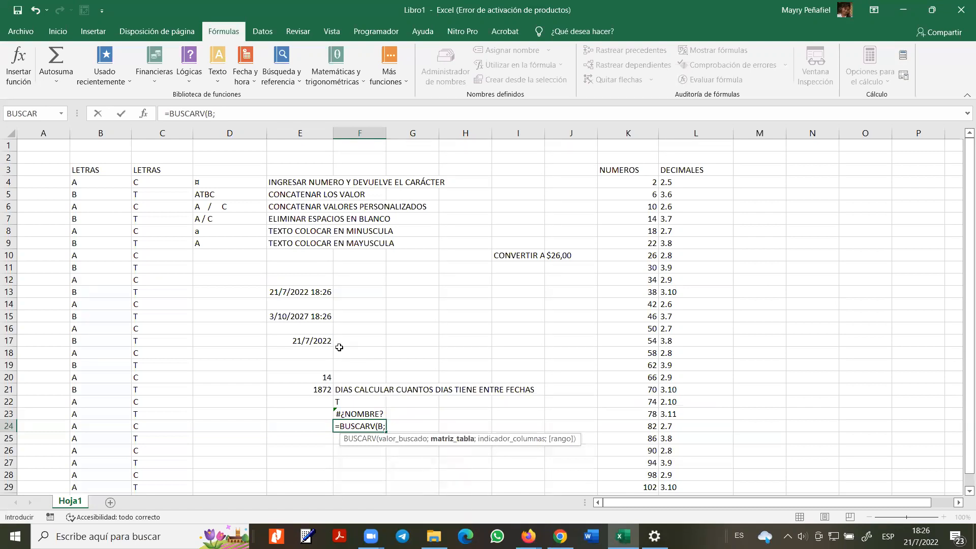
{"action": "left_click", "coordinate": [84, 183]}
{"action": "left_click_drag", "start_coordinate": [113, 196], "coordinate": [163, 353]}
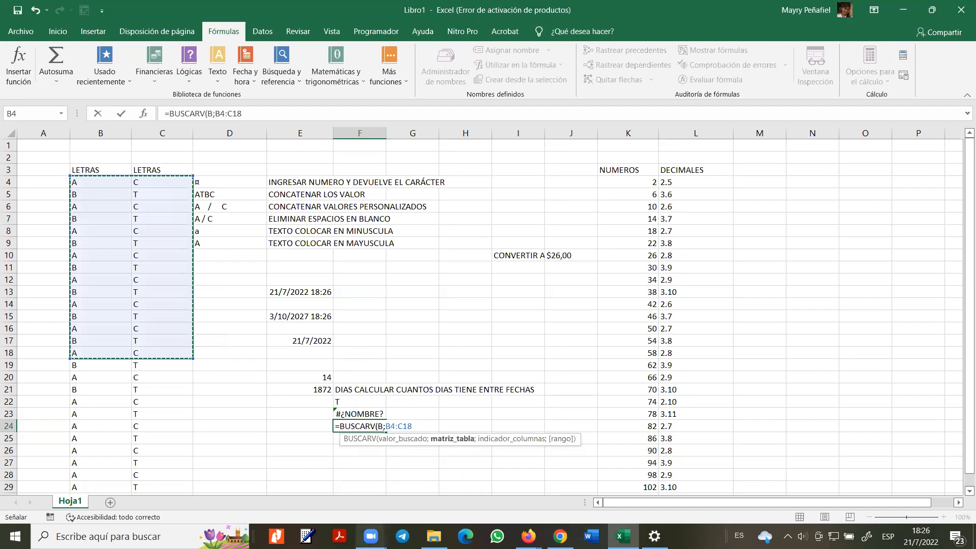
{"action": "type", "text": ","}
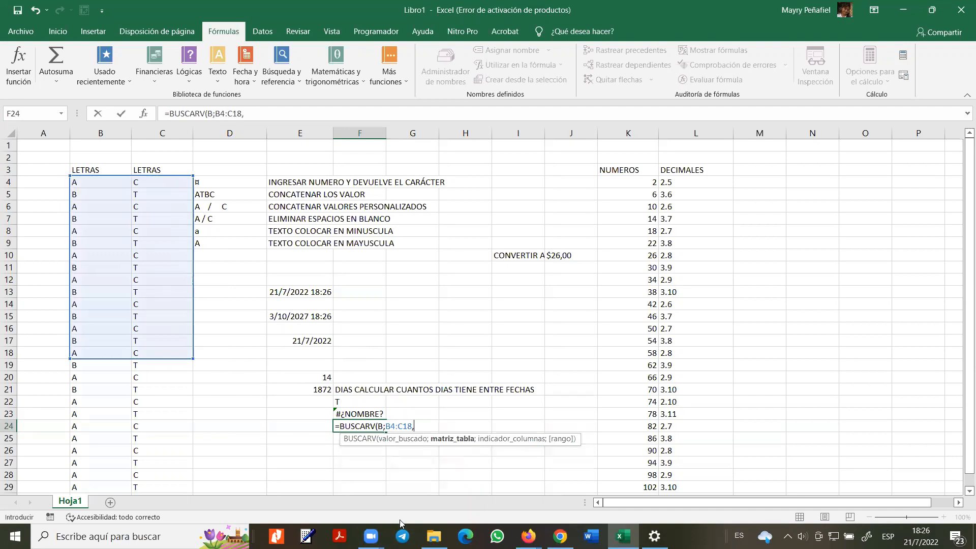
{"action": "key", "text": "BackSpace"}
{"action": "type", "text": ";"}
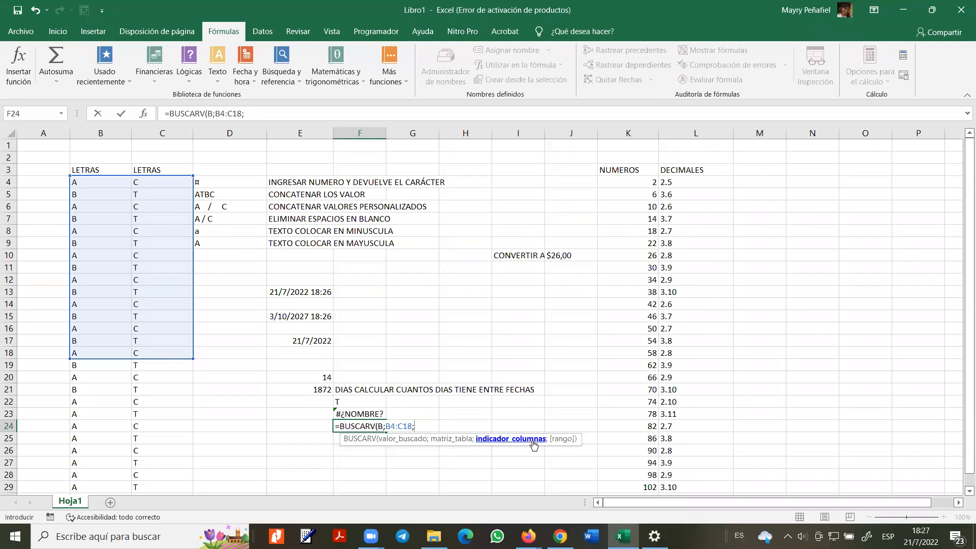
- Finish F24 as =BUSCARV(B;B4:C18;B3;V), which returns #¿NOMBRE?, and select it
{"action": "type", "text": "B3"}
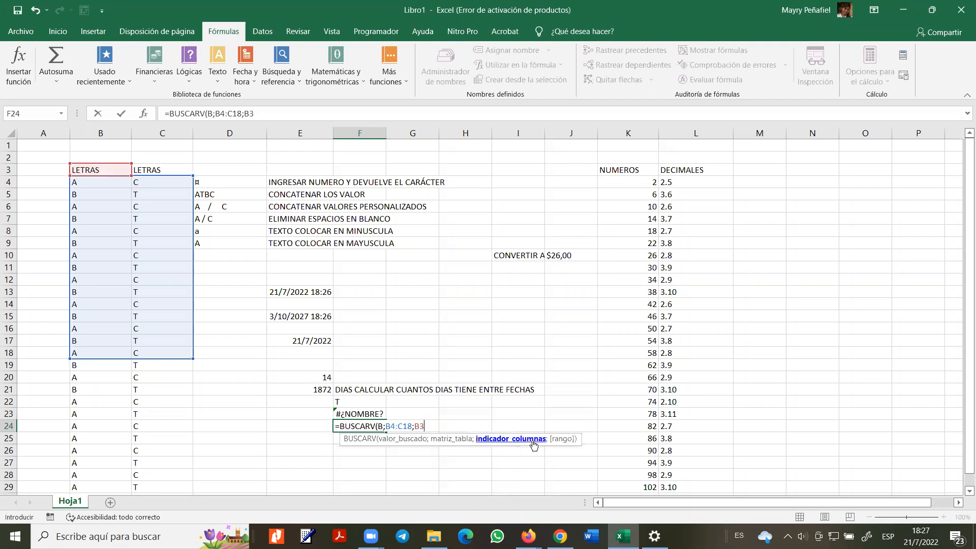
{"action": "type", "text": ";"}
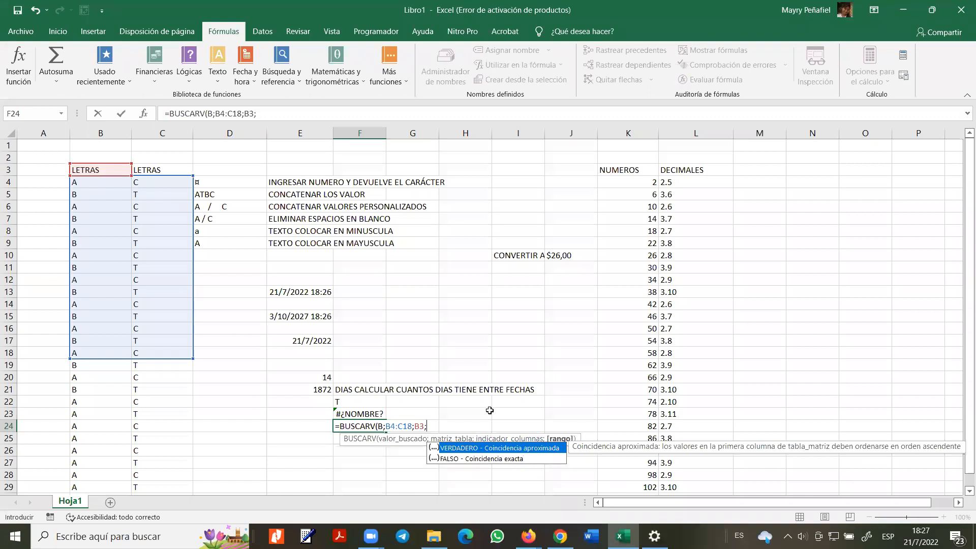
{"action": "type", "text": "V)"}
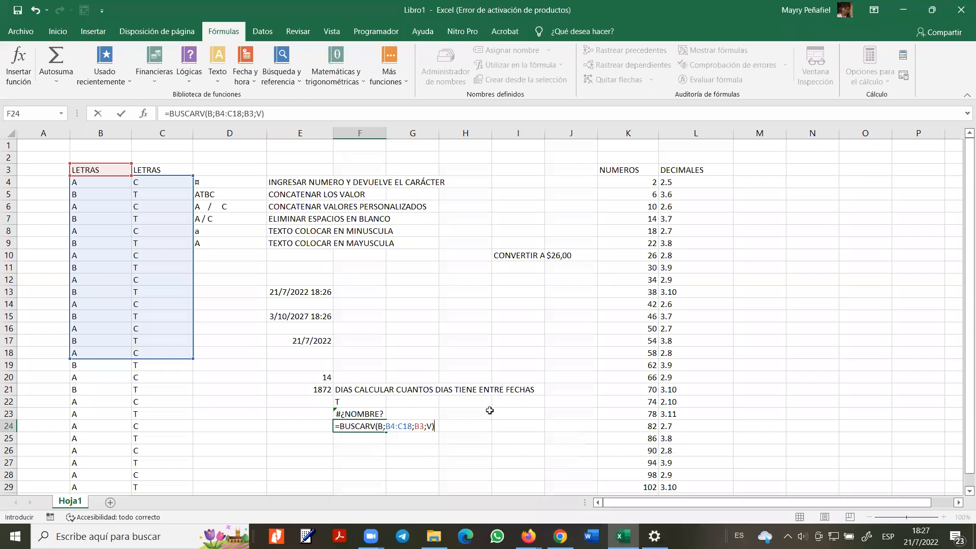
{"action": "key", "text": "Return"}
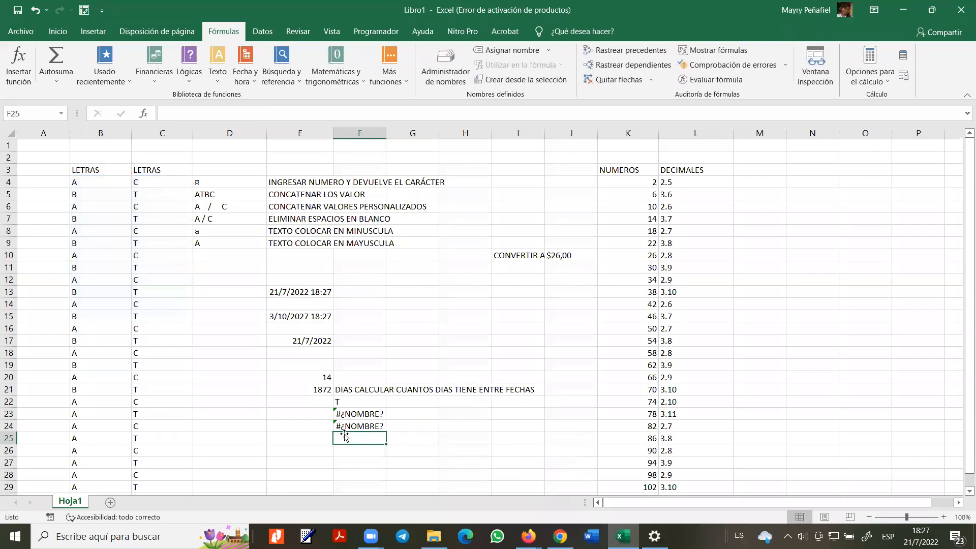
{"action": "left_click", "coordinate": [340, 426]}
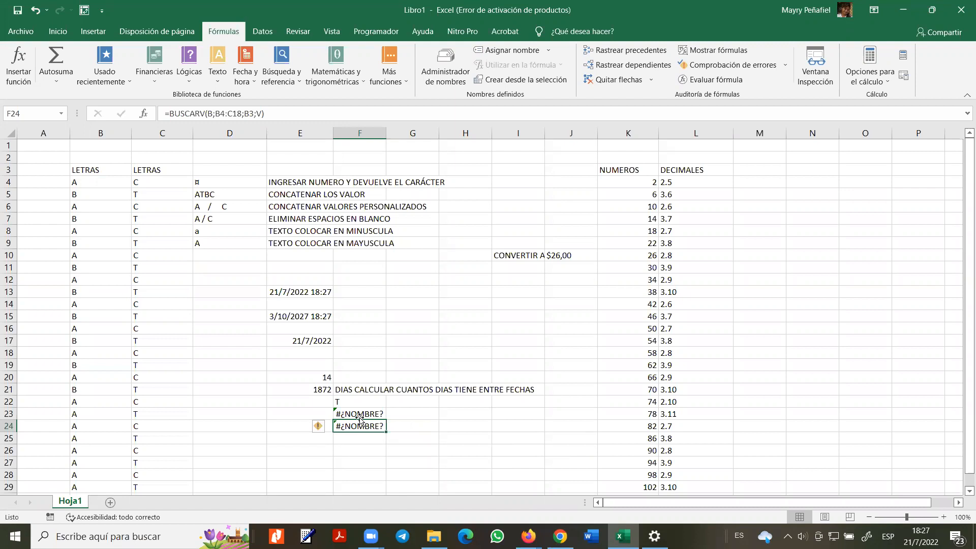
- Compare the F23 and F24 formulas, widen column F, and begin editing F23's BUSCARH formula
{"action": "left_click", "coordinate": [359, 416]}
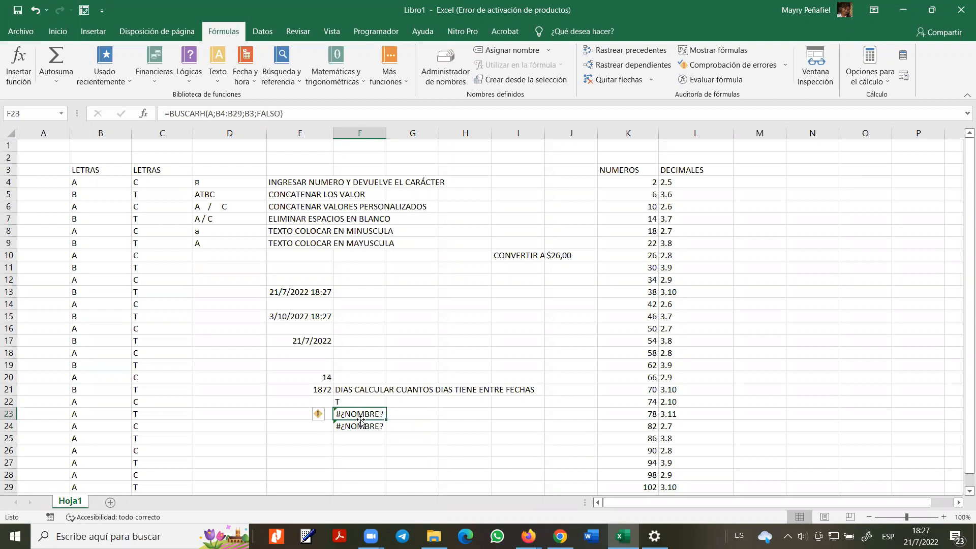
{"action": "left_click", "coordinate": [360, 429]}
{"action": "left_click", "coordinate": [365, 414]}
{"action": "left_click_drag", "start_coordinate": [386, 131], "coordinate": [464, 120]}
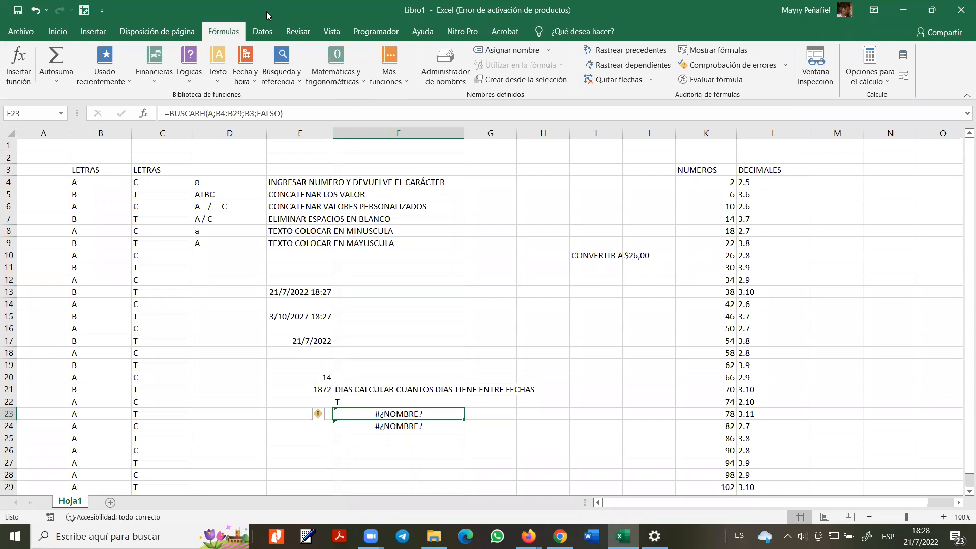
{"action": "left_click", "coordinate": [299, 111]}
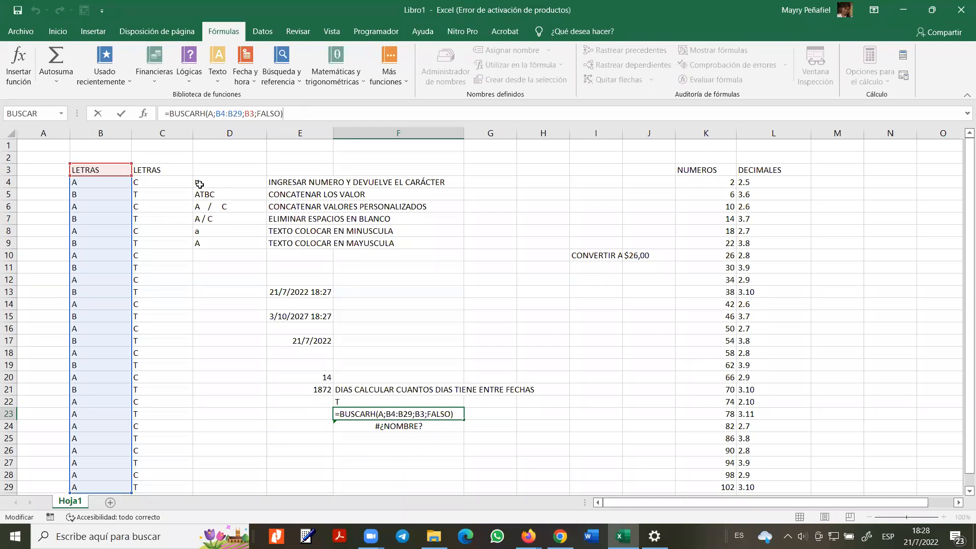
- Replace the B3 row index with 4 in F23's BUSCARH formula and commit it
{"action": "left_click_drag", "start_coordinate": [215, 113], "coordinate": [242, 113]}
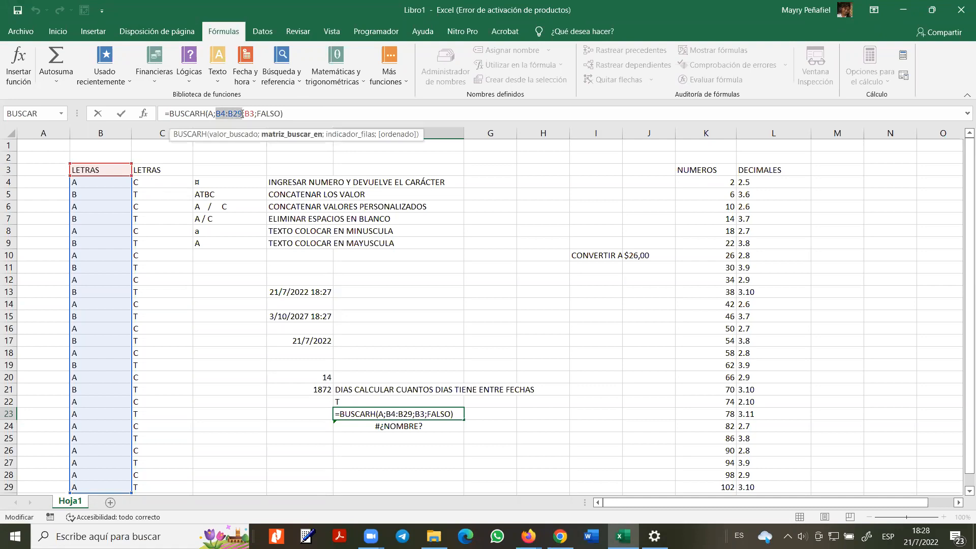
{"action": "double_click", "coordinate": [250, 113]}
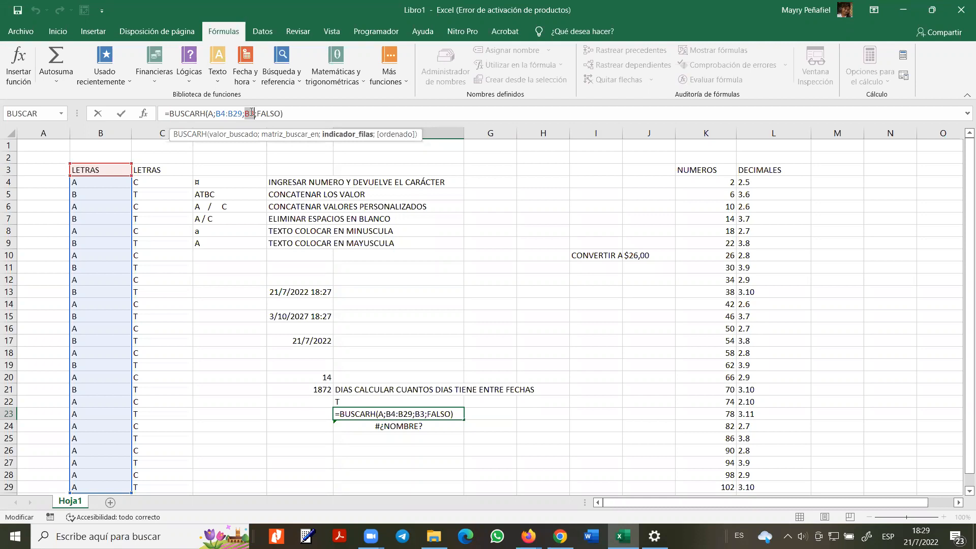
{"action": "type", "text": "4"}
{"action": "left_click", "coordinate": [251, 112]}
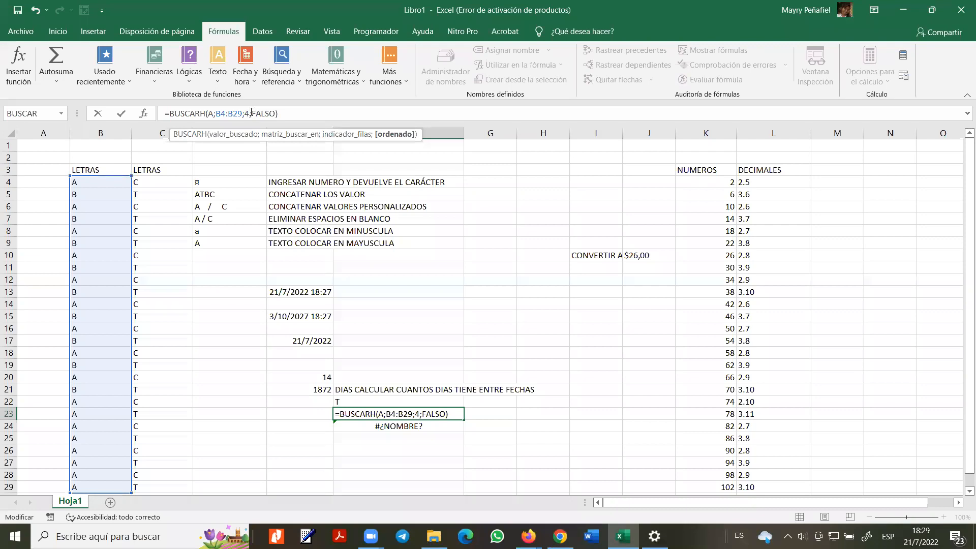
{"action": "key", "text": "Return"}
{"action": "key", "text": "Up"}
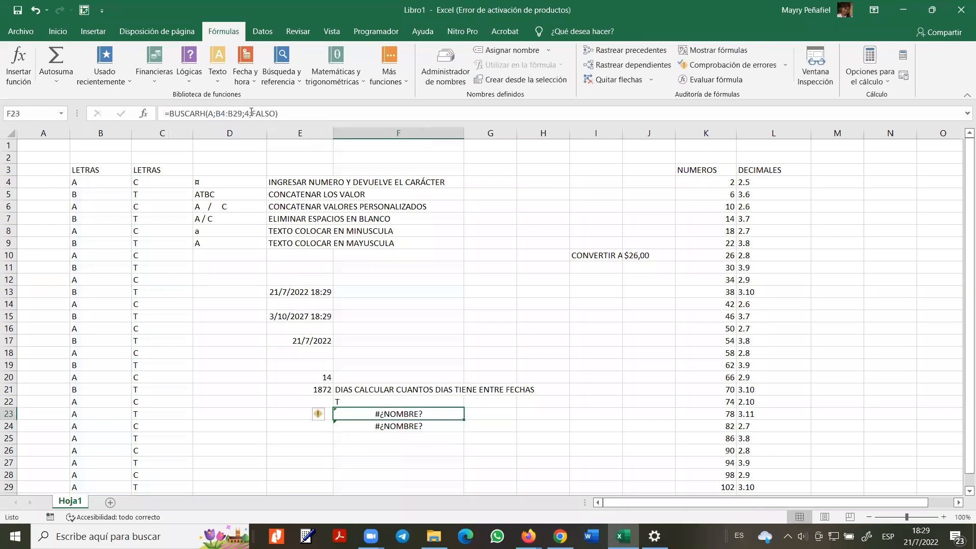
- Cancel an accidental change to F23's FALSO argument, then re-edit F23 and delete lookup value A
{"action": "double_click", "coordinate": [251, 112]}
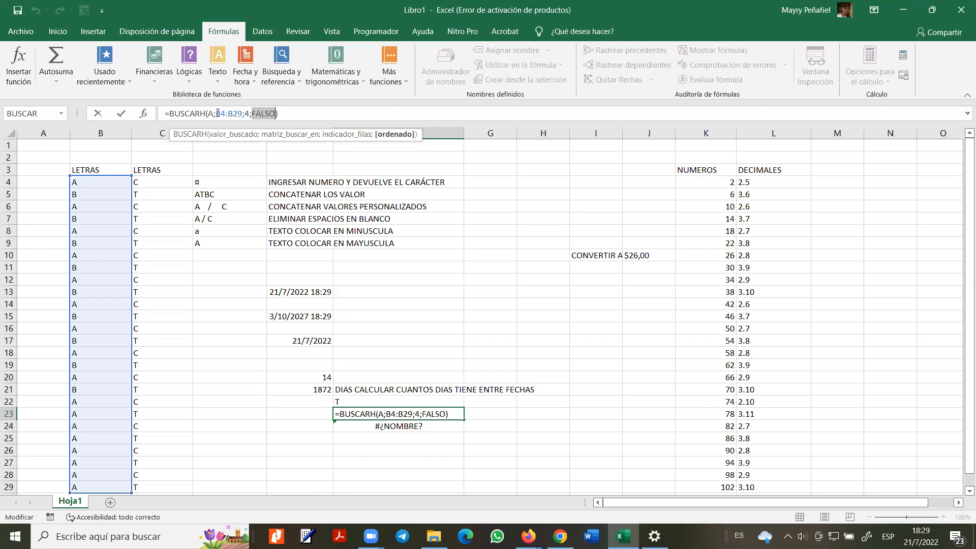
{"action": "left_click", "coordinate": [399, 426]}
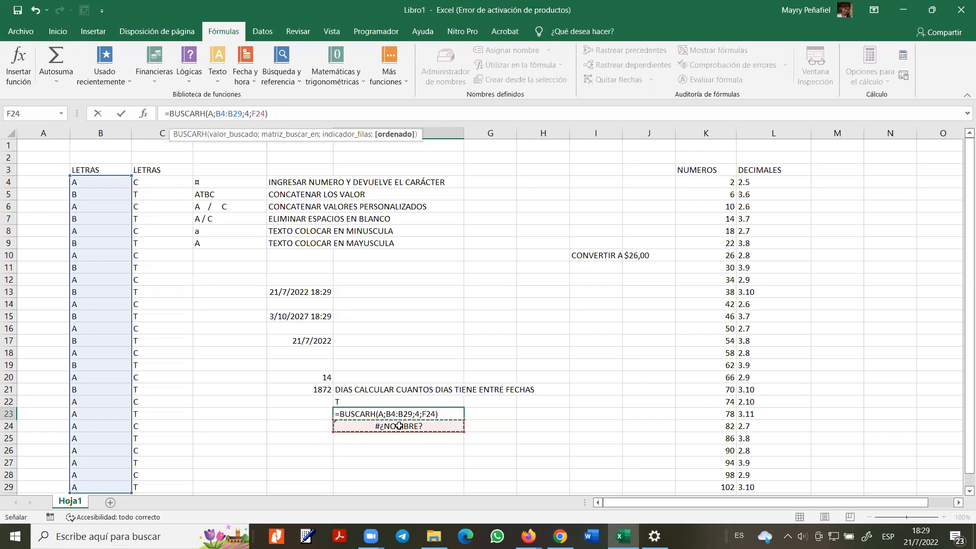
{"action": "key", "text": "Escape"}
{"action": "left_click", "coordinate": [399, 426]}
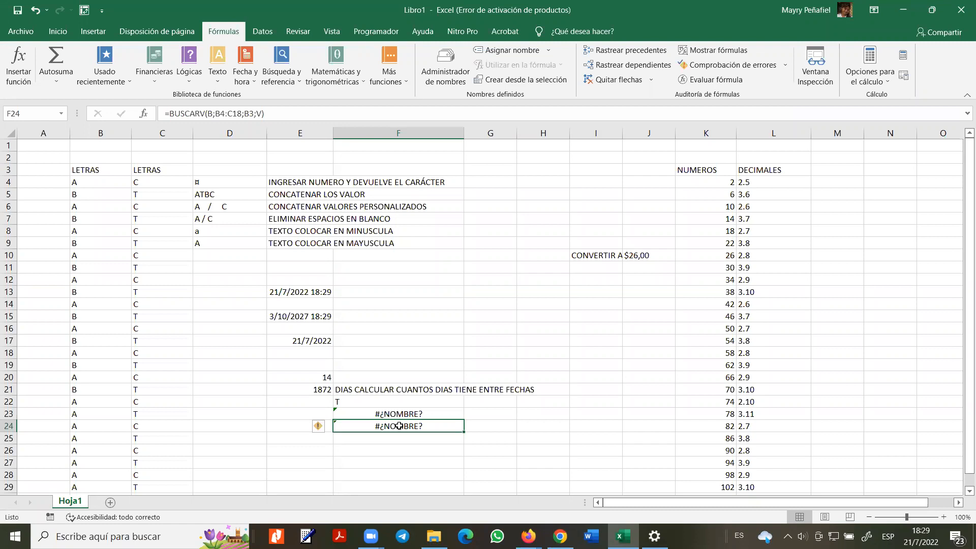
{"action": "left_click", "coordinate": [400, 418]}
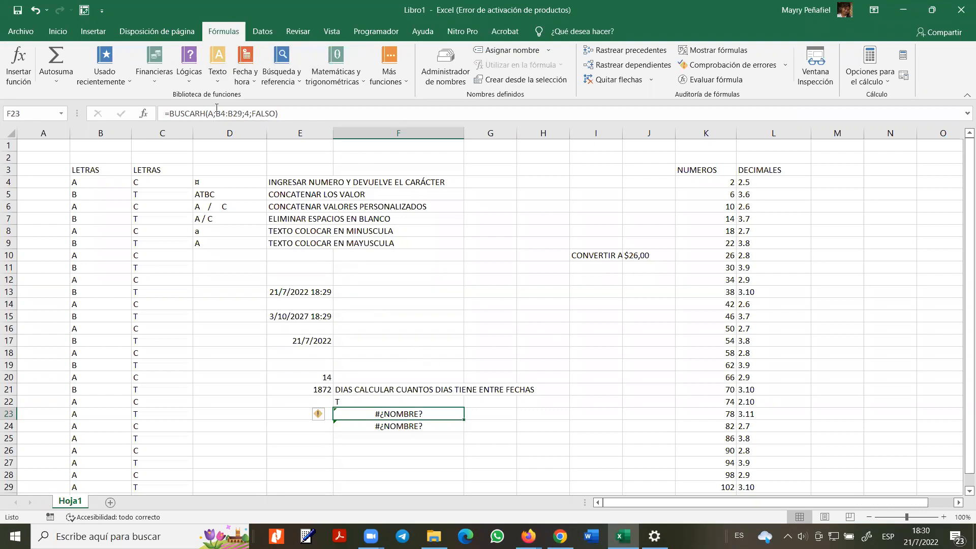
{"action": "left_click", "coordinate": [216, 112]}
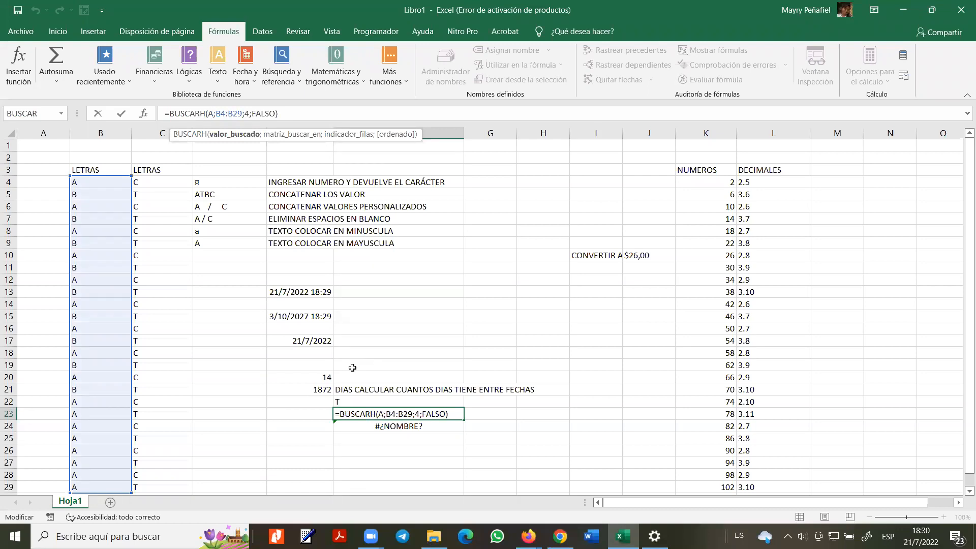
{"action": "key", "text": "BackSpace"}
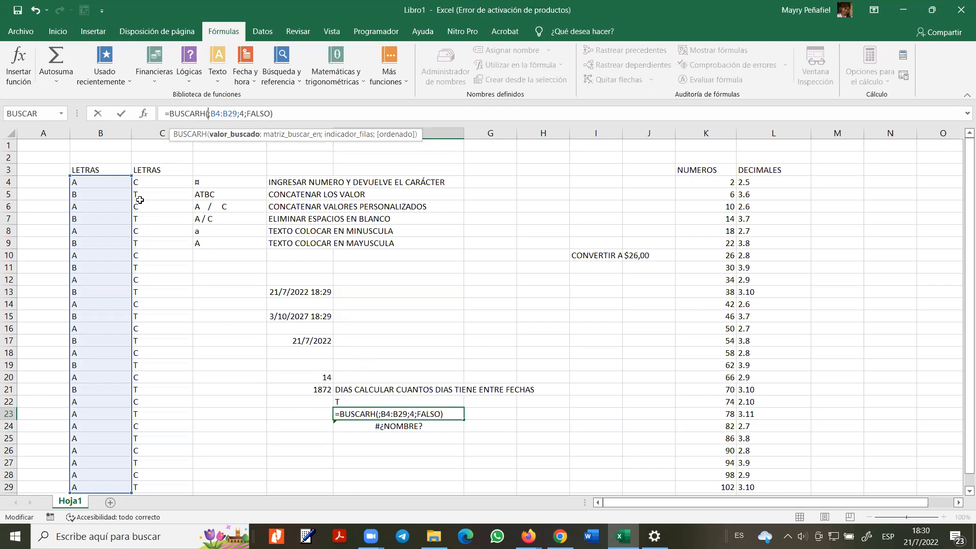
{"action": "left_click", "coordinate": [256, 412]}
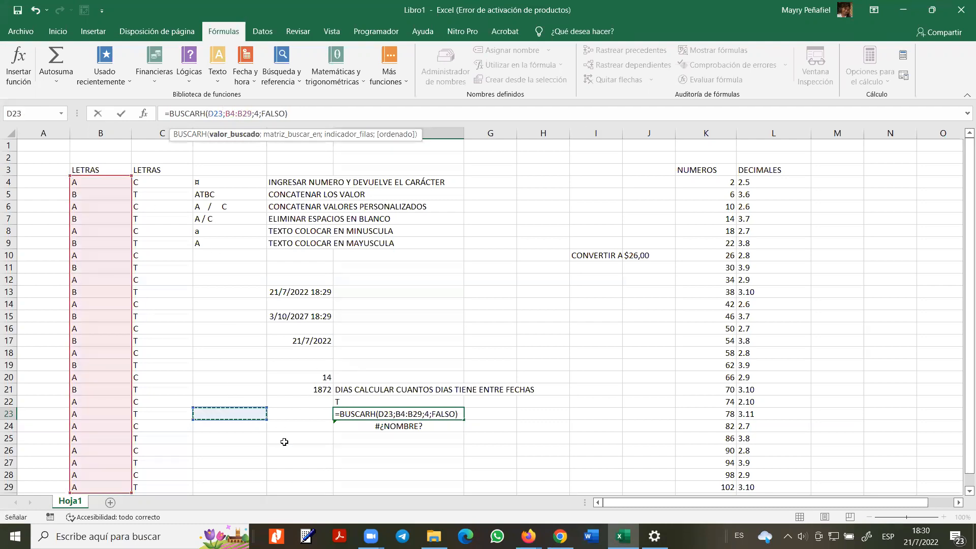
{"action": "left_click", "coordinate": [389, 414]}
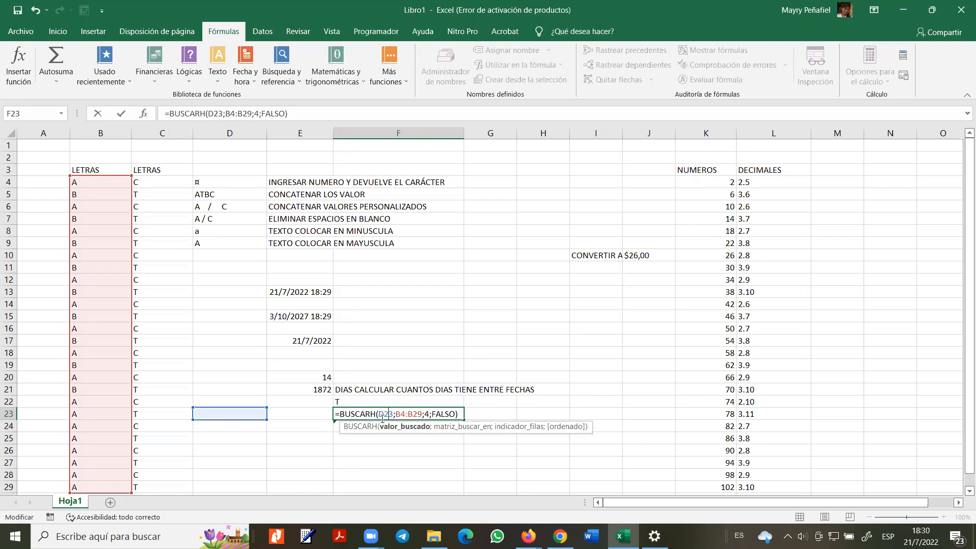
{"action": "left_click", "coordinate": [411, 414]}
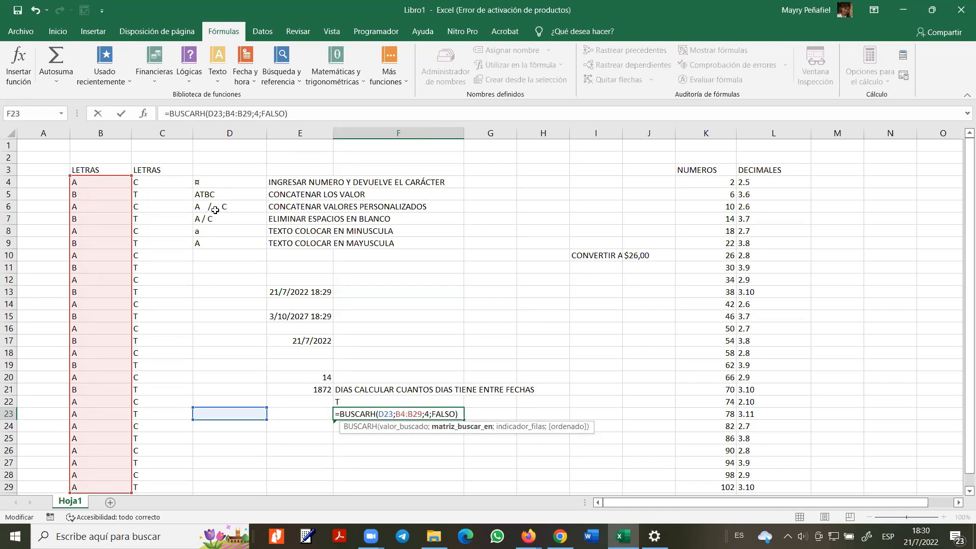
{"action": "left_click", "coordinate": [311, 427]}
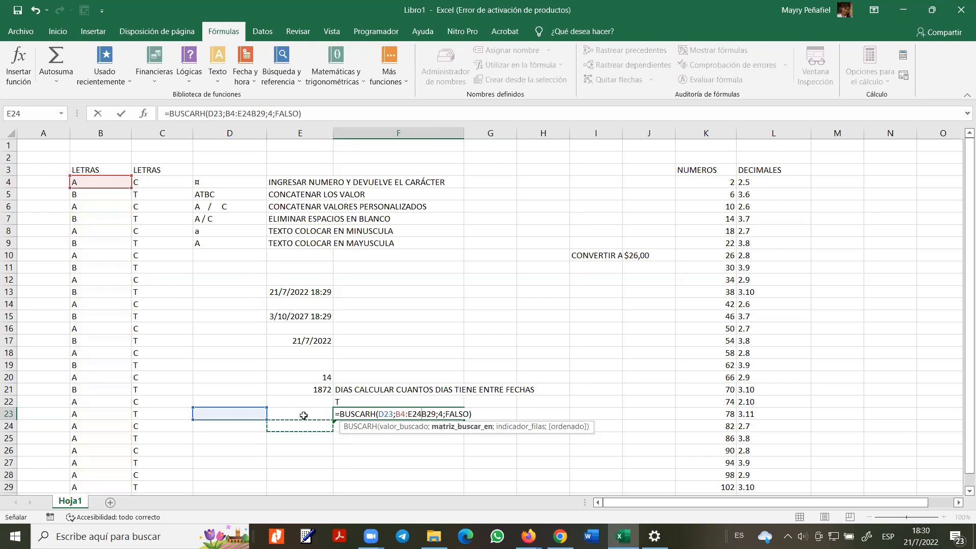
{"action": "key", "text": "Return"}
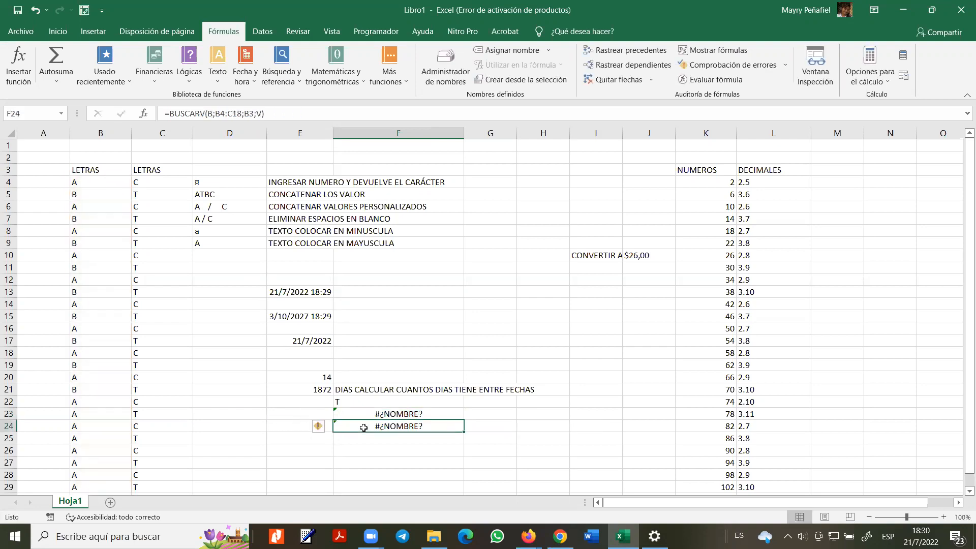
{"action": "double_click", "coordinate": [418, 432]}
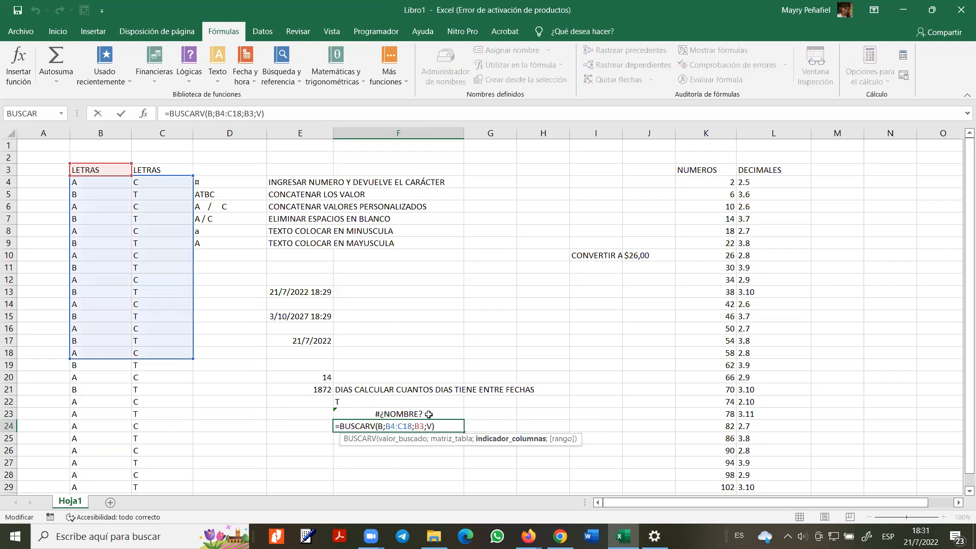
- Change F24's BUSCARV column index from B3 to 2 and its last argument from V to FALSO
{"action": "key", "text": "Escape"}
{"action": "double_click", "coordinate": [428, 414]}
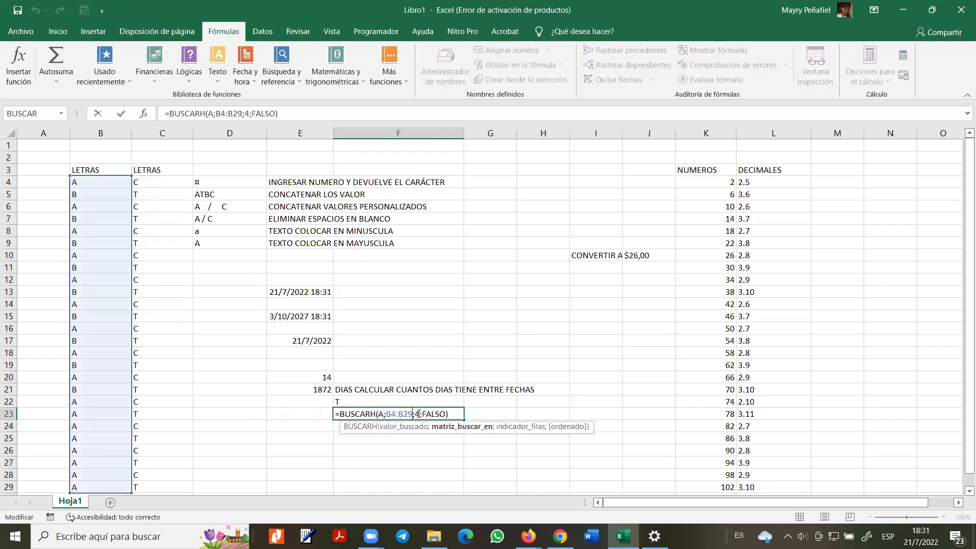
{"action": "left_click", "coordinate": [432, 424]}
{"action": "double_click", "coordinate": [433, 424]}
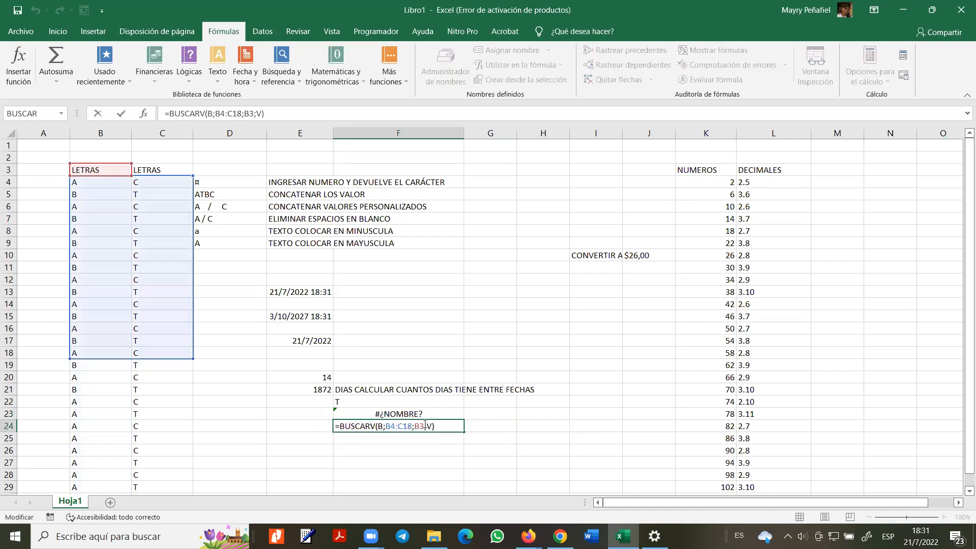
{"action": "left_click", "coordinate": [424, 425]}
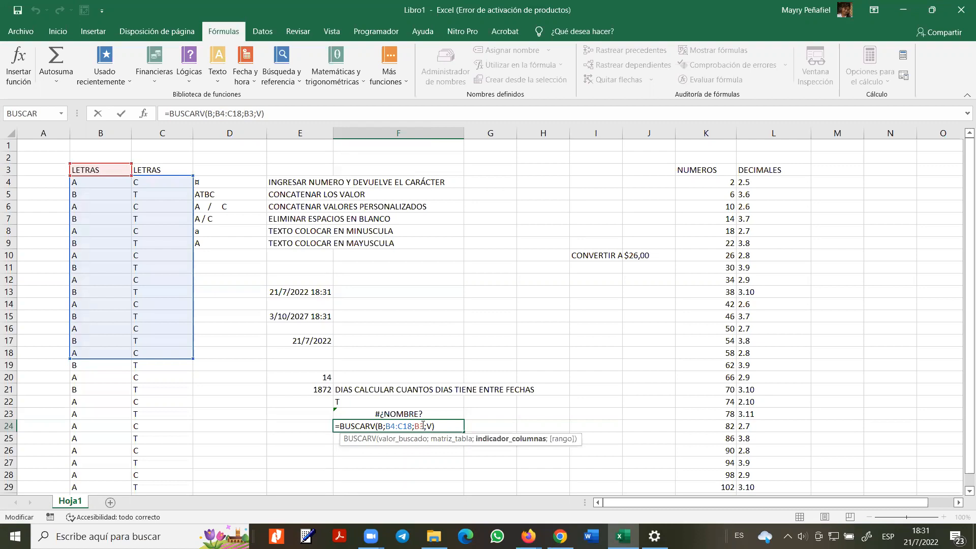
{"action": "key", "text": "BackSpace"}
{"action": "key", "text": "BackSpace"}
{"action": "type", "text": "2"}
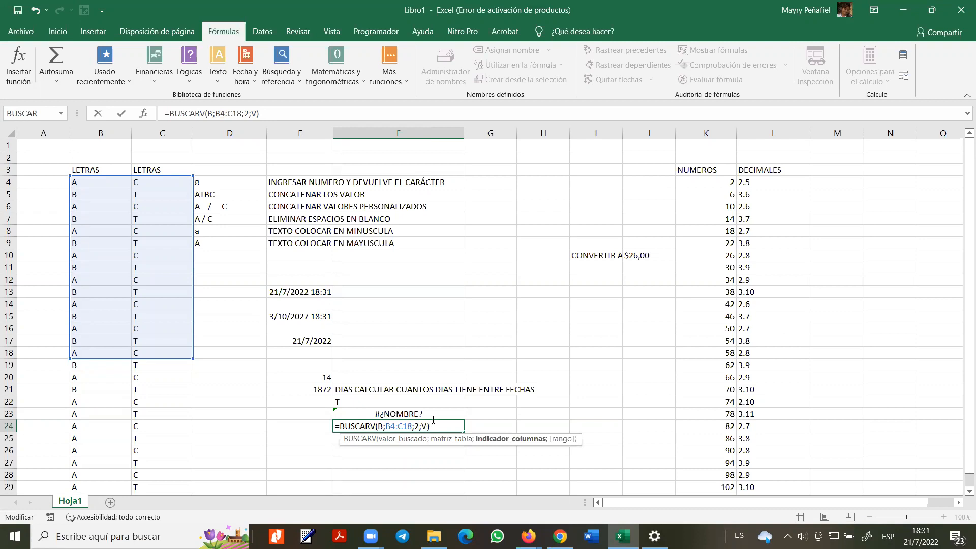
{"action": "left_click", "coordinate": [424, 426]}
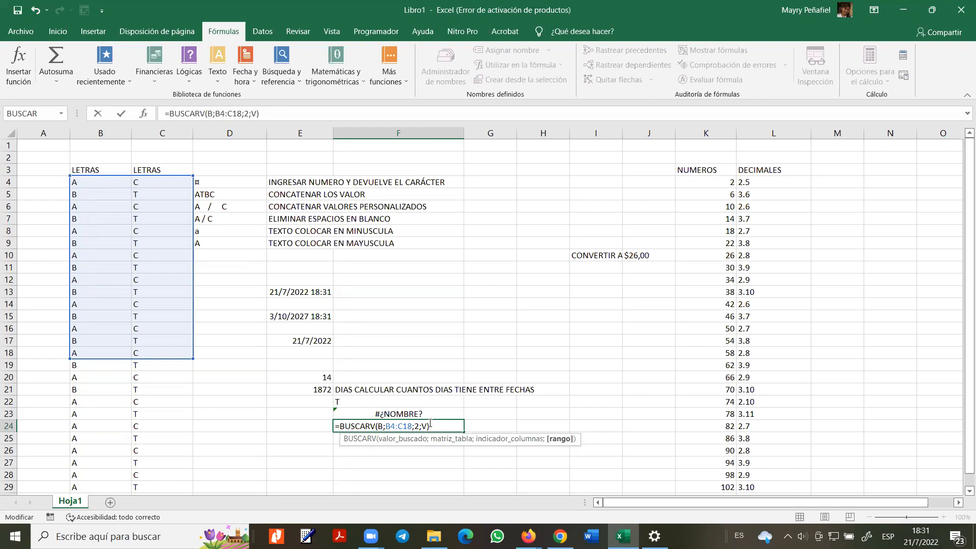
{"action": "key", "text": "BackSpace"}
{"action": "type", "text": "FALSO"}
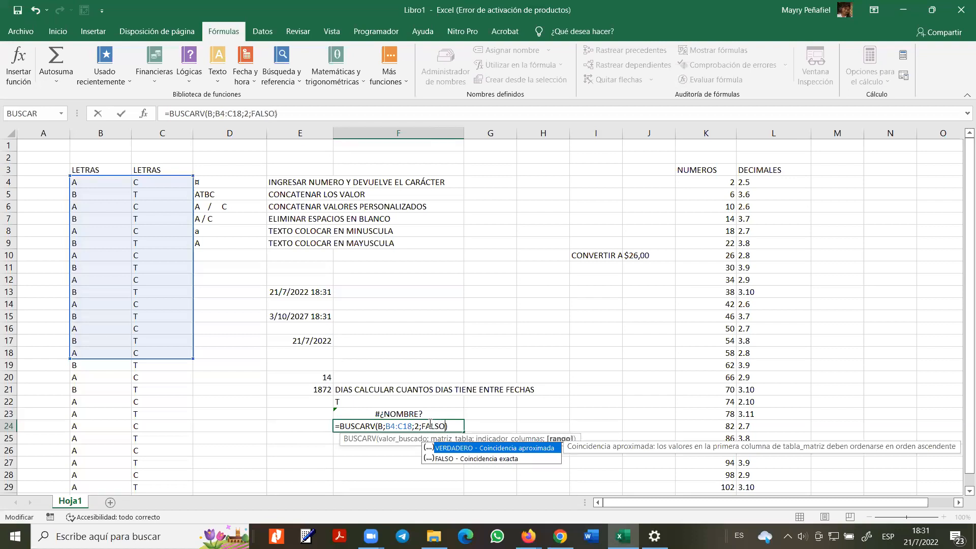
{"action": "key", "text": "Return"}
- Replace lookup value B with cell D24, giving =BUSCARV(D24;B4:C18;2;FALSO), which returns #N/D
{"action": "left_click", "coordinate": [443, 414]}
{"action": "left_click", "coordinate": [437, 426]}
{"action": "double_click", "coordinate": [435, 427]}
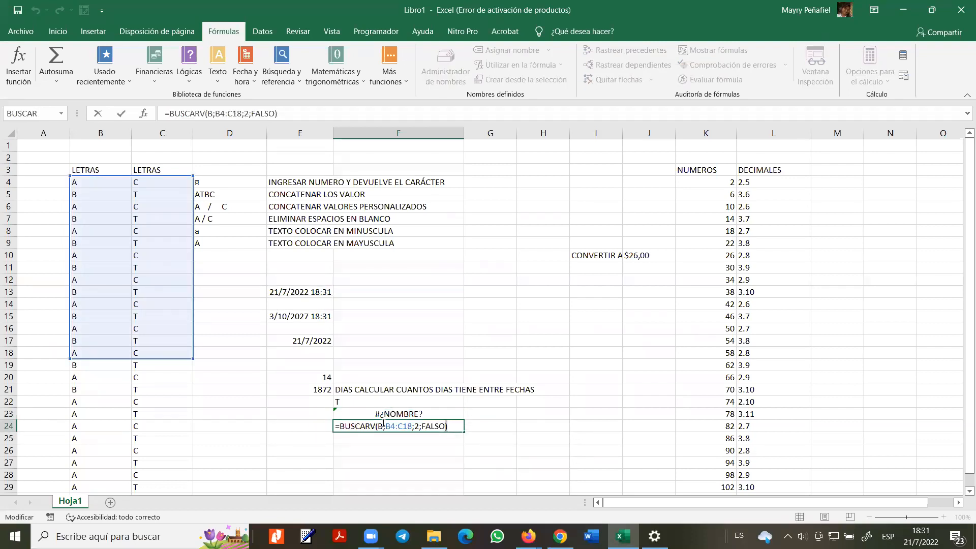
{"action": "left_click", "coordinate": [384, 426]}
{"action": "key", "text": "BackSpace"}
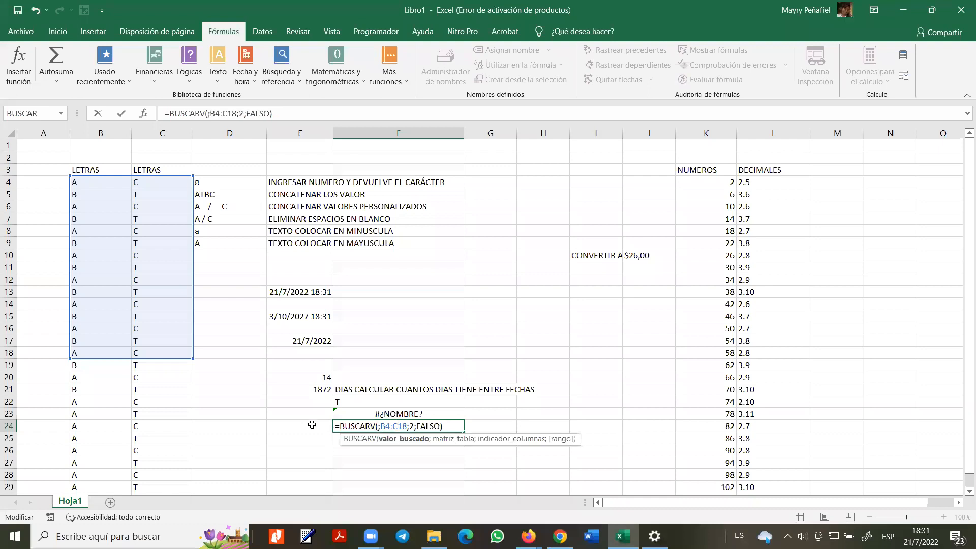
{"action": "left_click", "coordinate": [229, 427]}
{"action": "left_click", "coordinate": [409, 428]}
{"action": "key", "text": "ctrl+Return"}
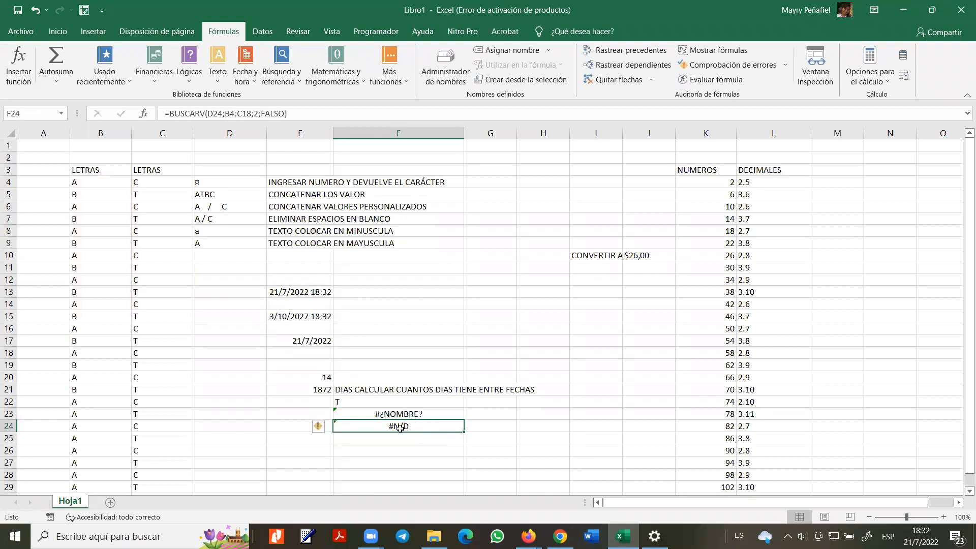
{"action": "left_click", "coordinate": [253, 427]}
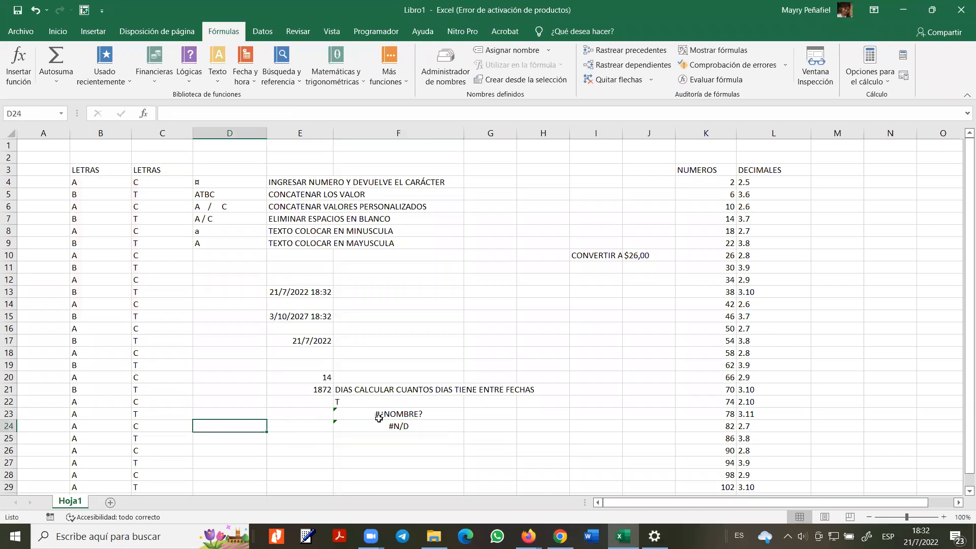
- Open F24's formula and cancel the edits, leaving it unchanged
{"action": "double_click", "coordinate": [393, 427]}
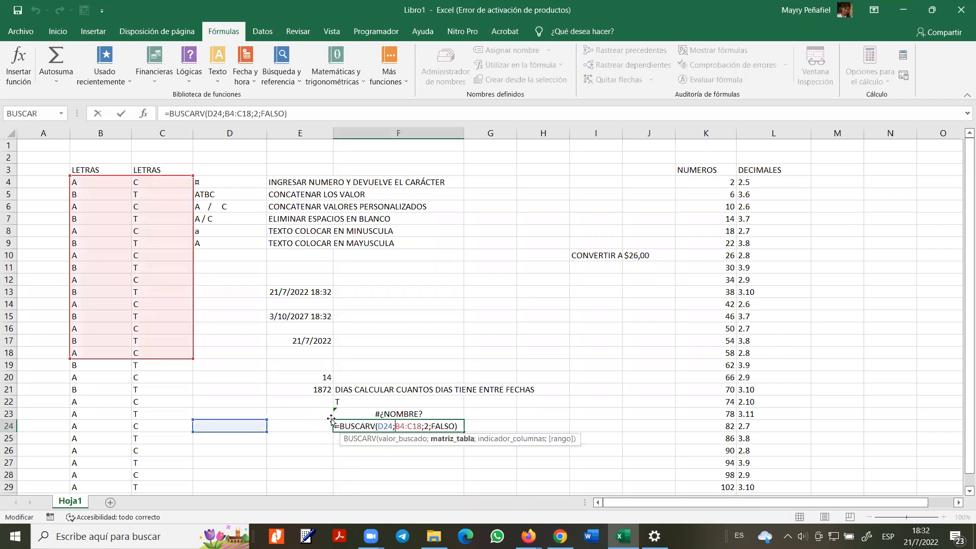
{"action": "left_click", "coordinate": [249, 425]}
{"action": "key", "text": "Escape"}
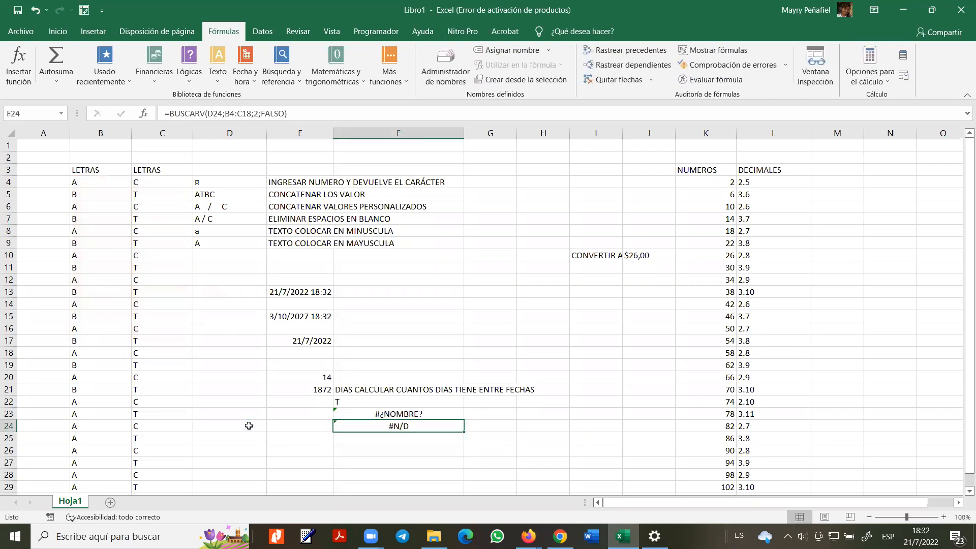
{"action": "double_click", "coordinate": [376, 425]}
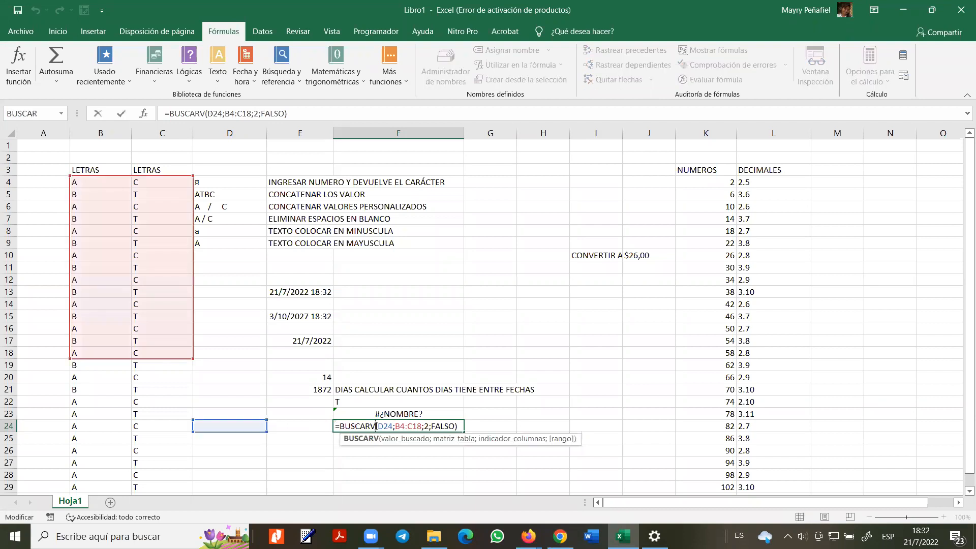
{"action": "key", "text": "Escape"}
- Enter A in D24 and inspect F24's references, now returning C
{"action": "left_click", "coordinate": [234, 426]}
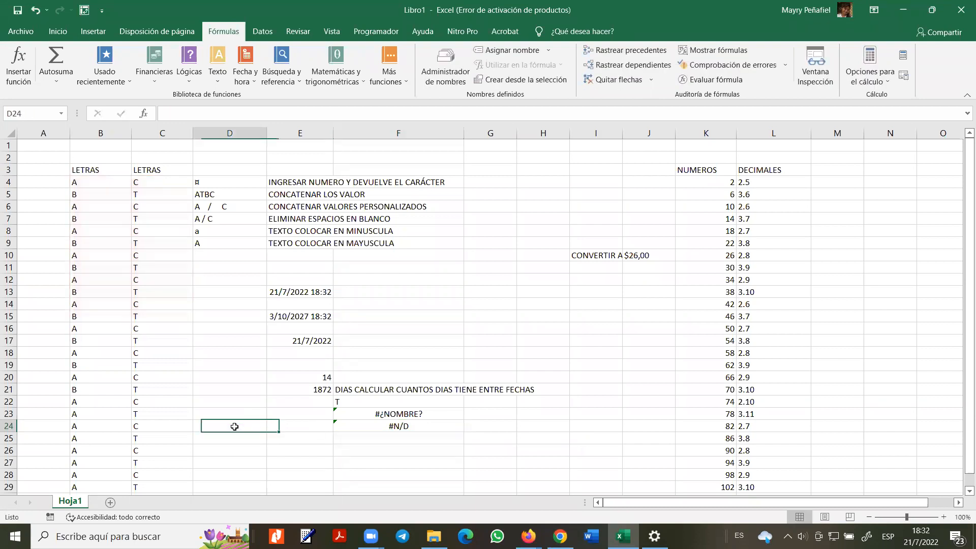
{"action": "type", "text": "A"}
{"action": "key", "text": "Return"}
{"action": "left_click", "coordinate": [361, 426]}
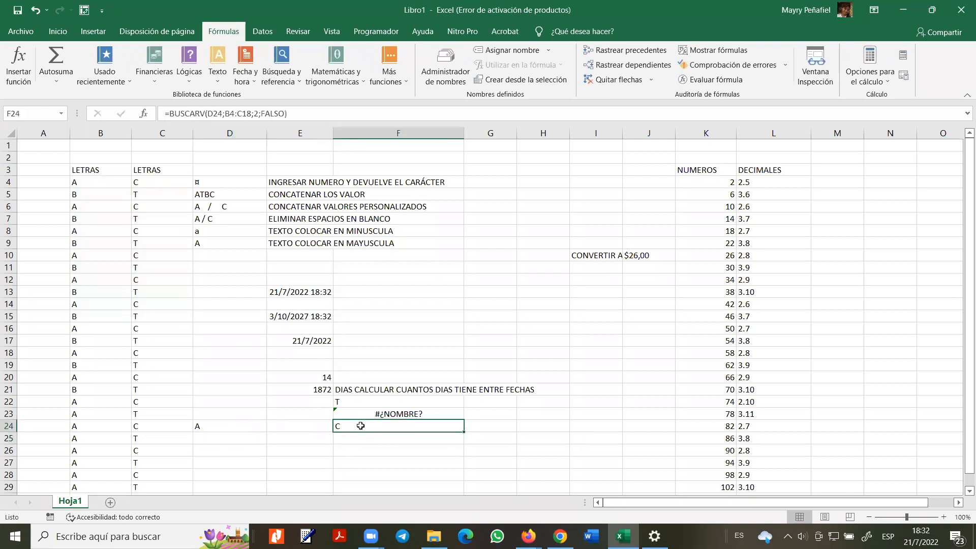
{"action": "double_click", "coordinate": [361, 426]}
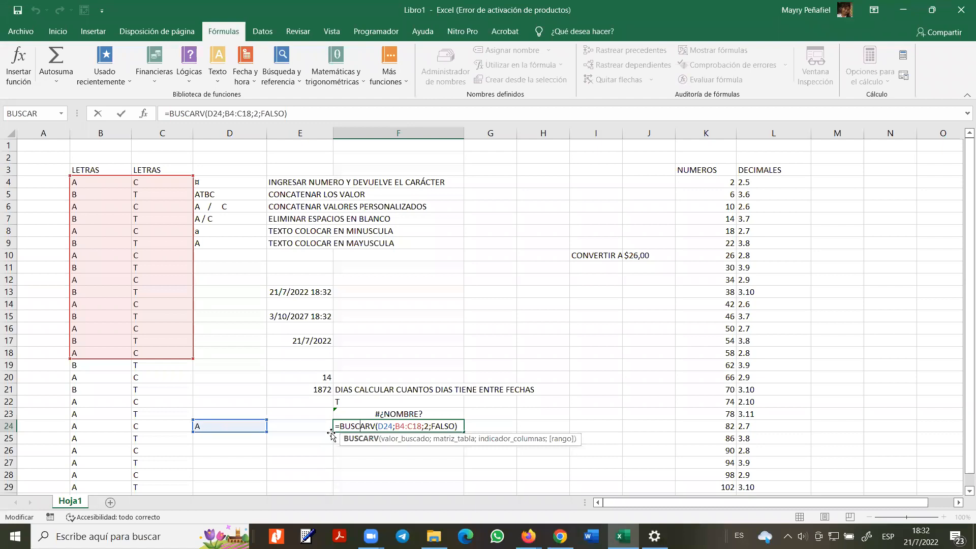
{"action": "left_click", "coordinate": [283, 462]}
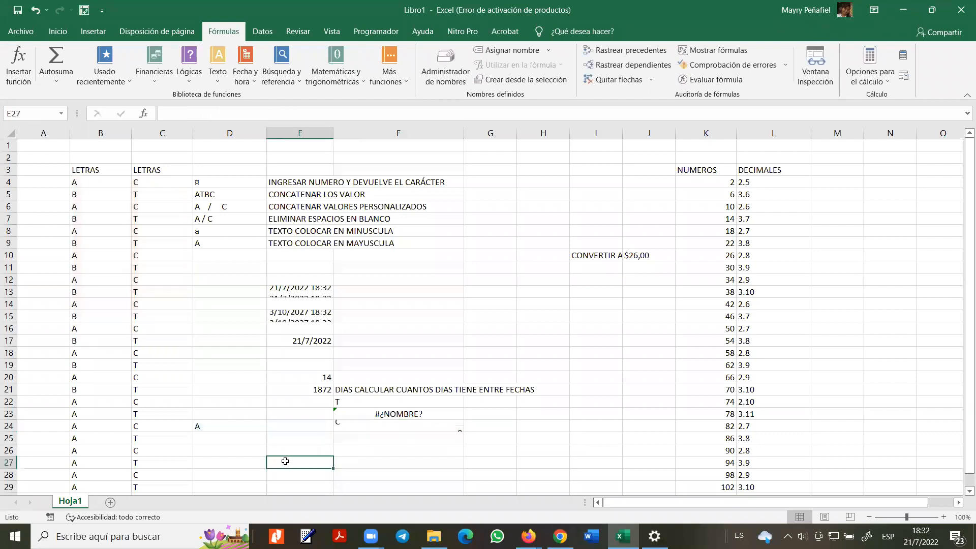
{"action": "left_click", "coordinate": [361, 425]}
{"action": "double_click", "coordinate": [361, 426]}
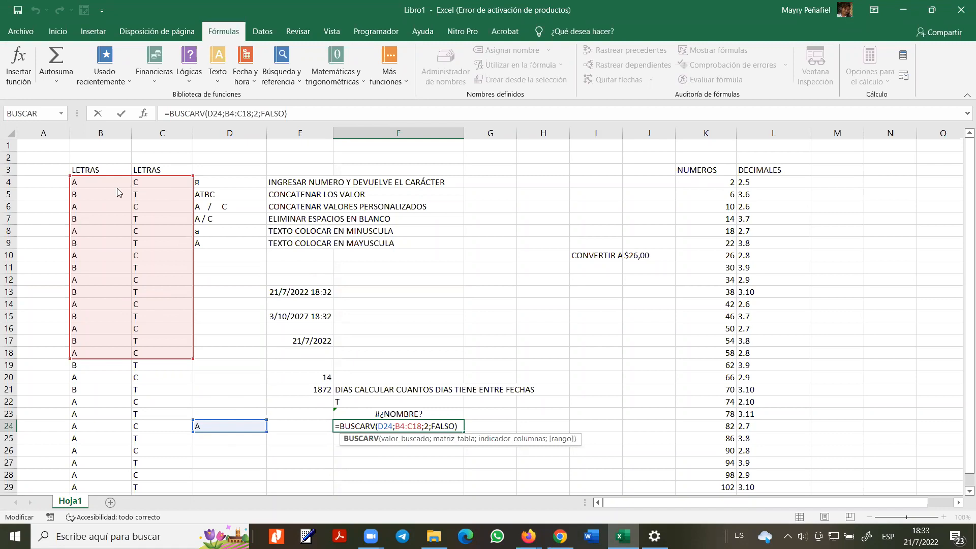
- Change F24's match type from FALSO to VERDADERO; the lookup still returns C
{"action": "key", "text": "Return"}
{"action": "double_click", "coordinate": [445, 427]}
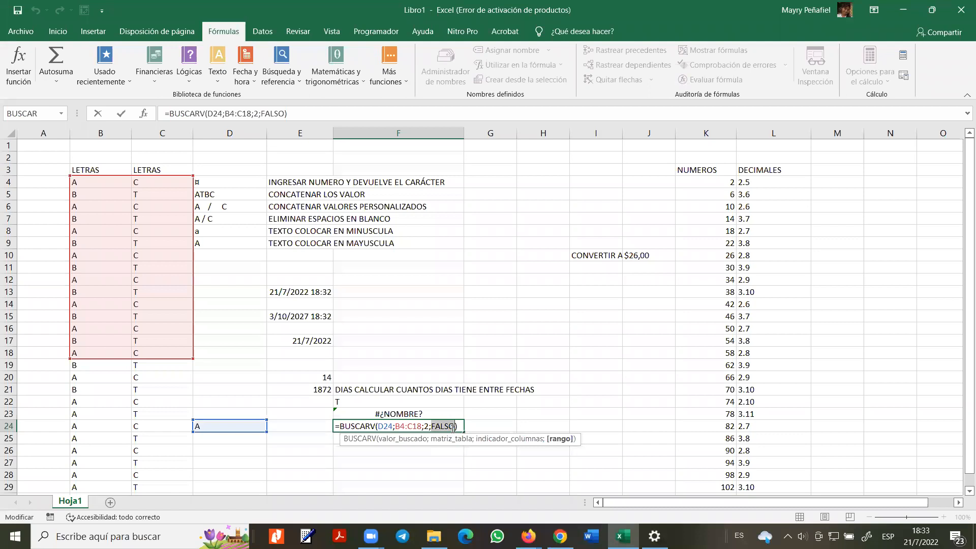
{"action": "type", "text": "VERDADERO"}
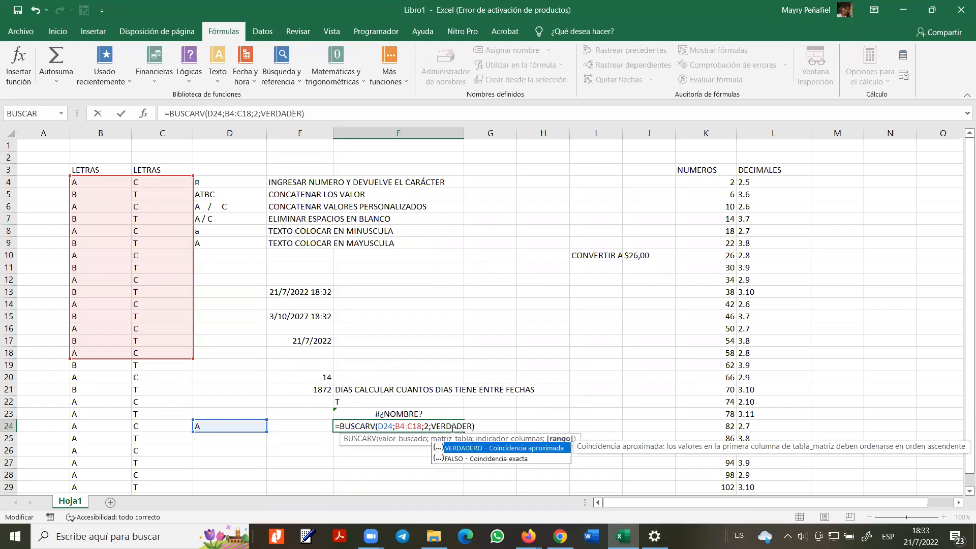
{"action": "key", "text": "Return"}
{"action": "double_click", "coordinate": [438, 426]}
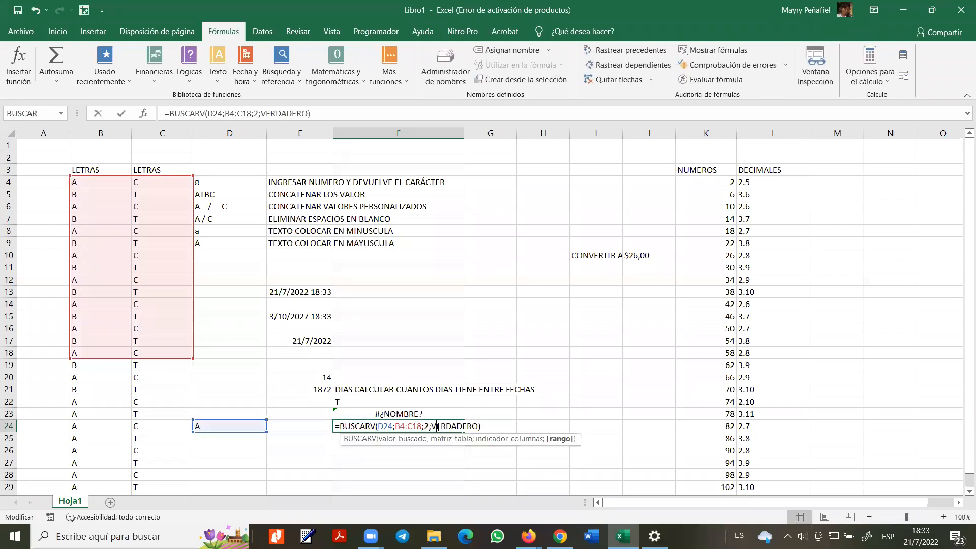
{"action": "left_click", "coordinate": [292, 444]}
{"action": "left_click", "coordinate": [379, 429]}
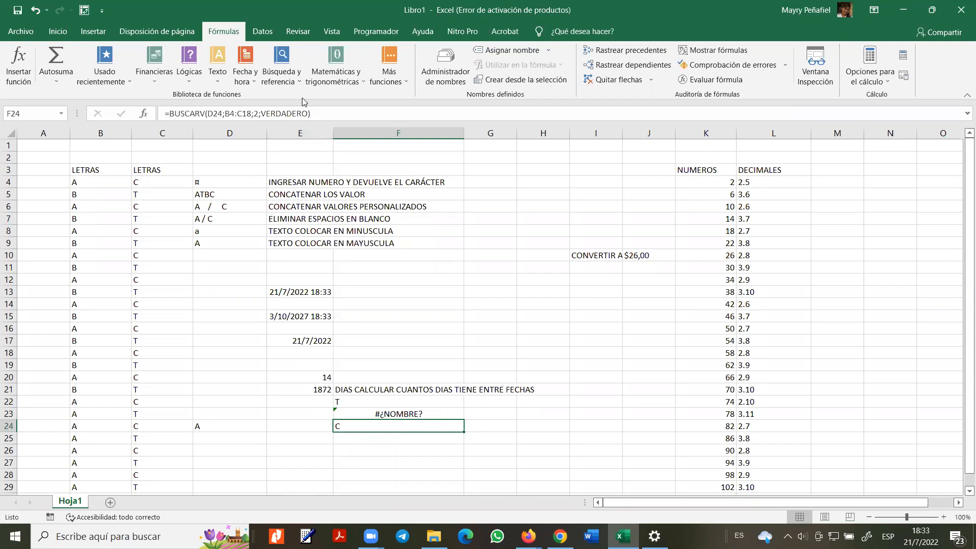
- Enter =ALEATORIO() in M7 to generate a random decimal
{"action": "left_click", "coordinate": [466, 291]}
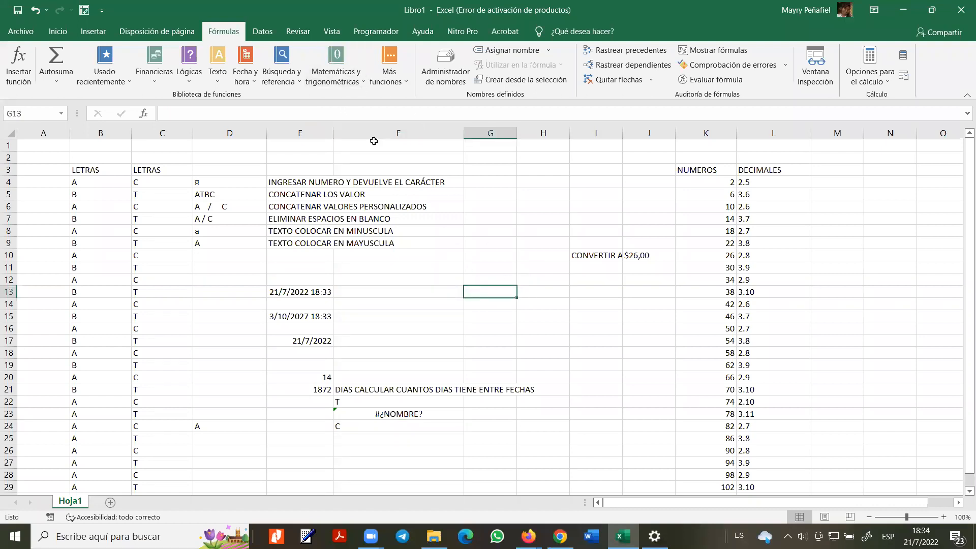
{"action": "left_click", "coordinate": [355, 81]}
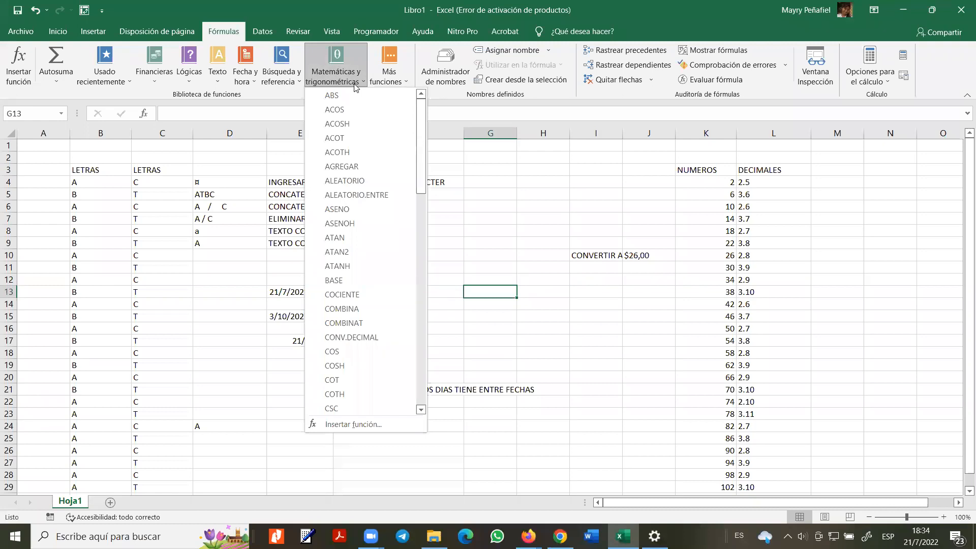
{"action": "left_click", "coordinate": [534, 273]}
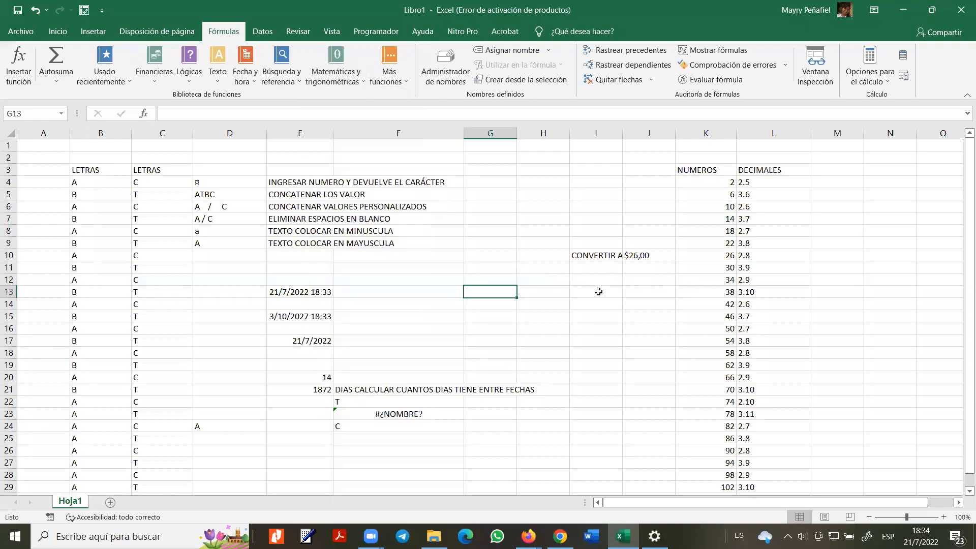
{"action": "left_click", "coordinate": [835, 240]}
{"action": "left_click", "coordinate": [841, 218]}
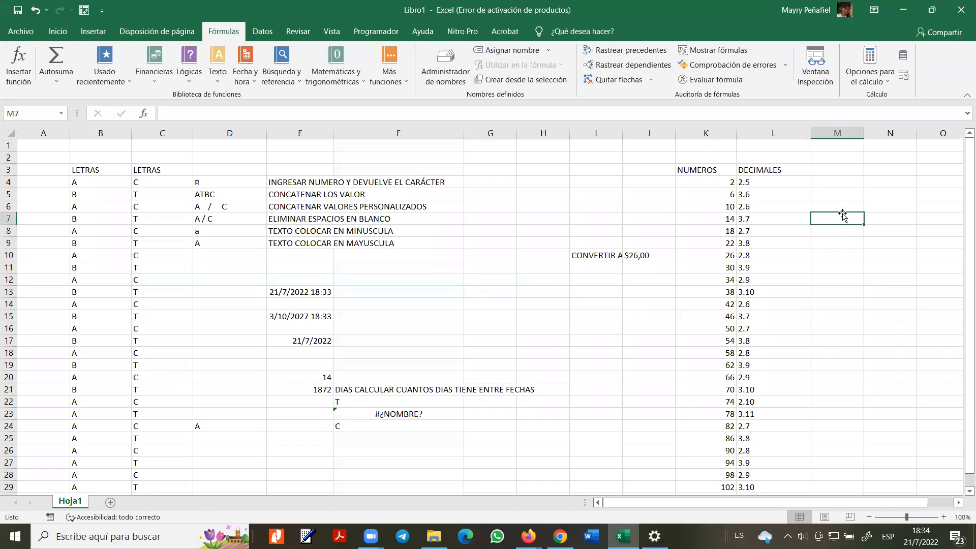
{"action": "type", "text": "="}
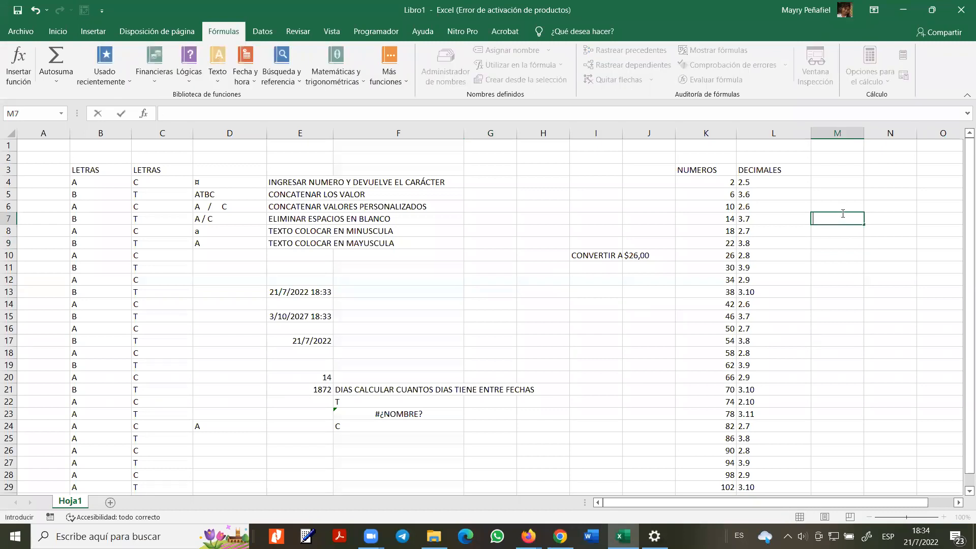
{"action": "type", "text": "AL"}
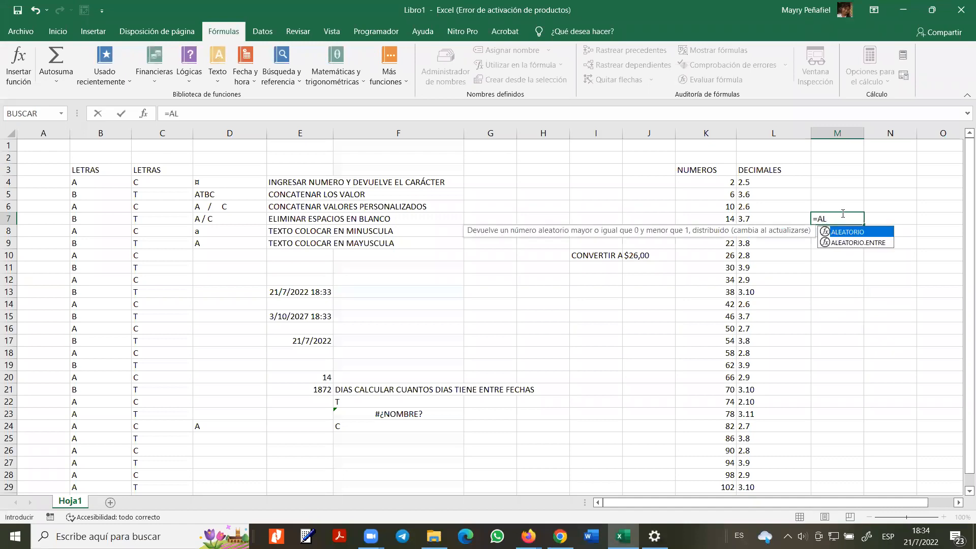
{"action": "double_click", "coordinate": [858, 234]}
{"action": "type", "text": ")="}
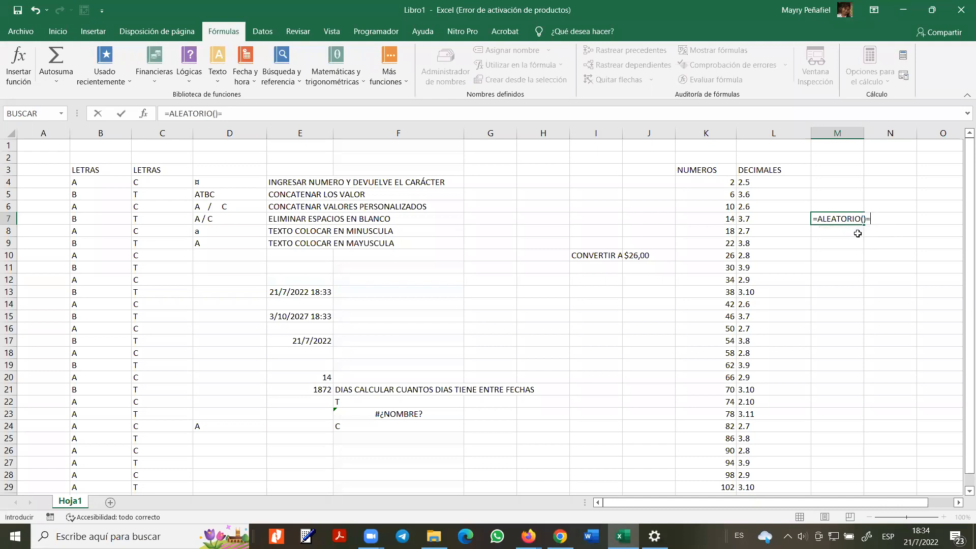
{"action": "key", "text": "BackSpace"}
{"action": "key", "text": "Return"}
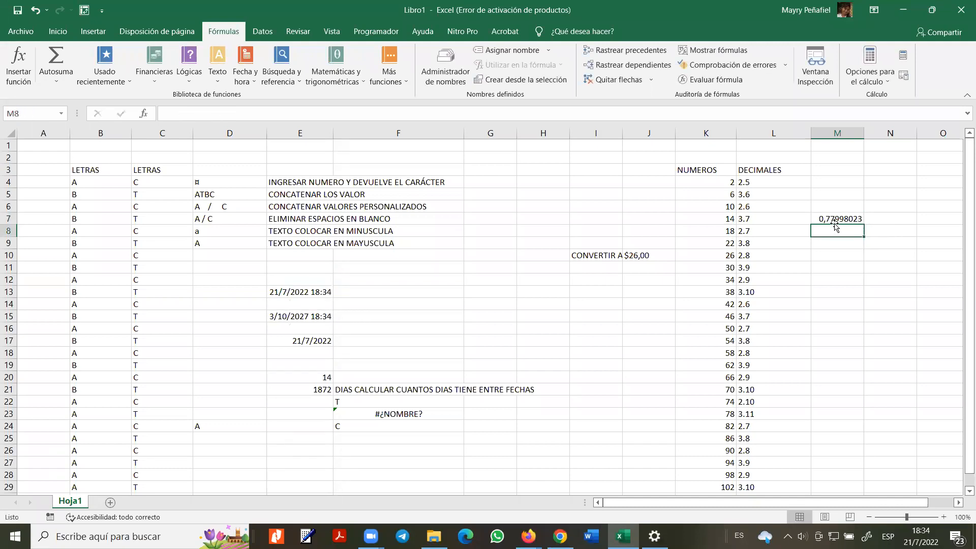
- Label N7 as ALEATORIO and recalculate with F9 to refresh the random value
{"action": "left_click", "coordinate": [834, 221]}
{"action": "left_click", "coordinate": [831, 238]}
{"action": "left_click", "coordinate": [834, 230]}
{"action": "left_click", "coordinate": [836, 220]}
{"action": "left_click", "coordinate": [888, 218]}
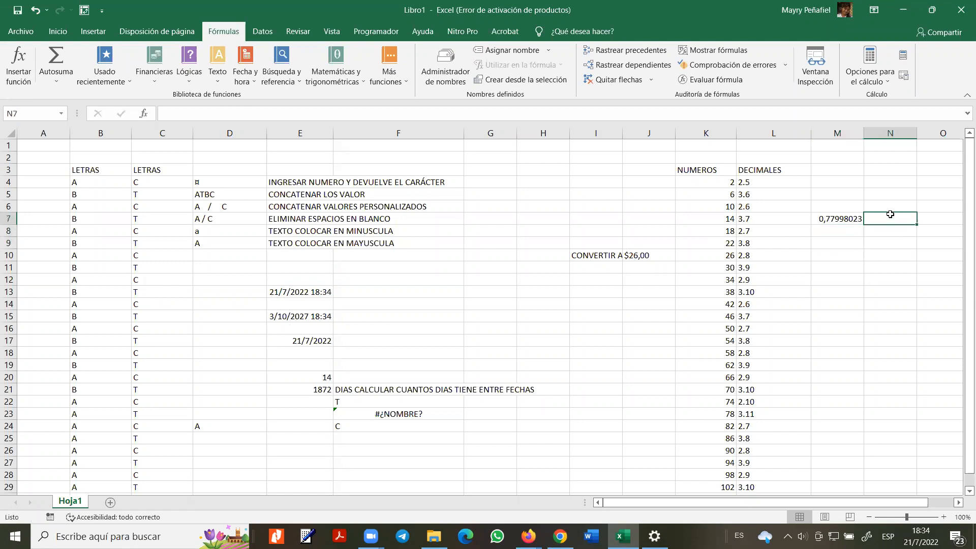
{"action": "type", "text": "ALETORIO"}
{"action": "key", "text": "BackSpace"}
{"action": "key", "text": "BackSpace"}
{"action": "key", "text": "BackSpace"}
{"action": "key", "text": "BackSpace"}
{"action": "key", "text": "BackSpace"}
{"action": "type", "text": "ATORI"}
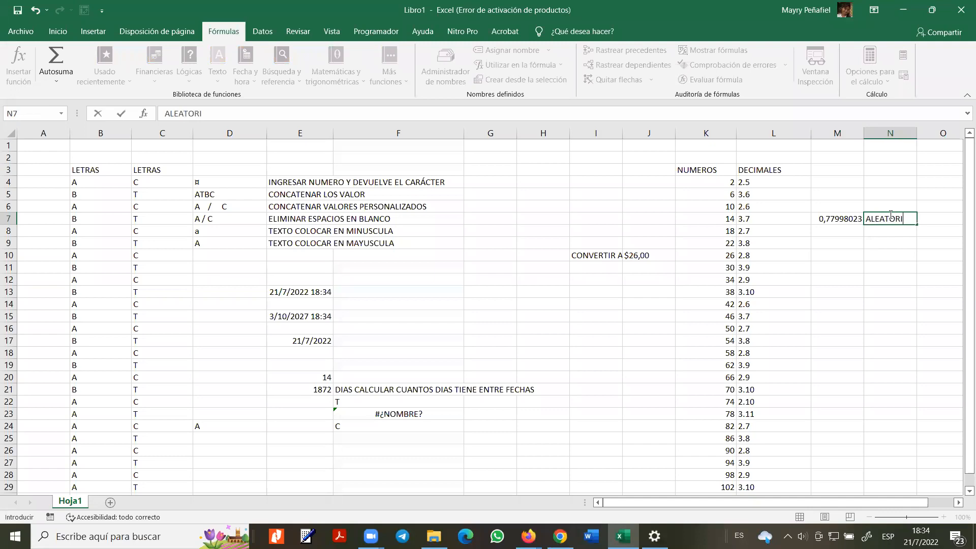
{"action": "type", "text": "O"}
{"action": "key", "text": "Return"}
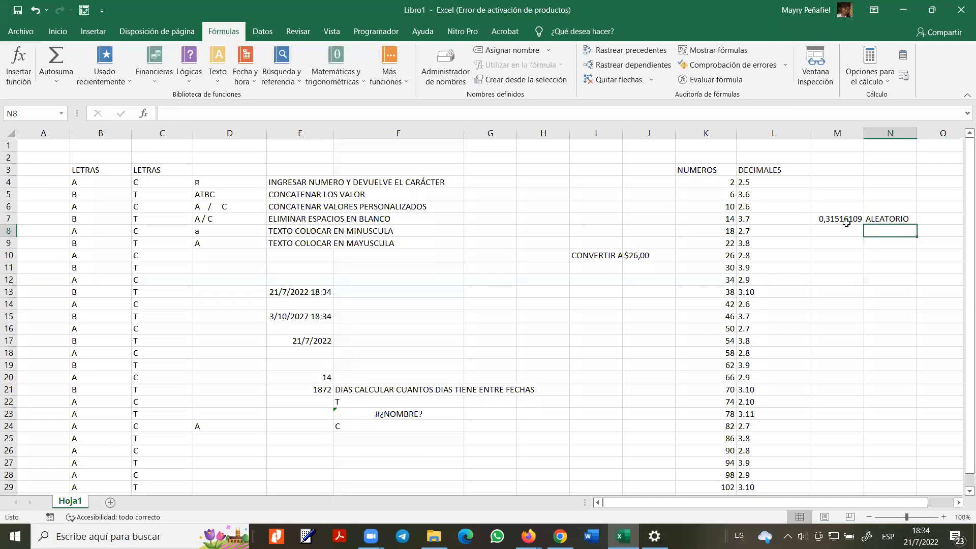
{"action": "left_click", "coordinate": [893, 219]}
{"action": "key", "text": "Return"}
{"action": "left_click", "coordinate": [896, 219]}
{"action": "key", "text": "F9"}
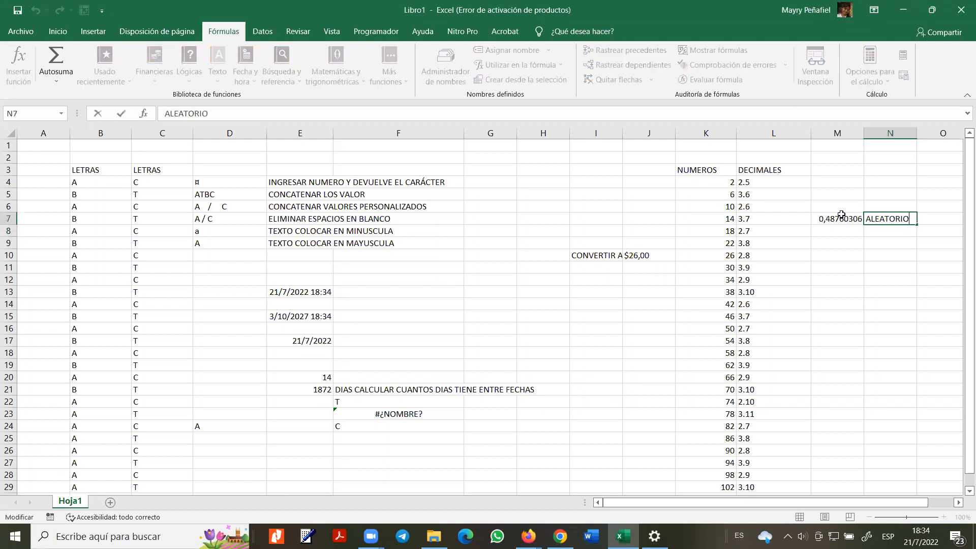
- Begin a new =AL formula in M8
{"action": "left_click", "coordinate": [872, 235]}
{"action": "left_click", "coordinate": [838, 235]}
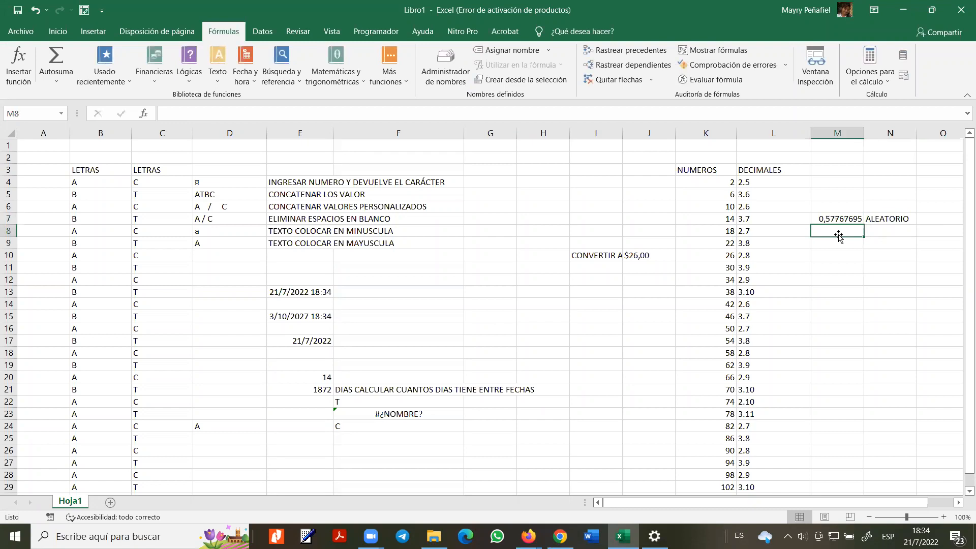
{"action": "type", "text": "="}
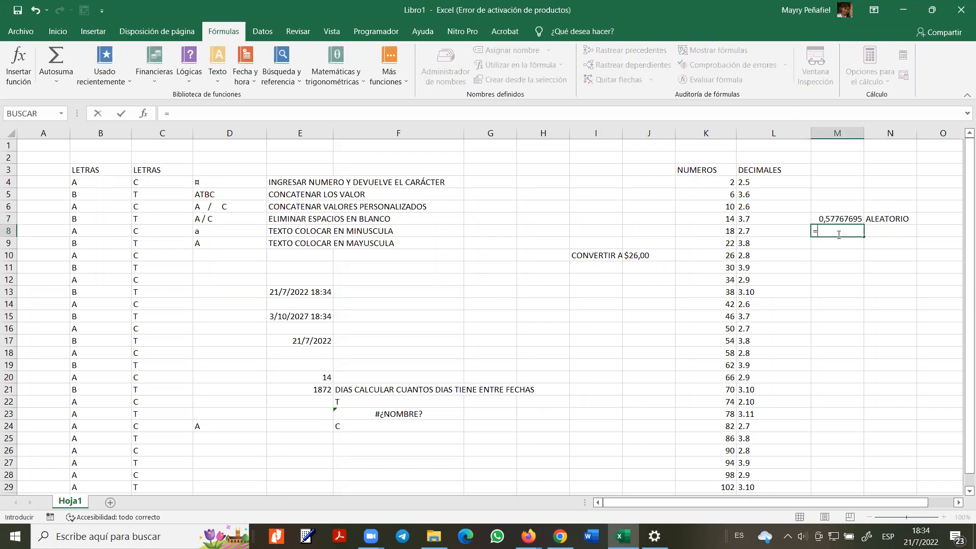
{"action": "type", "text": "AL"}
- Enter =ALEATORIO.ENTRE(4;7) in M8, fixing the comma to a semicolon after the error
{"action": "double_click", "coordinate": [871, 254]}
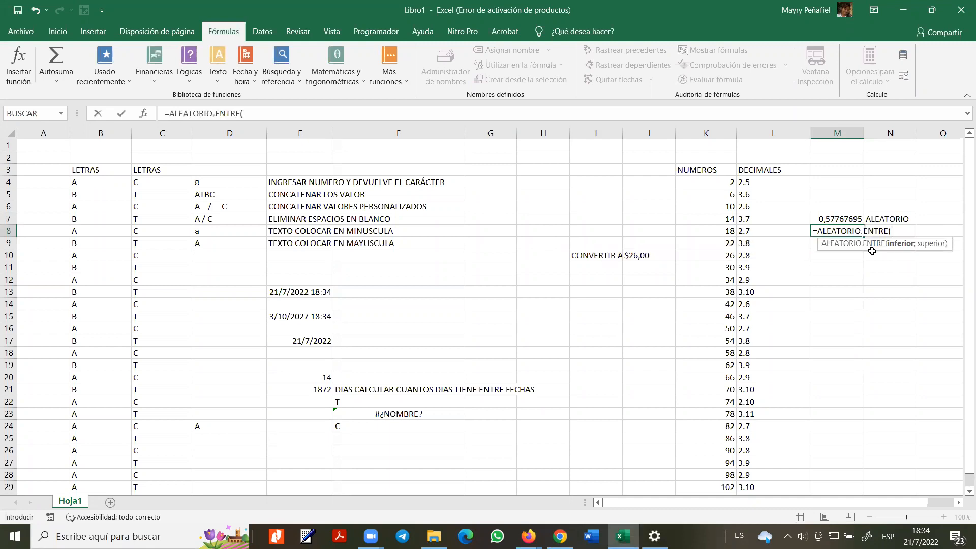
{"action": "type", "text": "4,7)"}
{"action": "key", "text": "Return"}
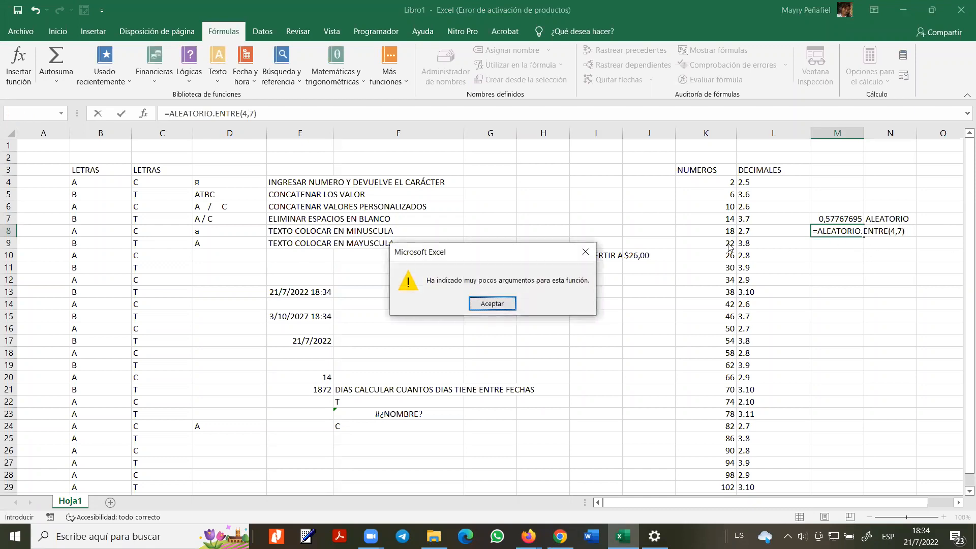
{"action": "left_click", "coordinate": [509, 304]}
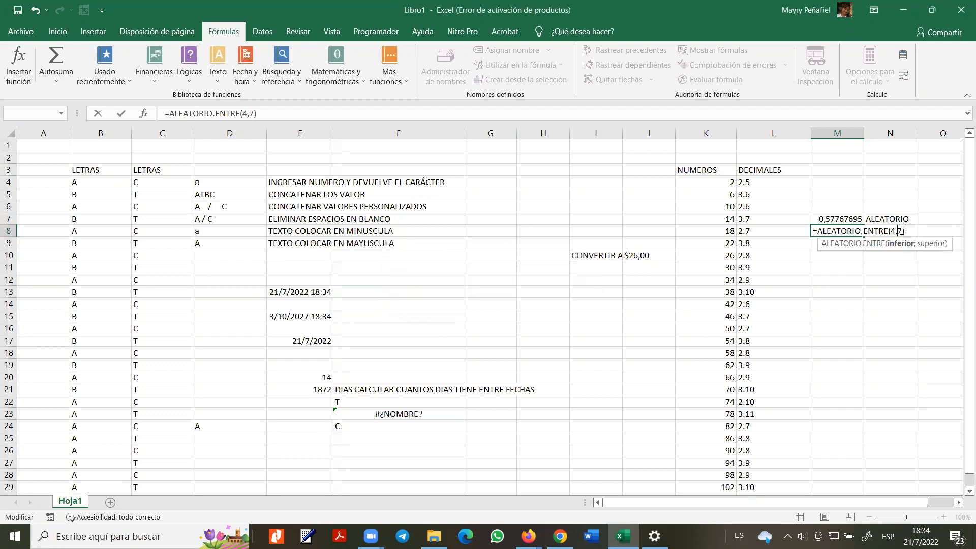
{"action": "key", "text": "Left"}
{"action": "key", "text": "Left"}
{"action": "key", "text": "BackSpace"}
{"action": "type", "text": ";"}
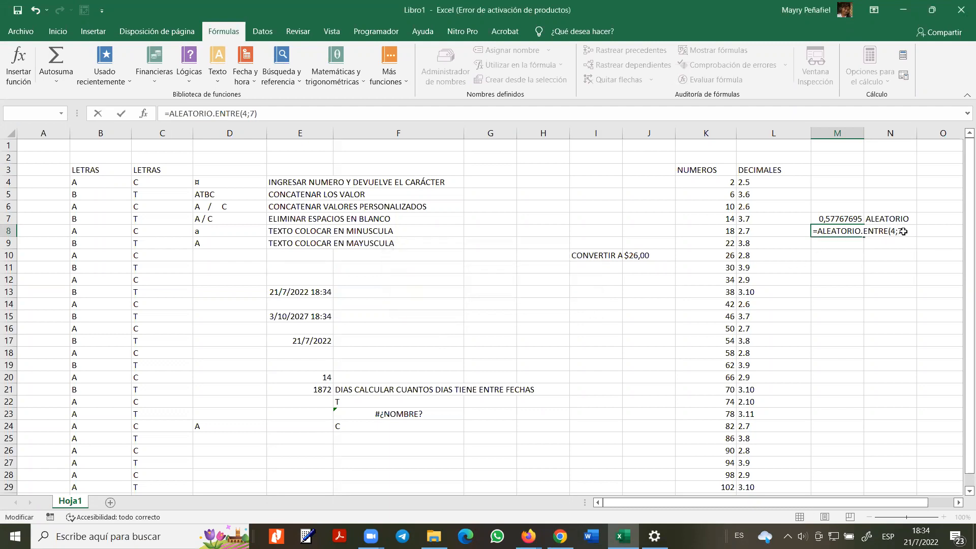
{"action": "key", "text": "Return"}
{"action": "left_click", "coordinate": [844, 231]}
- Type the label ALEATORIO ENTRE VALORES in N8 and review the random values
{"action": "left_click", "coordinate": [884, 229]}
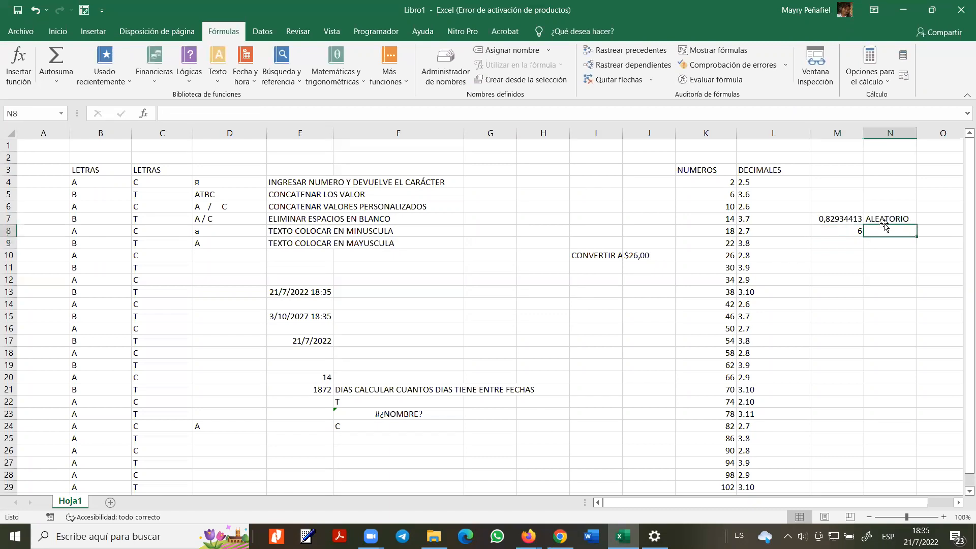
{"action": "type", "text": "ALEAPT"}
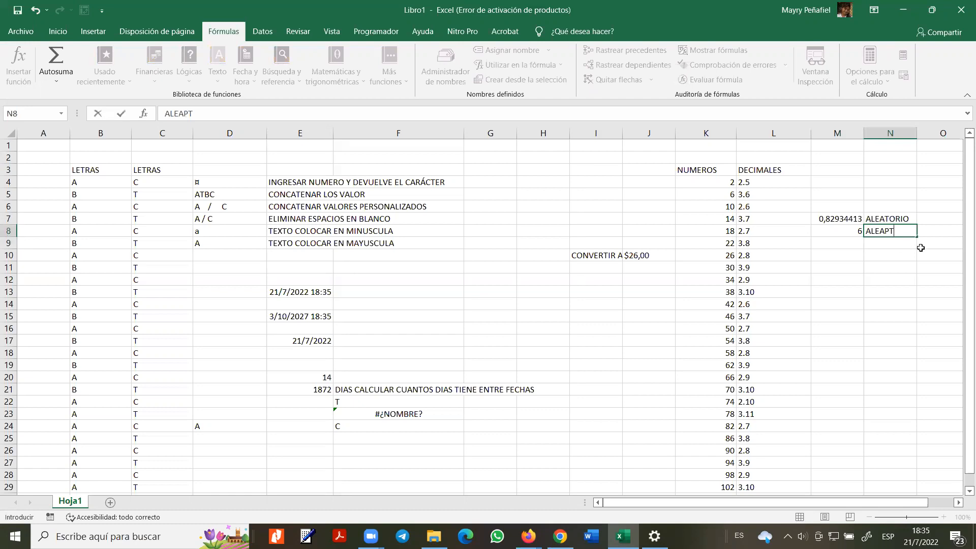
{"action": "key", "text": "BackSpace"}
{"action": "key", "text": "BackSpace"}
{"action": "type", "text": "TORIO ENTRE VALORES"}
{"action": "key", "text": "Return"}
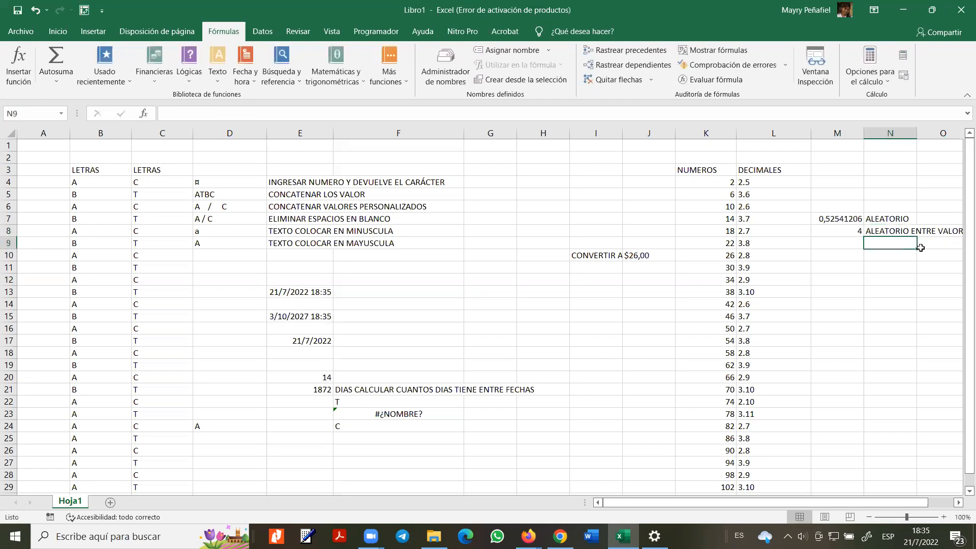
{"action": "left_click", "coordinate": [848, 235]}
{"action": "left_click", "coordinate": [852, 223]}
{"action": "left_click", "coordinate": [859, 233]}
{"action": "left_click", "coordinate": [893, 231]}
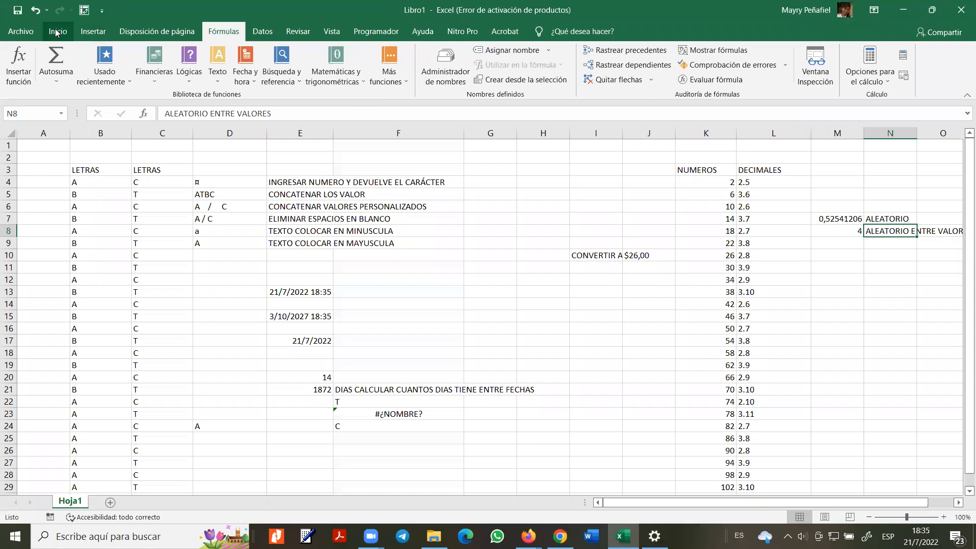
{"action": "left_click", "coordinate": [29, 32]}
- Select K4:L8 and open the Top 10 rule under Reglas para valores superiores e inferiores
{"action": "left_click", "coordinate": [23, 35]}
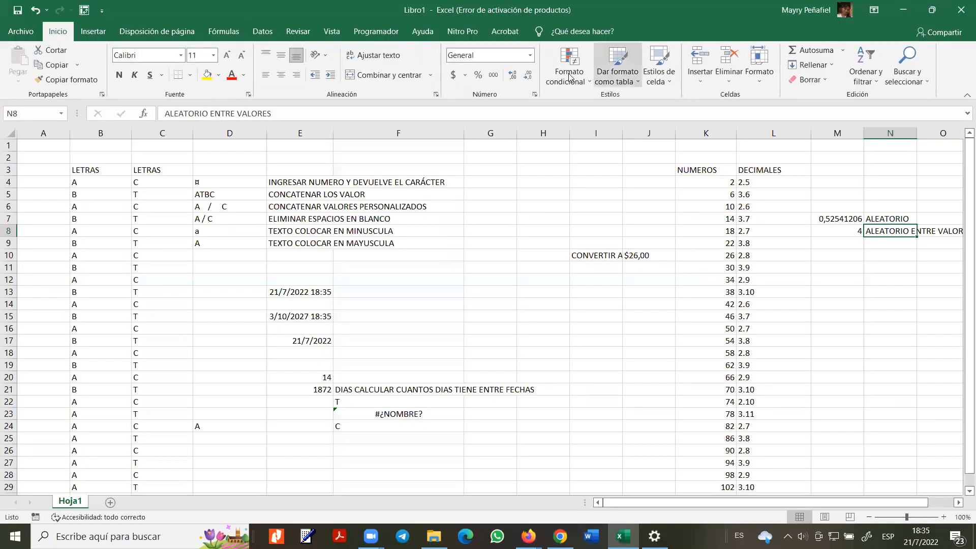
{"action": "left_click", "coordinate": [684, 380]}
{"action": "left_click", "coordinate": [704, 182]}
{"action": "left_click_drag", "start_coordinate": [703, 183], "coordinate": [759, 229]}
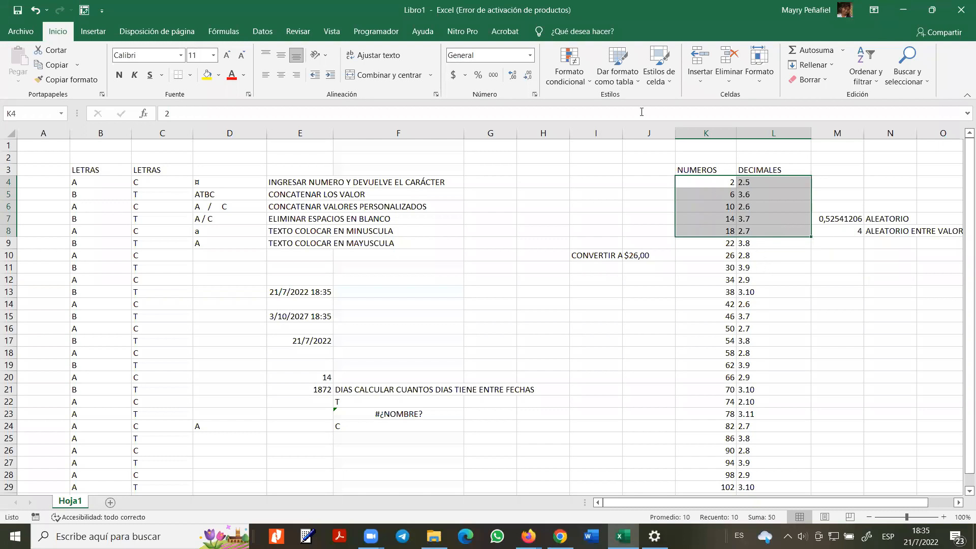
{"action": "left_click", "coordinate": [583, 83]}
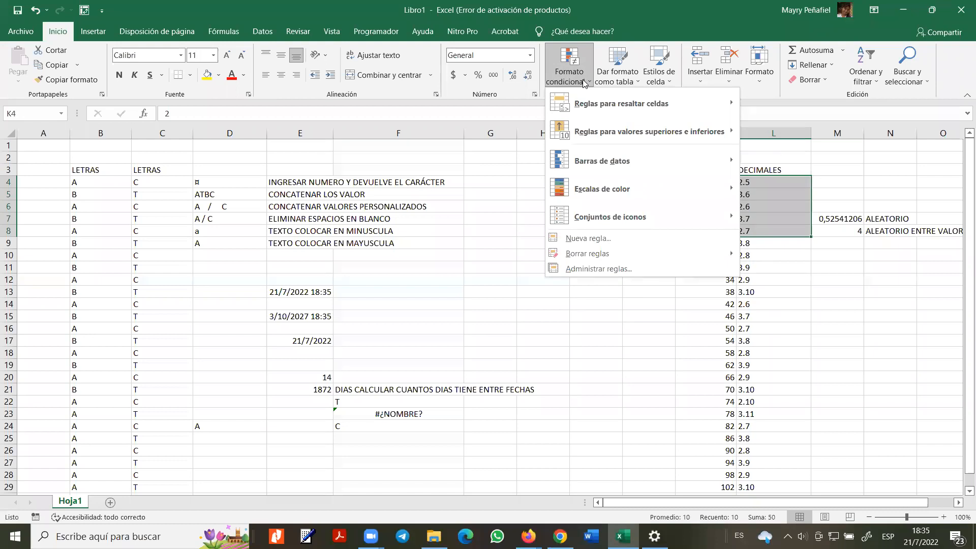
{"action": "mouse_move", "coordinate": [606, 105]}
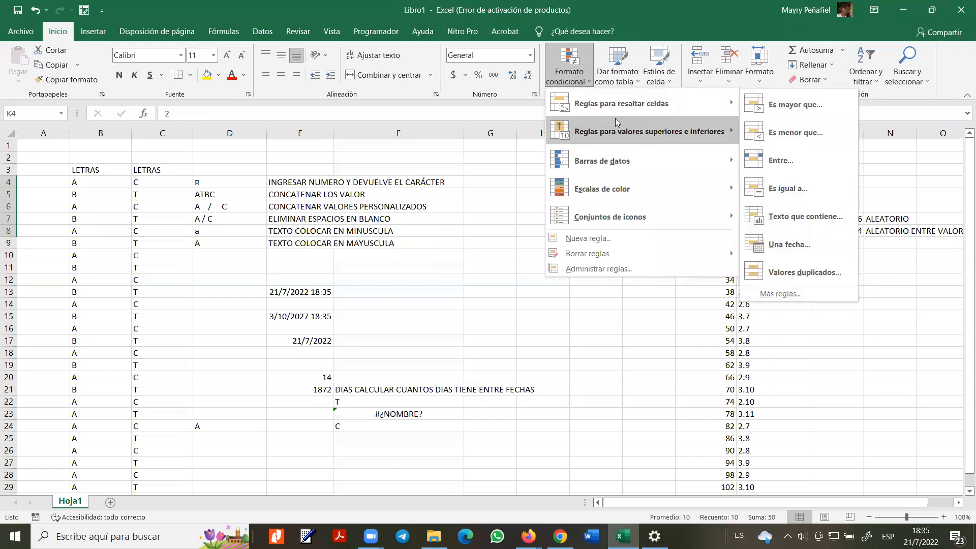
{"action": "mouse_move", "coordinate": [626, 132]}
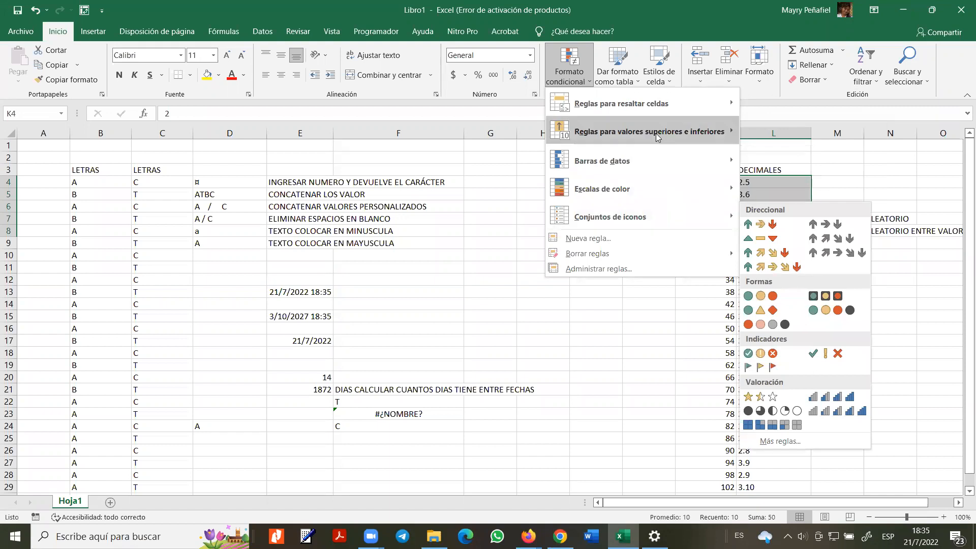
{"action": "mouse_move", "coordinate": [655, 133]}
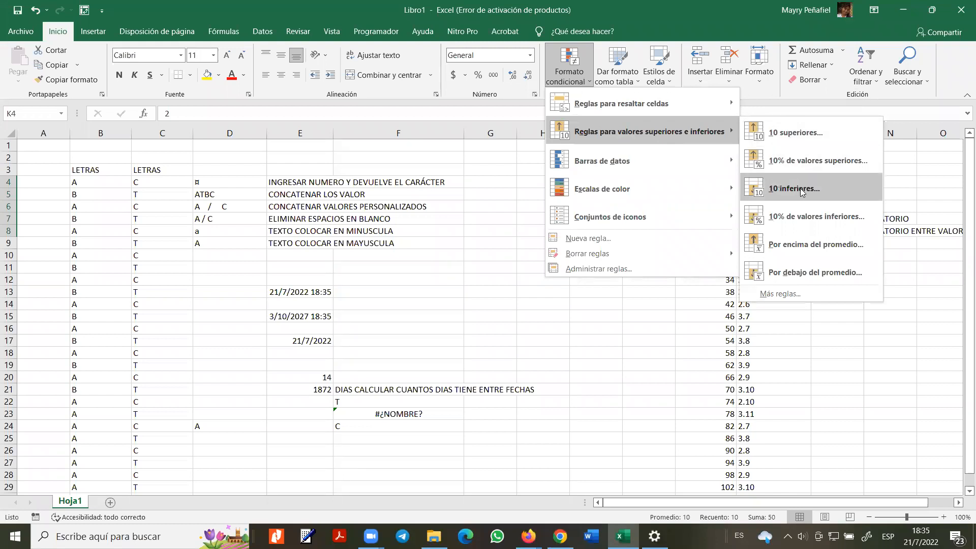
{"action": "left_click", "coordinate": [791, 132]}
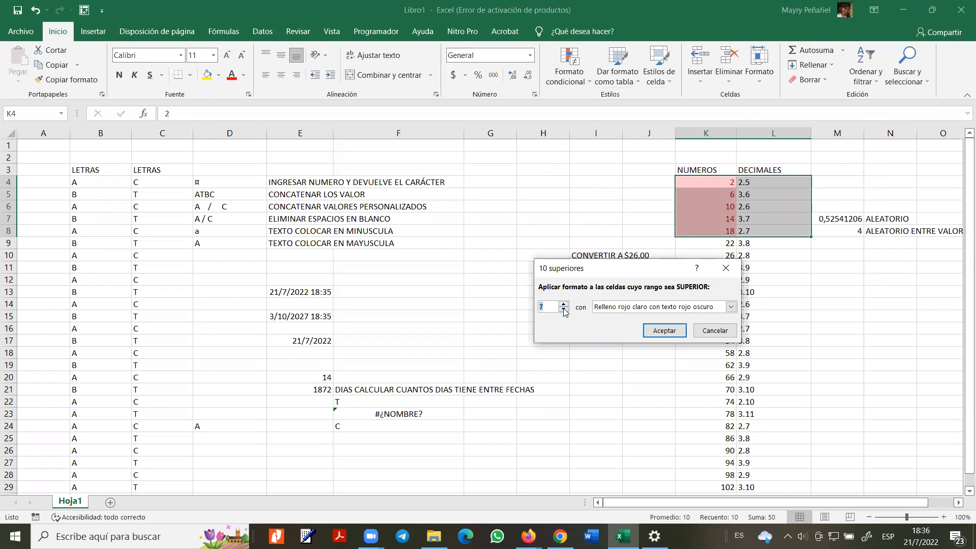
- Apply the top-5 rule with Relleno amarillo con texto amarillo oscuro after previewing other styles
{"action": "left_click", "coordinate": [730, 306]}
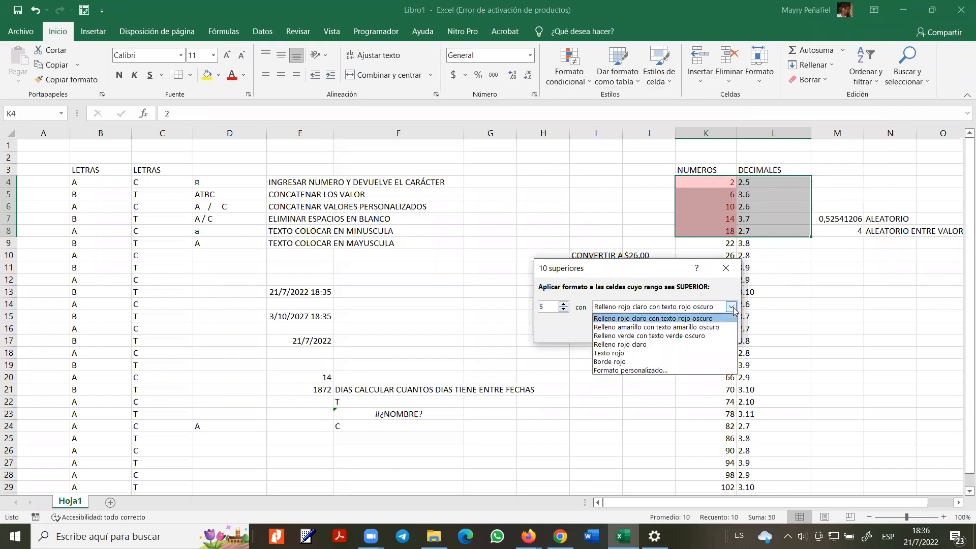
{"action": "left_click", "coordinate": [667, 327]}
{"action": "left_click", "coordinate": [667, 309]}
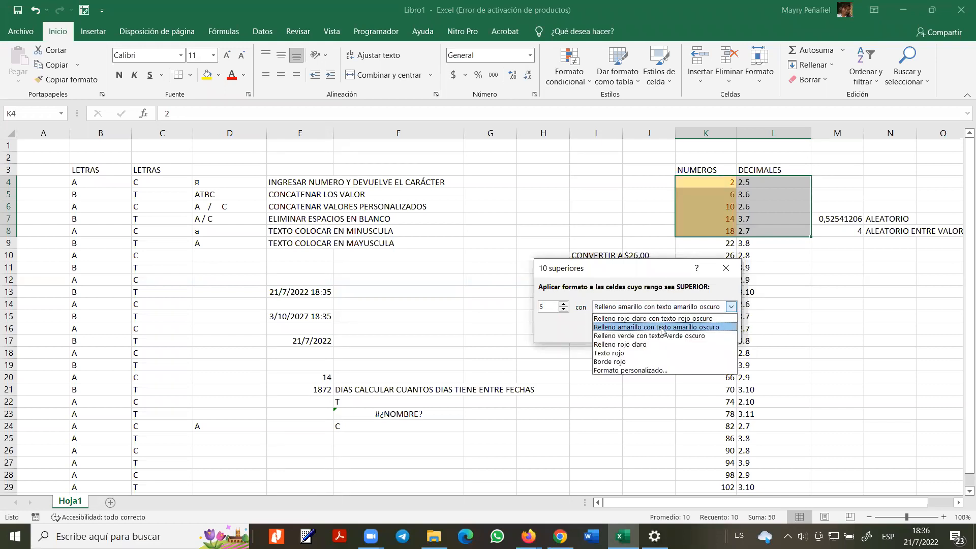
{"action": "left_click", "coordinate": [656, 345]}
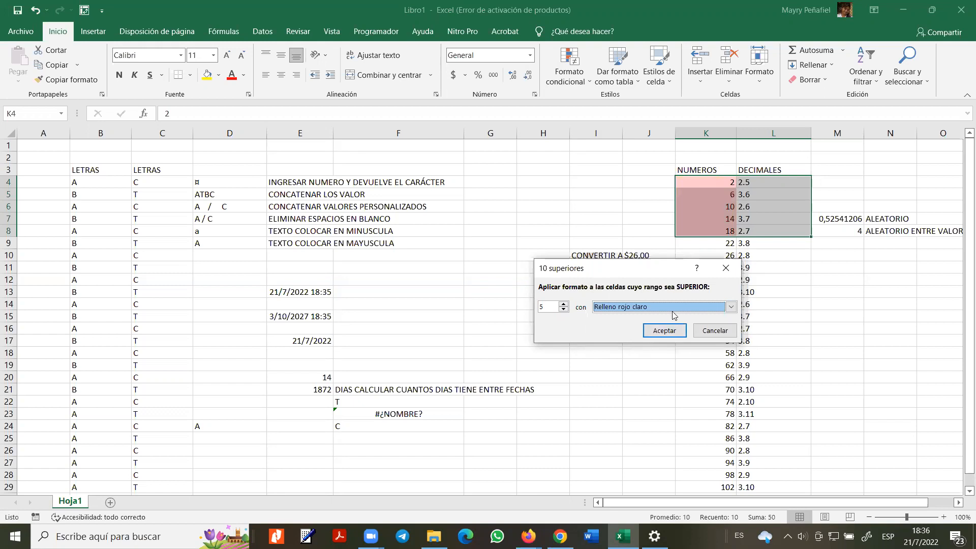
{"action": "left_click", "coordinate": [673, 308]}
{"action": "left_click", "coordinate": [670, 354]}
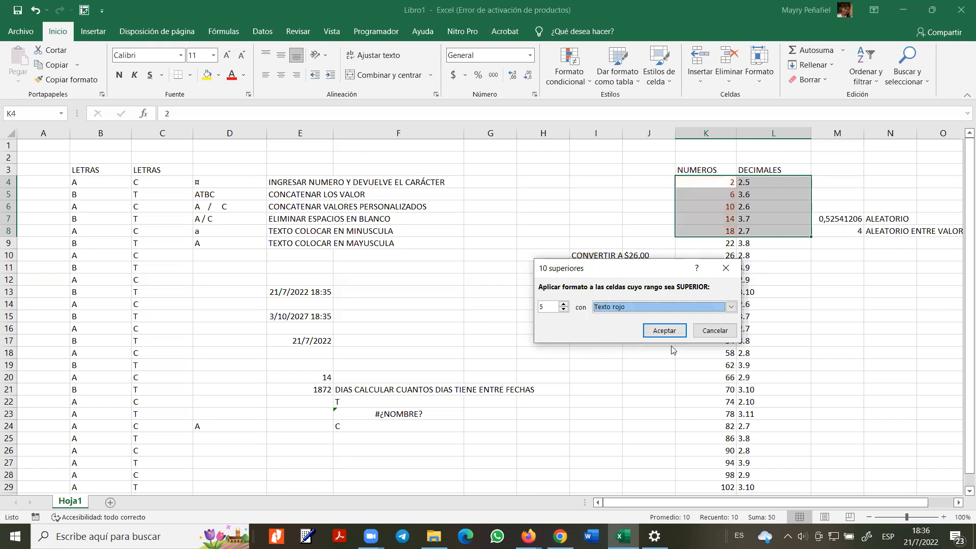
{"action": "left_click", "coordinate": [663, 307]}
{"action": "left_click", "coordinate": [637, 327]}
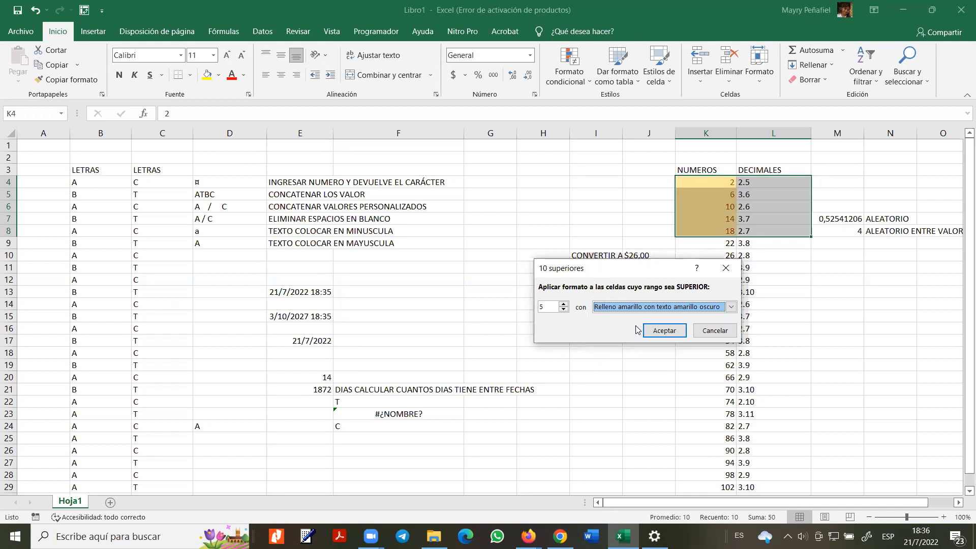
{"action": "left_click", "coordinate": [557, 311]}
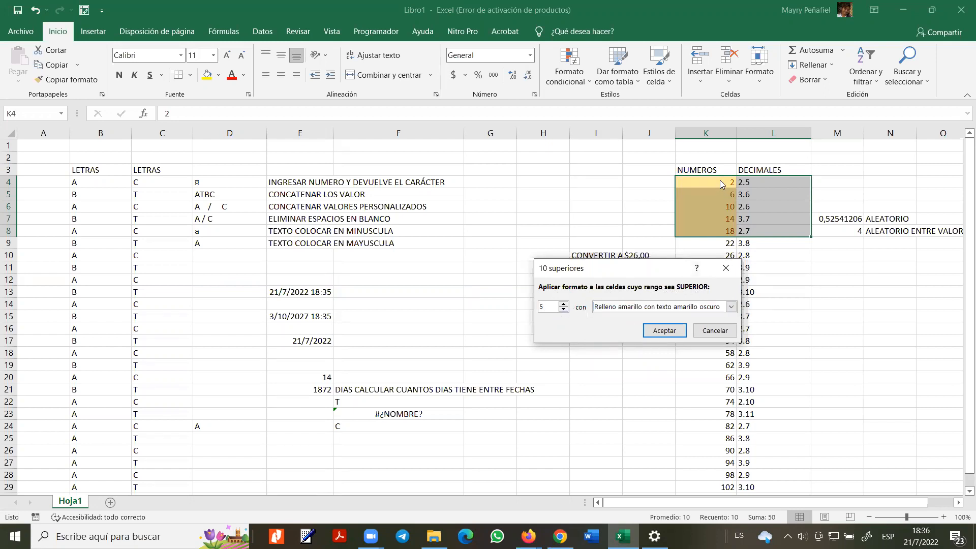
{"action": "left_click", "coordinate": [664, 331]}
{"action": "left_click", "coordinate": [703, 206]}
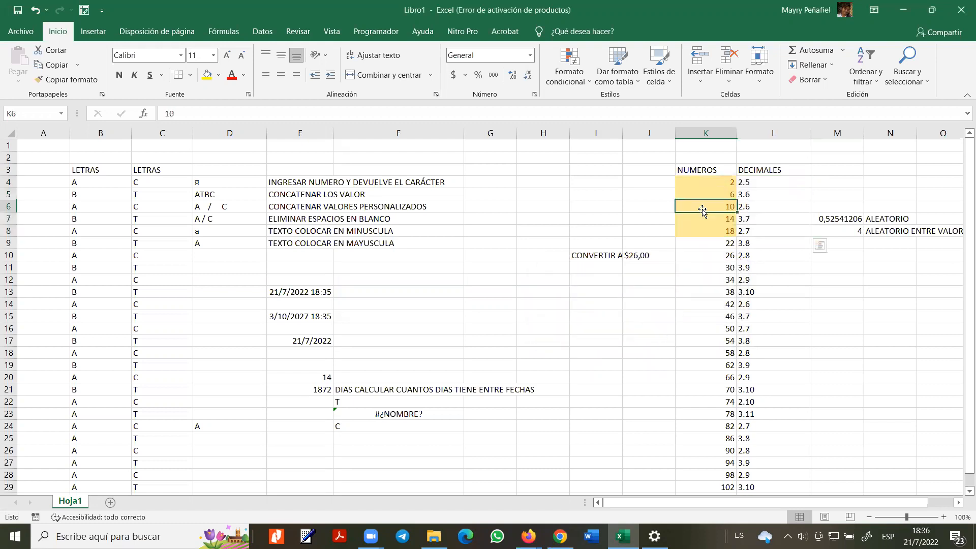
- Select K3:K8 and reopen the Formato condicional menu
{"action": "left_click_drag", "start_coordinate": [688, 175], "coordinate": [701, 235]}
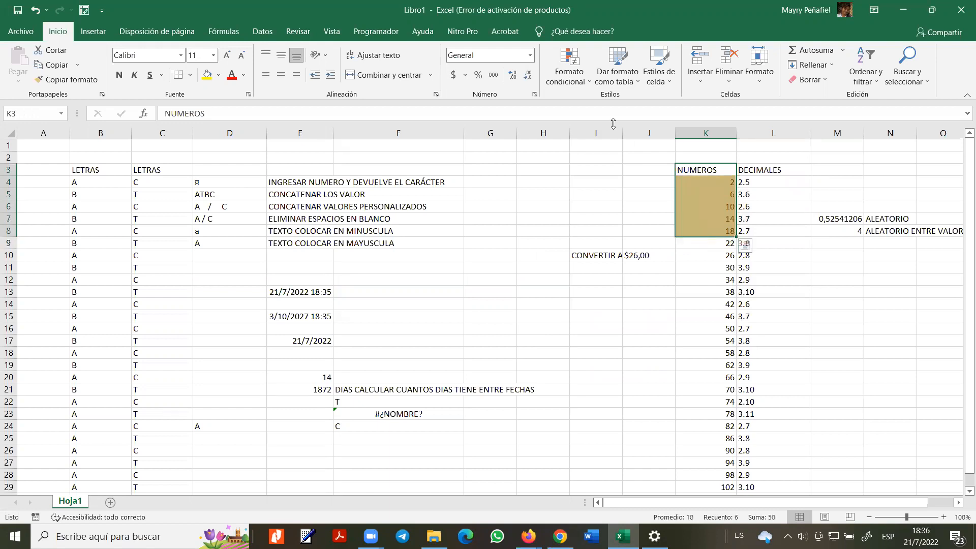
{"action": "left_click", "coordinate": [583, 94]}
{"action": "mouse_move", "coordinate": [601, 105]}
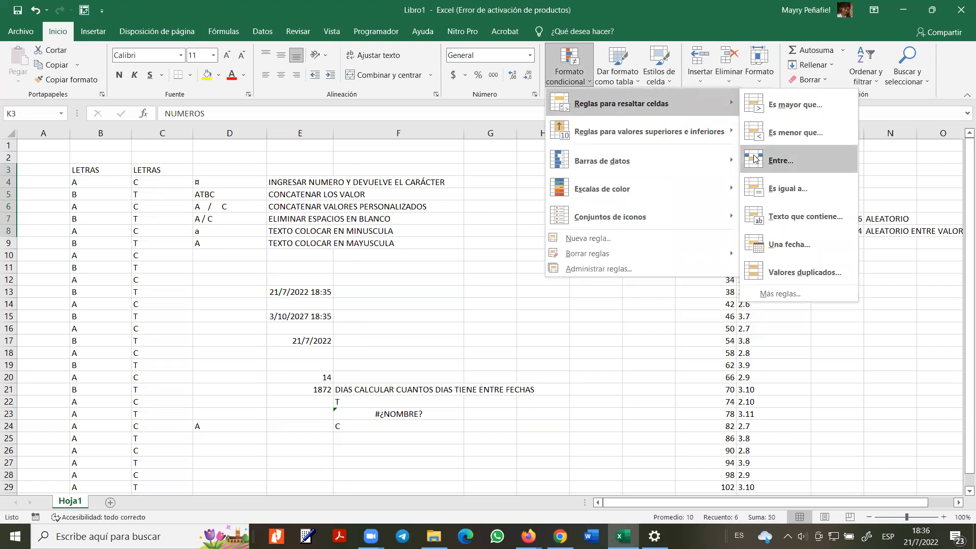
- Add an Es igual a rule for 2 with Relleno verde con texto verde oscuro
{"action": "left_click", "coordinate": [777, 189]}
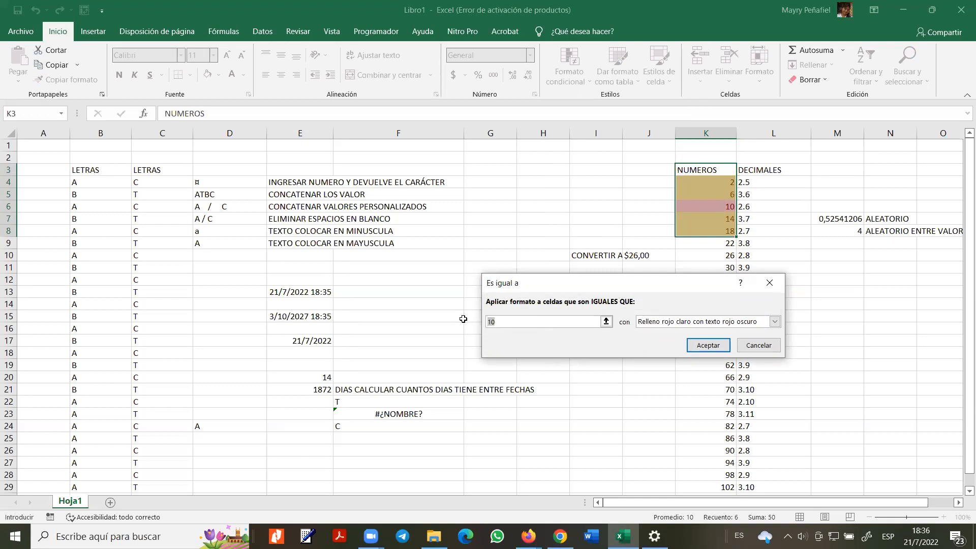
{"action": "type", "text": "2"}
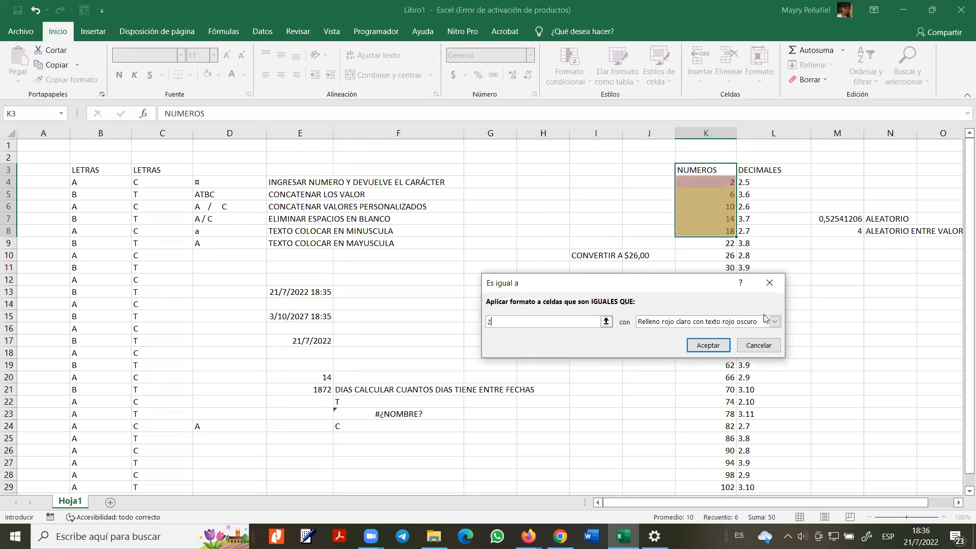
{"action": "left_click", "coordinate": [773, 320]}
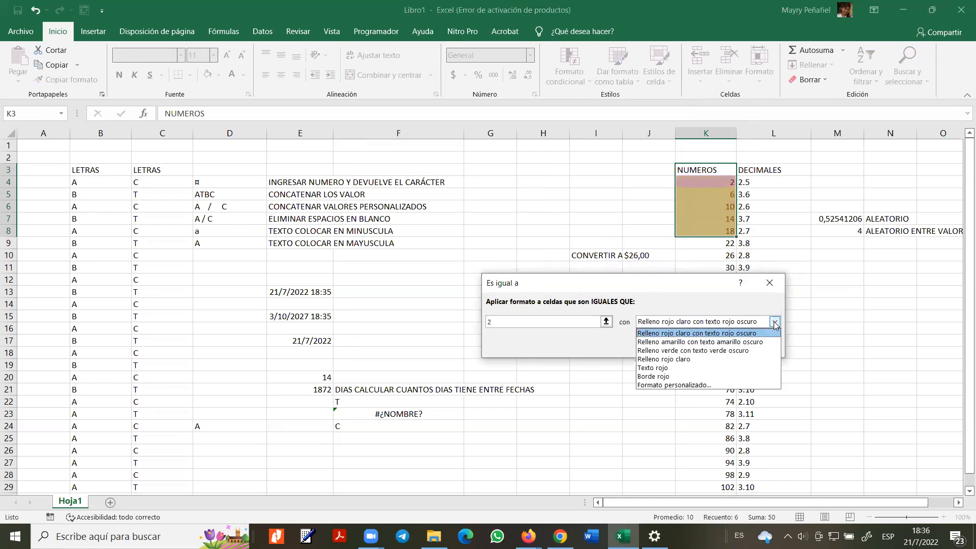
{"action": "left_click", "coordinate": [727, 356]}
{"action": "left_click", "coordinate": [708, 345]}
- Select cells K4 through K8 to check the highlighted values, ending on K4
{"action": "left_click", "coordinate": [706, 181]}
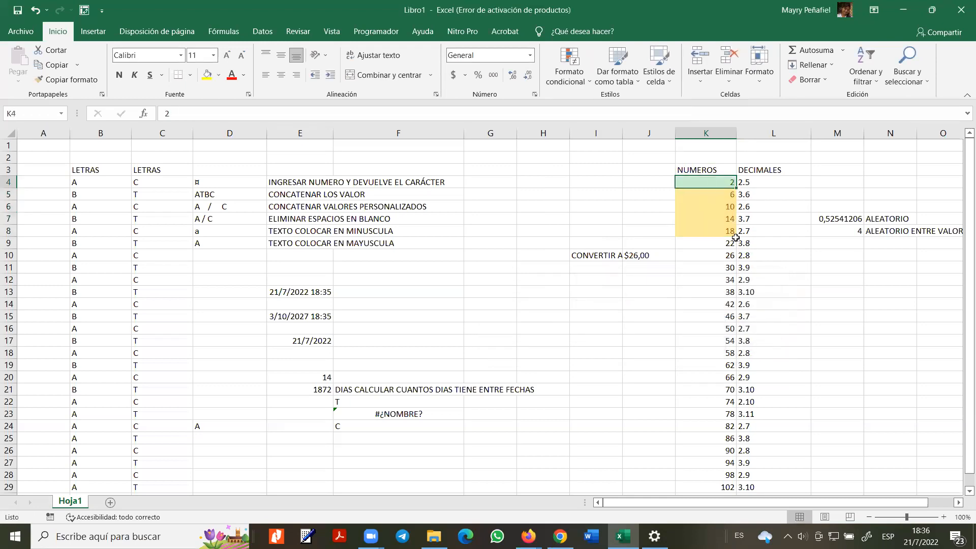
{"action": "left_click_drag", "start_coordinate": [705, 197], "coordinate": [704, 230]}
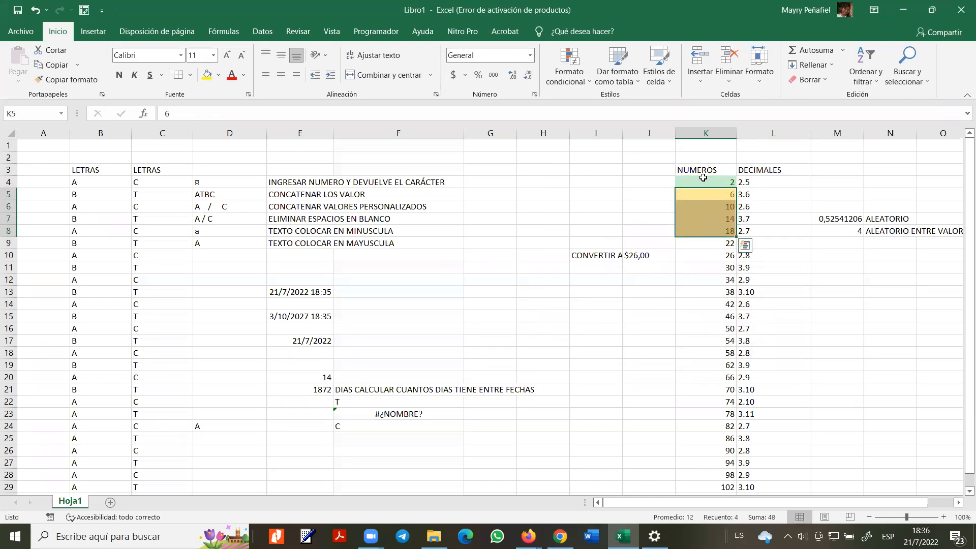
{"action": "left_click_drag", "start_coordinate": [707, 183], "coordinate": [709, 226]}
{"action": "left_click", "coordinate": [704, 180]}
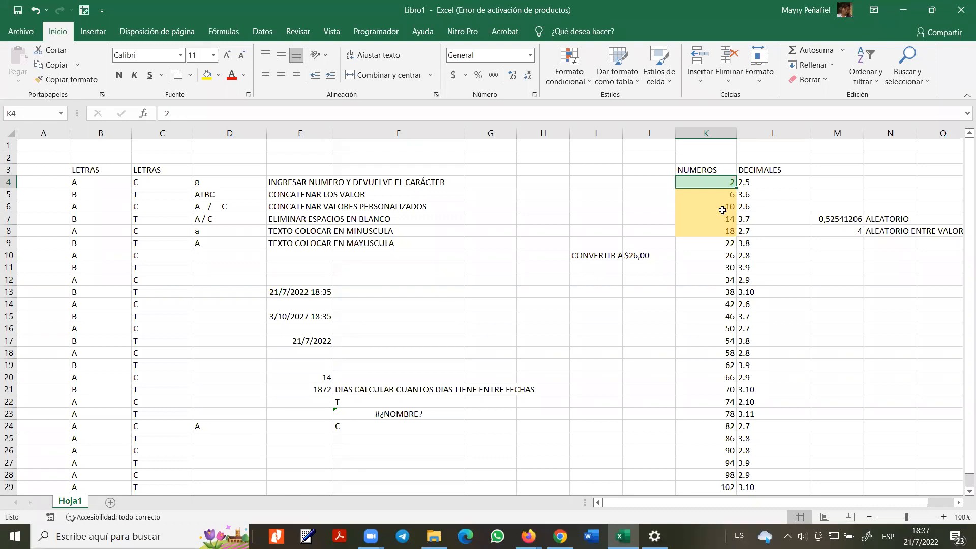
- Apply the first red-to-green colour scale to K9:K13 (values 22–38)
{"action": "left_click_drag", "start_coordinate": [716, 242], "coordinate": [722, 294]}
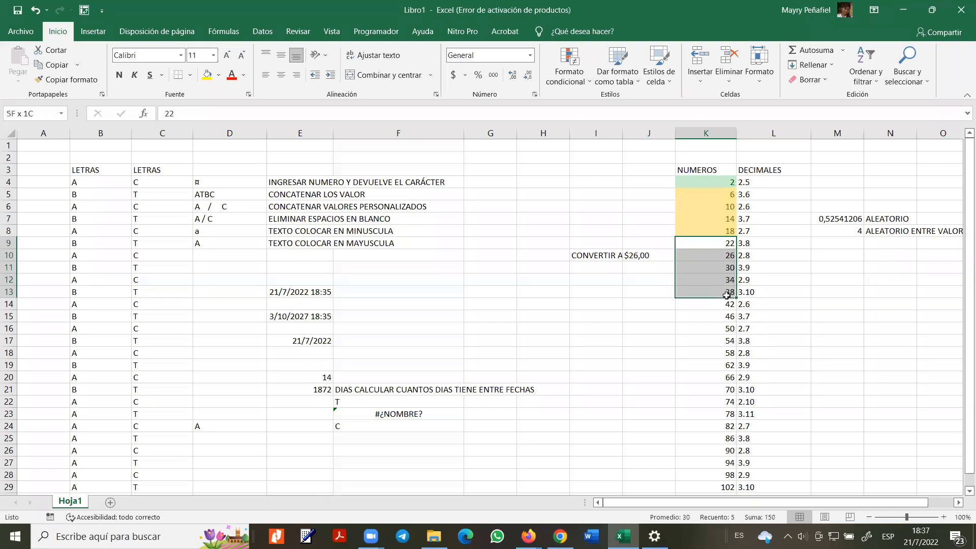
{"action": "left_click", "coordinate": [580, 85]}
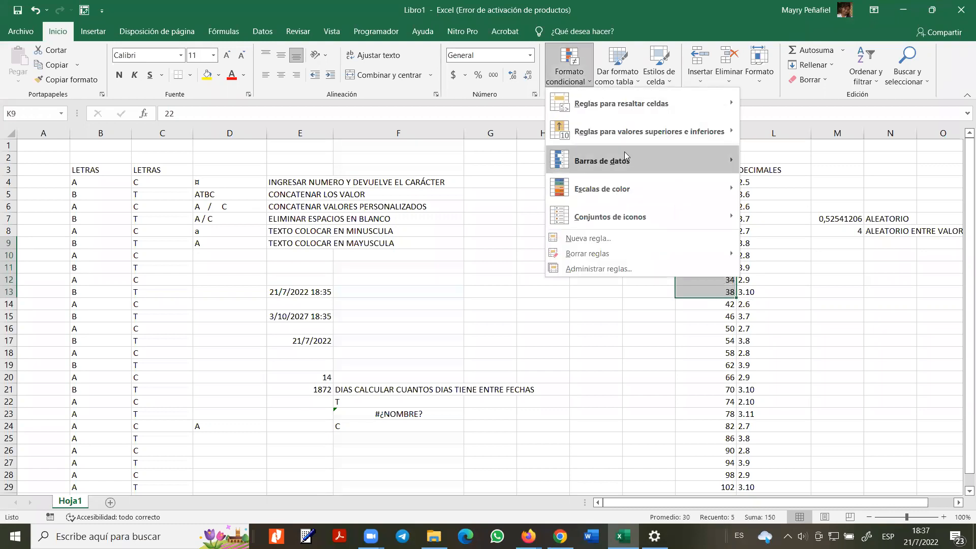
{"action": "mouse_move", "coordinate": [652, 186]}
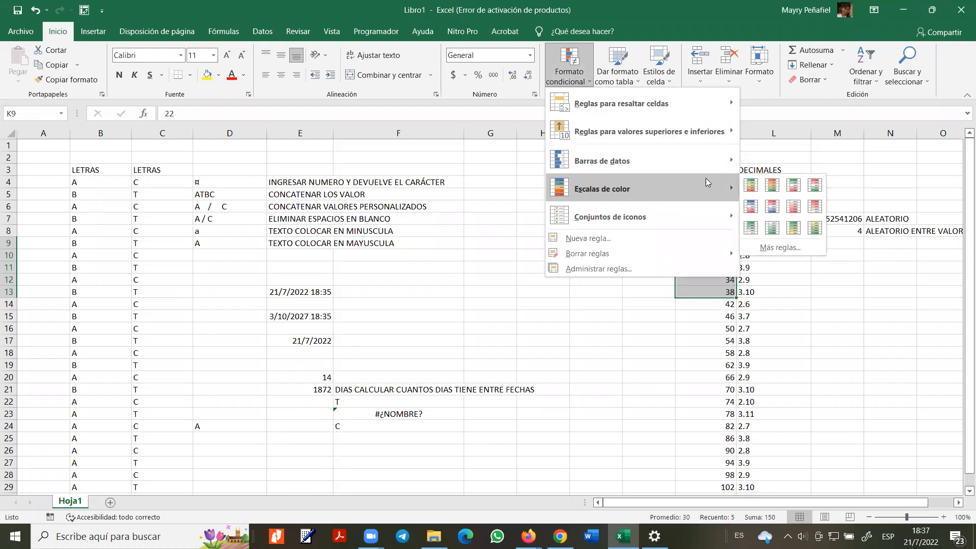
{"action": "left_click", "coordinate": [749, 184]}
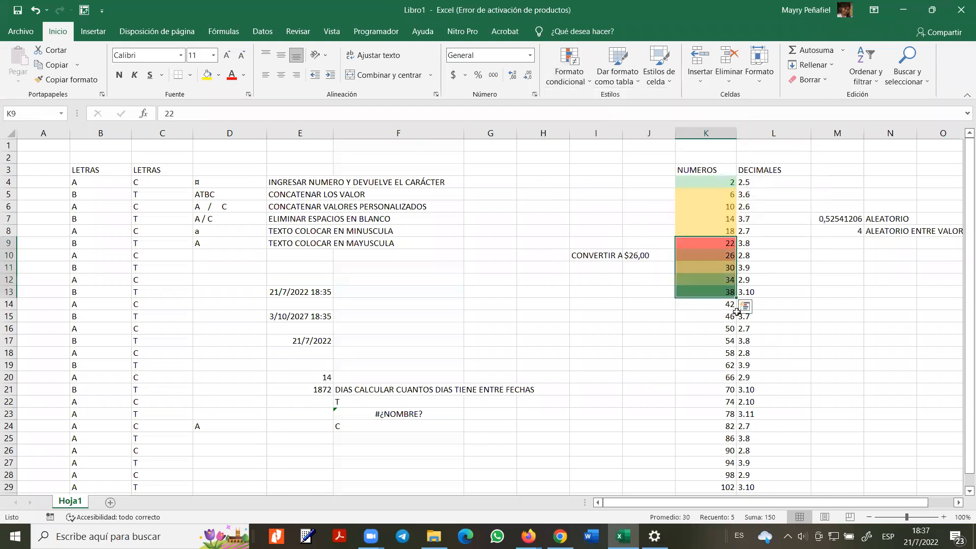
{"action": "left_click", "coordinate": [713, 269]}
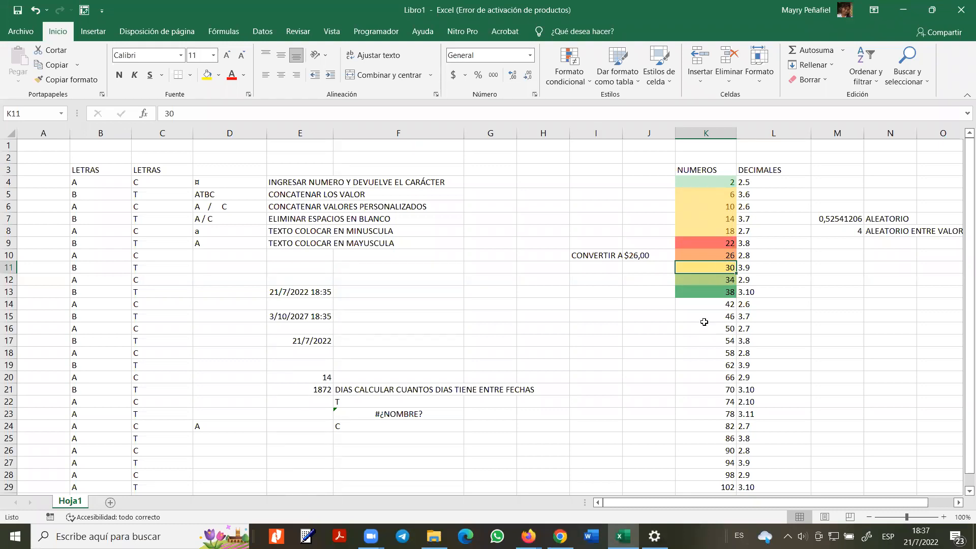
- Preview the Formato condicional menu, then select the NUMEROS values in K14:K20
{"action": "left_click", "coordinate": [564, 79]}
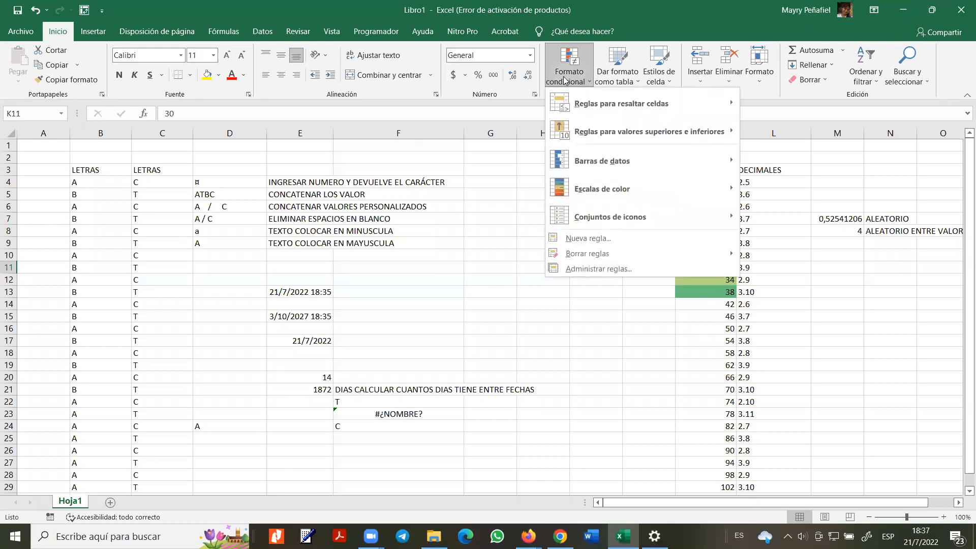
{"action": "mouse_move", "coordinate": [625, 155]}
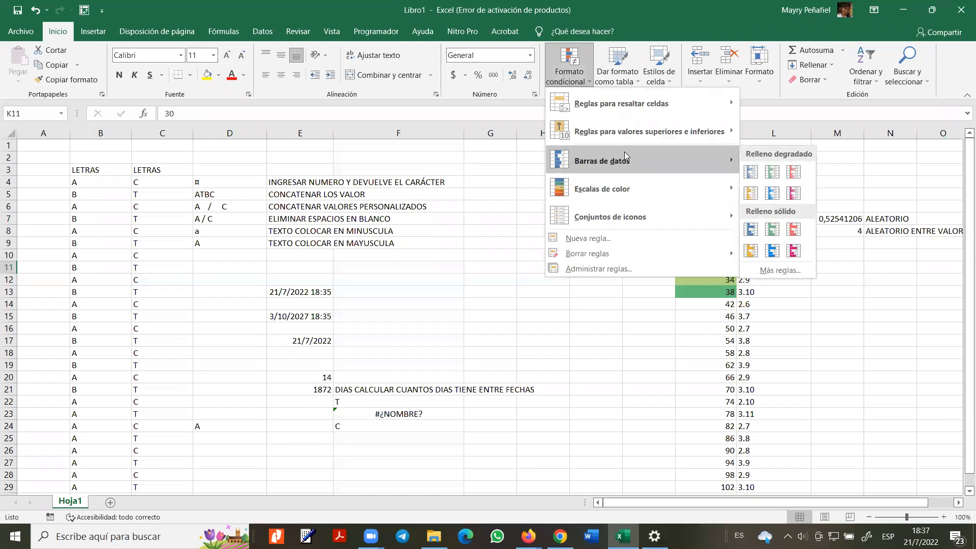
{"action": "mouse_move", "coordinate": [663, 212]}
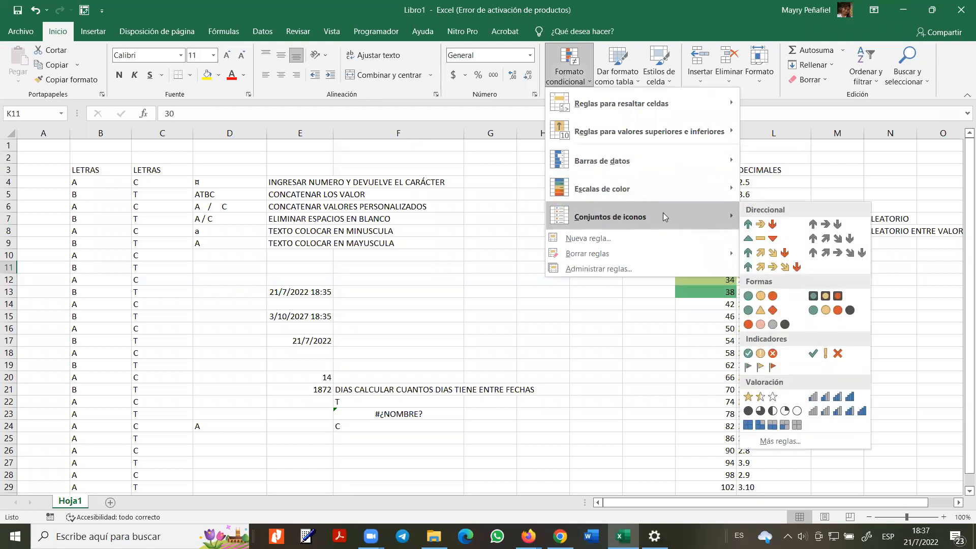
{"action": "left_click", "coordinate": [708, 308]}
{"action": "left_click_drag", "start_coordinate": [709, 308], "coordinate": [711, 378]}
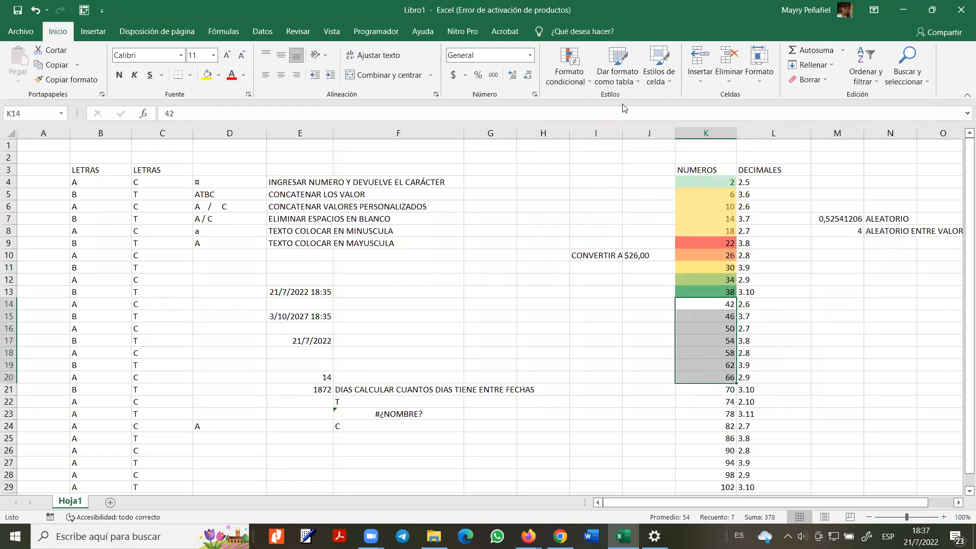
- Apply the 3 semáforos (sin marco) icon set to K14:K20, then open Administrar reglas
{"action": "left_click", "coordinate": [579, 86]}
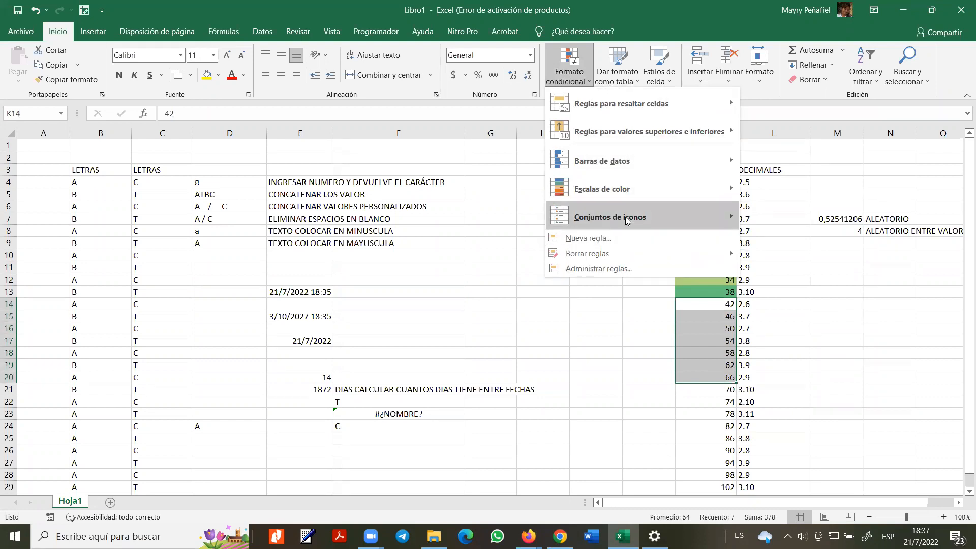
{"action": "mouse_move", "coordinate": [628, 219]}
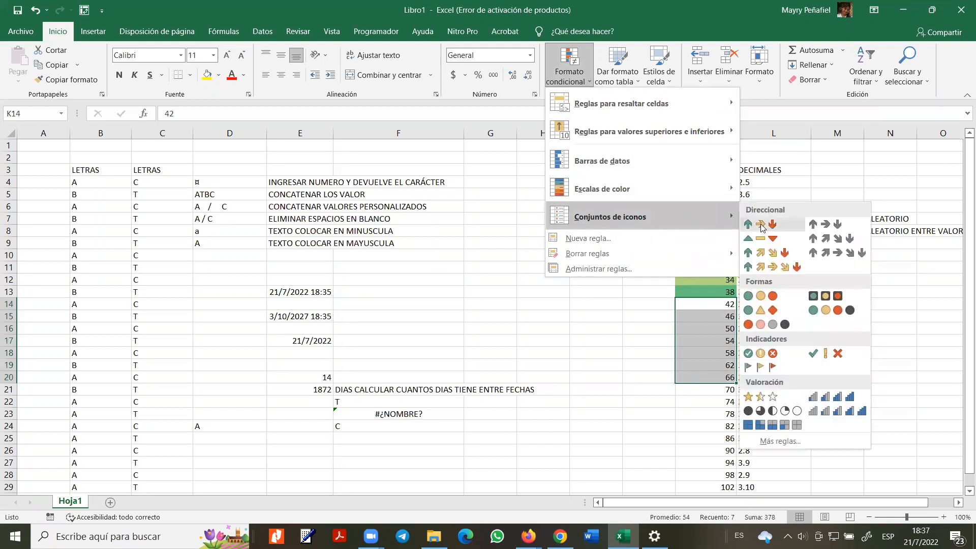
{"action": "left_click", "coordinate": [773, 296]}
{"action": "left_click", "coordinate": [714, 328]}
{"action": "left_click", "coordinate": [713, 357]}
{"action": "left_click", "coordinate": [729, 375]}
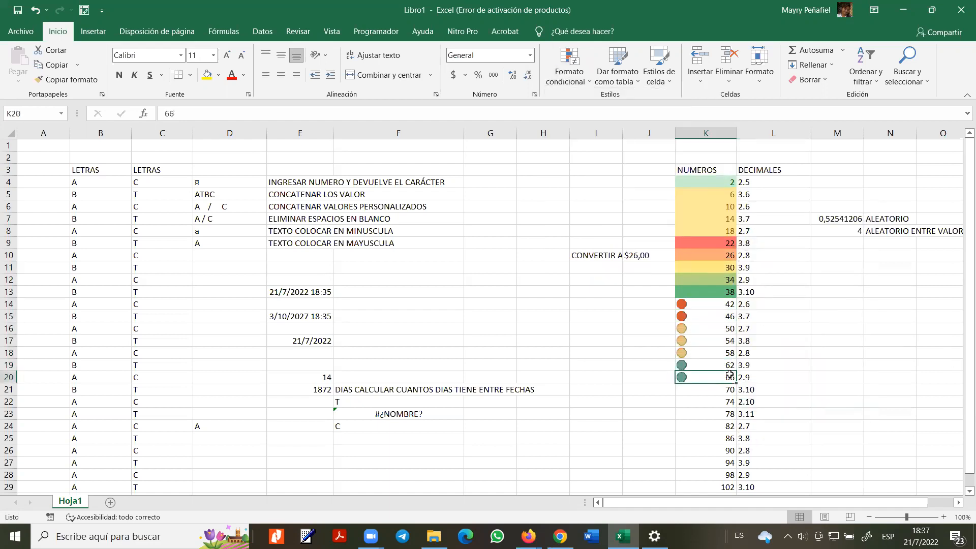
{"action": "left_click", "coordinate": [582, 85]}
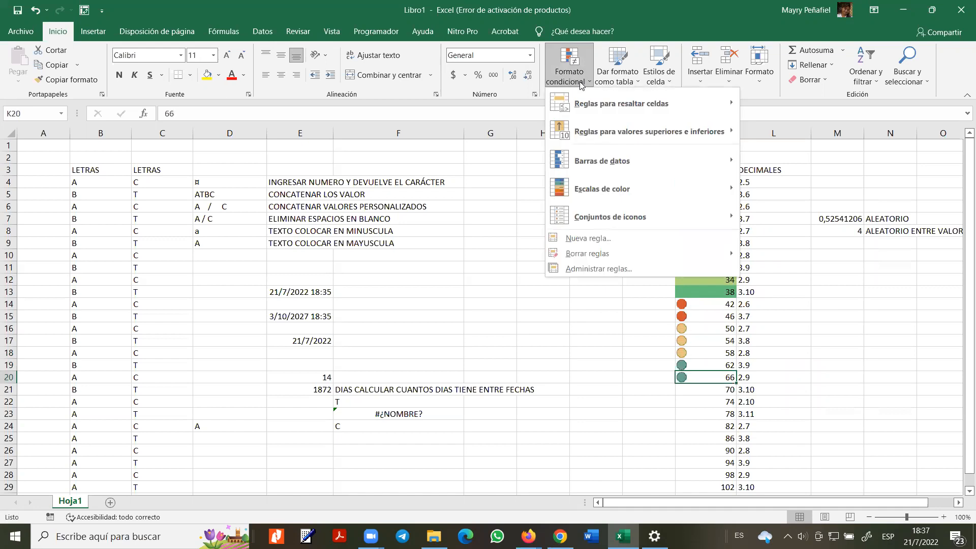
{"action": "left_click", "coordinate": [620, 268]}
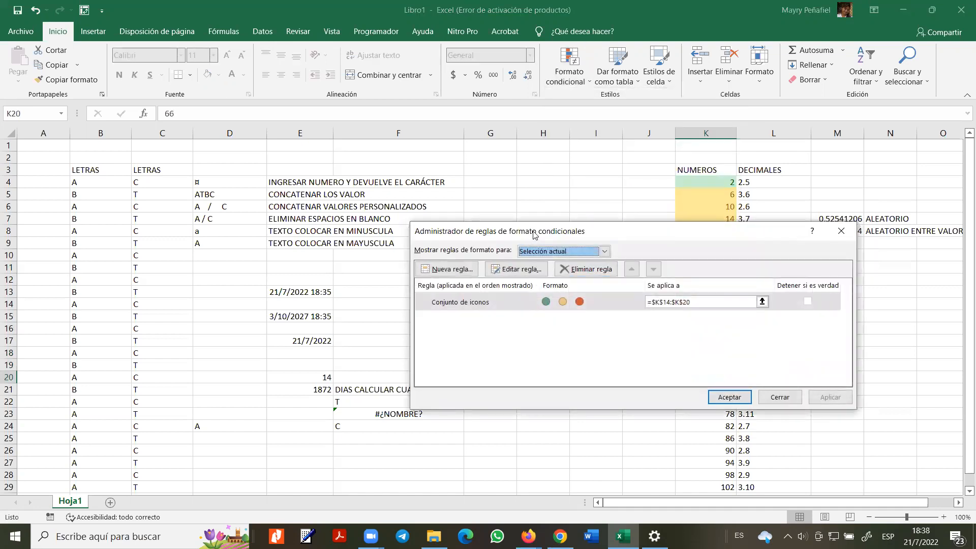
- In the rules manager, create a new Escala de 3 colores rule for K20
{"action": "left_click_drag", "start_coordinate": [531, 234], "coordinate": [274, 229]}
{"action": "left_click", "coordinate": [284, 297]}
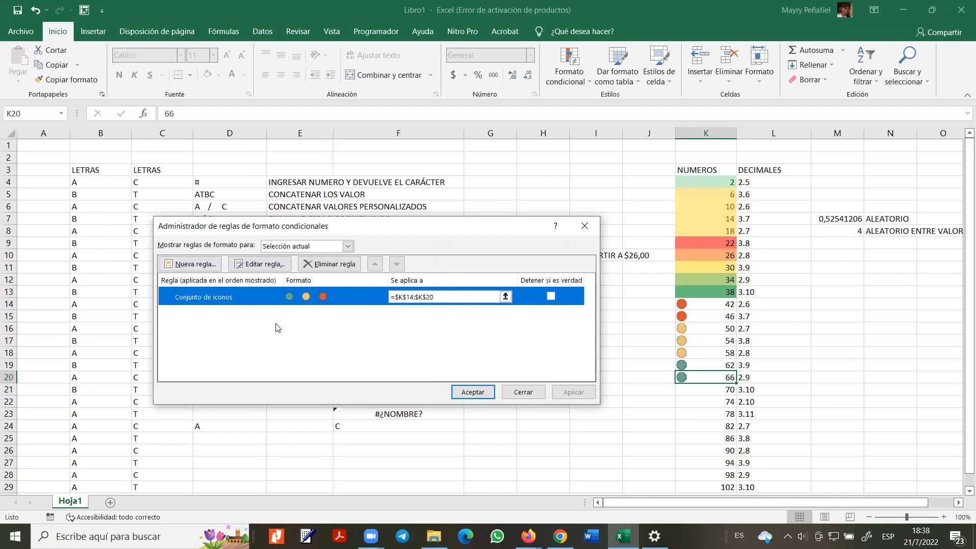
{"action": "left_click", "coordinate": [205, 265]}
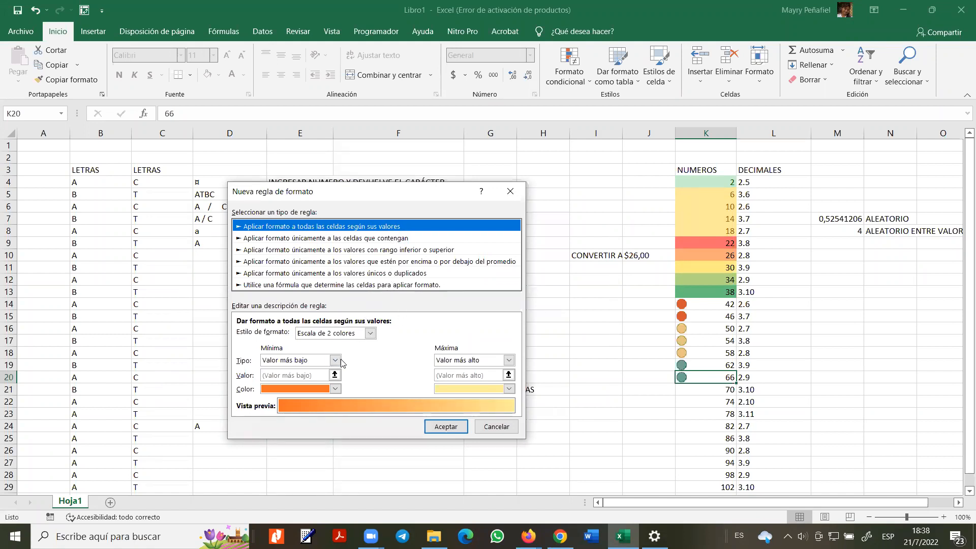
{"action": "left_click", "coordinate": [371, 333]}
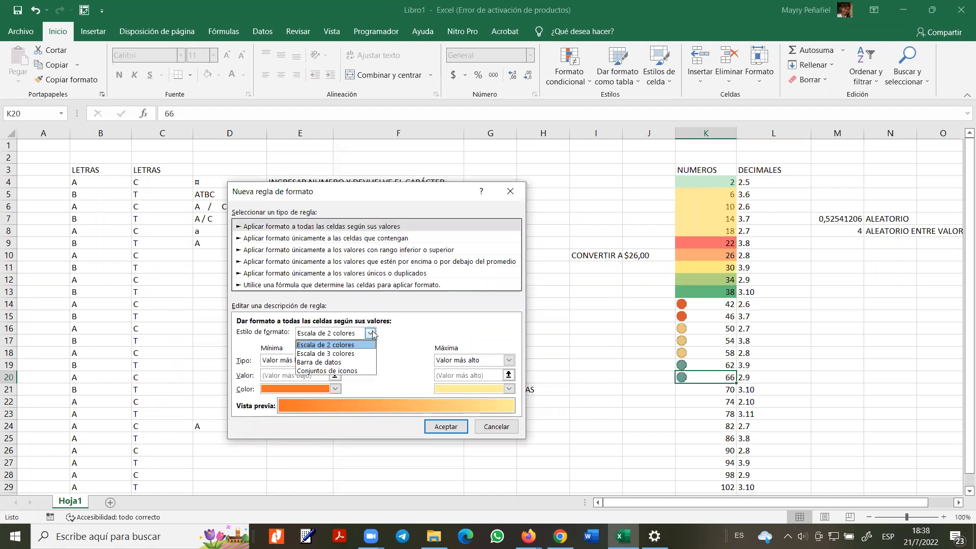
{"action": "left_click", "coordinate": [359, 353]}
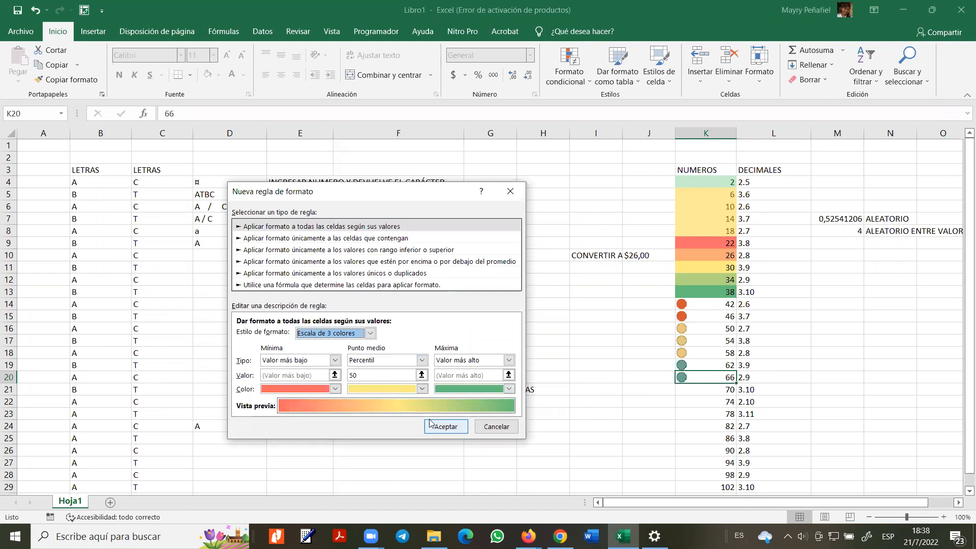
{"action": "left_click", "coordinate": [446, 426]}
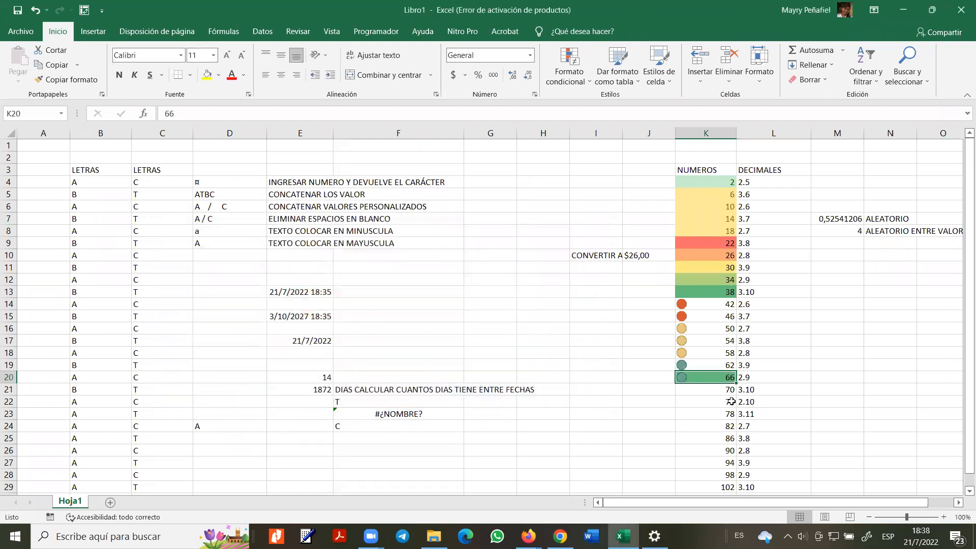
- Look through the Diseño de página, Fórmulas, Datos and Vista tabs, then stay on Revisar with F9 selected
{"action": "left_click", "coordinate": [724, 363]}
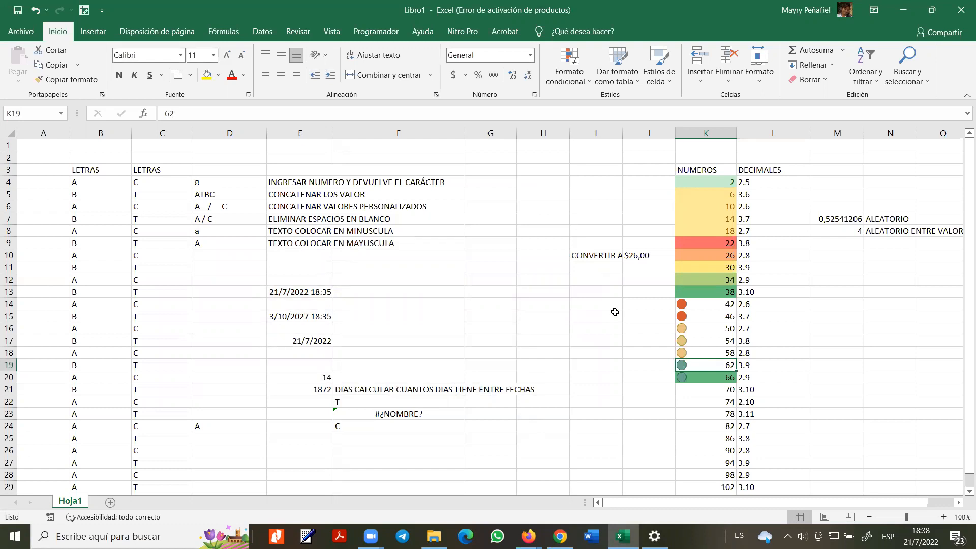
{"action": "left_click", "coordinate": [166, 35]}
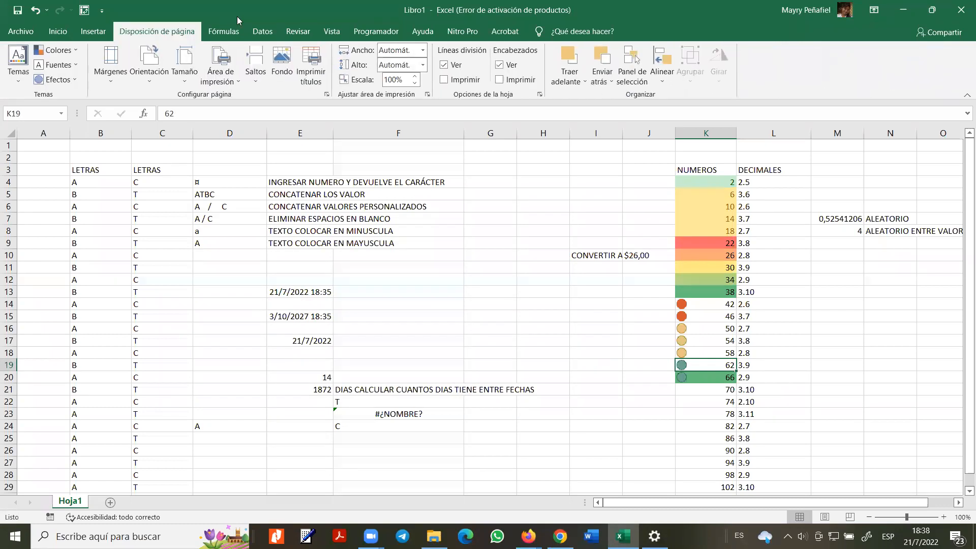
{"action": "left_click", "coordinate": [225, 31]}
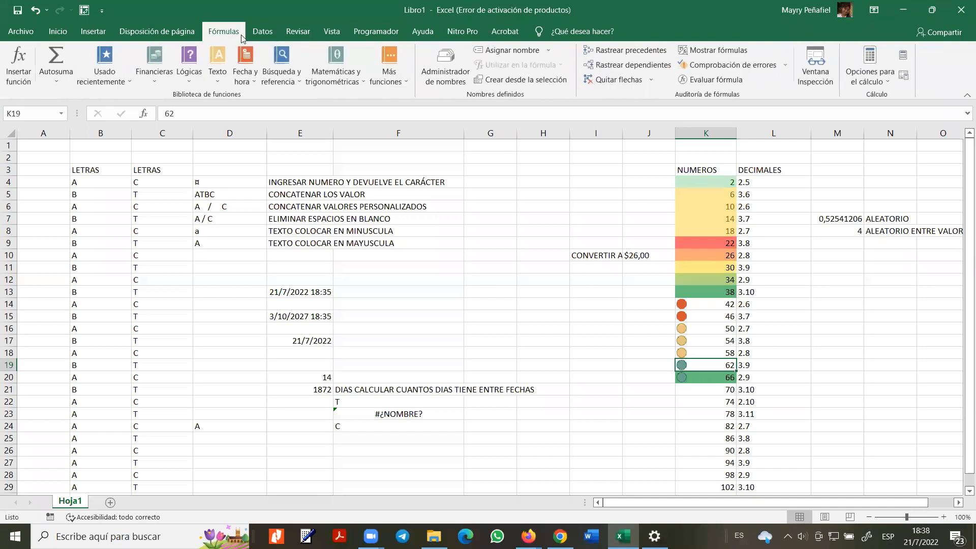
{"action": "left_click", "coordinate": [270, 30]}
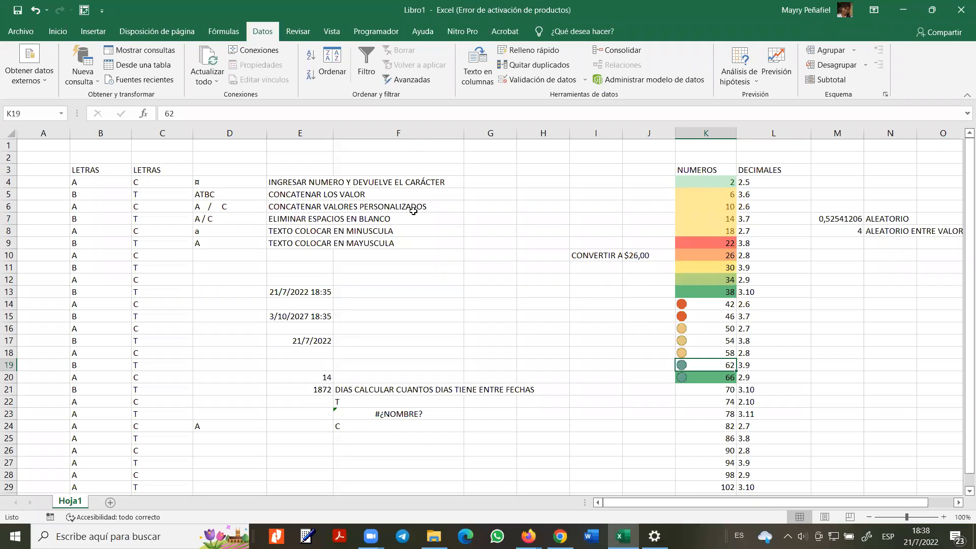
{"action": "left_click", "coordinate": [292, 37]}
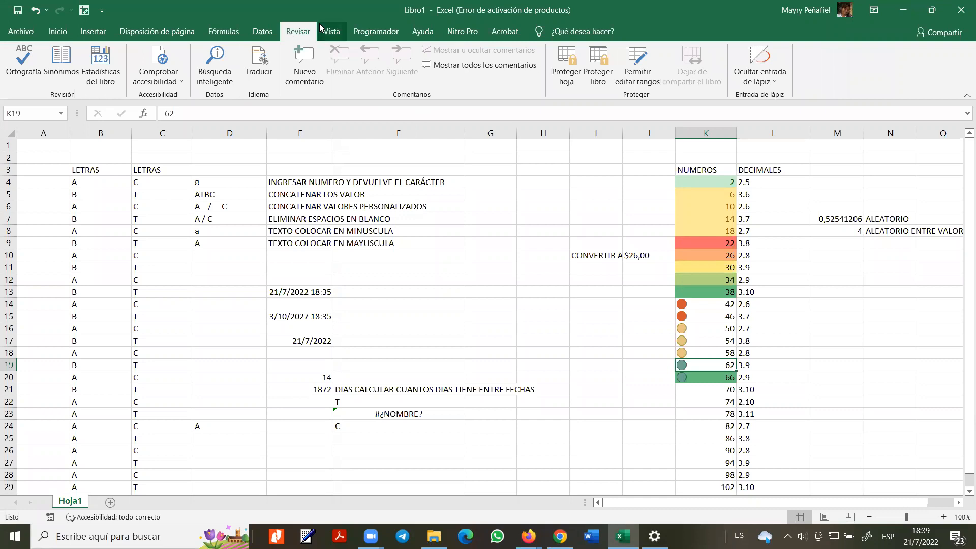
{"action": "left_click", "coordinate": [321, 29]}
{"action": "left_click", "coordinate": [310, 31]}
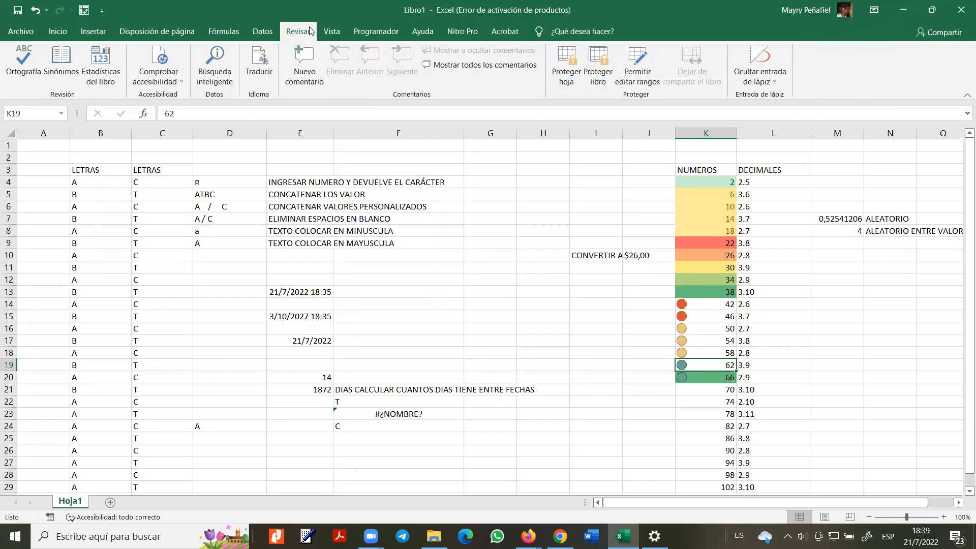
{"action": "left_click", "coordinate": [456, 242]}
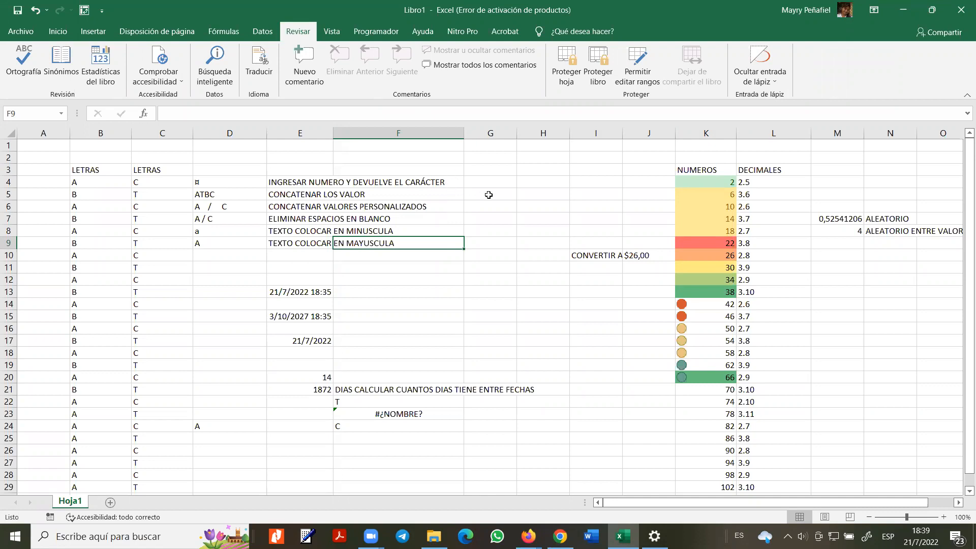
- Protect the sheet with Proteger hoja, setting and confirming a password
{"action": "left_click", "coordinate": [564, 72]}
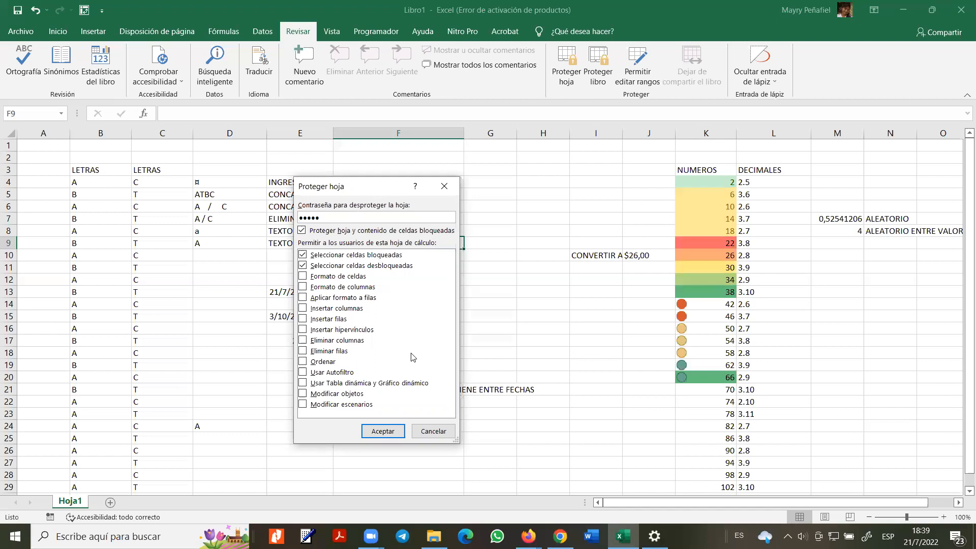
{"action": "left_click", "coordinate": [382, 431]}
{"action": "type", "text": "1"}
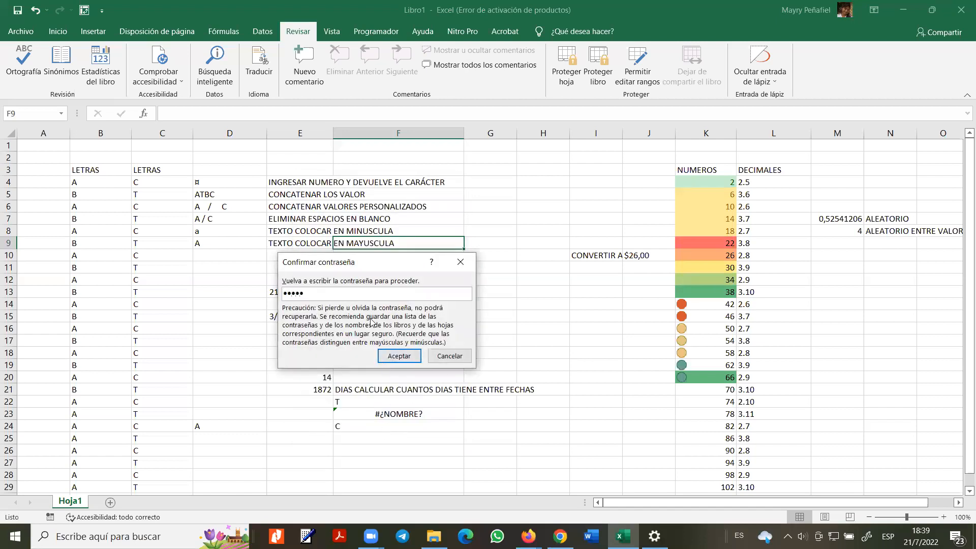
{"action": "left_click", "coordinate": [397, 355]}
{"action": "left_click", "coordinate": [247, 324]}
- Try editing locked cell F14 and dismiss the protected-sheet warning
{"action": "left_click", "coordinate": [379, 298]}
{"action": "key", "text": "ctrl+Up"}
{"action": "left_click", "coordinate": [378, 298]}
{"action": "key", "text": "ctrl+Up"}
{"action": "left_click", "coordinate": [378, 299]}
{"action": "double_click", "coordinate": [379, 299]}
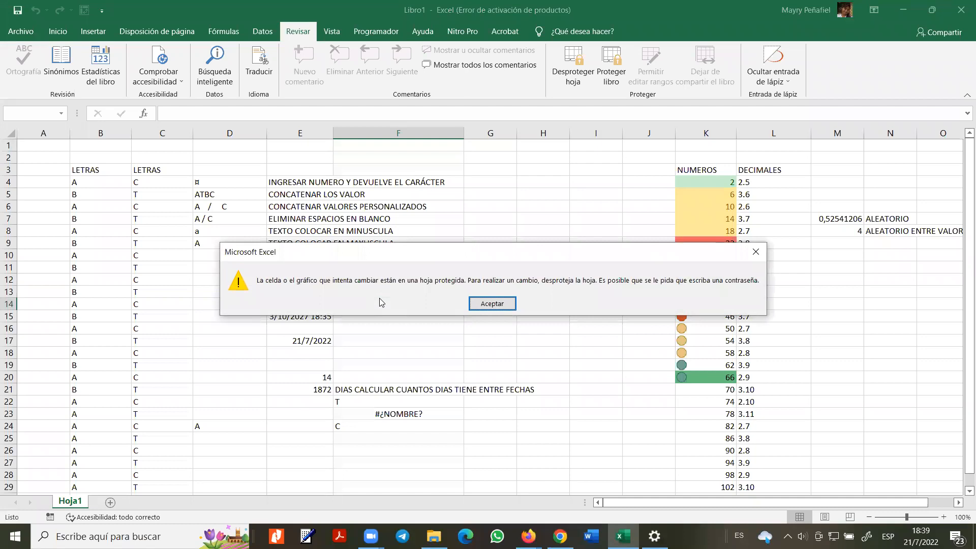
{"action": "left_click", "coordinate": [506, 304]}
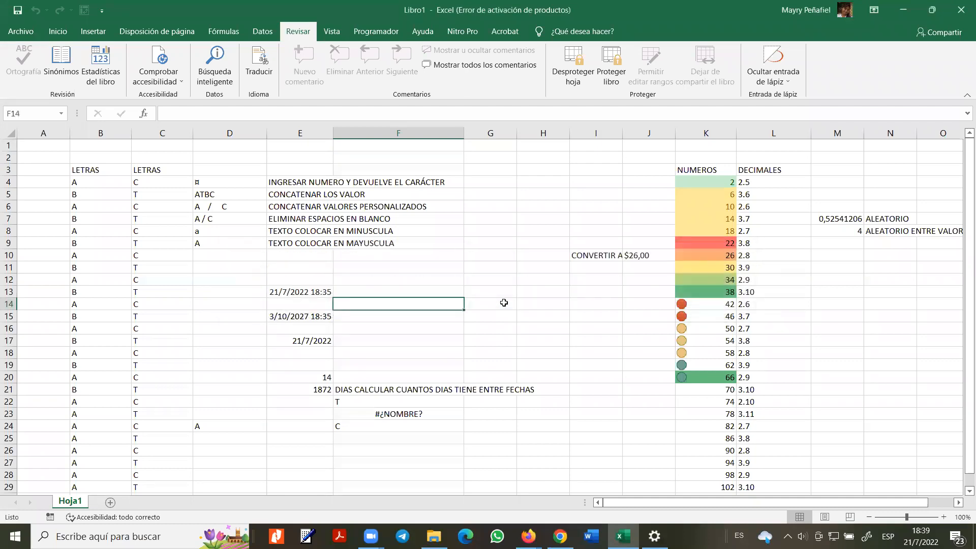
- Remove the sheet protection with Desproteger hoja by entering the password
{"action": "left_click", "coordinate": [580, 75]}
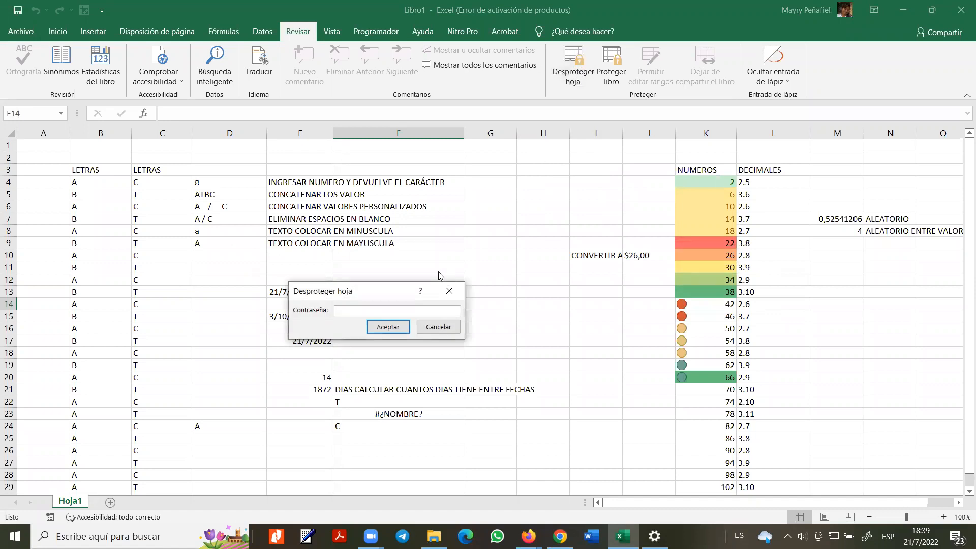
{"action": "type", "text": "12345"}
{"action": "left_click", "coordinate": [391, 328]}
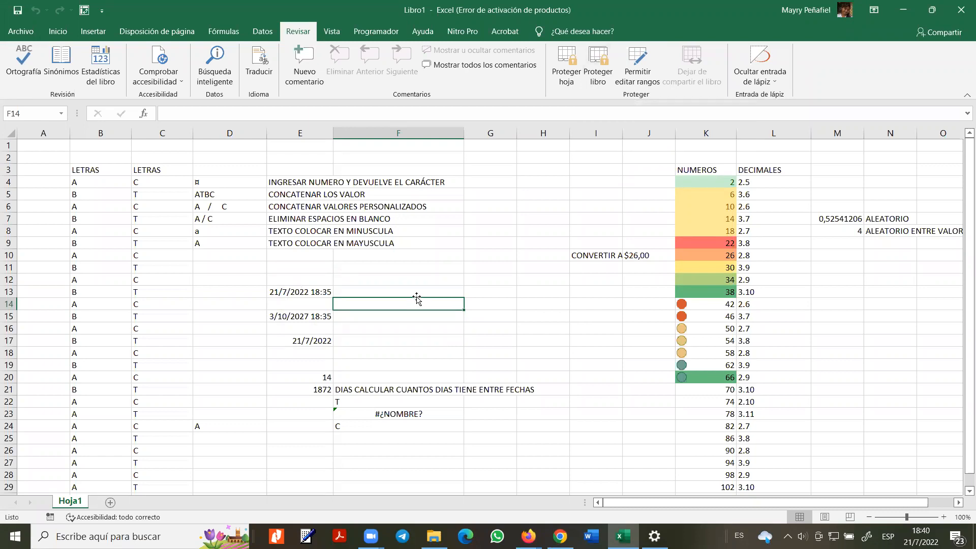
{"action": "left_click", "coordinate": [331, 31]}
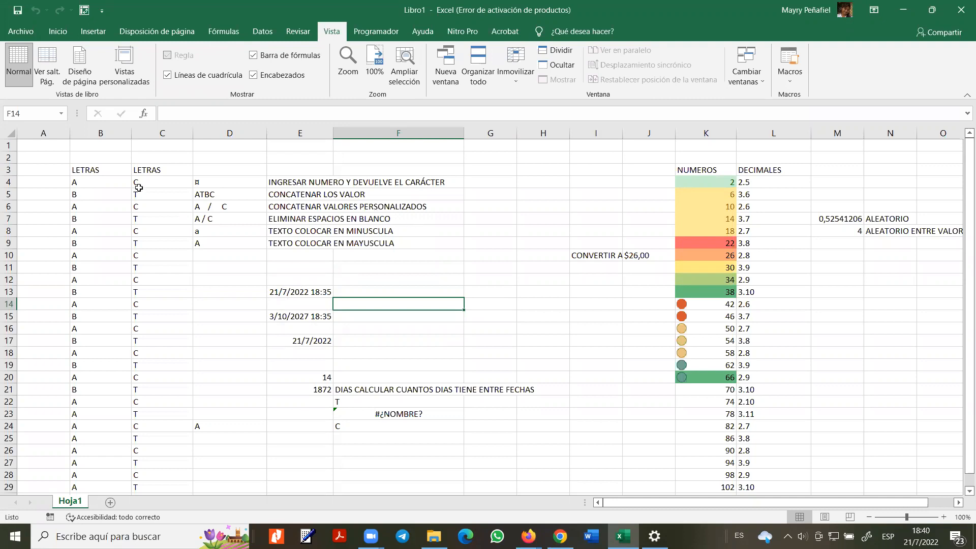
- Delete empty column A with right-click Eliminar, shifting LETRAS into column A
{"action": "left_click", "coordinate": [44, 133]}
{"action": "right_click", "coordinate": [51, 134]}
{"action": "left_click", "coordinate": [82, 266]}
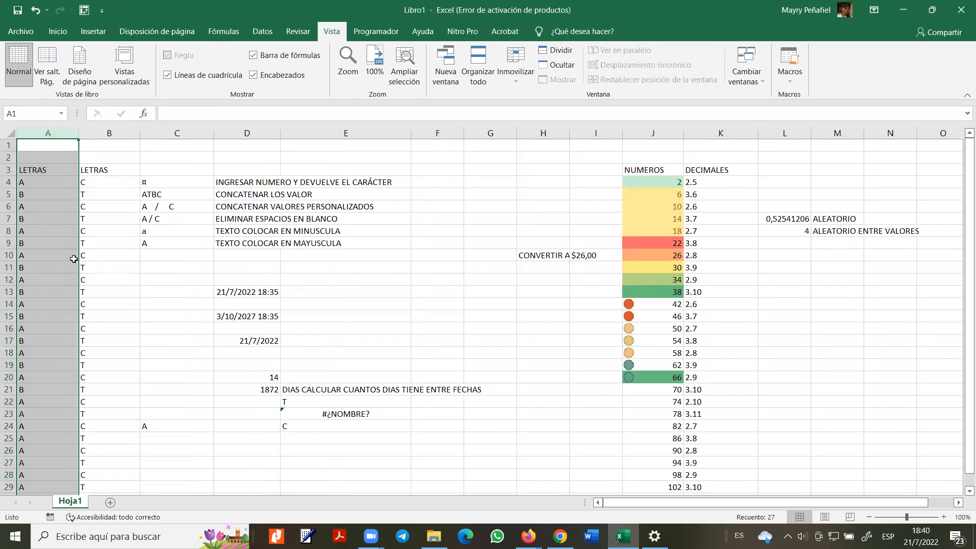
{"action": "left_click", "coordinate": [6, 157]}
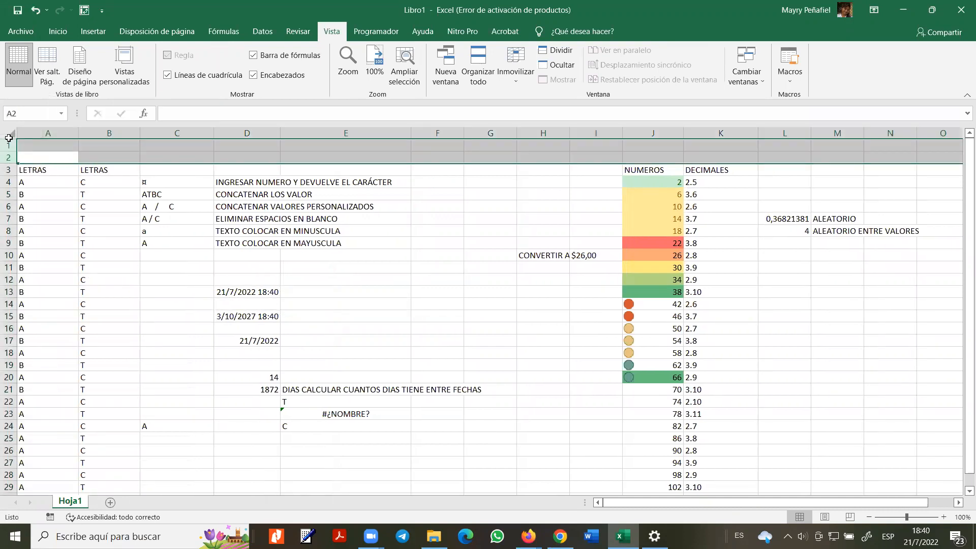
{"action": "right_click", "coordinate": [10, 133]}
{"action": "left_click", "coordinate": [271, 169]}
{"action": "left_click", "coordinate": [23, 155]}
- Delete the two blank rows 1 and 2 with right-click Eliminar
{"action": "left_click_drag", "start_coordinate": [10, 146], "coordinate": [11, 157]}
{"action": "right_click", "coordinate": [10, 155]}
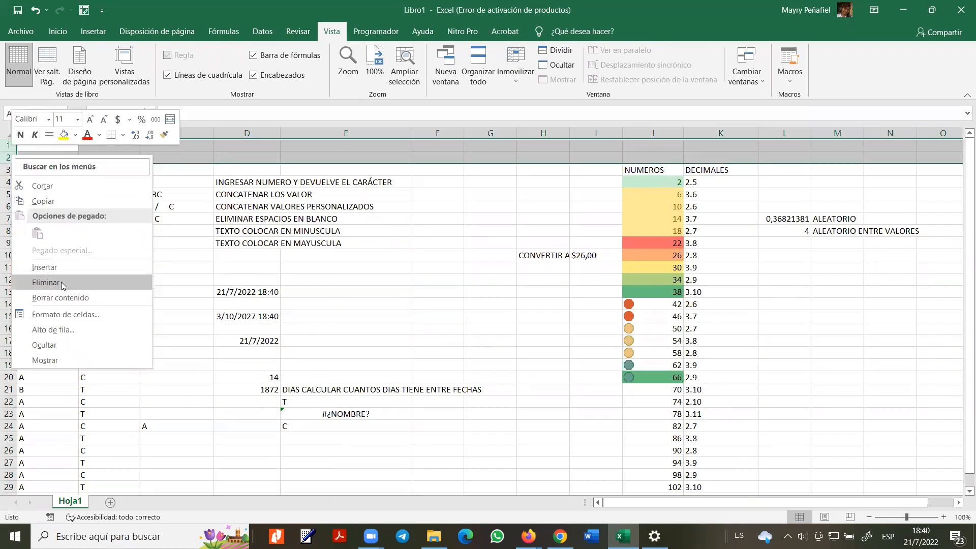
{"action": "left_click", "coordinate": [48, 282]}
{"action": "left_click", "coordinate": [54, 204]}
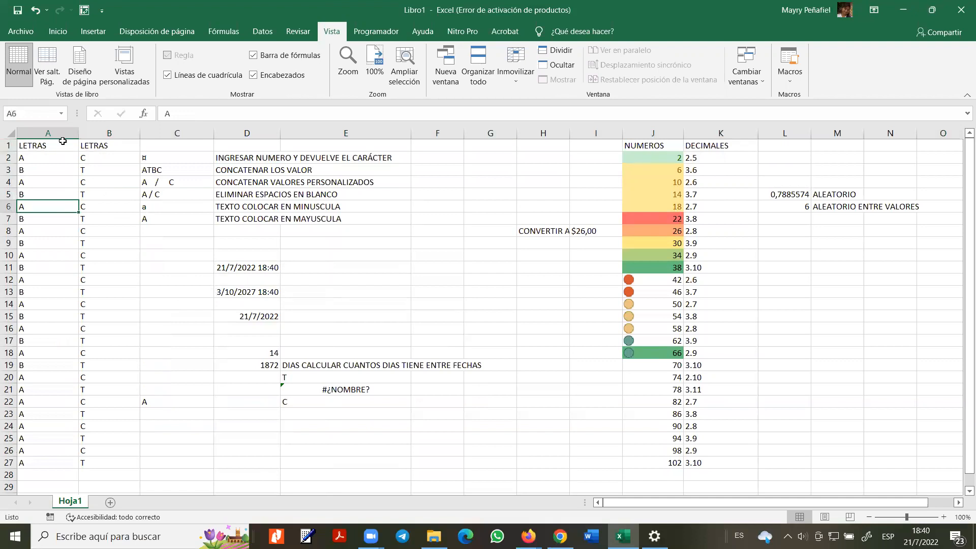
- Freeze the header row with Inmovilizar fila superior and scroll to confirm it stays visible
{"action": "left_click", "coordinate": [515, 81]}
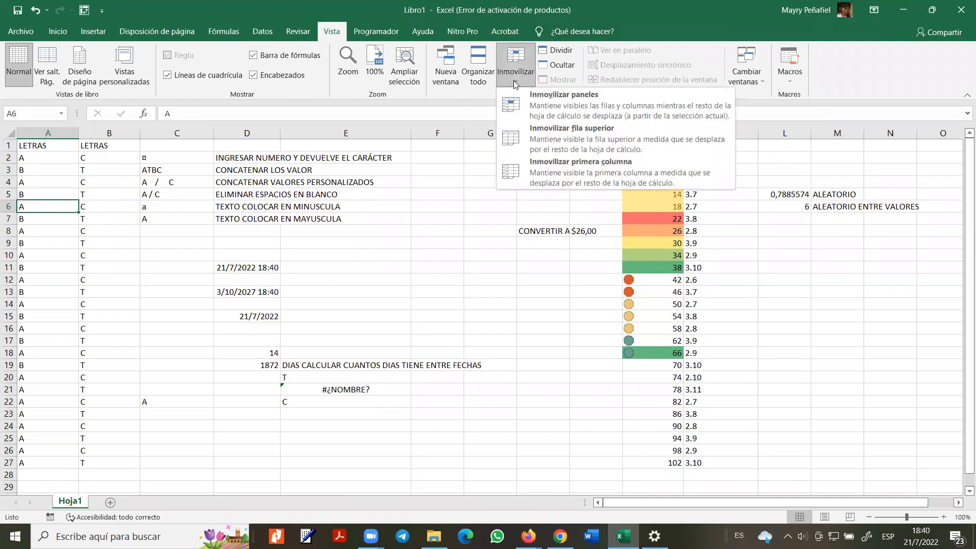
{"action": "left_click", "coordinate": [534, 153]}
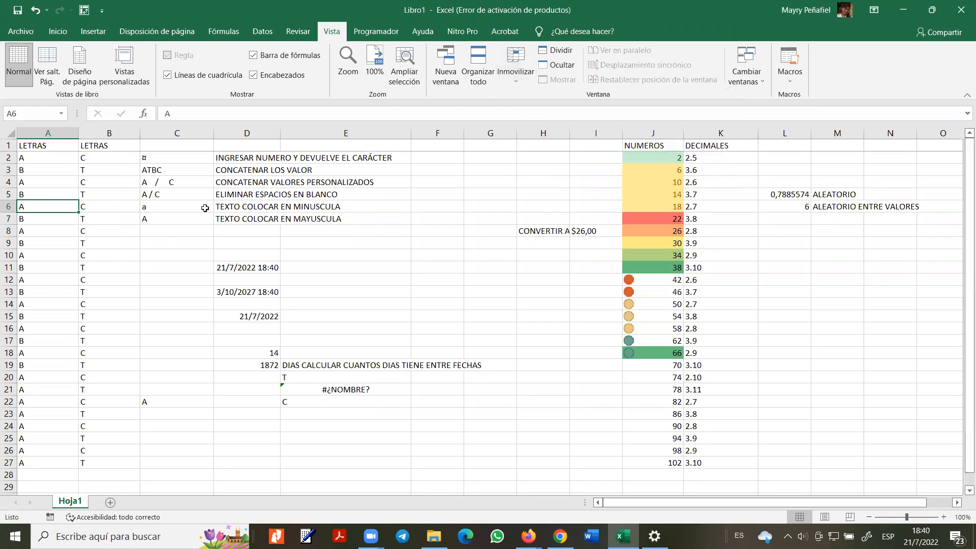
{"action": "left_click", "coordinate": [4, 149]}
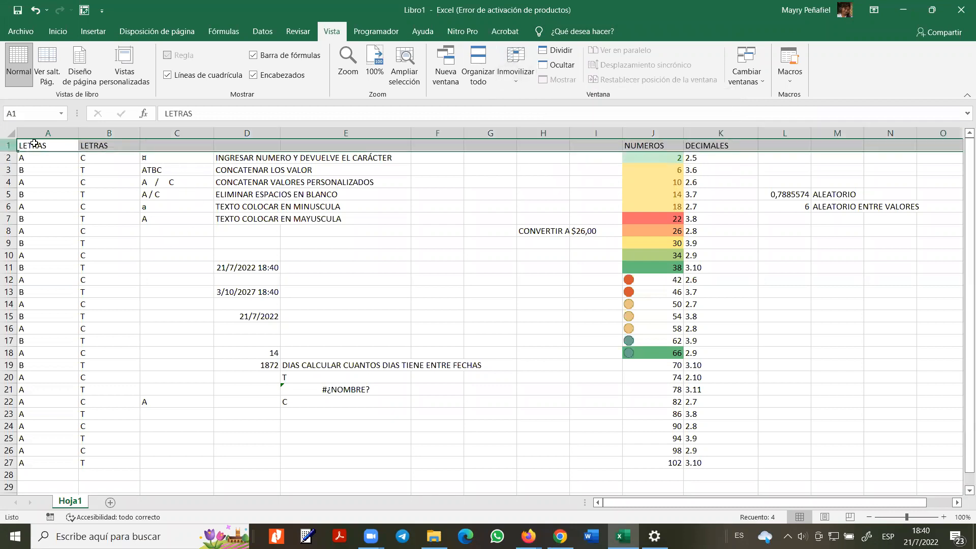
{"action": "scroll", "coordinate": [483, 250], "scroll_direction": "down", "scroll_amount": 20}
{"action": "scroll", "coordinate": [486, 262], "scroll_direction": "down", "scroll_amount": 20}
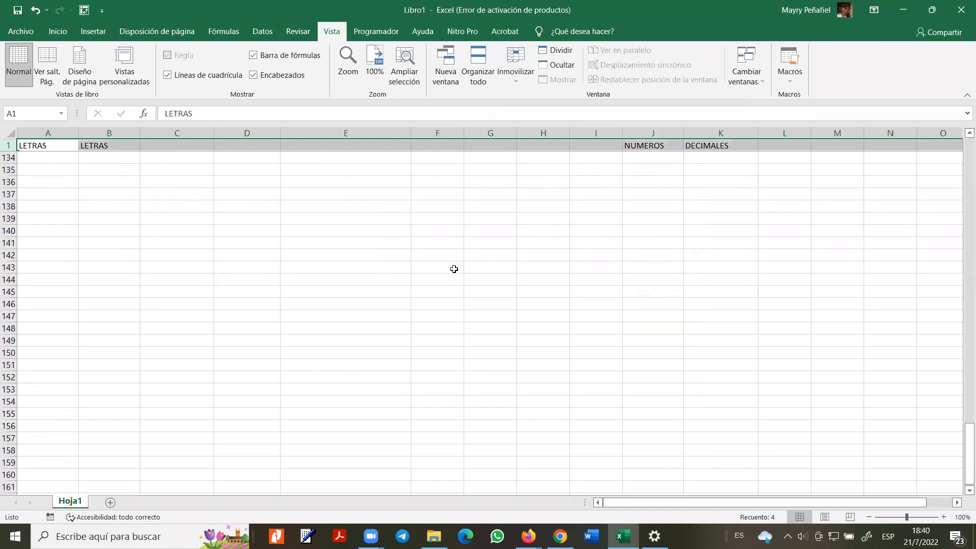
{"action": "scroll", "coordinate": [460, 267], "scroll_direction": "up", "scroll_amount": 20}
{"action": "scroll", "coordinate": [462, 265], "scroll_direction": "up", "scroll_amount": 14}
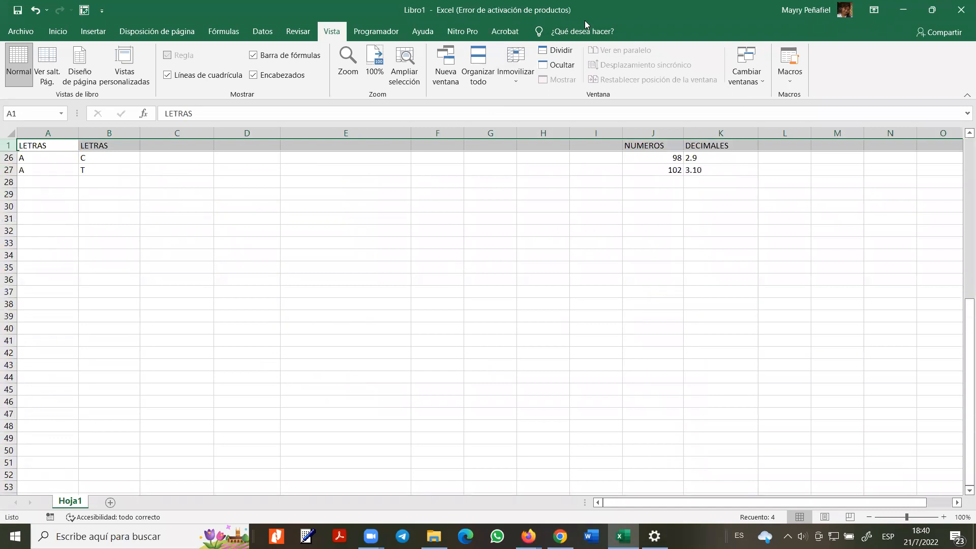
- Switch the freeze to Inmovilizar primera columna
{"action": "left_click", "coordinate": [516, 81]}
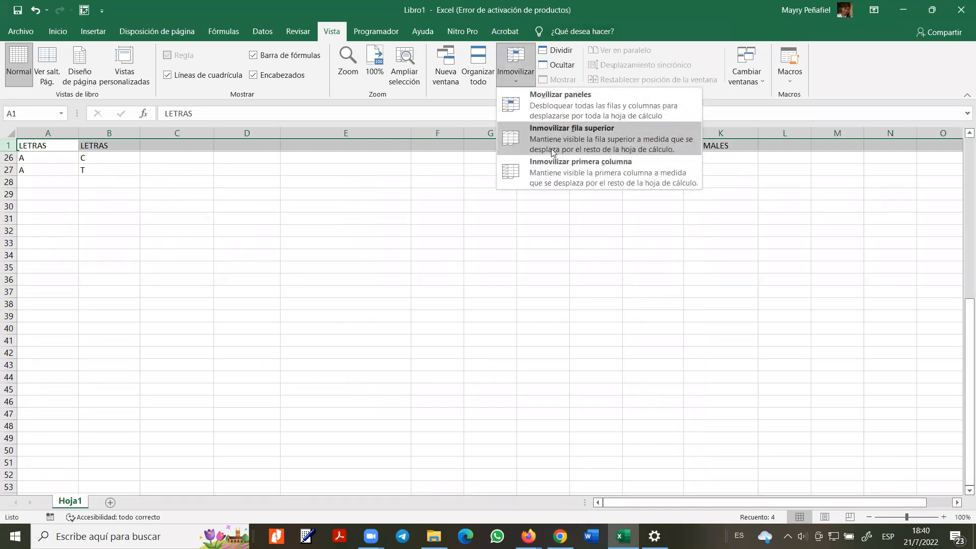
{"action": "left_click", "coordinate": [556, 167]}
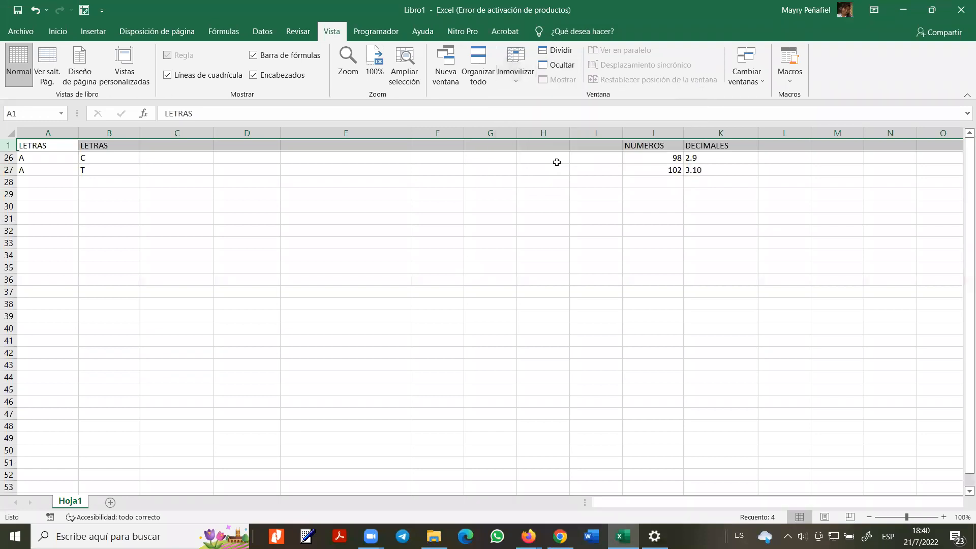
{"action": "scroll", "coordinate": [162, 244], "scroll_direction": "up", "scroll_amount": 8}
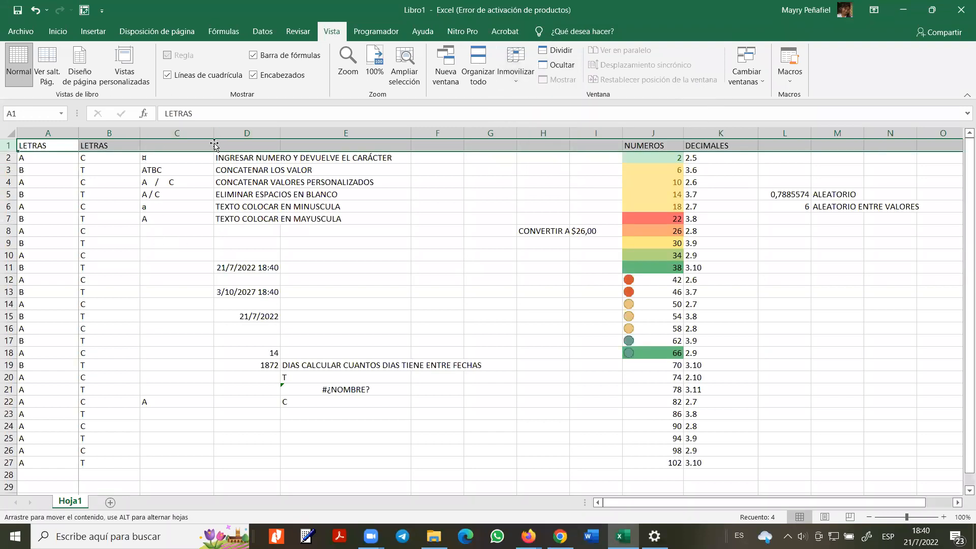
- Test the frozen first column by moving right and back along row 6
{"action": "left_click", "coordinate": [46, 146]}
{"action": "left_click", "coordinate": [48, 133]}
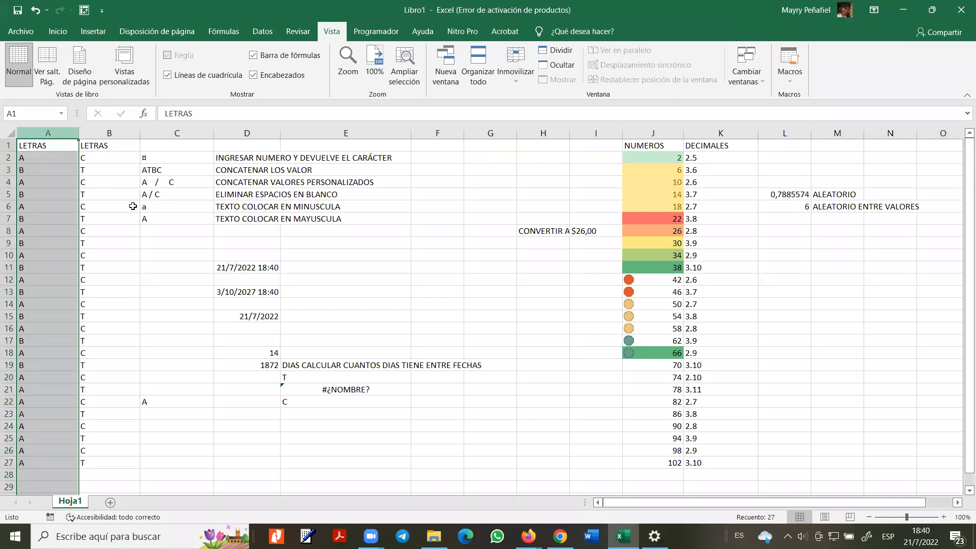
{"action": "left_click_drag", "start_coordinate": [163, 206], "coordinate": [109, 219]}
{"action": "key", "text": "Right"}
{"action": "key", "text": "Right"}
{"action": "key", "text": "Right"}
{"action": "key", "text": "Right"}
{"action": "key", "text": "Right"}
{"action": "key", "text": "Right"}
{"action": "key", "text": "Right"}
{"action": "key", "text": "Right"}
{"action": "key", "text": "Right"}
{"action": "key", "text": "Right"}
{"action": "key", "text": "Right"}
{"action": "key", "text": "Right"}
{"action": "key", "text": "Right"}
{"action": "key", "text": "Right"}
{"action": "key", "text": "Right"}
{"action": "key", "text": "Right"}
{"action": "key", "text": "Right"}
{"action": "key", "text": "Right"}
{"action": "key", "text": "Right"}
{"action": "key", "text": "Right"}
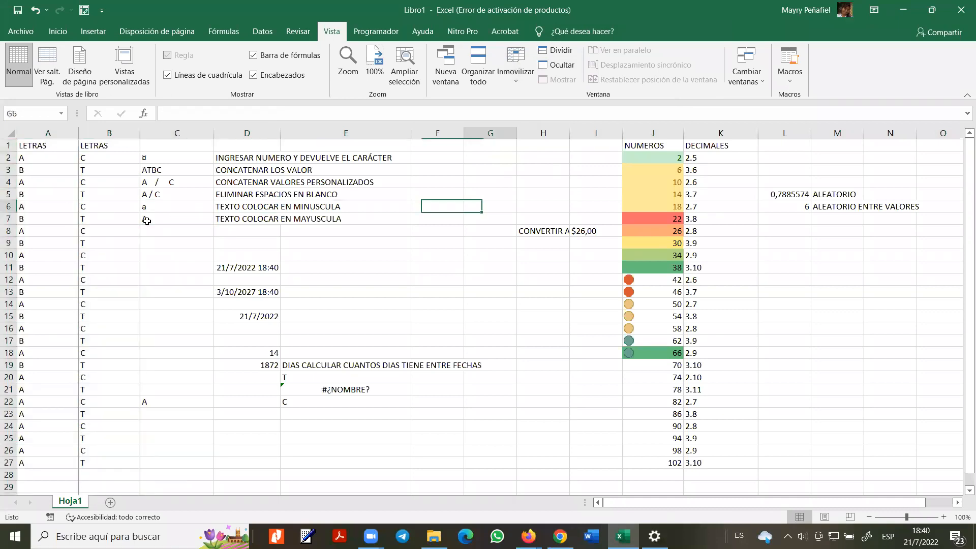
{"action": "key", "text": "Left"}
{"action": "key", "text": "Left"}
{"action": "key", "text": "Left"}
{"action": "key", "text": "Left"}
{"action": "key", "text": "Left"}
{"action": "key", "text": "Left"}
{"action": "key", "text": "Left"}
{"action": "key", "text": "Left"}
{"action": "key", "text": "Left"}
{"action": "key", "text": "Left"}
{"action": "key", "text": "Left"}
{"action": "key", "text": "Left"}
{"action": "key", "text": "Left"}
{"action": "key", "text": "Left"}
{"action": "key", "text": "Left"}
{"action": "key", "text": "Left"}
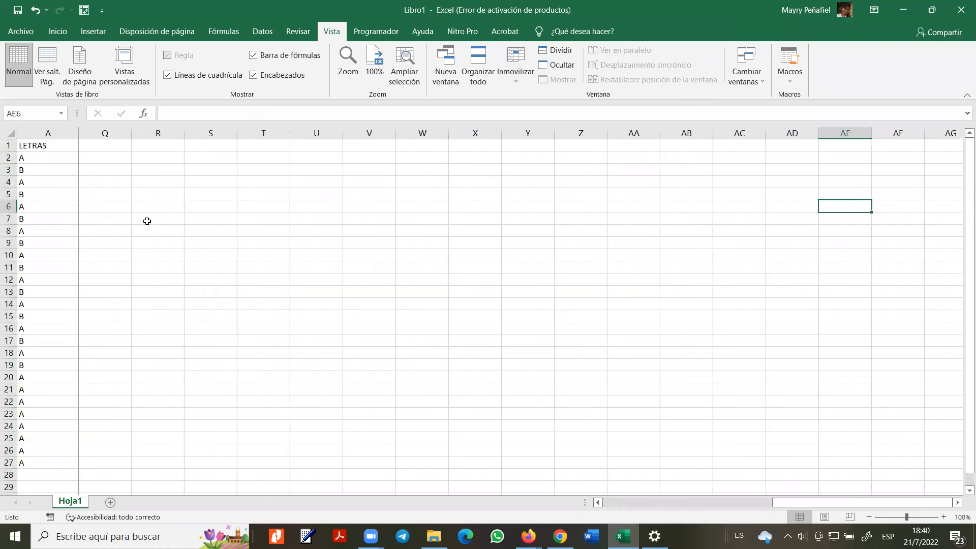
{"action": "key", "text": "Left"}
{"action": "key", "text": "Left"}
{"action": "key", "text": "Left"}
{"action": "key", "text": "Left"}
{"action": "key", "text": "Left"}
{"action": "key", "text": "Left"}
{"action": "key", "text": "Left"}
{"action": "key", "text": "Left"}
{"action": "key", "text": "Left"}
{"action": "key", "text": "Left"}
{"action": "key", "text": "Left"}
{"action": "key", "text": "Left"}
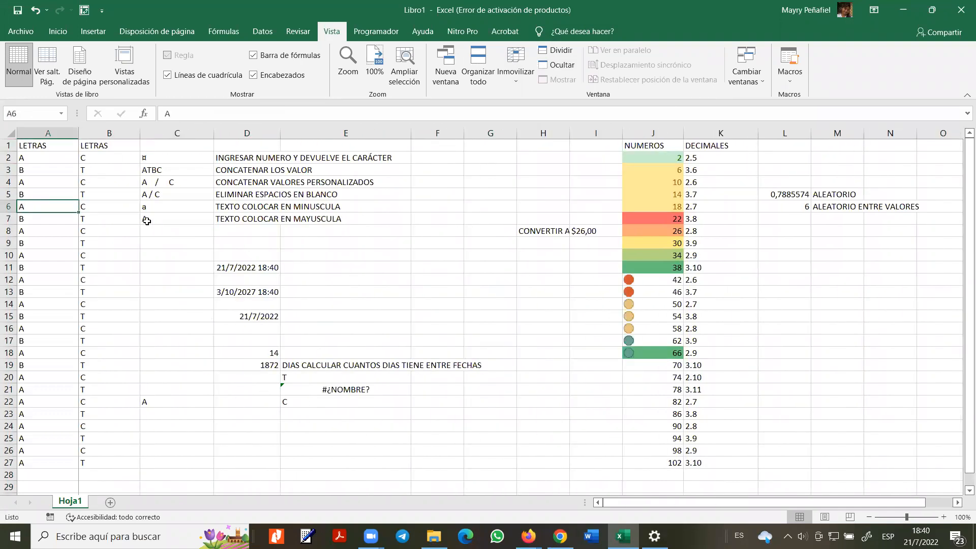
- Unfreeze all panes, then select columns A and B
{"action": "left_click_drag", "start_coordinate": [55, 132], "coordinate": [109, 133]}
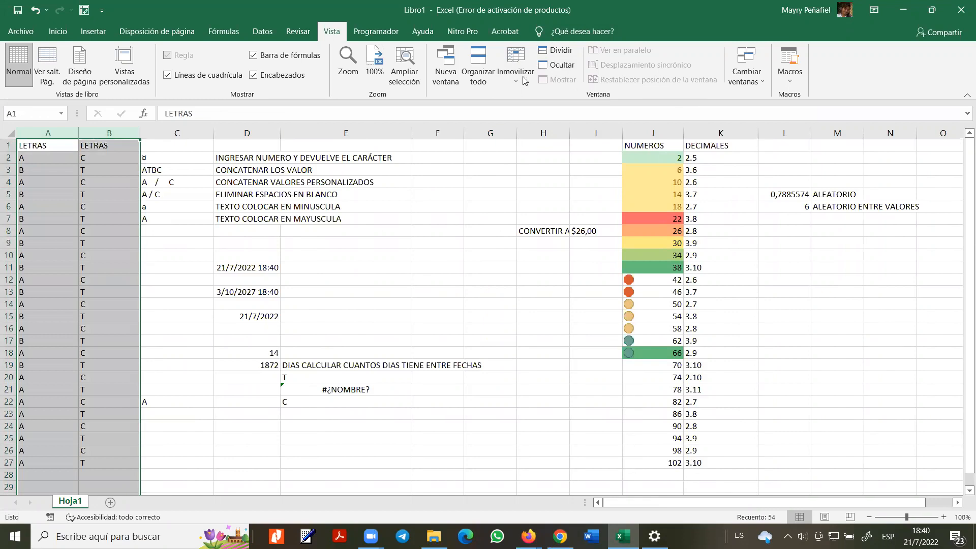
{"action": "left_click", "coordinate": [524, 80]}
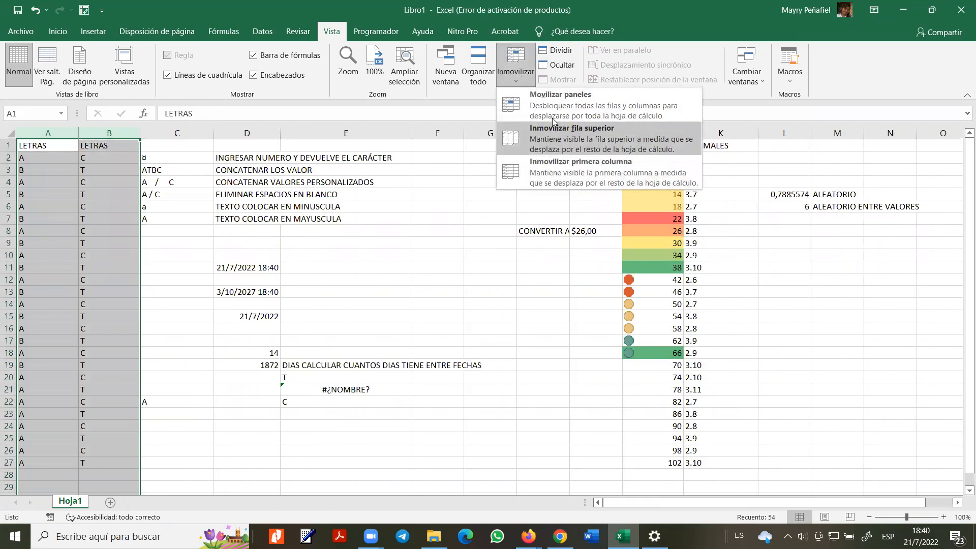
{"action": "left_click", "coordinate": [559, 99]}
{"action": "left_click", "coordinate": [61, 259]}
{"action": "left_click_drag", "start_coordinate": [60, 134], "coordinate": [108, 134]}
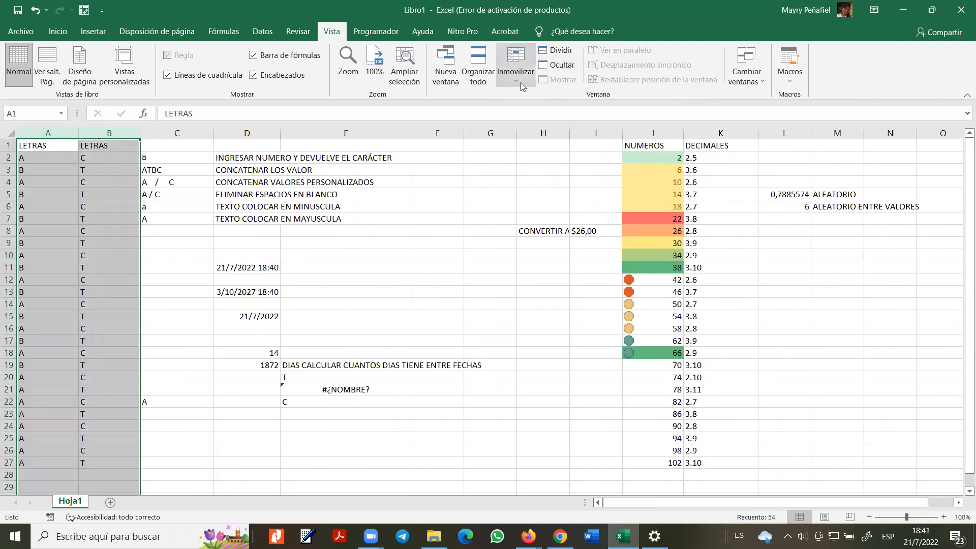
{"action": "left_click", "coordinate": [520, 82]}
- Freeze panes at columns A–B and test them by moving right and back along row 11
{"action": "left_click", "coordinate": [541, 105]}
{"action": "left_click", "coordinate": [183, 288]}
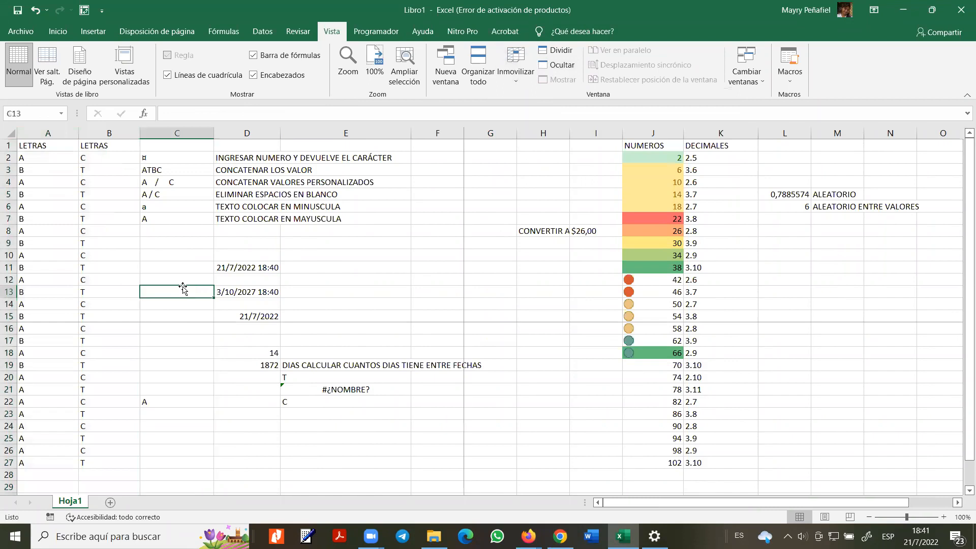
{"action": "left_click", "coordinate": [266, 269]}
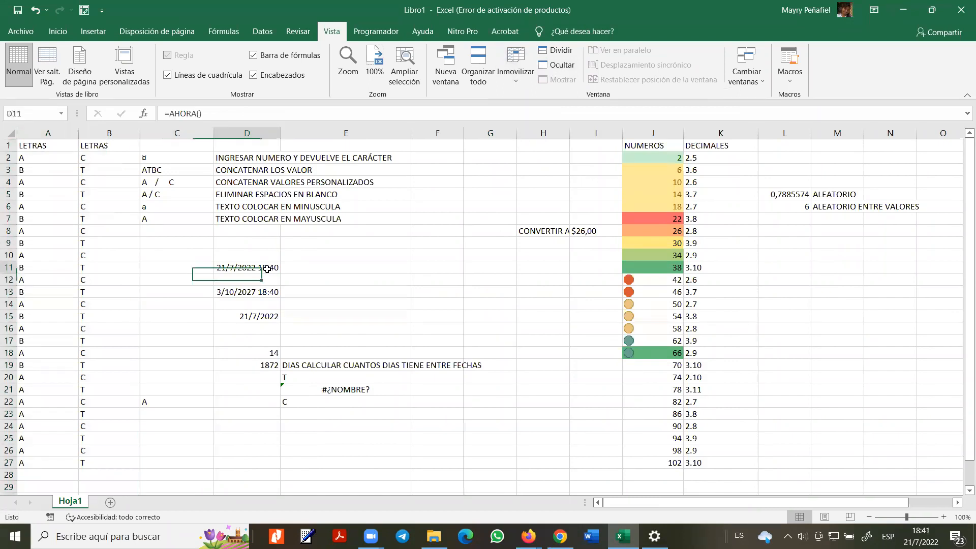
{"action": "key", "text": "Right"}
{"action": "key", "text": "Right"}
{"action": "key", "text": "Right"}
{"action": "key", "text": "Right"}
{"action": "key", "text": "Right"}
{"action": "key", "text": "Right"}
{"action": "key", "text": "Right"}
{"action": "key", "text": "Right"}
{"action": "key", "text": "Right"}
{"action": "key", "text": "Right"}
{"action": "key", "text": "Right"}
{"action": "key", "text": "Right"}
{"action": "key", "text": "Right"}
{"action": "key", "text": "Right"}
{"action": "key", "text": "Right"}
{"action": "key", "text": "Right"}
{"action": "key", "text": "Right"}
{"action": "key", "text": "Right"}
{"action": "key", "text": "Right"}
{"action": "key", "text": "Right"}
{"action": "key", "text": "Right"}
{"action": "key", "text": "Right"}
{"action": "key", "text": "Right"}
{"action": "key", "text": "Right"}
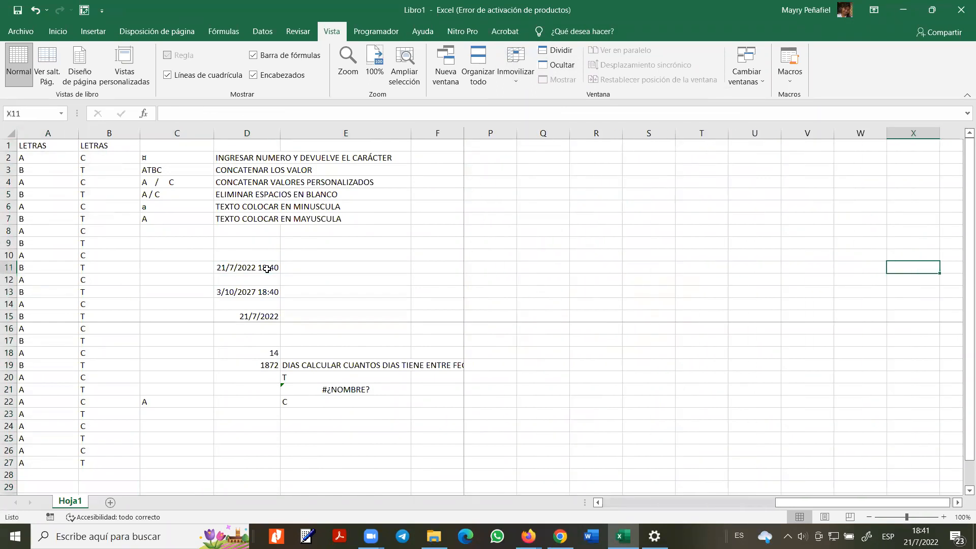
{"action": "key", "text": "Right"}
{"action": "key", "text": "Right"}
{"action": "key", "text": "Right"}
{"action": "key", "text": "Right"}
{"action": "key", "text": "Right"}
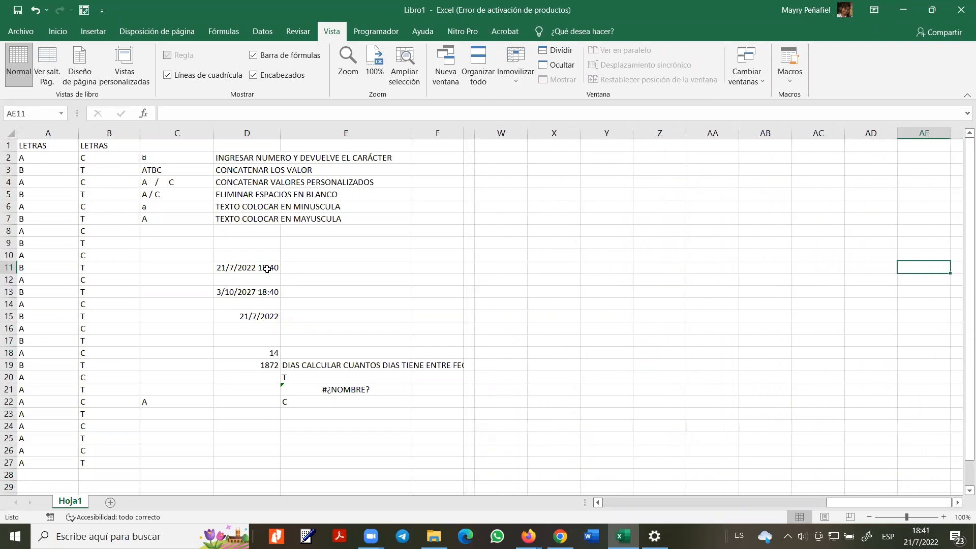
{"action": "key", "text": "Left"}
{"action": "key", "text": "Left"}
{"action": "key", "text": "Left"}
{"action": "key", "text": "Left"}
{"action": "key", "text": "Left"}
{"action": "key", "text": "Left"}
{"action": "key", "text": "Left"}
{"action": "key", "text": "Left"}
{"action": "key", "text": "Left"}
{"action": "key", "text": "Left"}
{"action": "key", "text": "Left"}
{"action": "key", "text": "Left"}
{"action": "key", "text": "Left"}
{"action": "key", "text": "Left"}
{"action": "key", "text": "Left"}
{"action": "key", "text": "Left"}
{"action": "key", "text": "Left"}
{"action": "key", "text": "Left"}
{"action": "key", "text": "Left"}
{"action": "key", "text": "Left"}
{"action": "key", "text": "Left"}
{"action": "key", "text": "Left"}
{"action": "key", "text": "Left"}
{"action": "key", "text": "Left"}
{"action": "key", "text": "Left"}
{"action": "key", "text": "Left"}
{"action": "key", "text": "Left"}
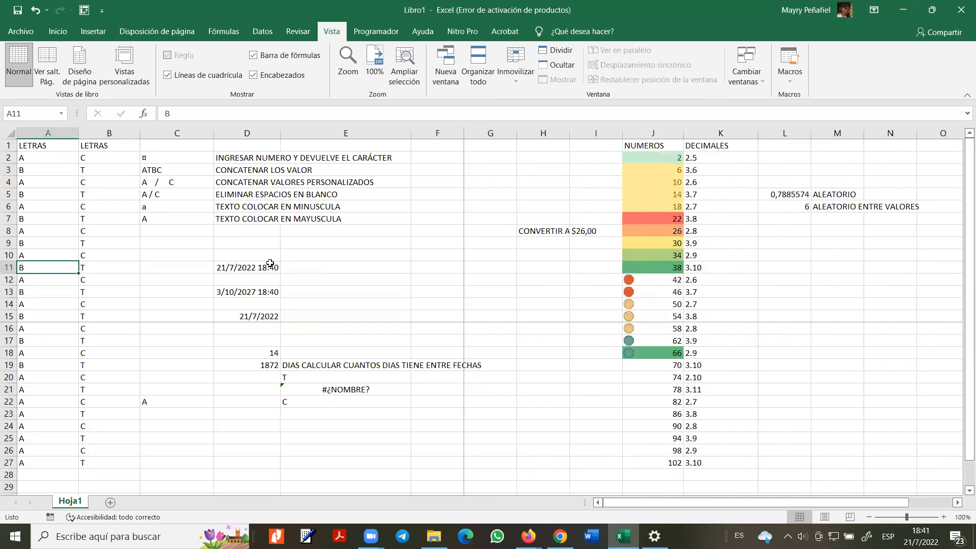
- Unfreeze all rows and columns with Movilizar paneles
{"action": "left_click", "coordinate": [515, 80]}
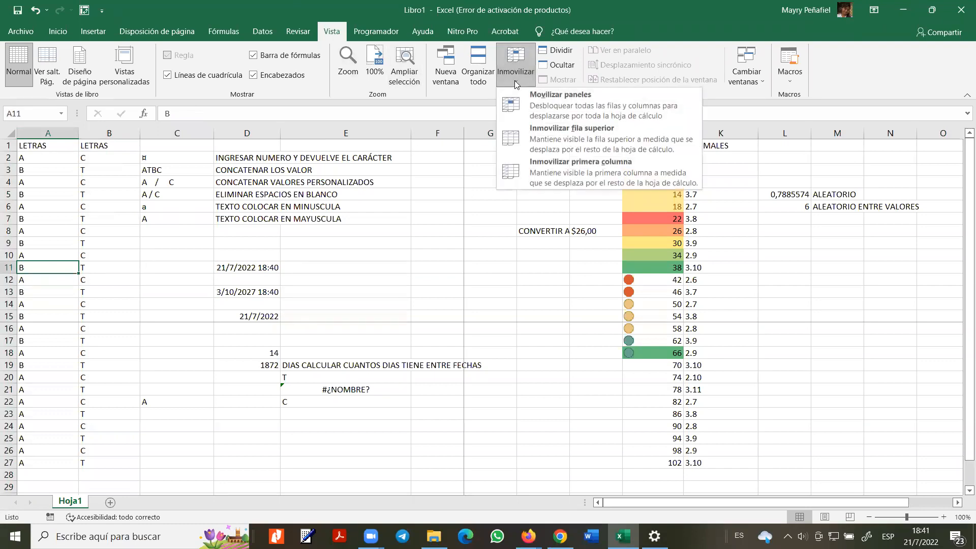
{"action": "left_click", "coordinate": [529, 104]}
{"action": "left_click", "coordinate": [413, 267]}
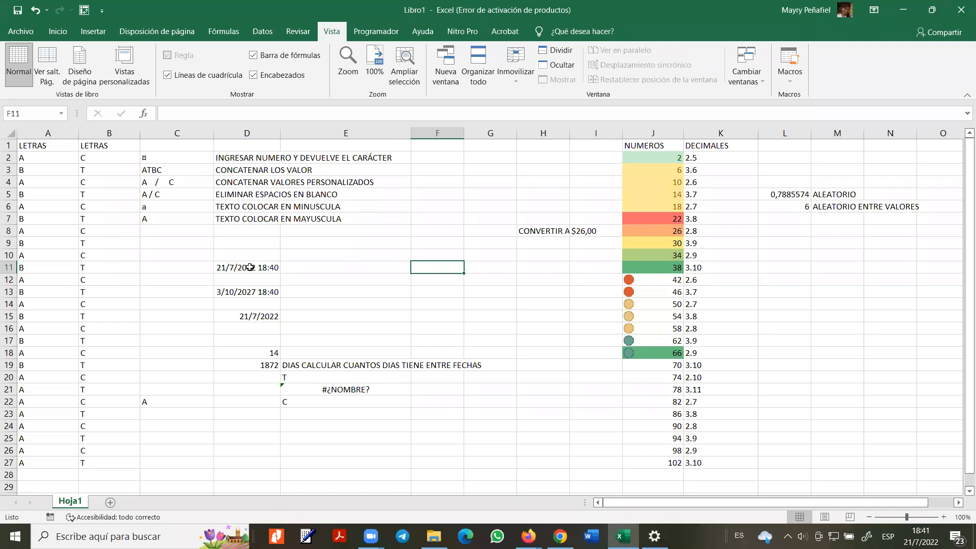
{"action": "left_click", "coordinate": [232, 305]}
{"action": "left_click", "coordinate": [193, 270]}
{"action": "left_click", "coordinate": [201, 243]}
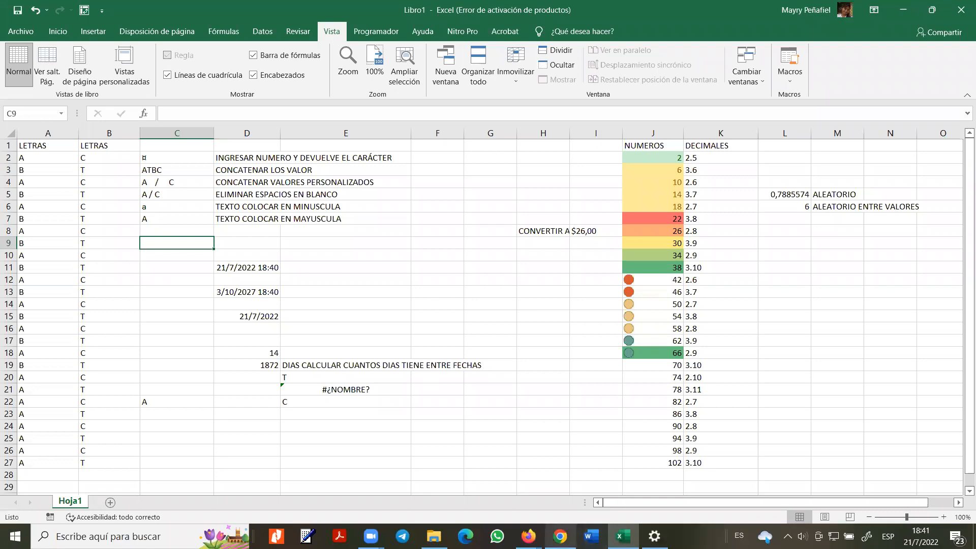
- In a new Chrome tab, run a Google search for AULA
{"action": "left_click", "coordinate": [560, 536]}
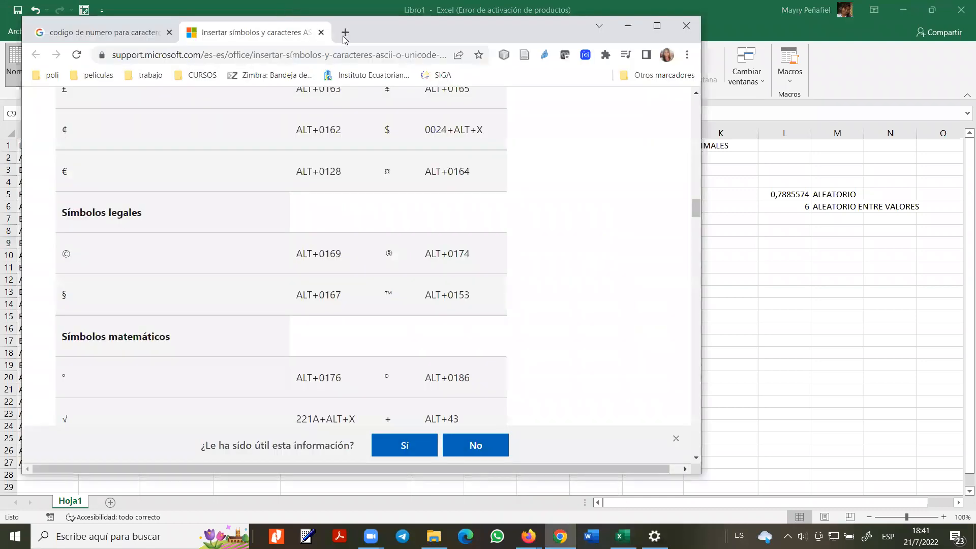
{"action": "left_click", "coordinate": [341, 36]}
{"action": "type", "text": "AULA"}
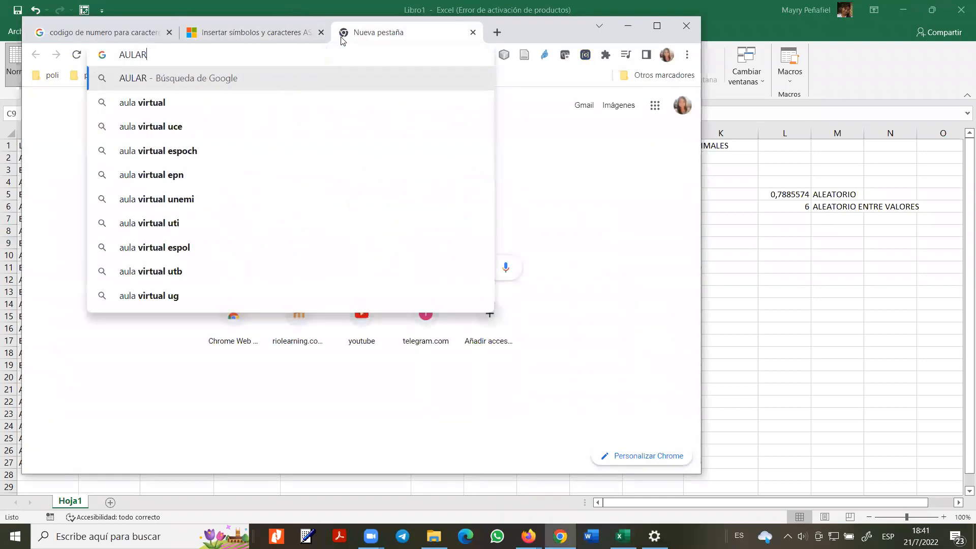
{"action": "key", "text": "Return"}
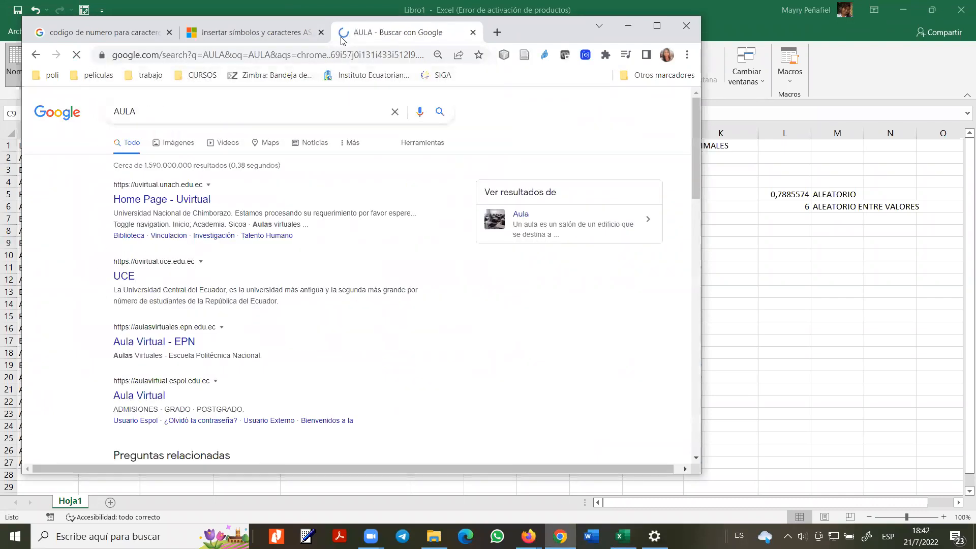
- Go to riolearning.com and reach the course platform's sign-in page
{"action": "left_click", "coordinate": [201, 55]}
{"action": "type", "text": "t"}
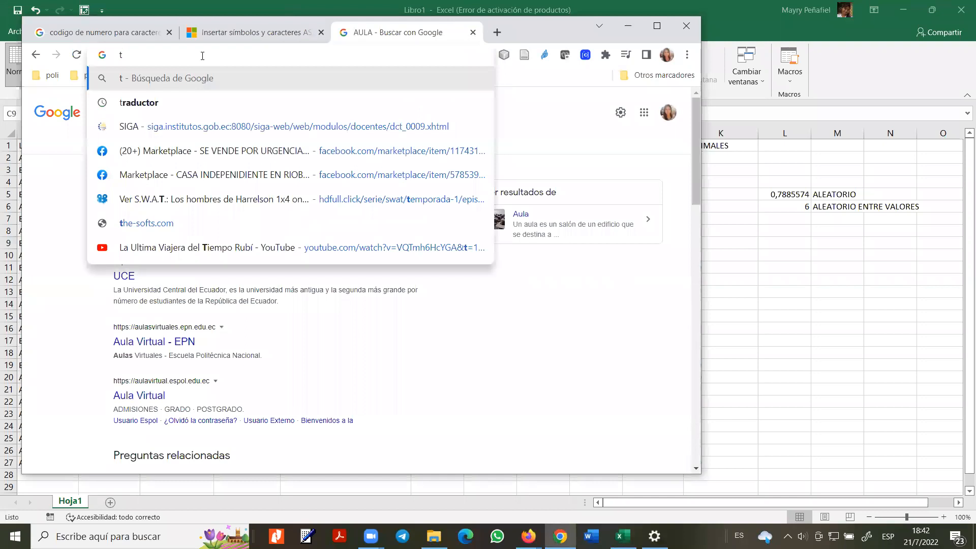
{"action": "key", "text": "BackSpace"}
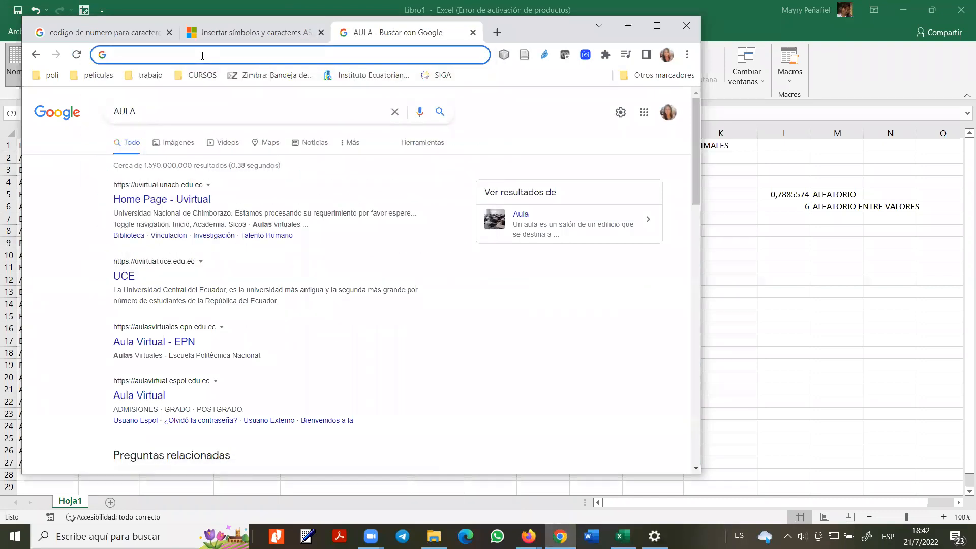
{"action": "type", "text": "riolearning.com"}
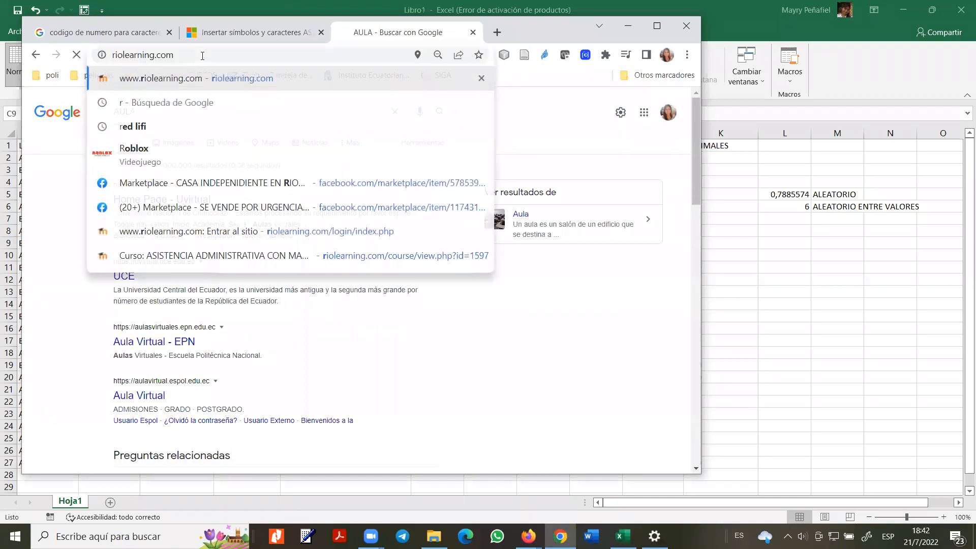
{"action": "key", "text": "Return"}
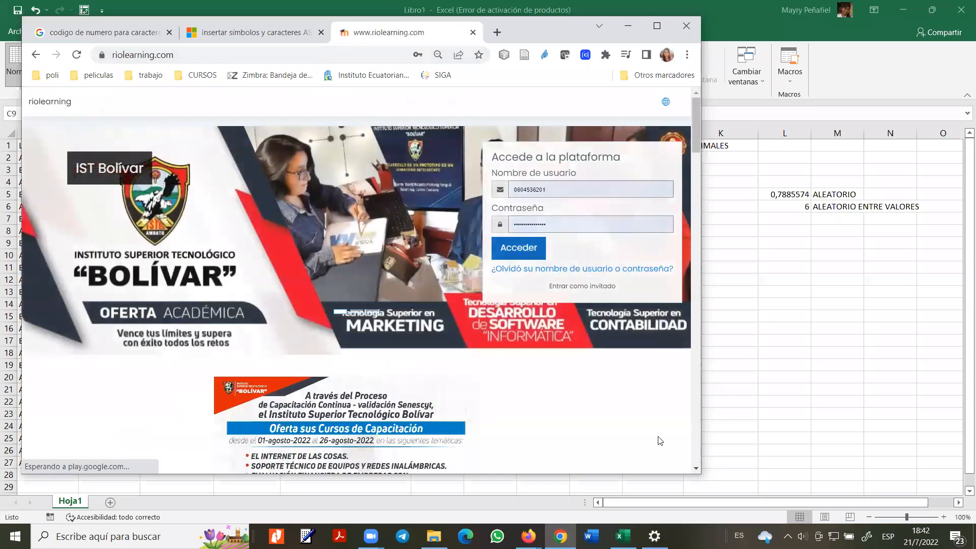
{"action": "left_click", "coordinate": [514, 248]}
- Maximise Chrome and open unit U1 of the ASISTENCIA ADMINISTRATIVA course
{"action": "left_click", "coordinate": [656, 26]}
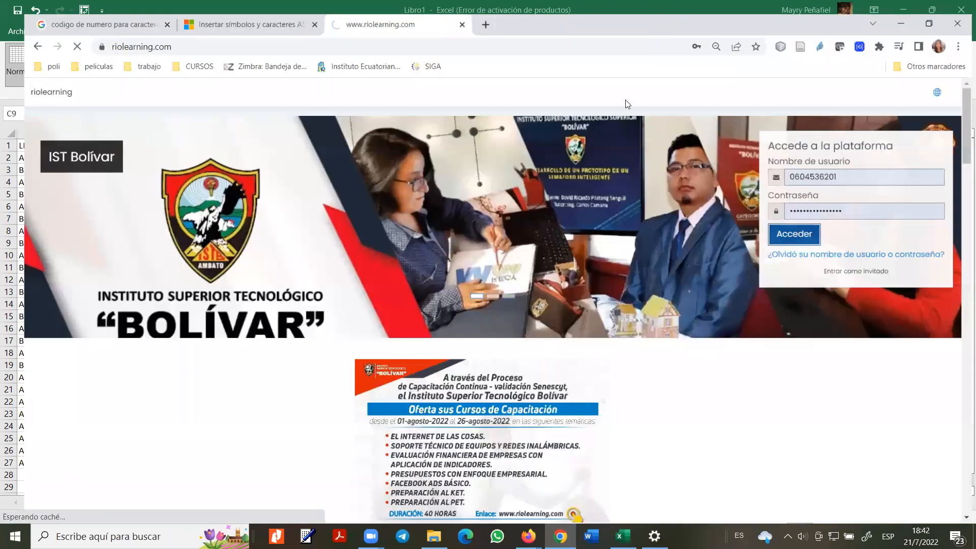
{"action": "scroll", "coordinate": [307, 401], "scroll_direction": "down", "scroll_amount": 15}
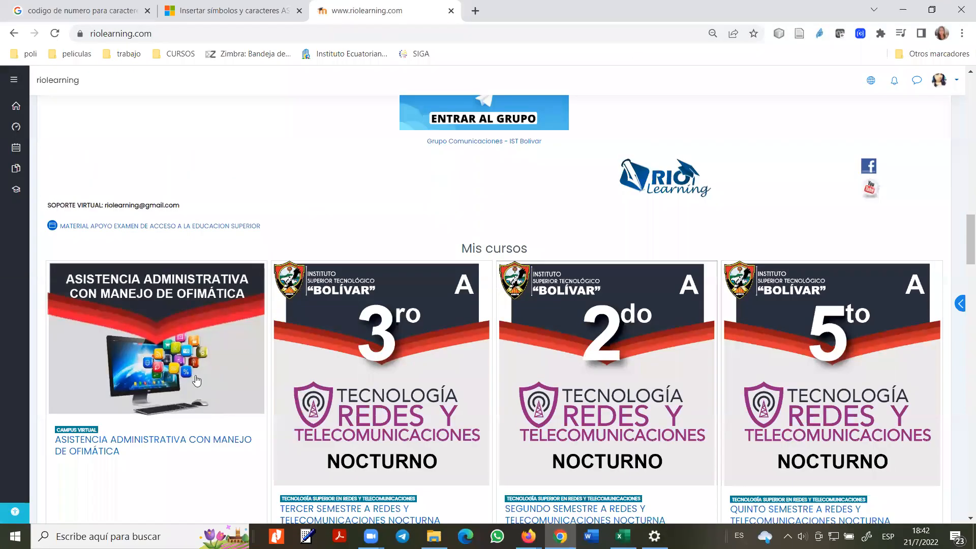
{"action": "left_click", "coordinate": [184, 381]}
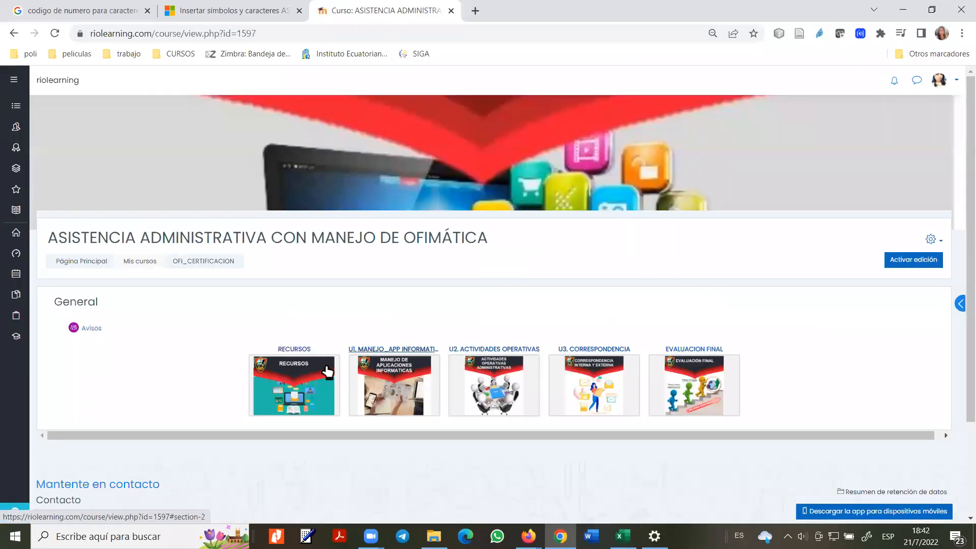
{"action": "left_click", "coordinate": [391, 384]}
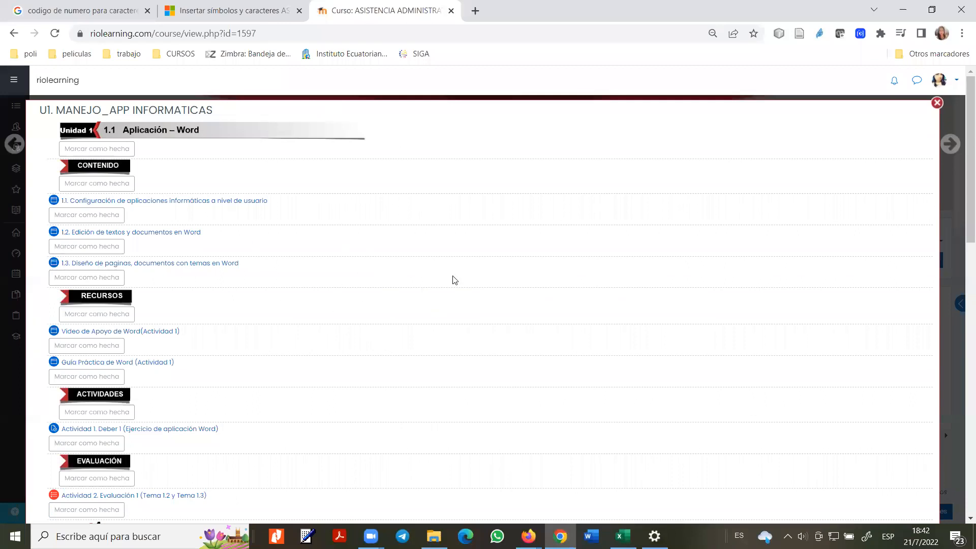
- Open the Actividad 1. Deber 1 assignment and scroll through its guide
{"action": "scroll", "coordinate": [355, 269], "scroll_direction": "down", "scroll_amount": 9}
{"action": "scroll", "coordinate": [175, 170], "scroll_direction": "up", "scroll_amount": 5}
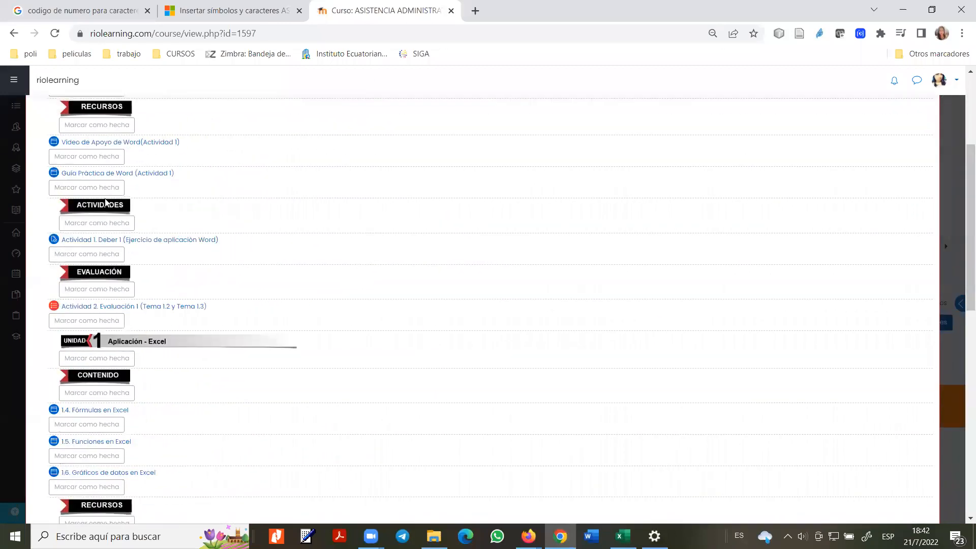
{"action": "left_click", "coordinate": [127, 241]}
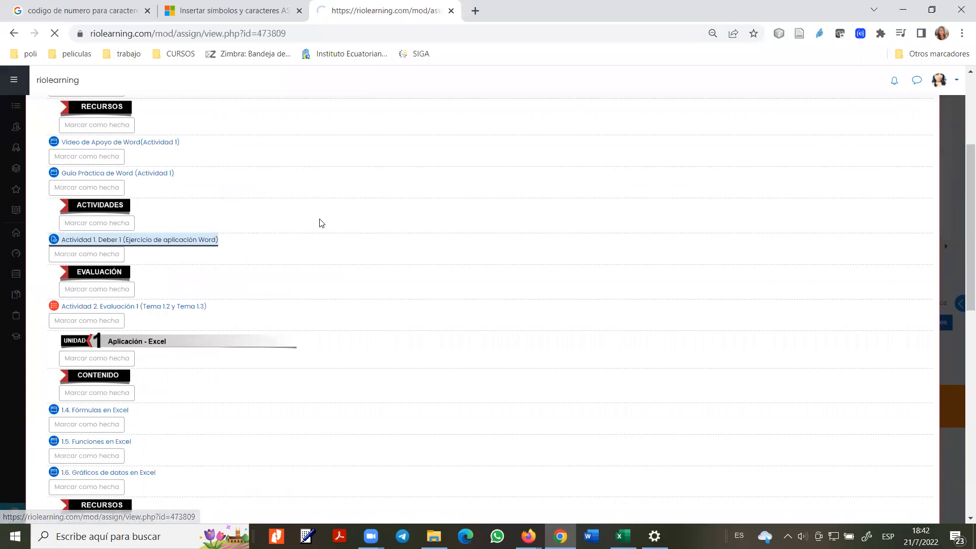
{"action": "scroll", "coordinate": [407, 240], "scroll_direction": "down", "scroll_amount": 5}
{"action": "scroll", "coordinate": [638, 234], "scroll_direction": "down", "scroll_amount": 2}
{"action": "scroll", "coordinate": [638, 235], "scroll_direction": "down", "scroll_amount": 10}
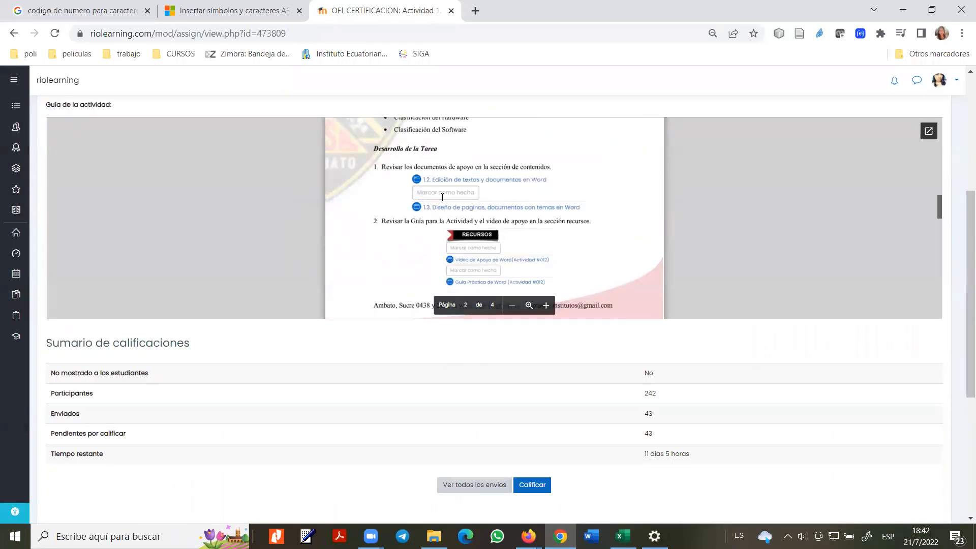
{"action": "scroll", "coordinate": [430, 243], "scroll_direction": "down", "scroll_amount": 15}
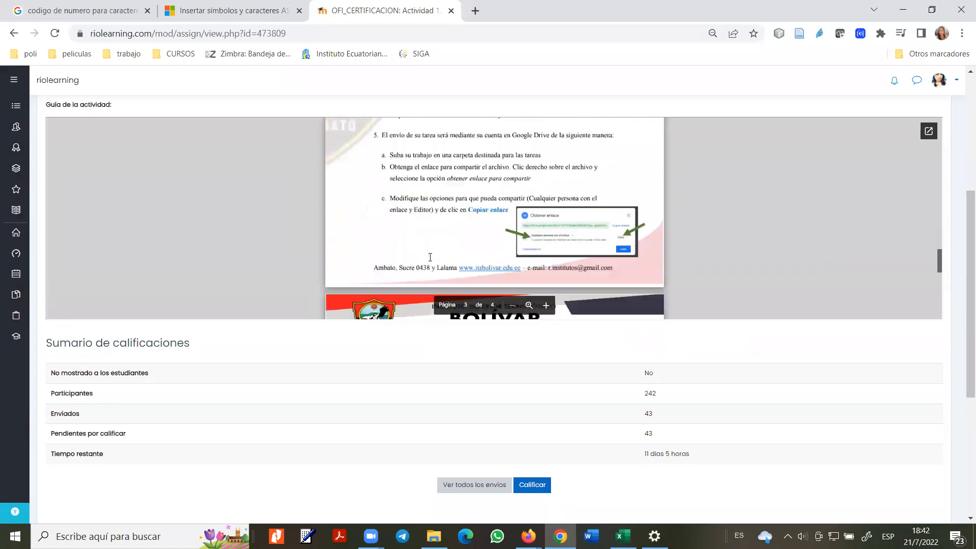
{"action": "scroll", "coordinate": [430, 258], "scroll_direction": "up", "scroll_amount": 6}
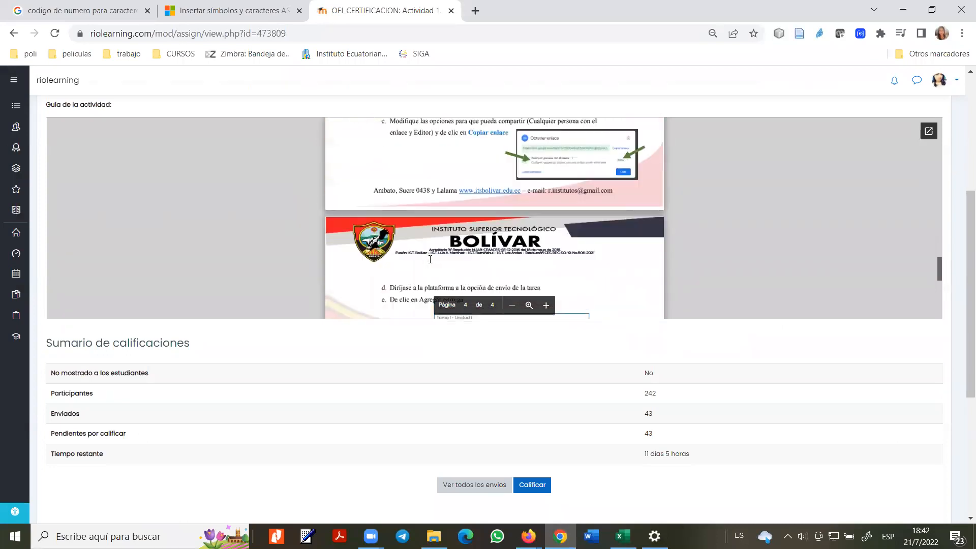
{"action": "scroll", "coordinate": [612, 242], "scroll_direction": "up", "scroll_amount": 3}
{"action": "scroll", "coordinate": [613, 242], "scroll_direction": "down", "scroll_amount": 5}
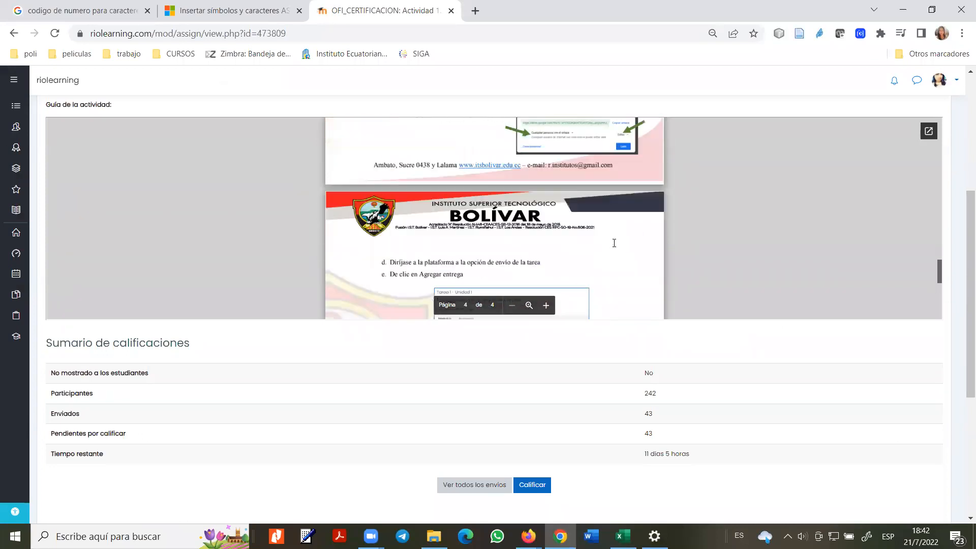